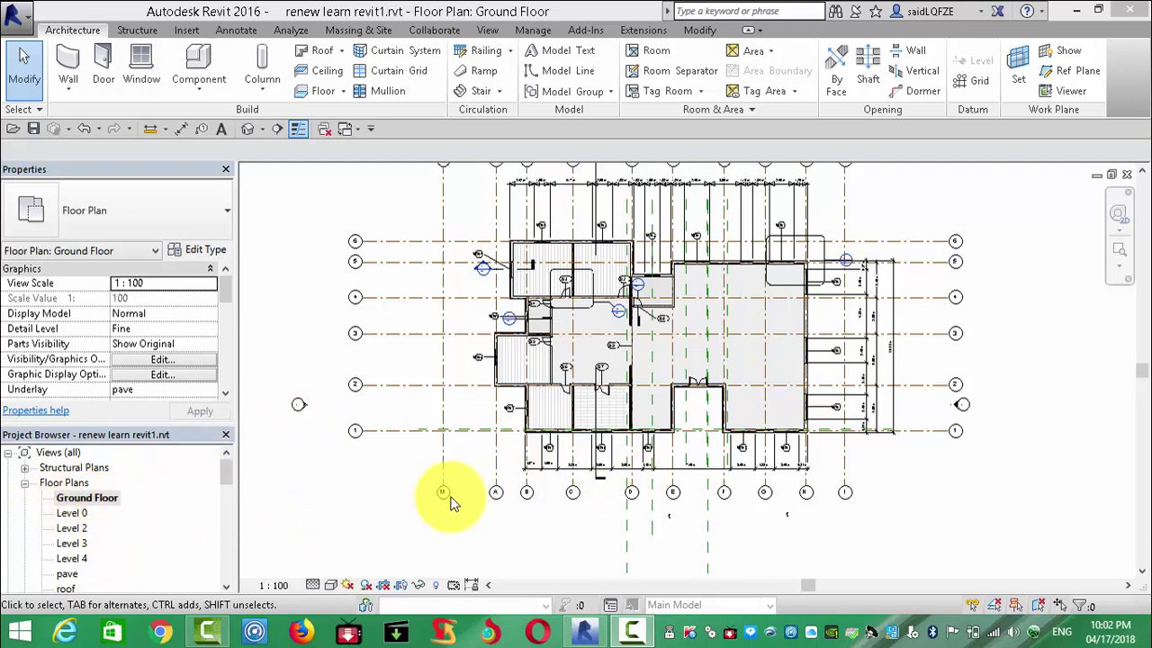
Step: Choose Structural Column from the Architecture tab's Column drop-down to start placing columns
scroll(454, 551, down, 1)
scroll(351, 259, up, 1)
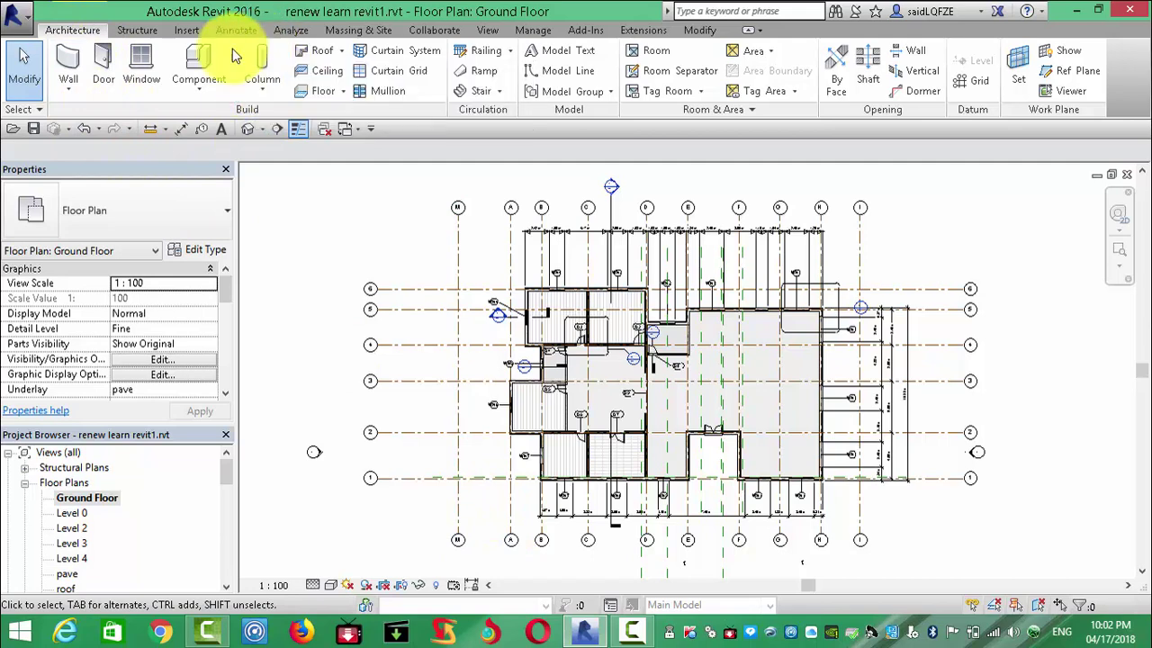
click(263, 94)
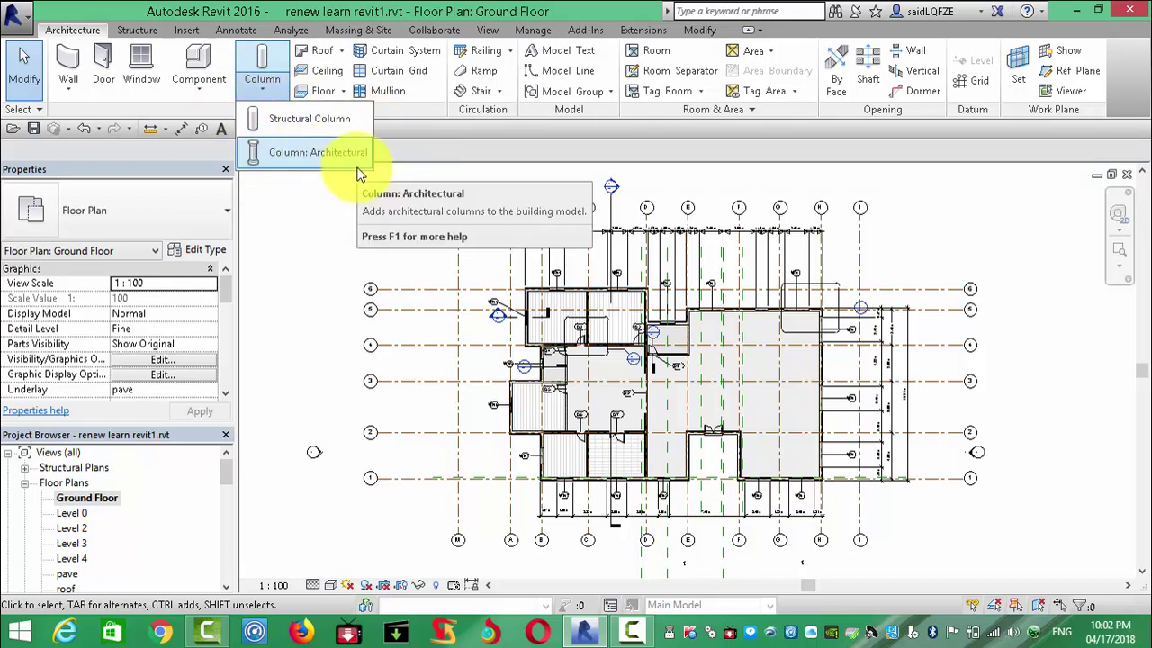
click(282, 119)
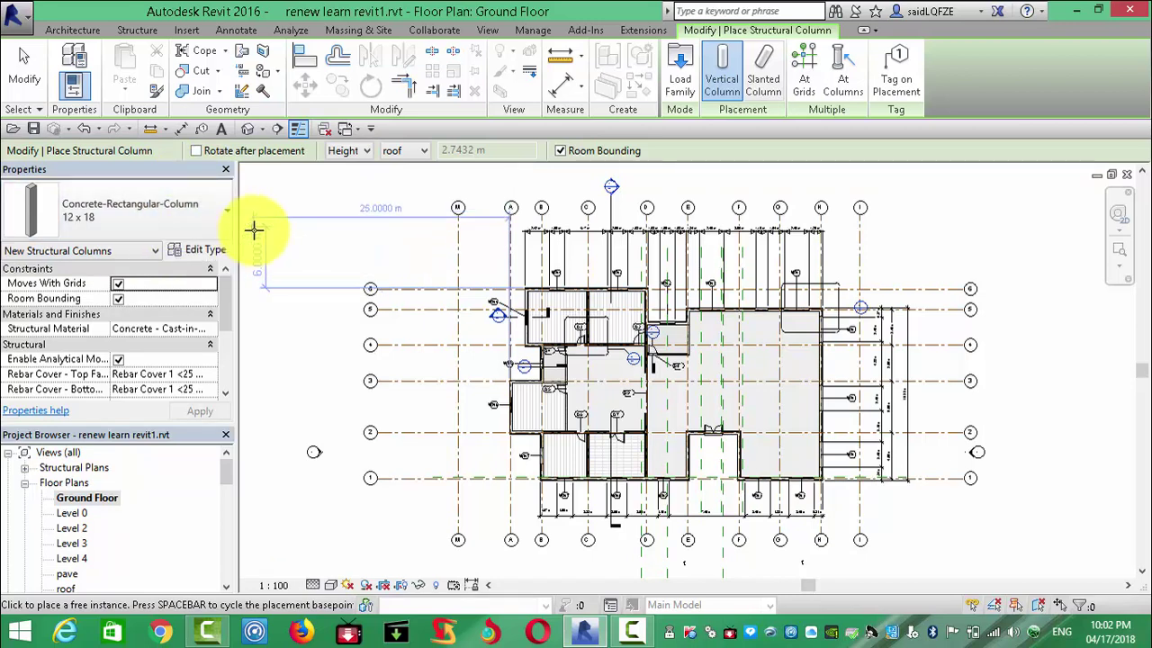
Step: Open the Load Family dialog from the Modify | Place Structural Column tab
click(681, 72)
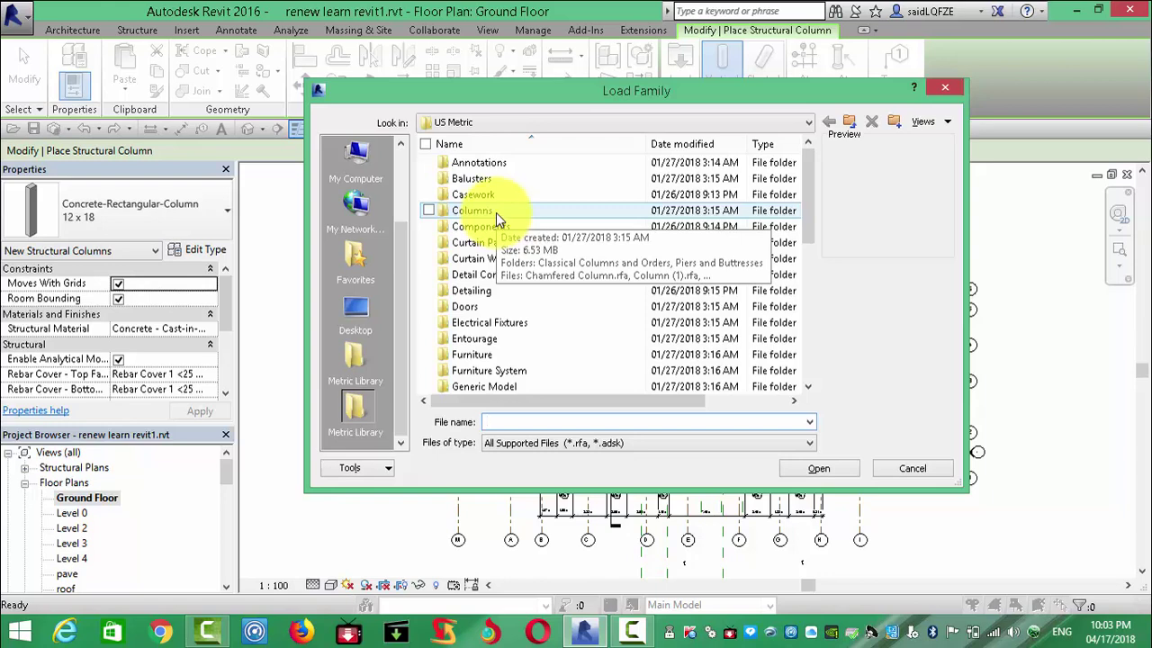
Step: Load Concrete Rectangular.rfa from the Structural > Columns > Concrete library folder
drag(812, 191, 813, 296)
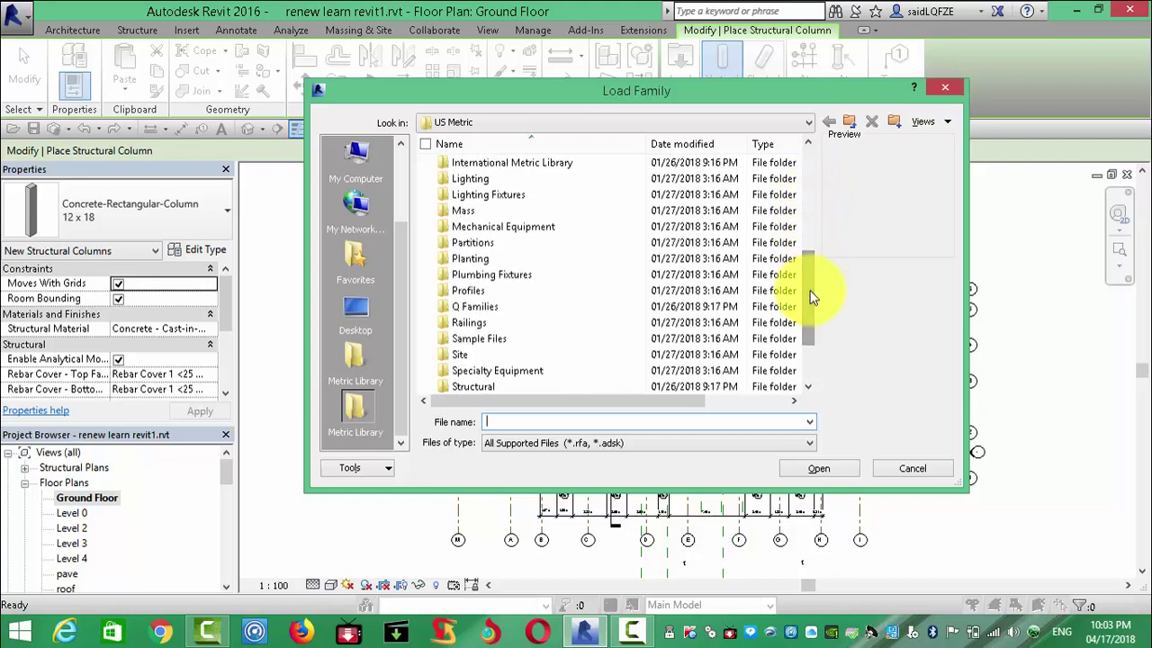
click(807, 386)
click(807, 386)
double_click(474, 355)
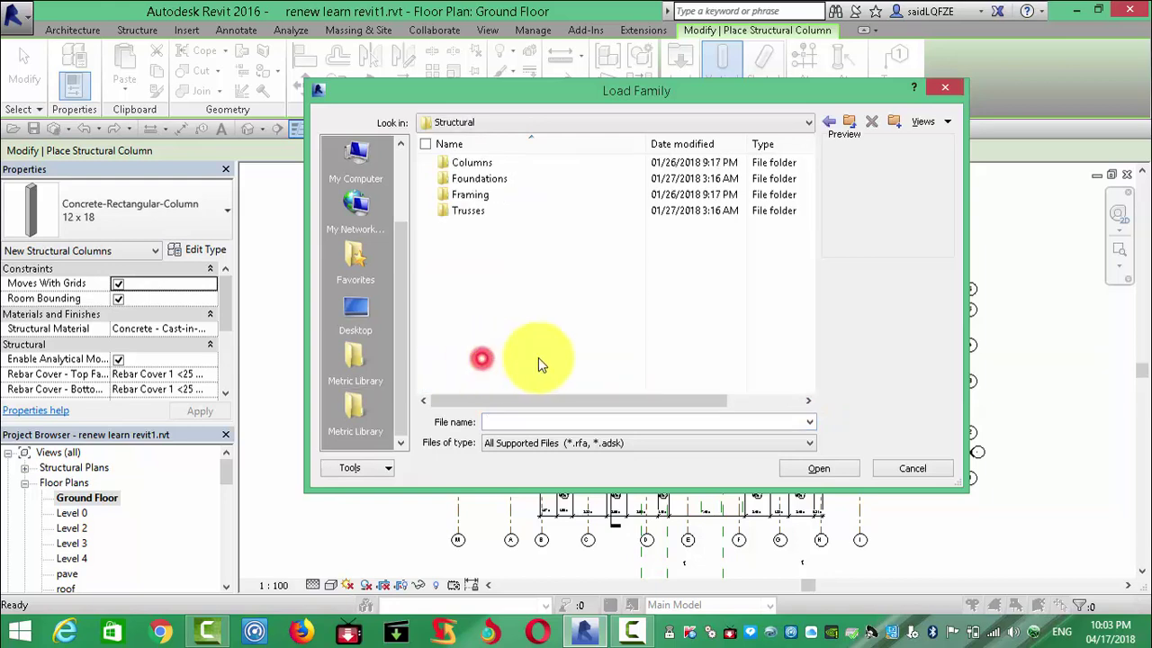
double_click(473, 163)
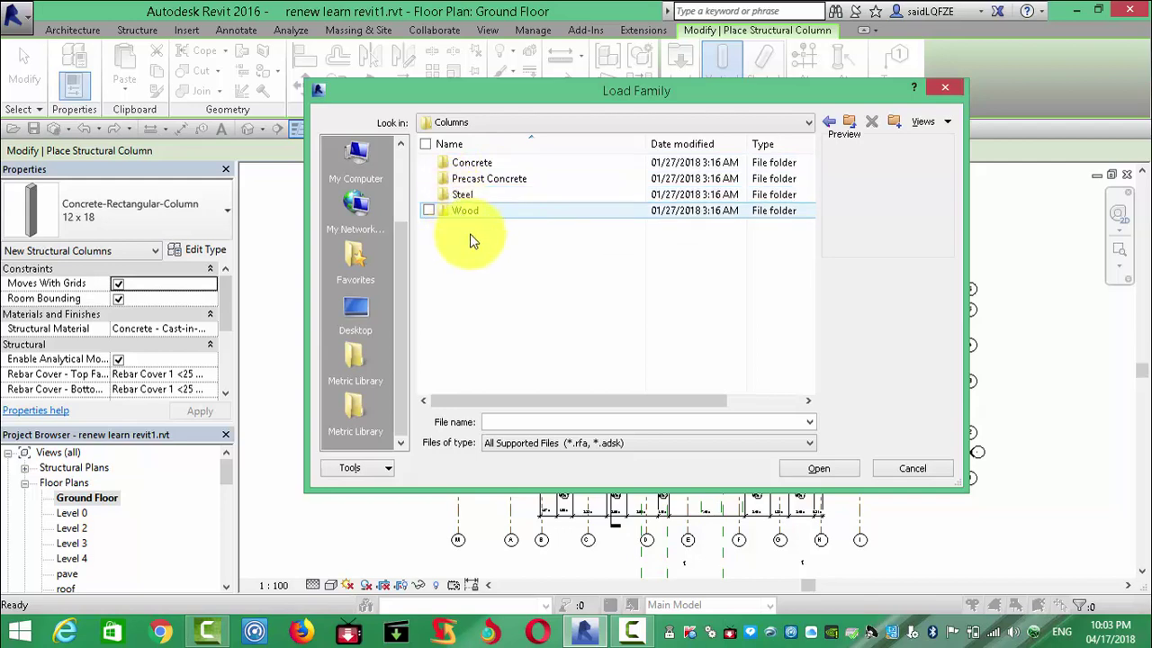
double_click(476, 162)
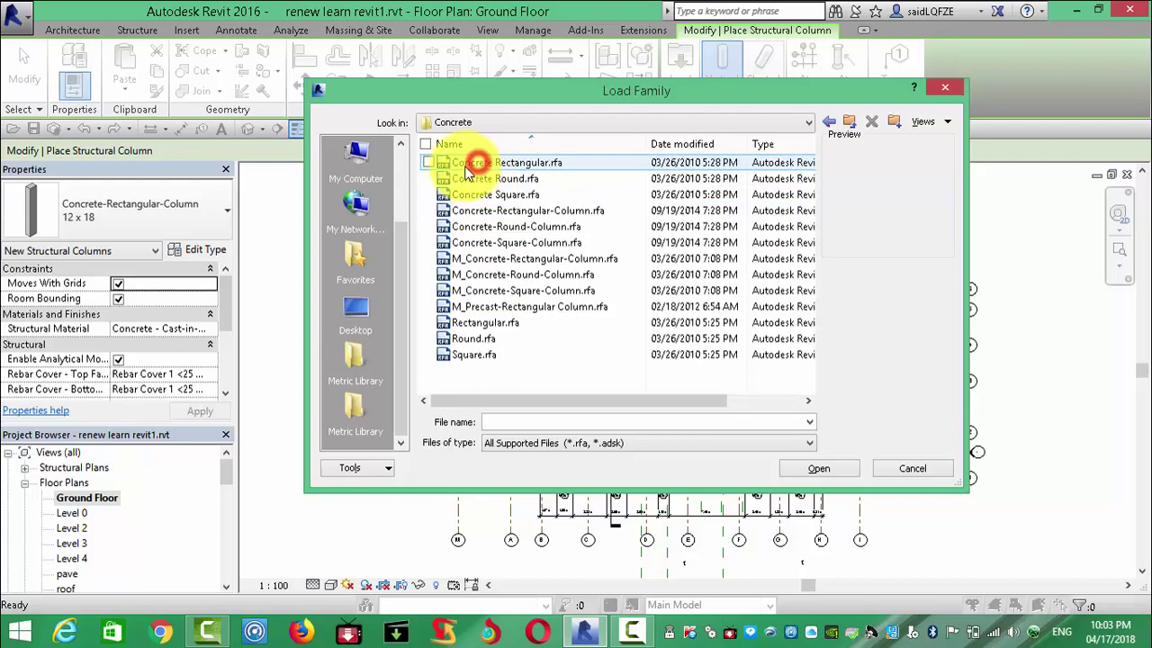
click(484, 161)
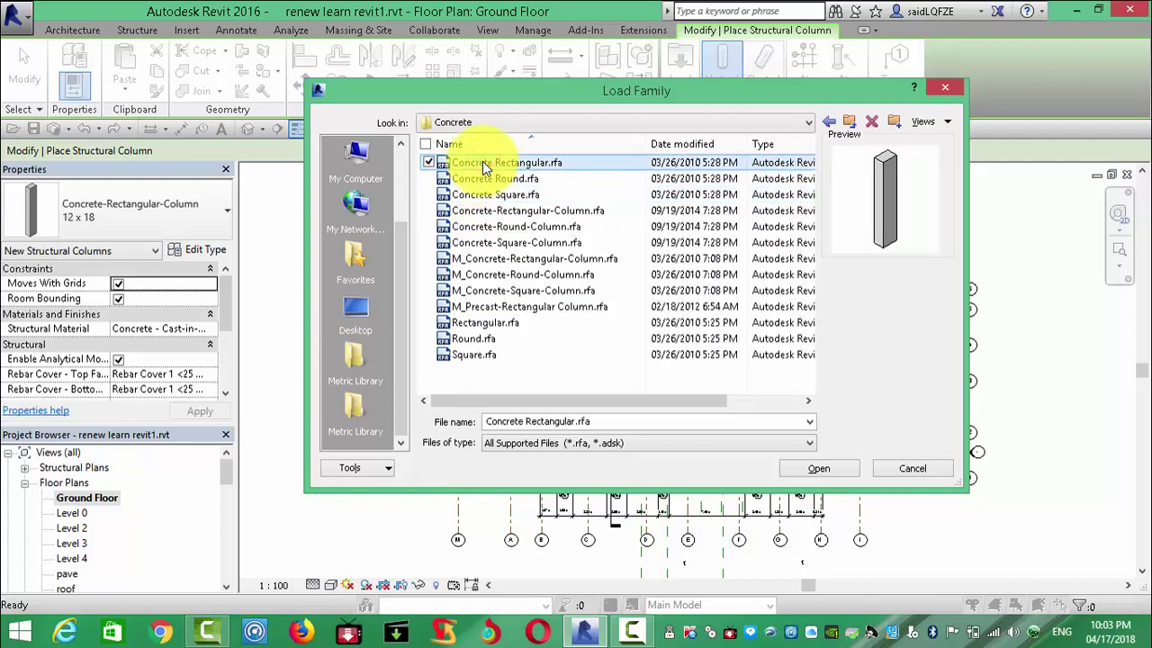
key(Down)
key(Down)
key(Down)
key(Down)
key(Down)
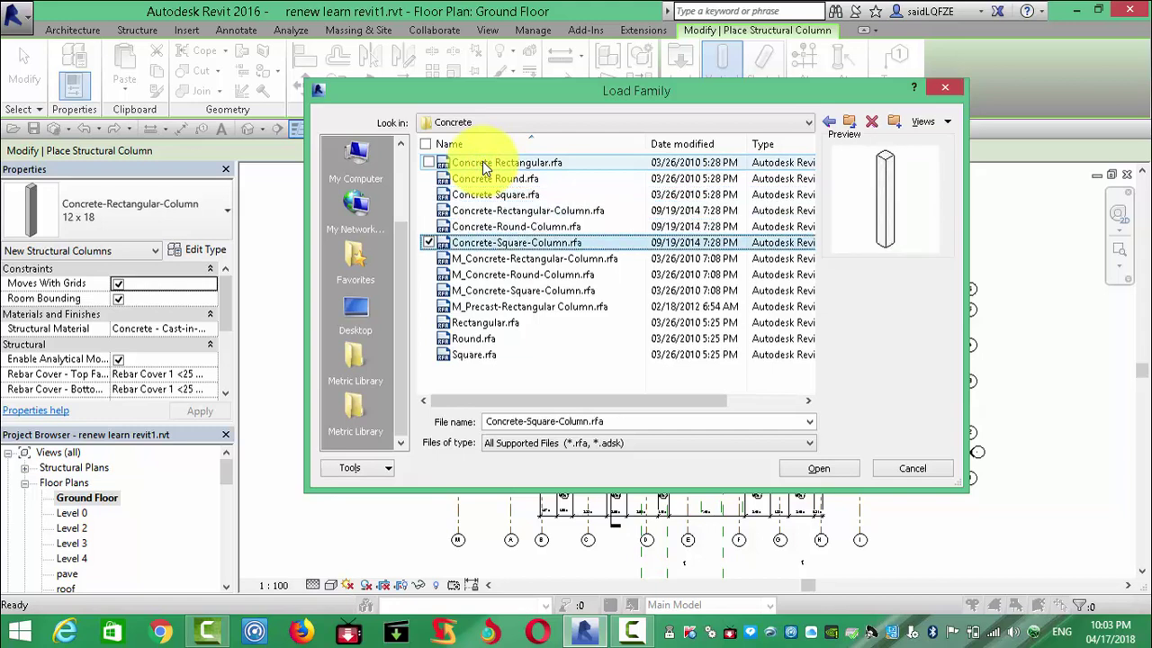
key(Down)
key(Down)
key(Down)
key(Down)
key(Down)
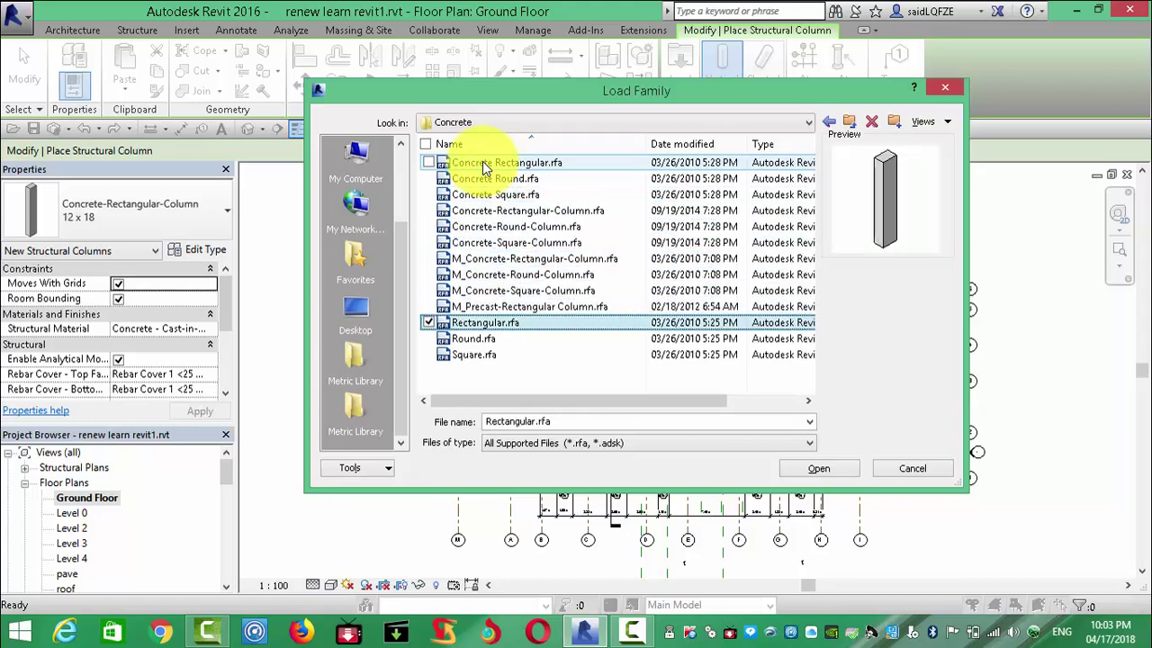
click(509, 164)
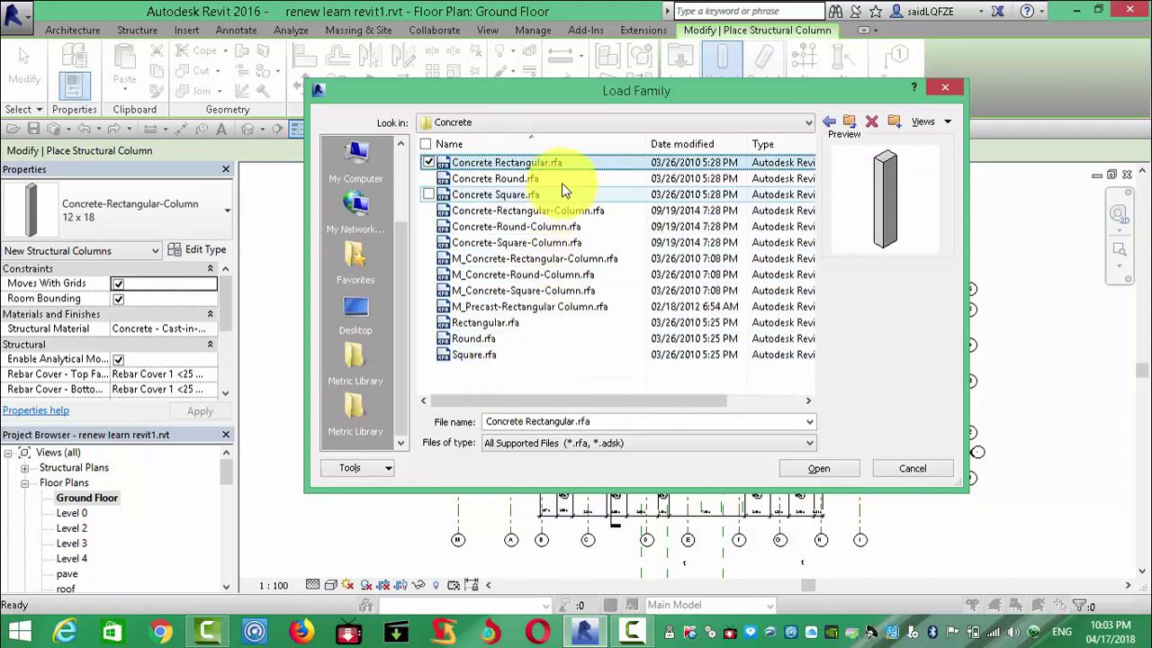
click(818, 467)
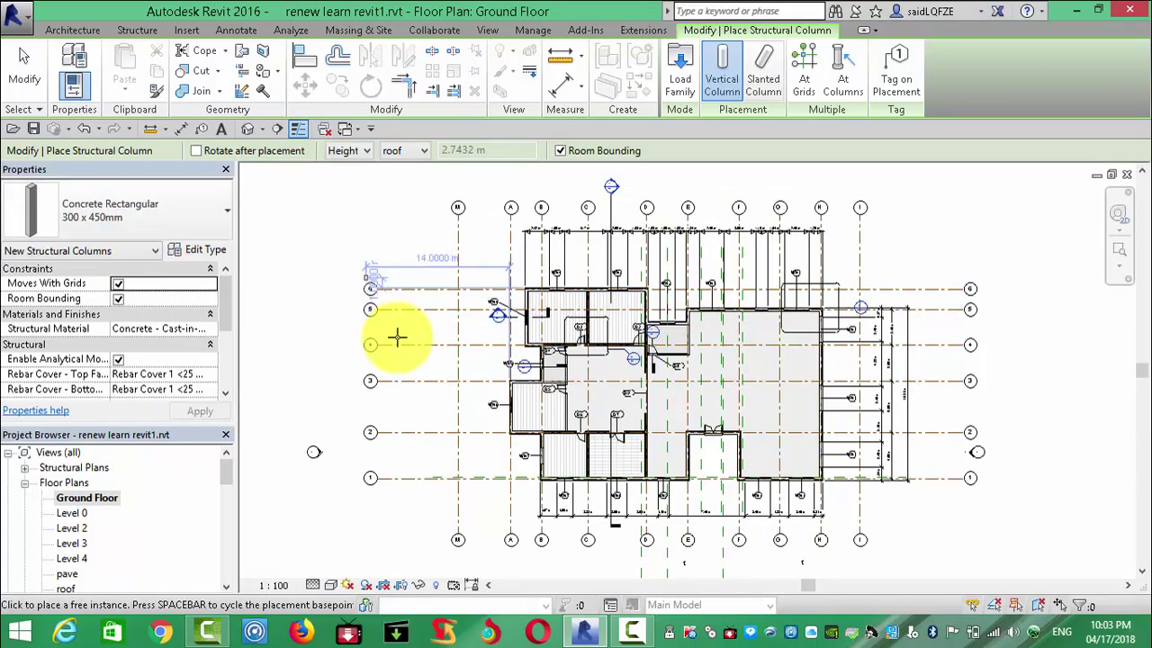
scroll(493, 498, up, 2)
scroll(493, 498, up, 3)
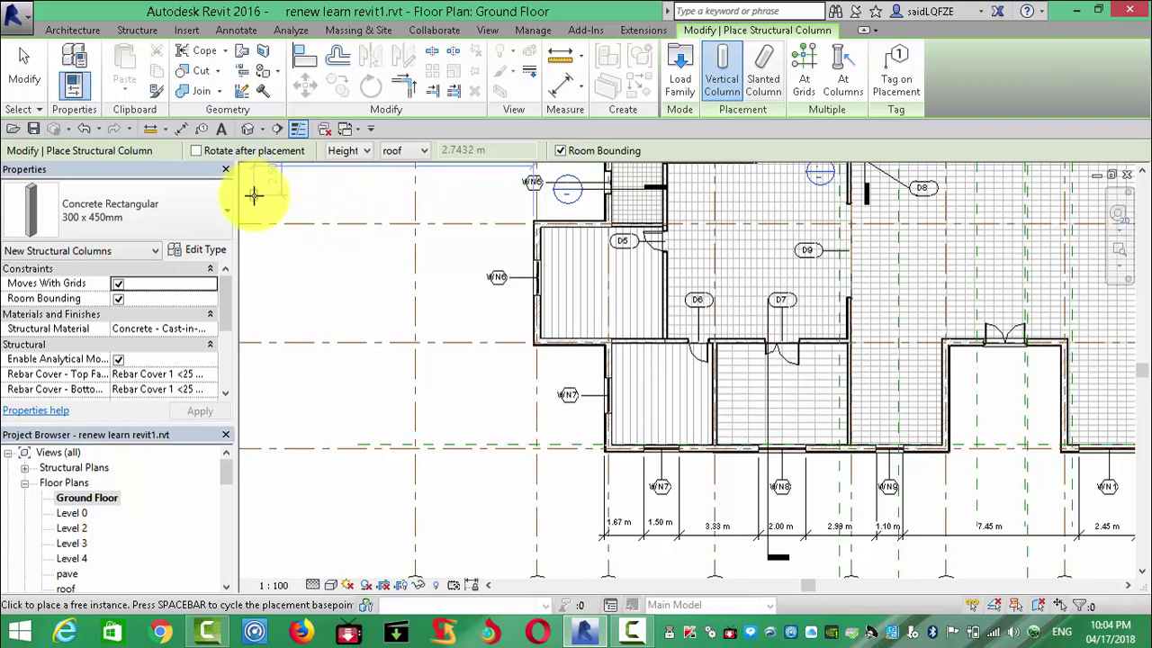
Step: Set columns to Height up to top roof and place one left of the building near WN6
click(367, 152)
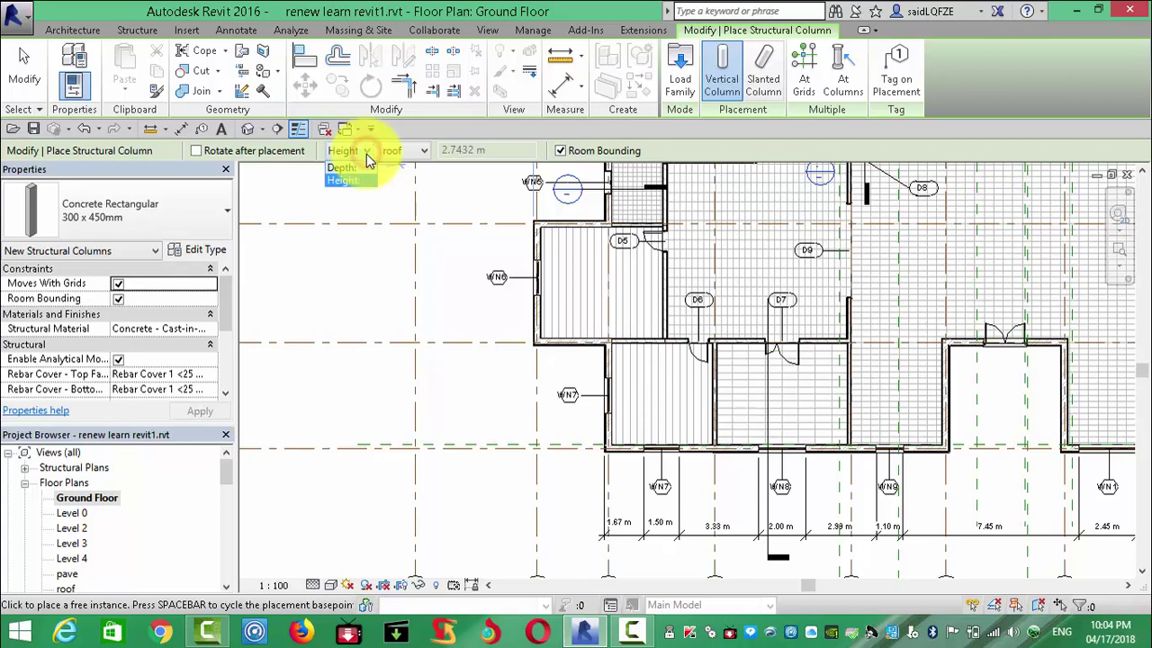
click(358, 178)
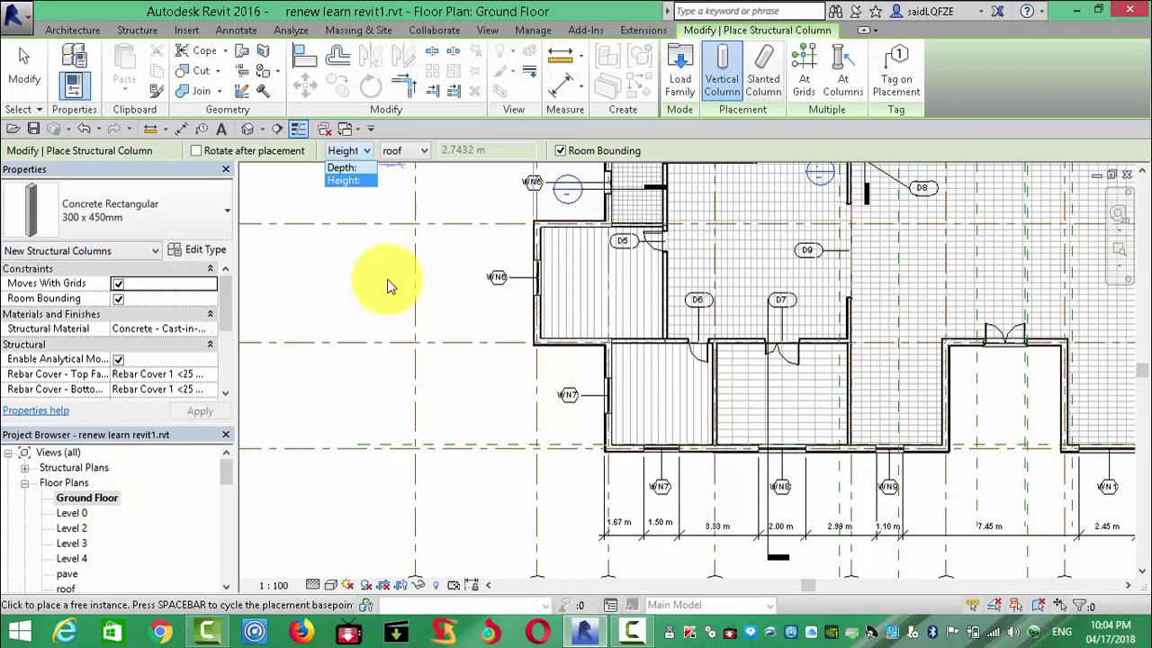
click(342, 167)
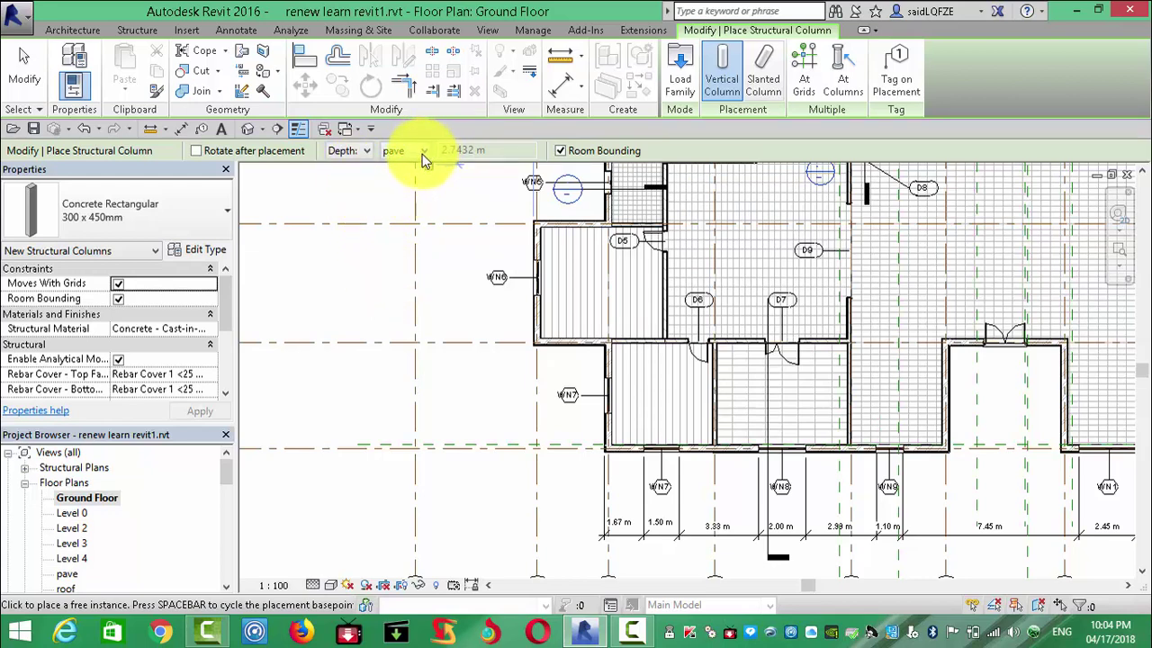
click(364, 151)
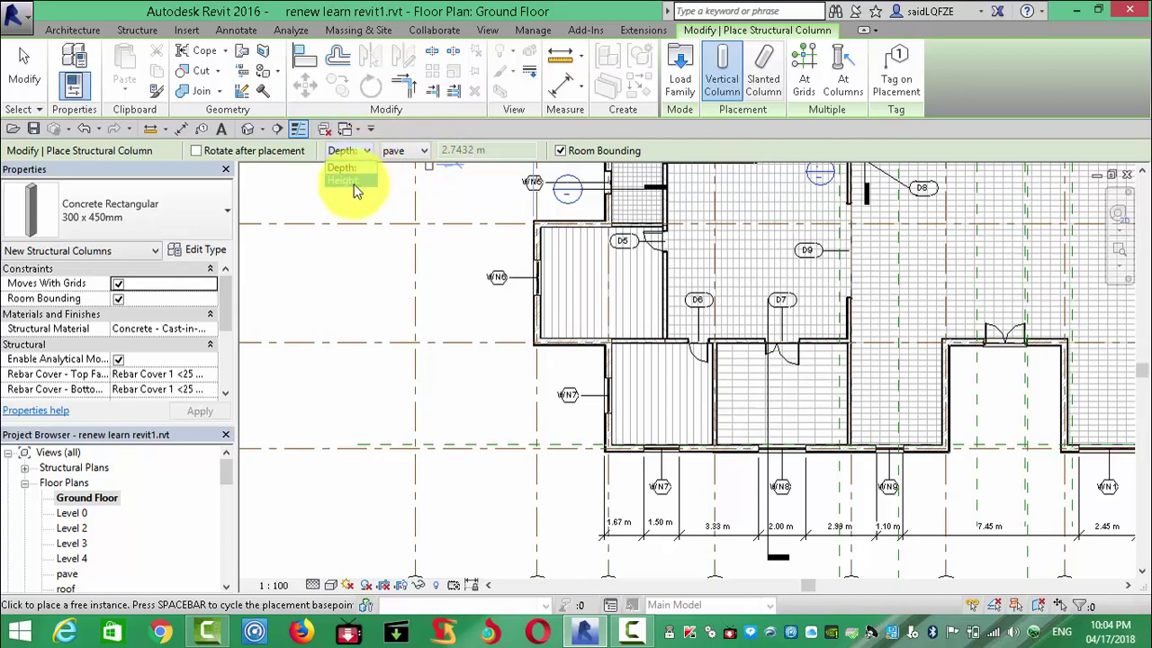
click(355, 182)
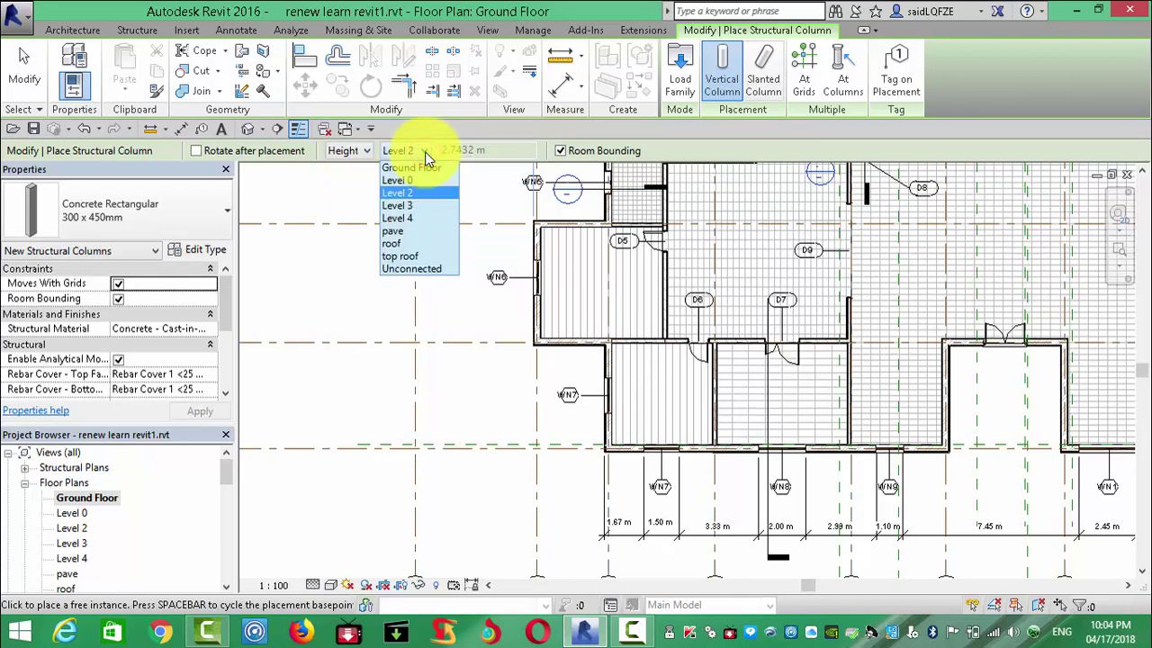
click(414, 258)
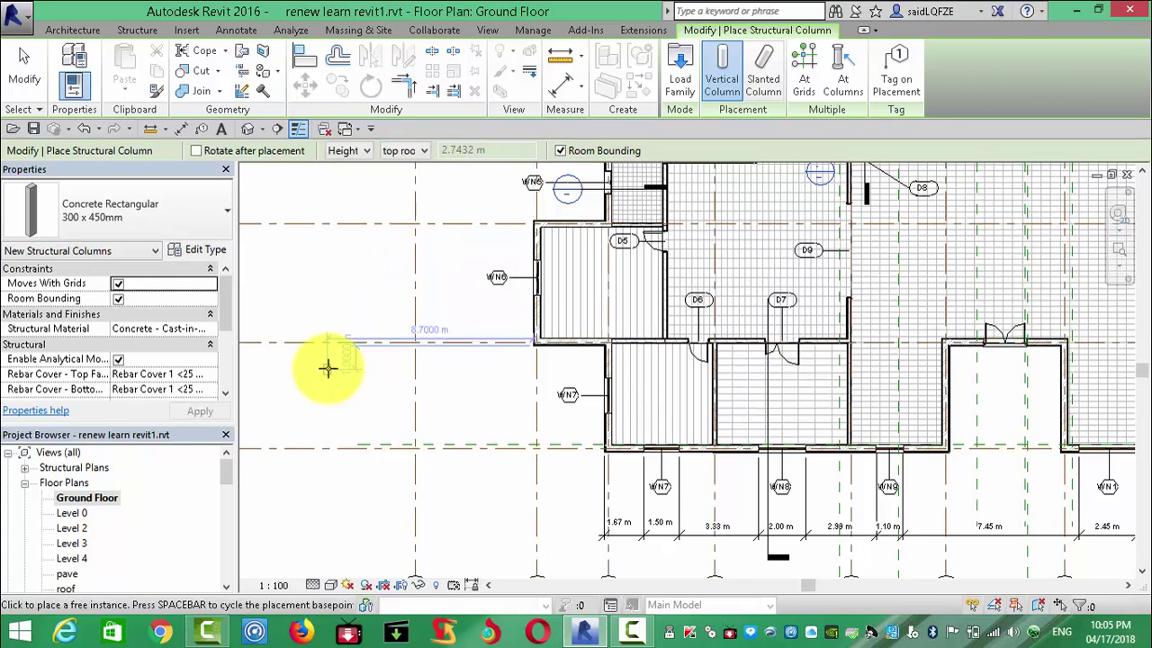
click(381, 308)
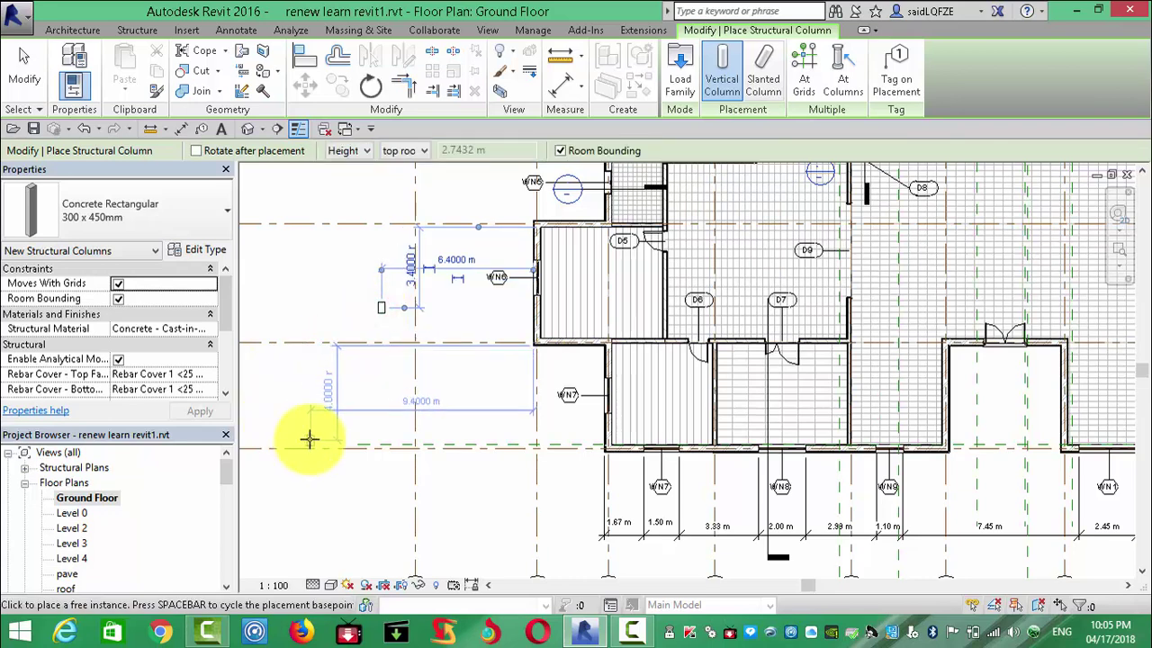
Step: End placement and select the new column to confirm it spans Ground Floor to top roof
key(Escape)
key(Escape)
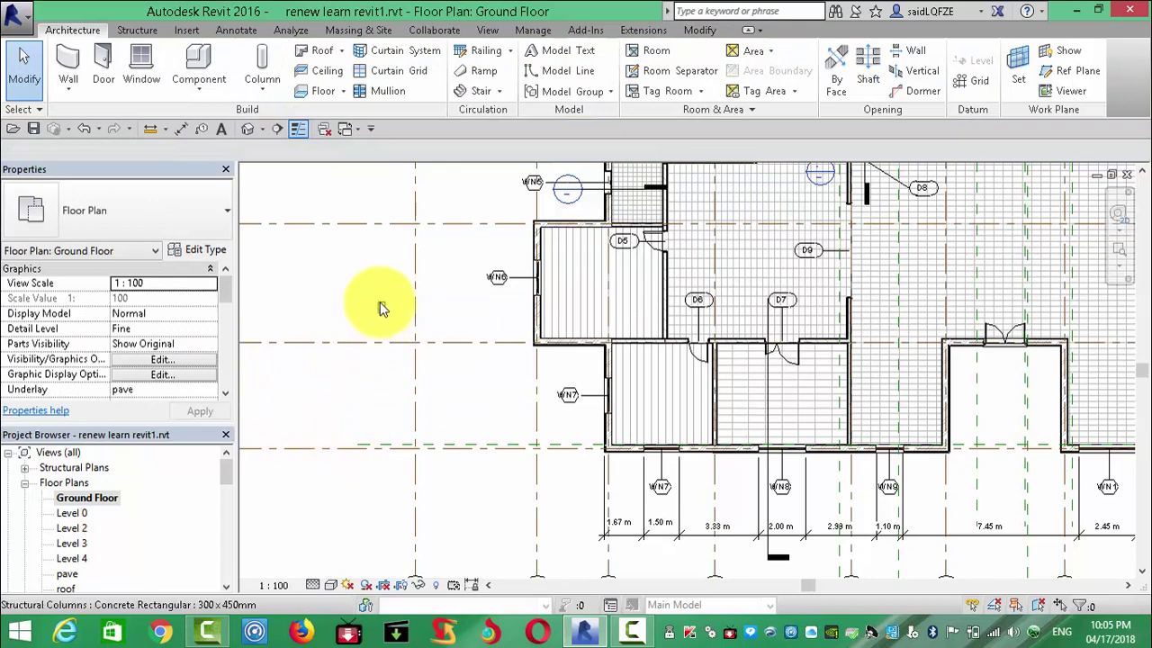
scroll(380, 309, up, 3)
scroll(381, 309, up, 3)
scroll(549, 367, down, 1)
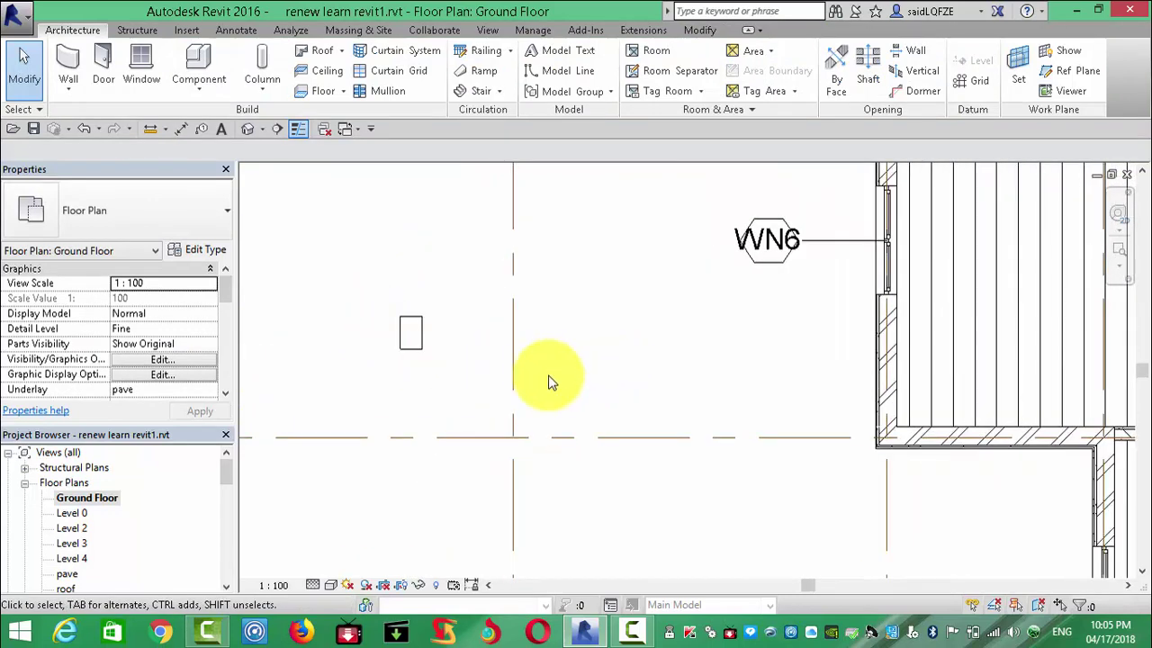
scroll(549, 371, down, 2)
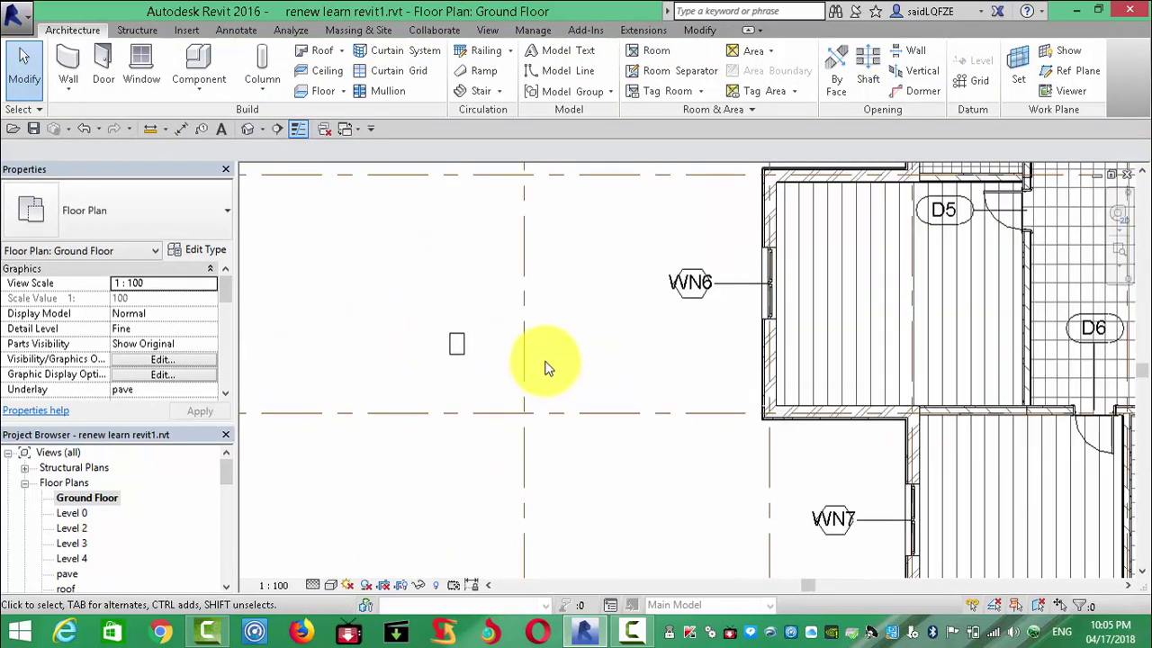
scroll(547, 365, down, 1)
scroll(580, 330, down, 2)
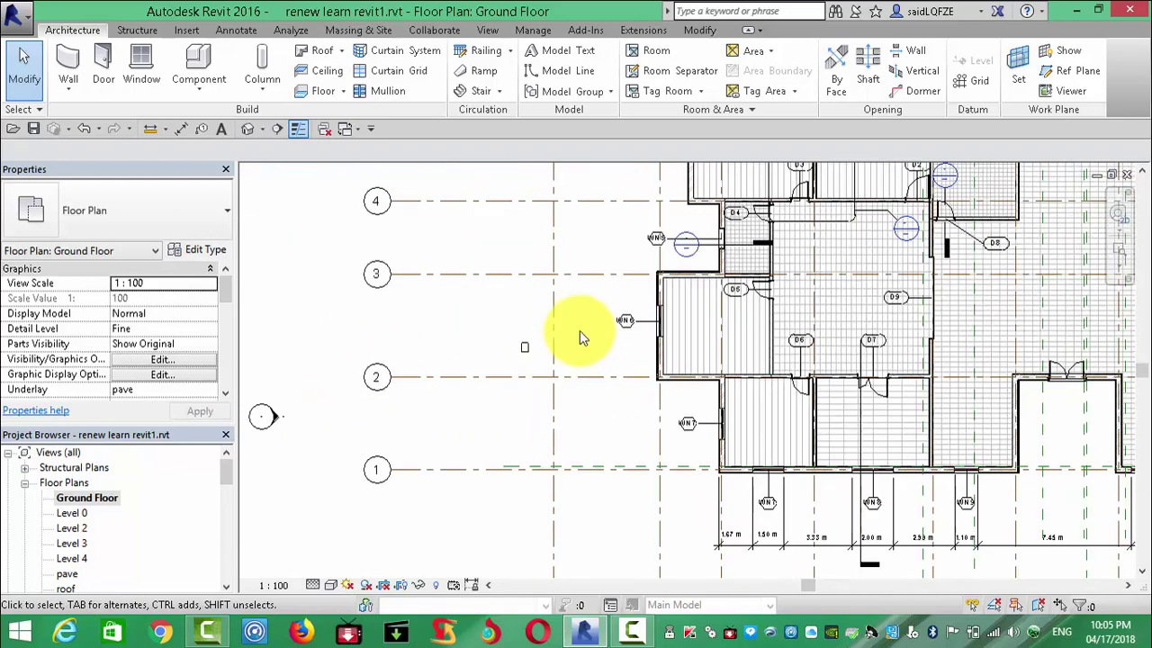
scroll(535, 356, up, 2)
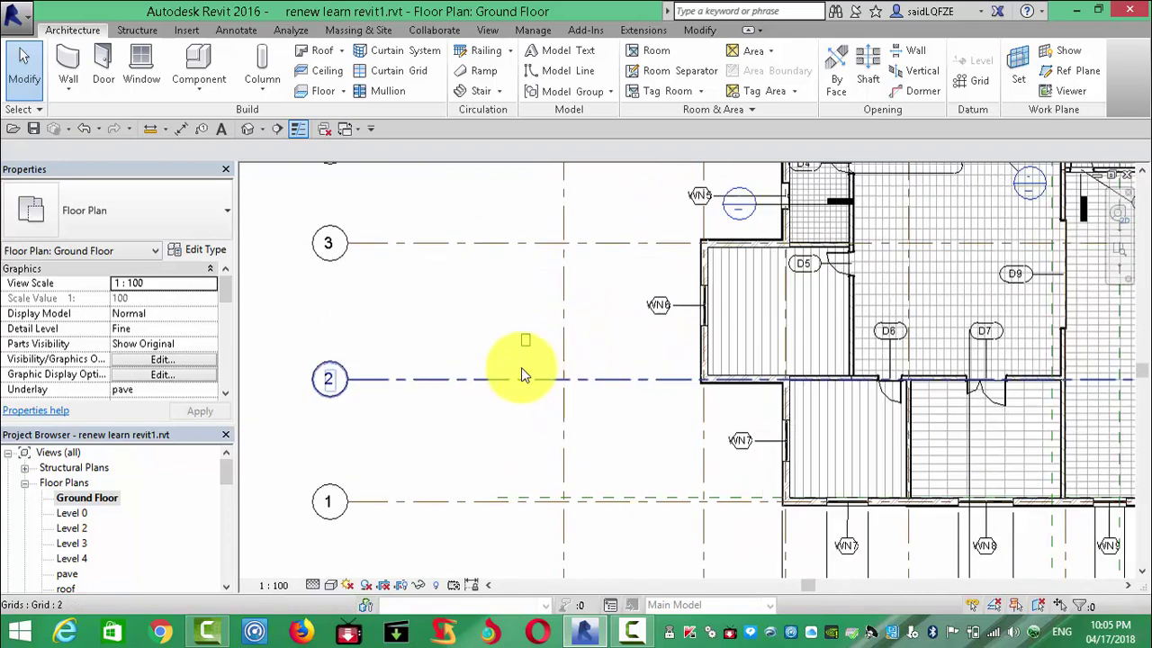
scroll(517, 364, up, 4)
click(531, 322)
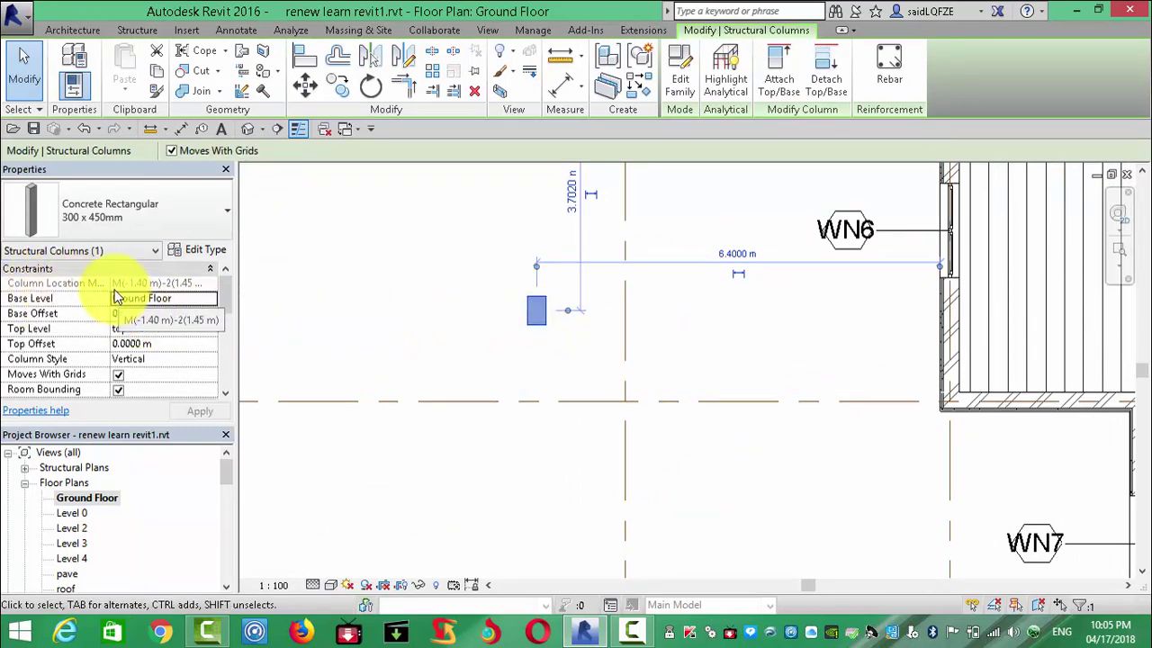
Step: Inspect the column's Phase Created setting in Properties, which reads New Construction
click(229, 287)
drag(230, 286, 228, 364)
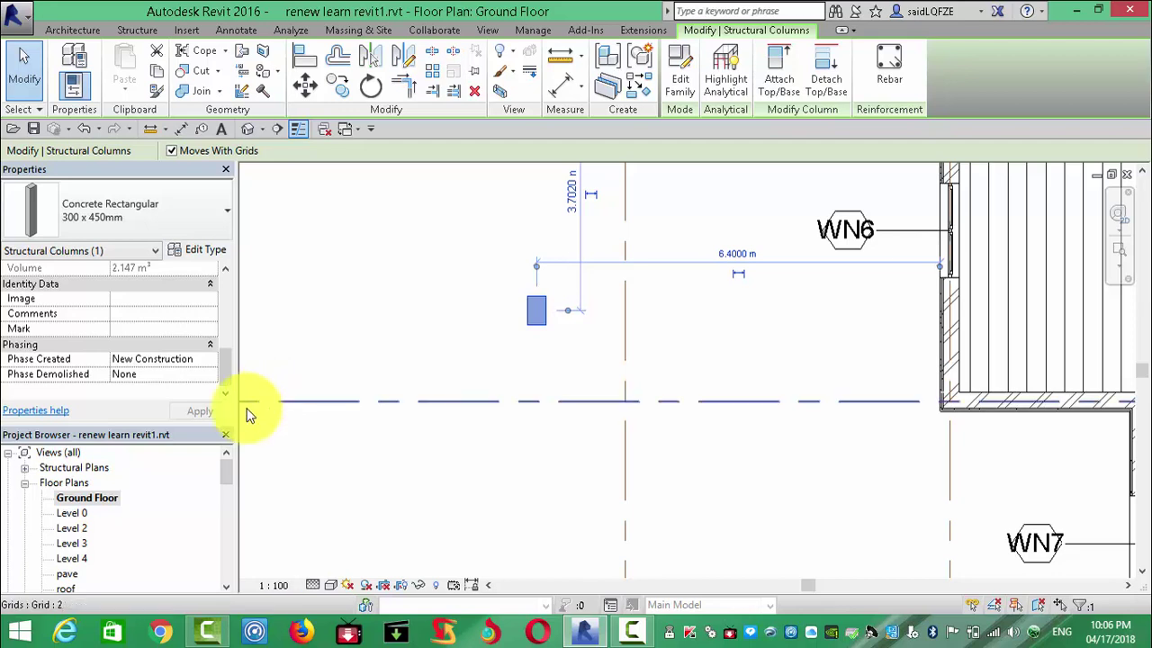
click(213, 363)
click(212, 361)
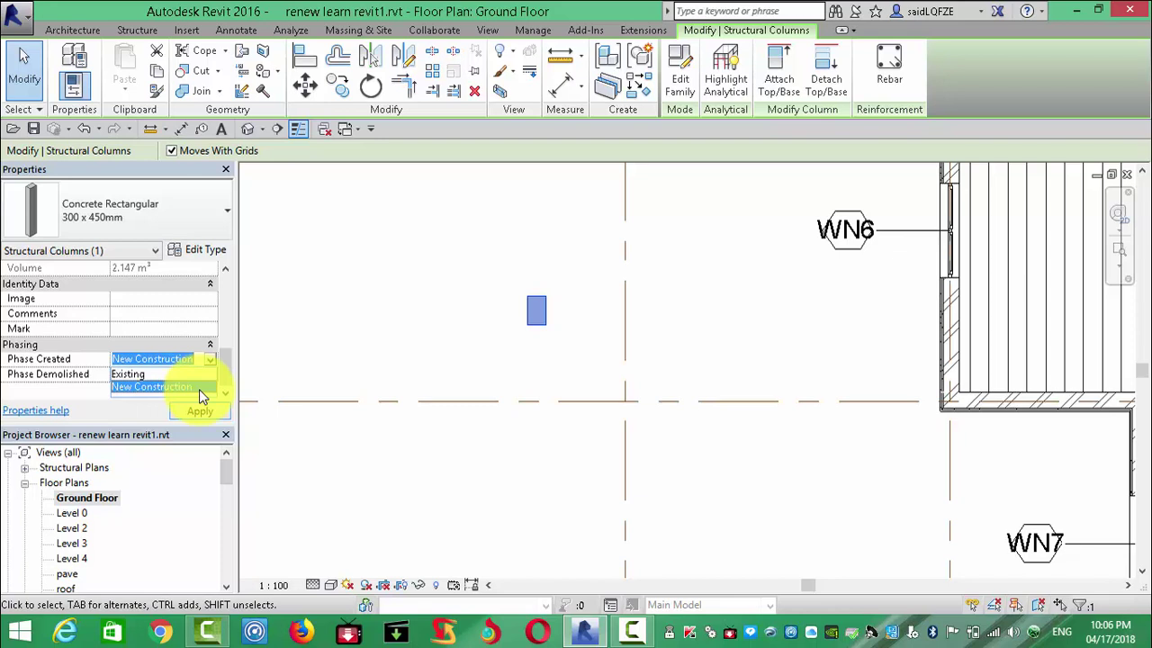
Step: Try Existing for the column's Phase Created, then set it back to New Construction
click(142, 375)
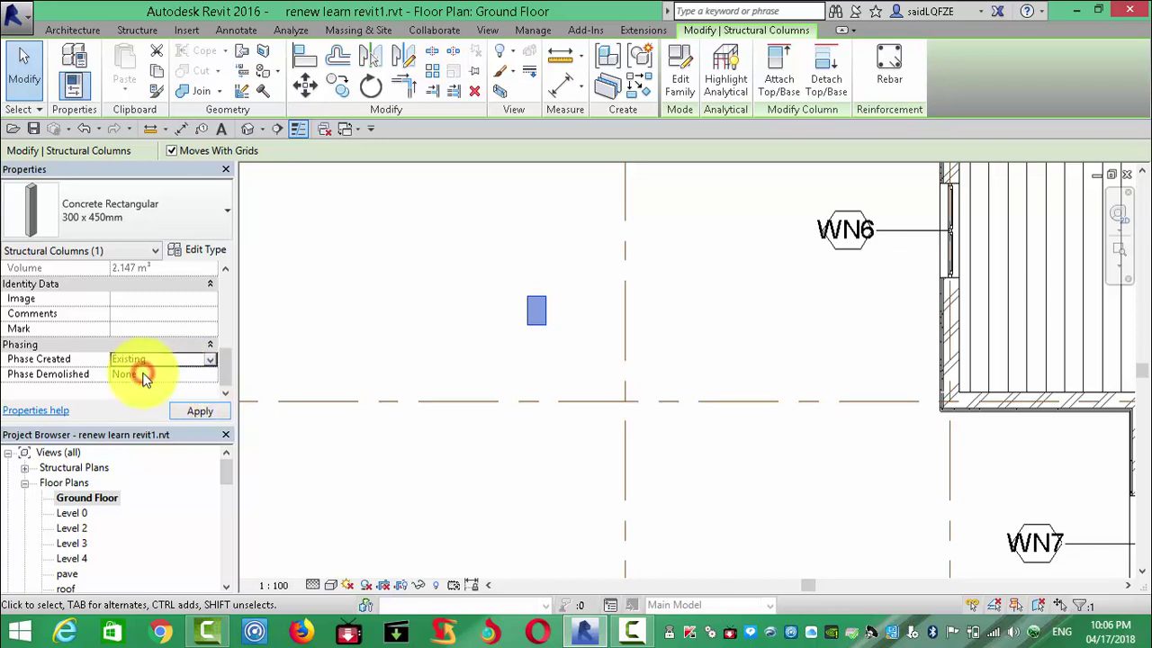
click(213, 361)
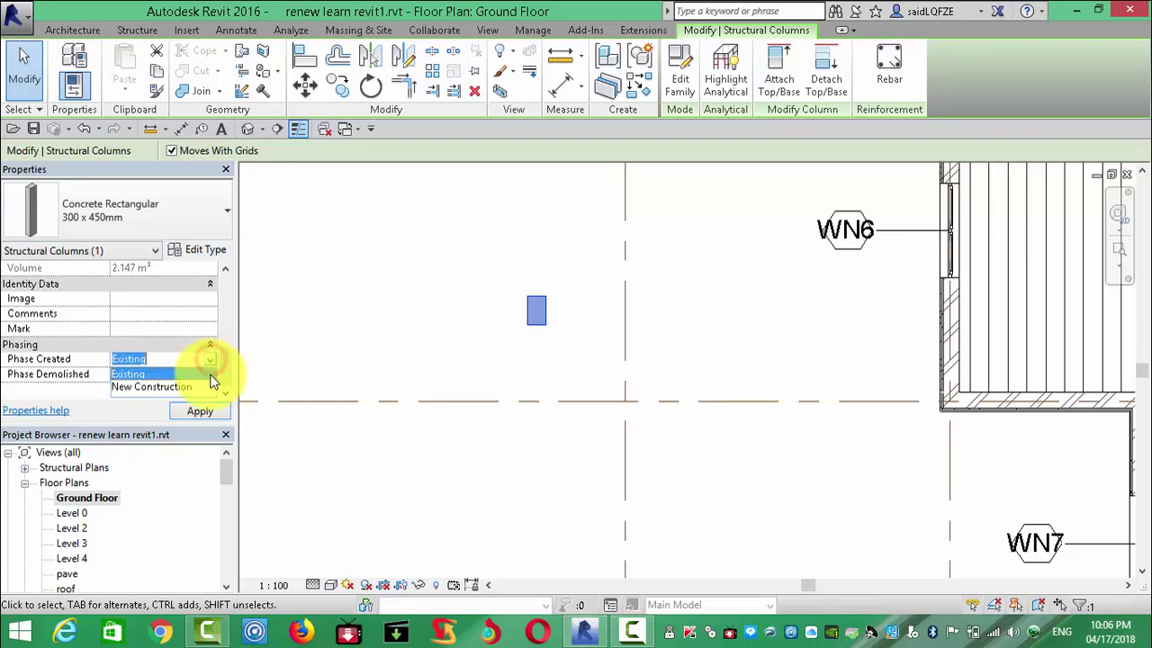
click(208, 382)
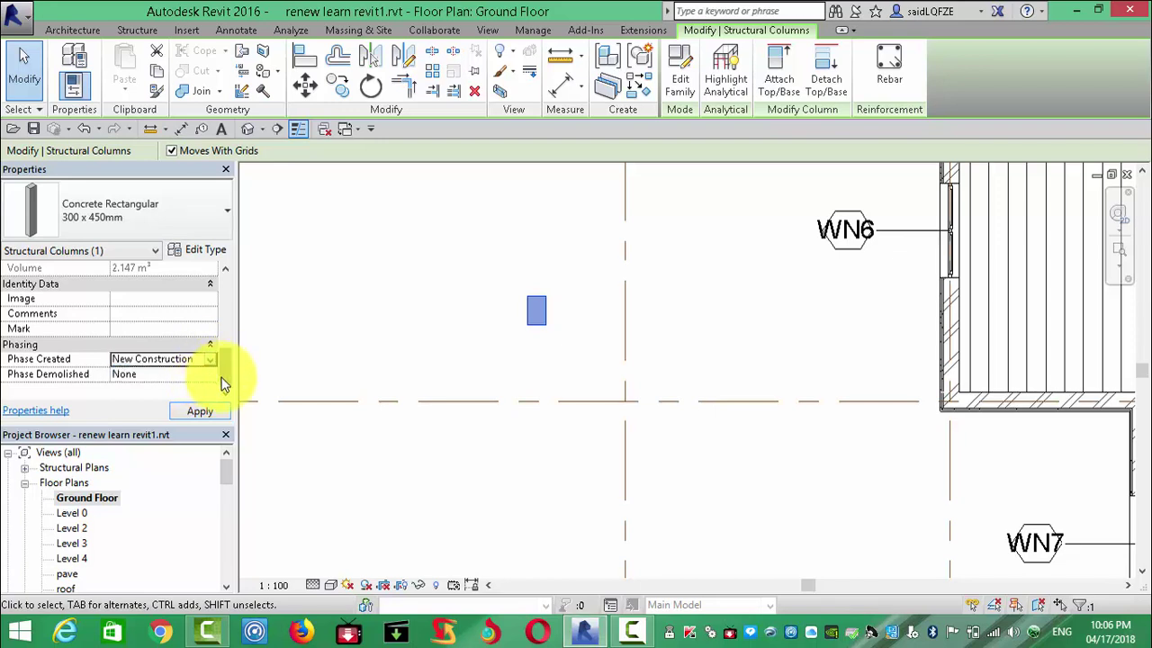
Step: Open the Column drop-down on the Architecture tab to place another column
scroll(222, 369, up, 1)
scroll(225, 360, up, 2)
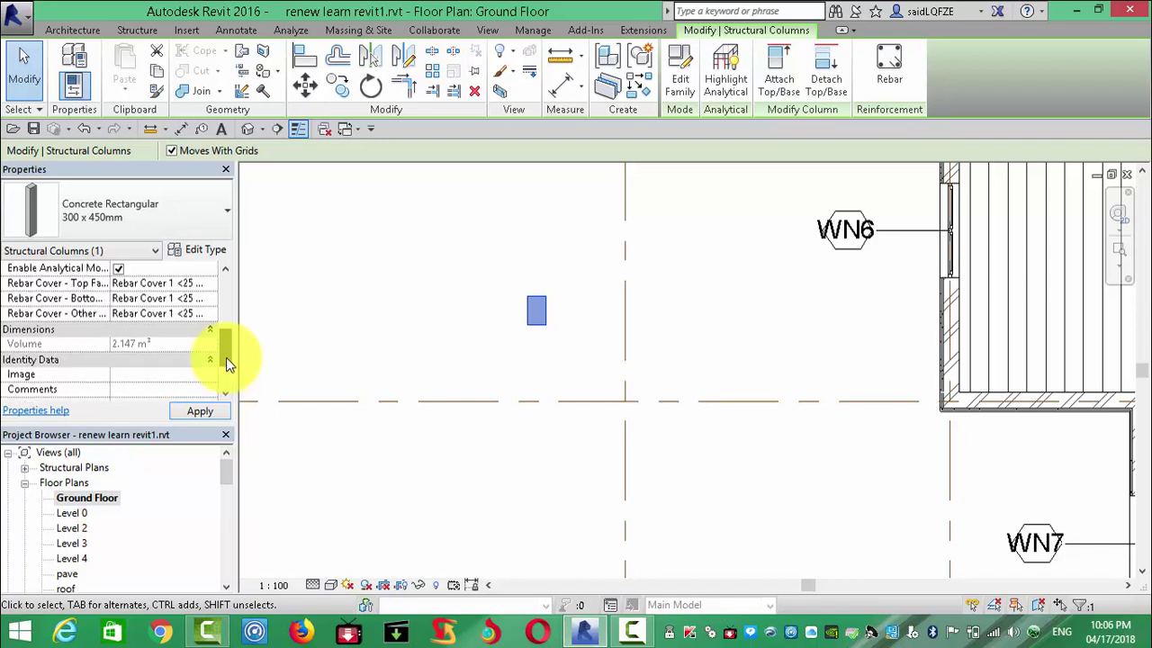
scroll(227, 357, up, 1)
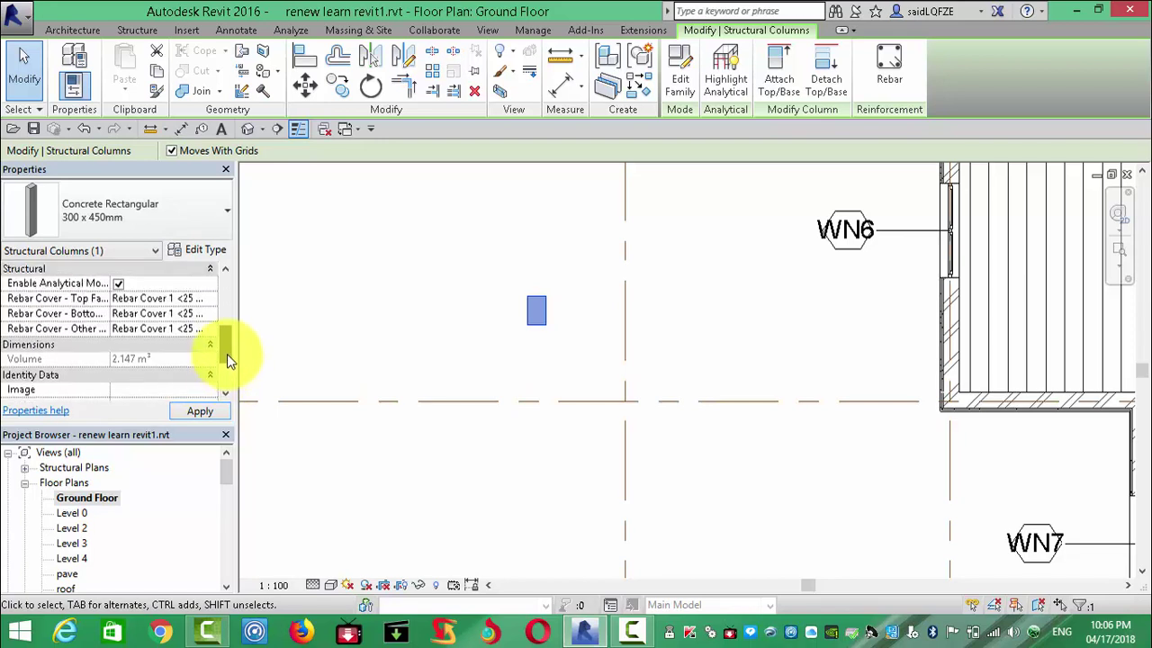
drag(227, 353, 226, 334)
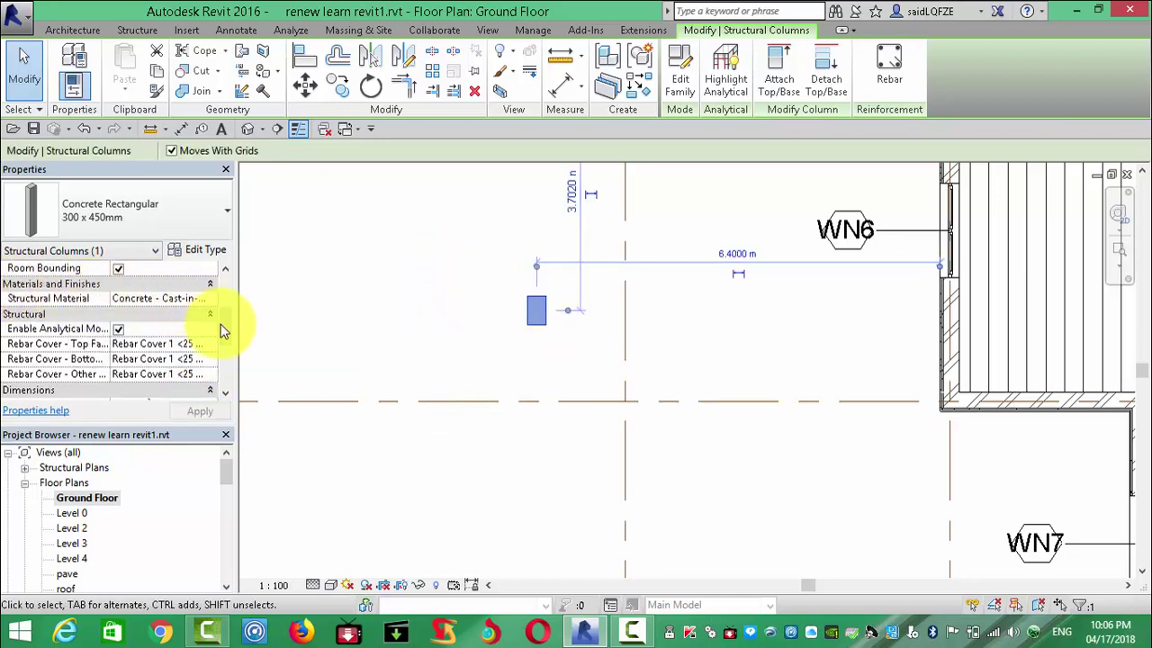
drag(225, 327, 232, 294)
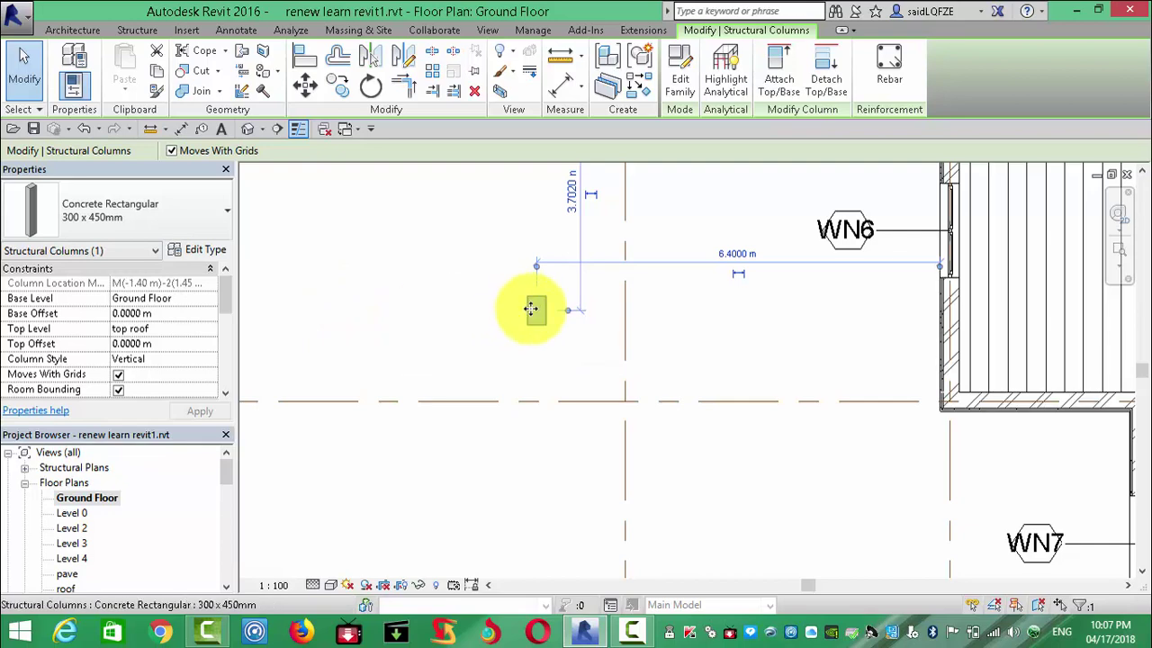
click(72, 30)
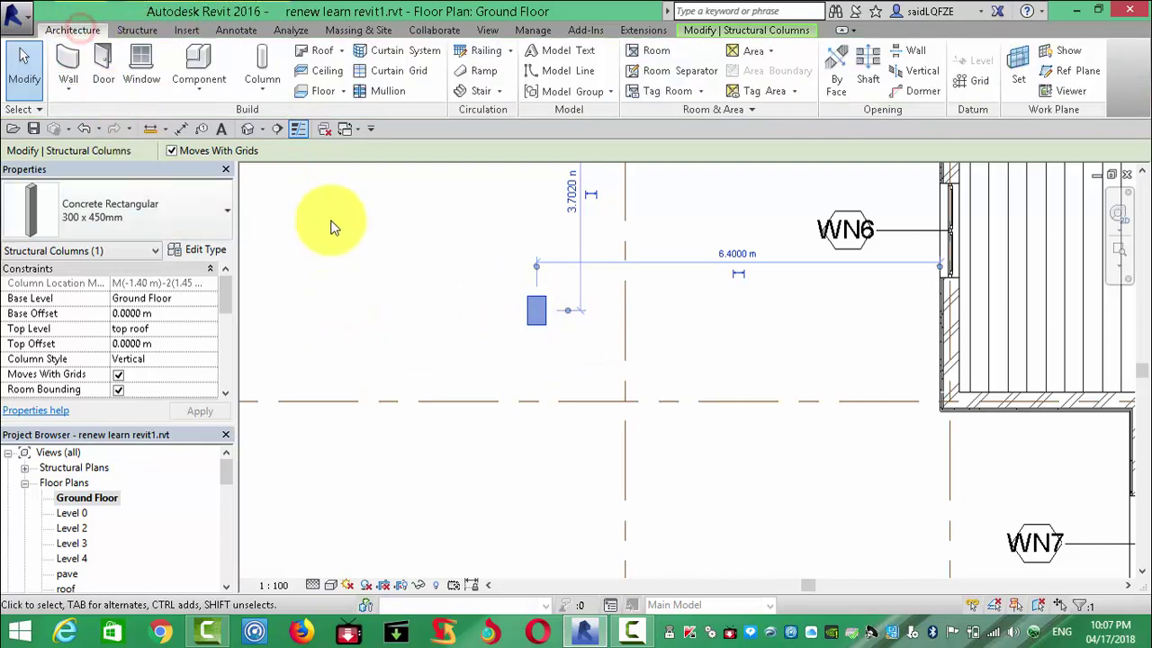
click(262, 90)
Step: Place a structural column at the grid M / grid 2 intersection and end placement
click(268, 117)
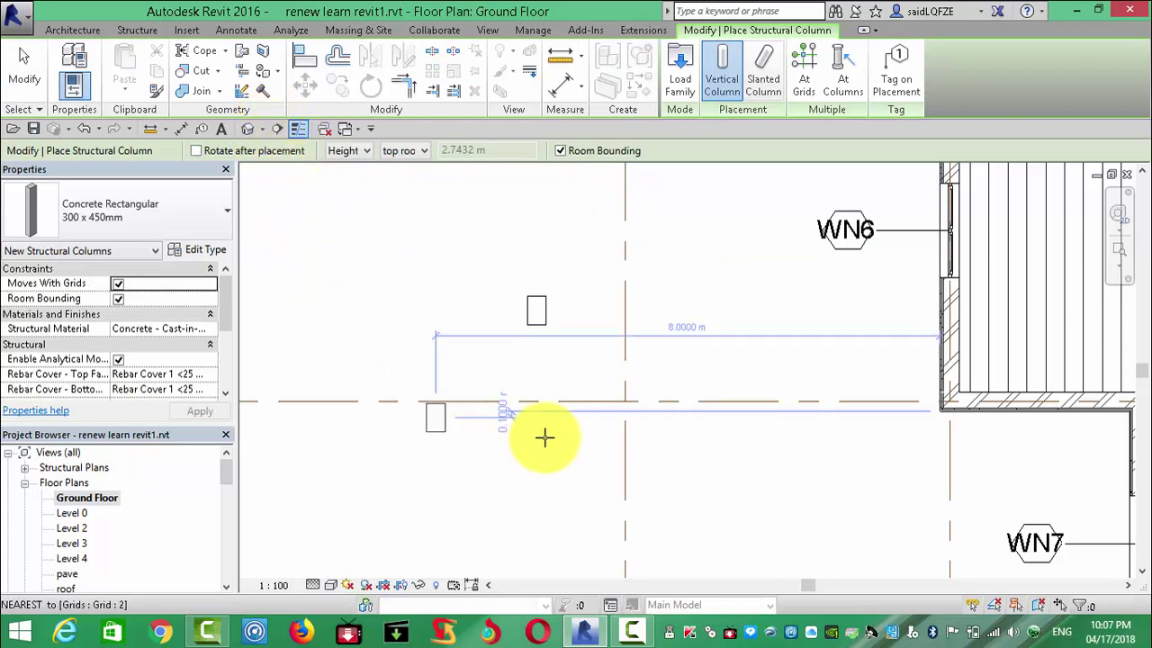
click(628, 402)
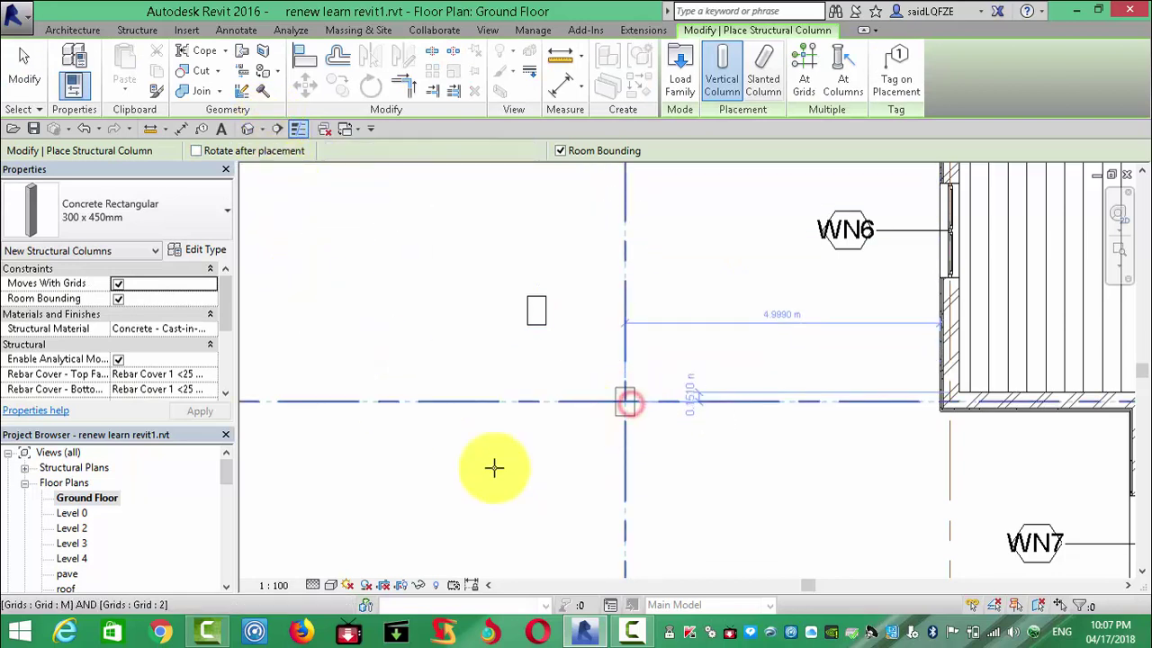
right_click(450, 501)
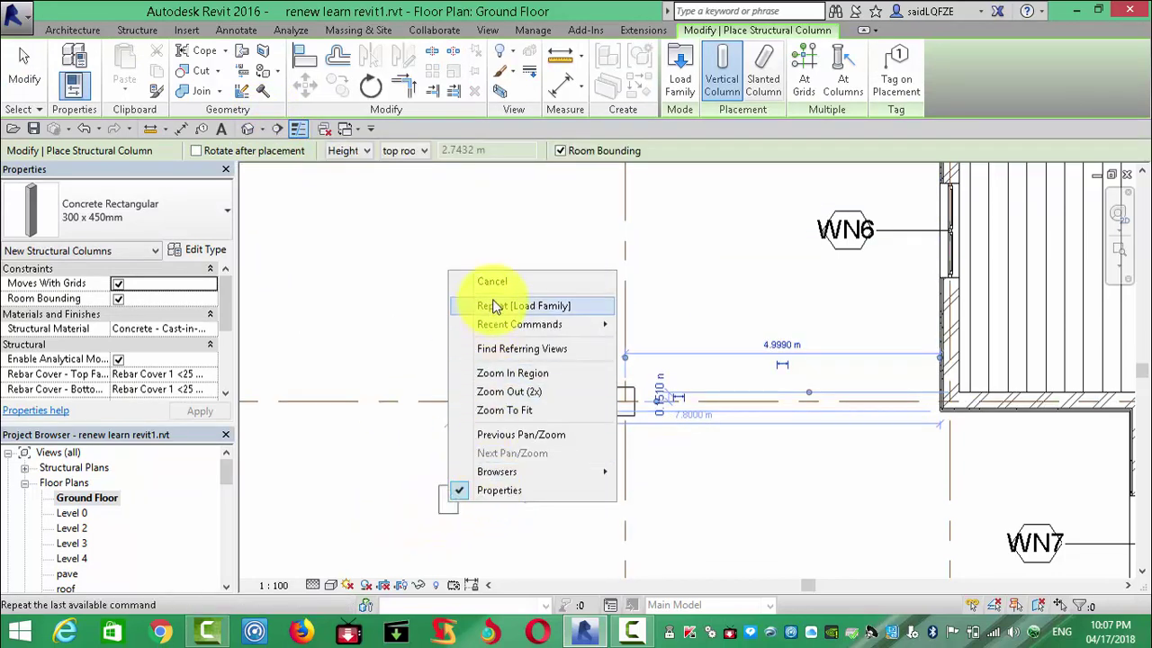
key(Escape)
scroll(565, 461, down, 3)
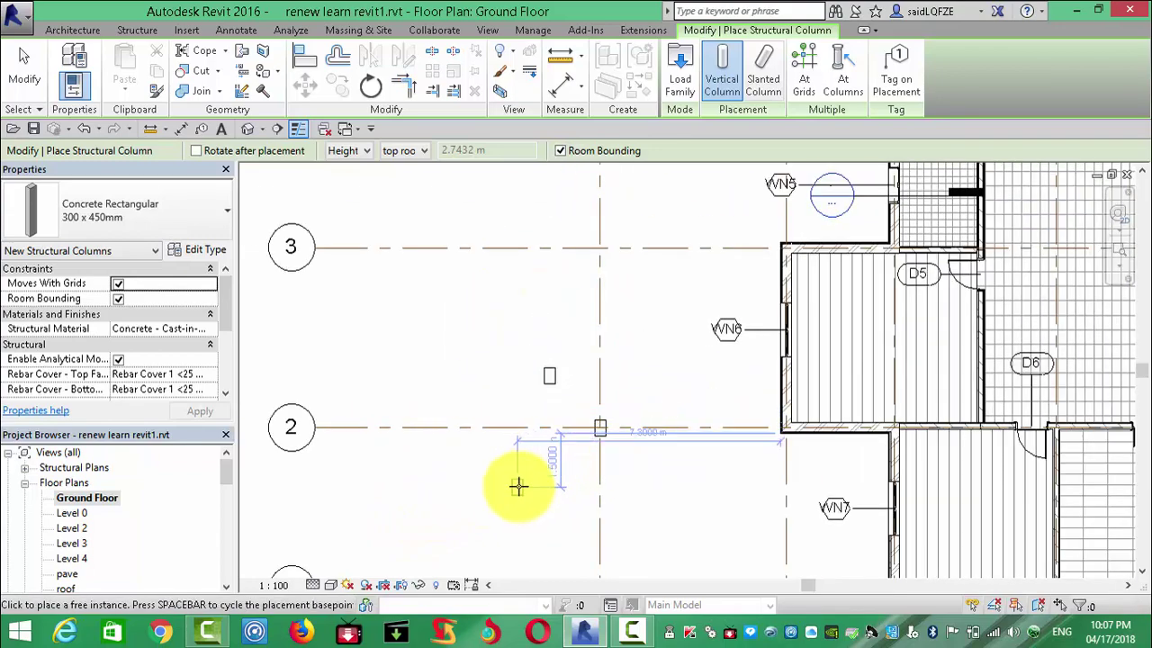
key(Escape)
key(Escape)
Step: Zoom in and select the new column at grid M-2
scroll(517, 483, down, 2)
scroll(511, 480, down, 2)
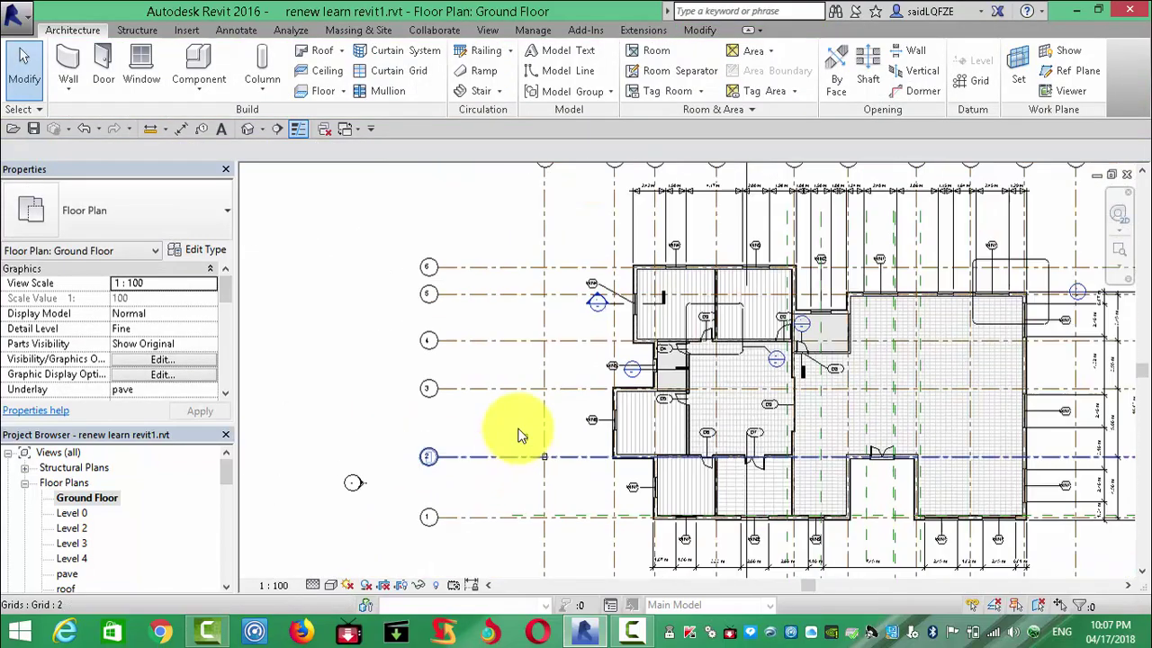
scroll(520, 436, down, 1)
scroll(471, 522, up, 2)
scroll(490, 504, up, 2)
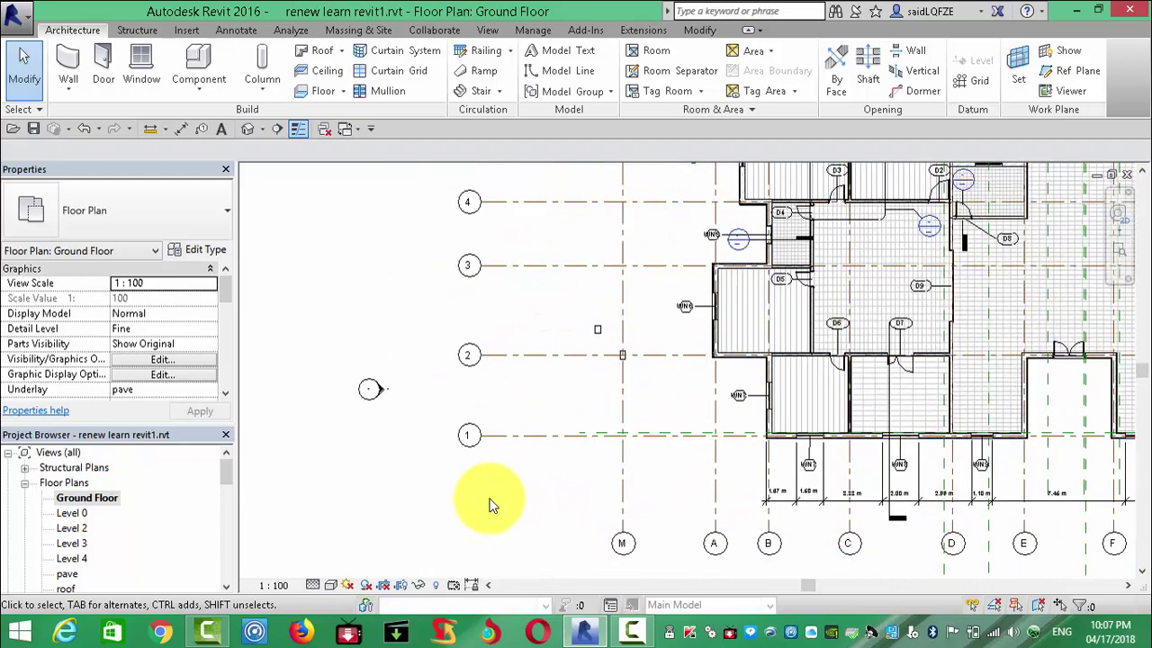
scroll(612, 400, up, 2)
scroll(623, 353, up, 2)
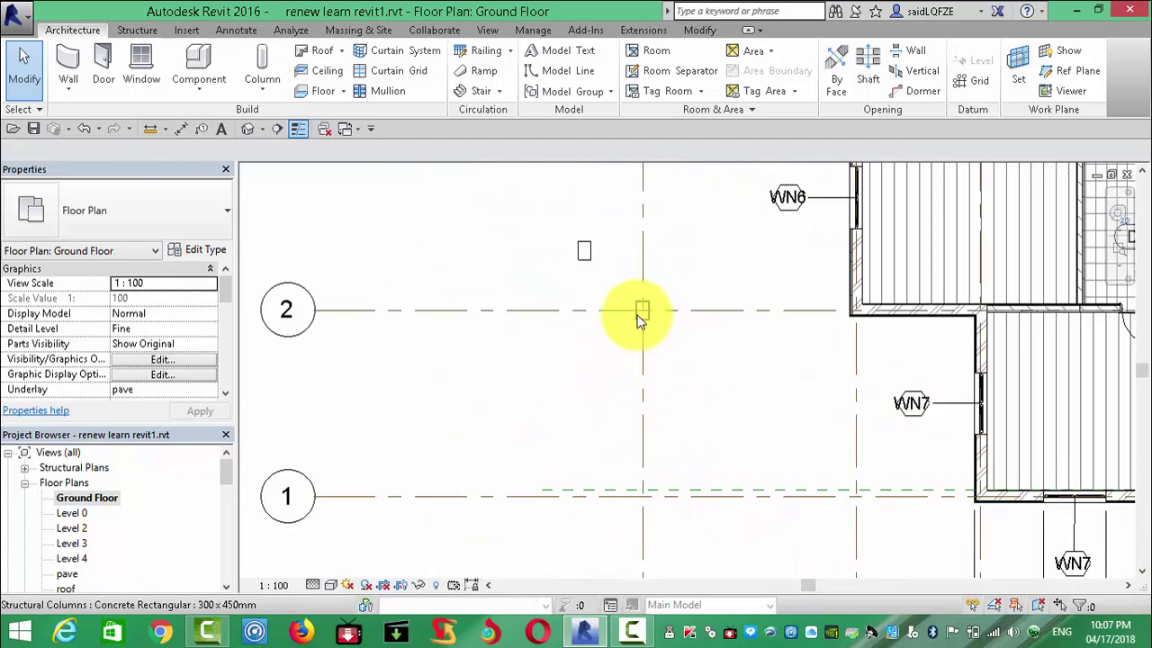
scroll(617, 303, down, 3)
scroll(609, 296, up, 1)
scroll(597, 312, up, 1)
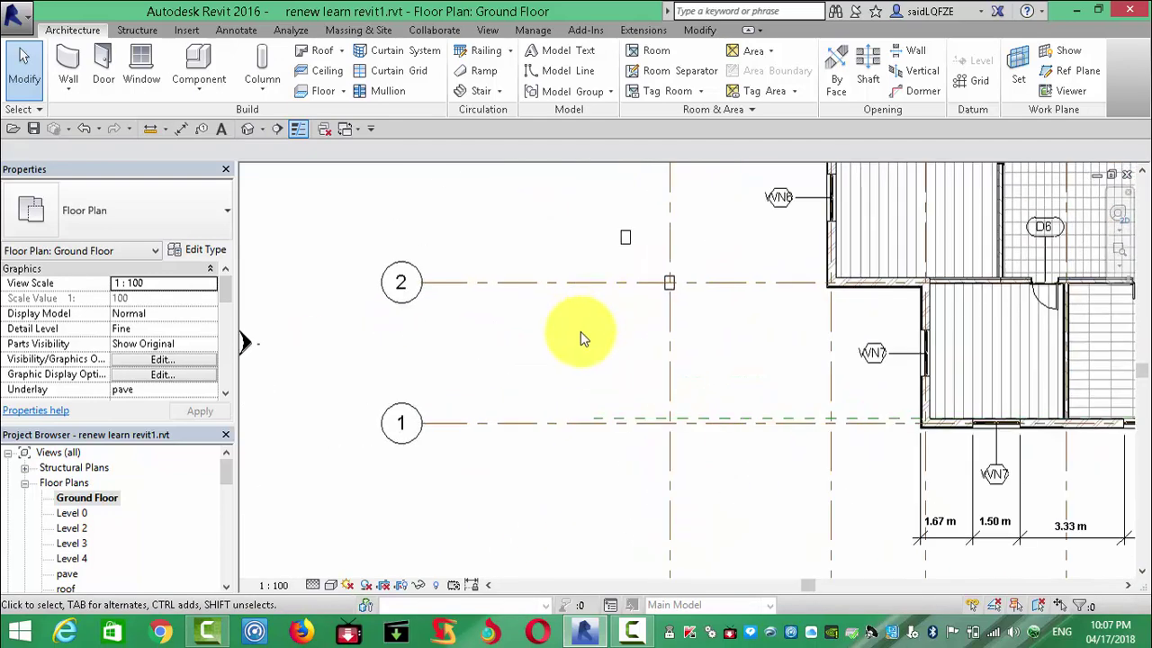
scroll(585, 324, down, 2)
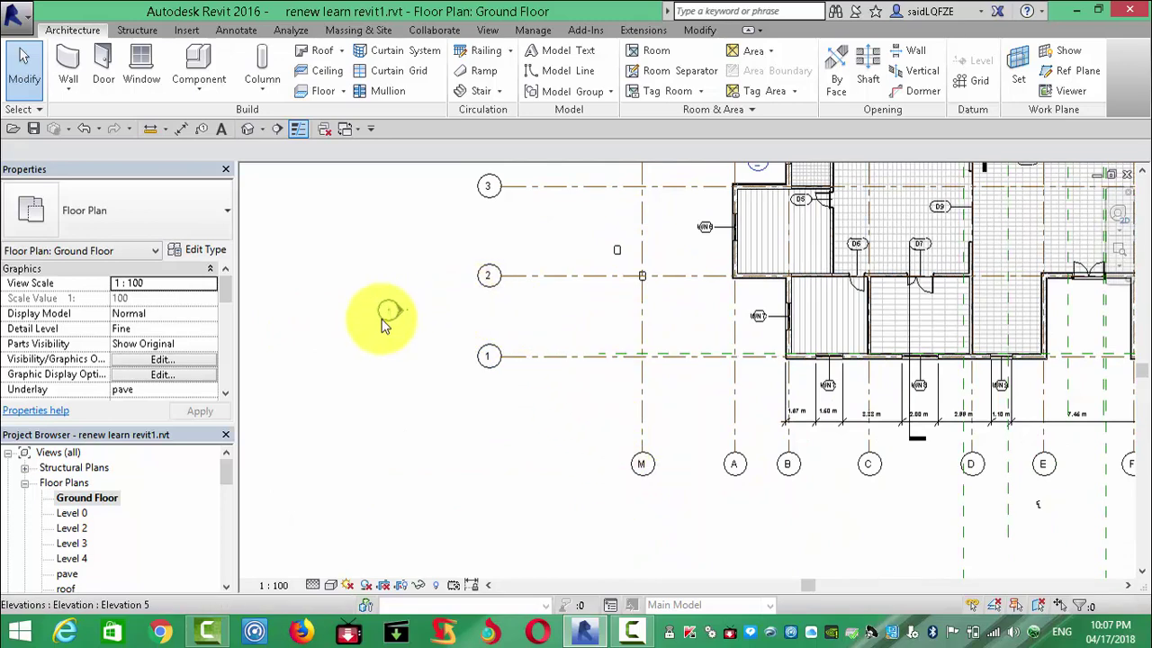
click(320, 334)
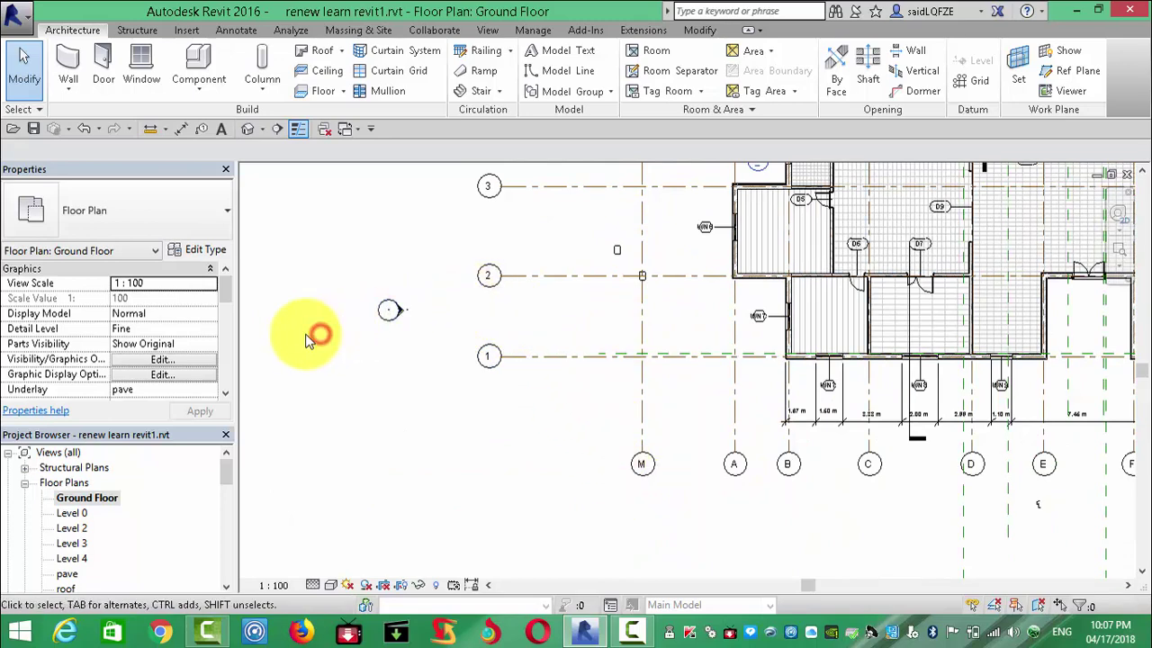
scroll(630, 275, up, 3)
click(654, 281)
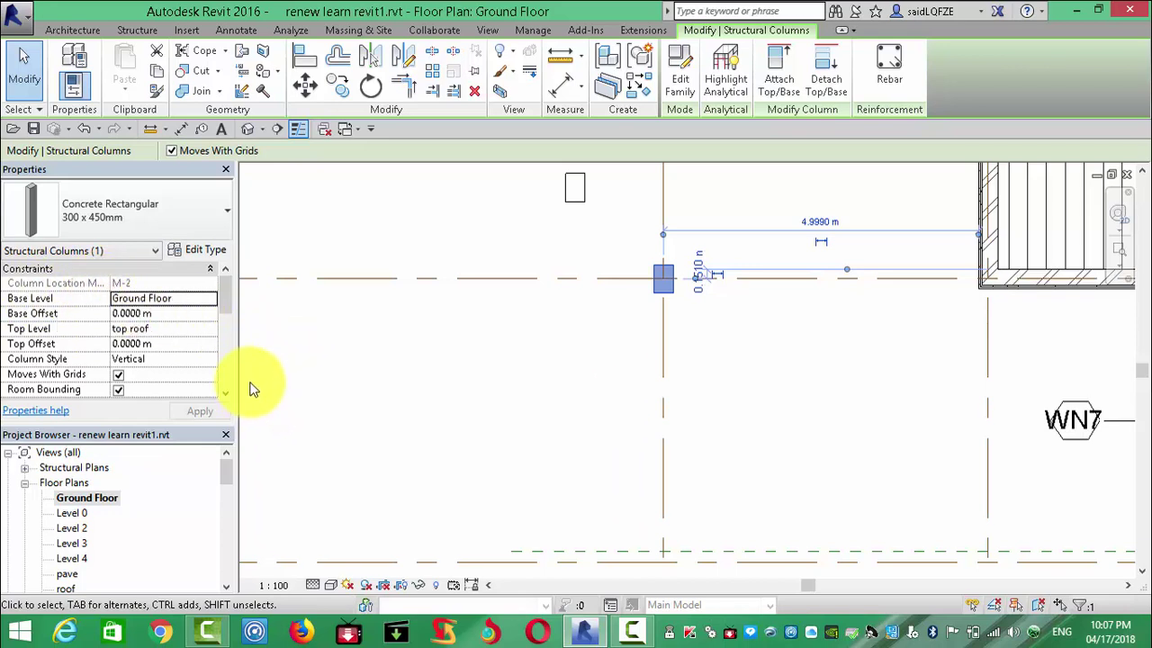
Step: Copy the M-2 column, using it as base point, onto the grid M / grid 1 intersection
drag(568, 237, 707, 333)
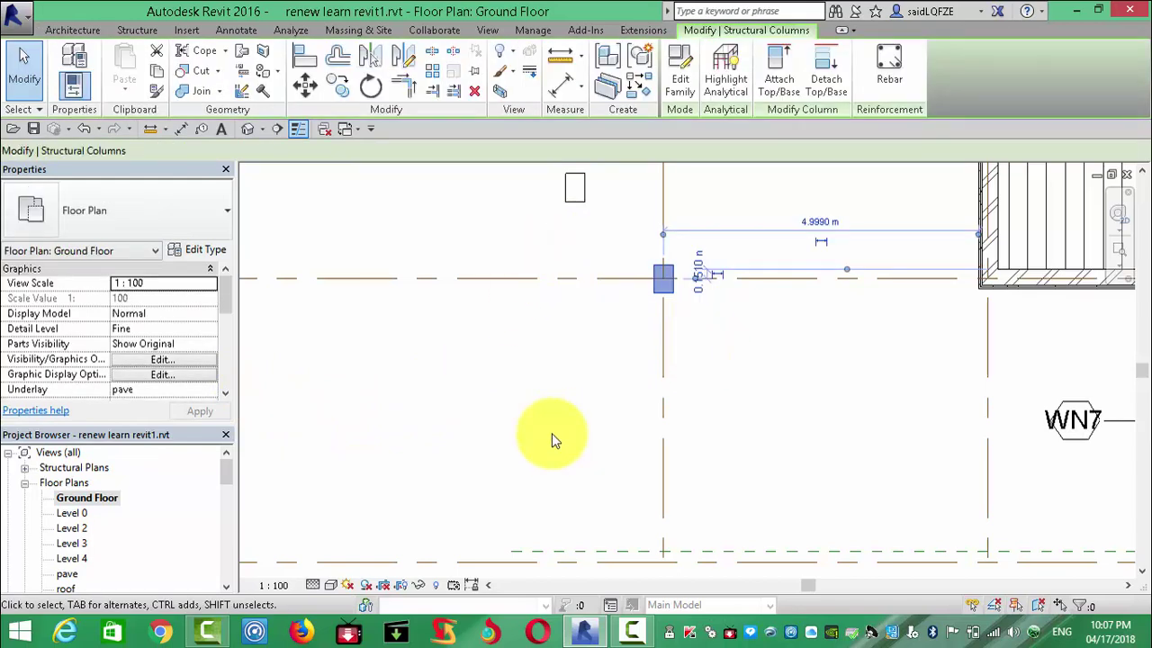
click(342, 94)
click(662, 281)
scroll(619, 189, down, 3)
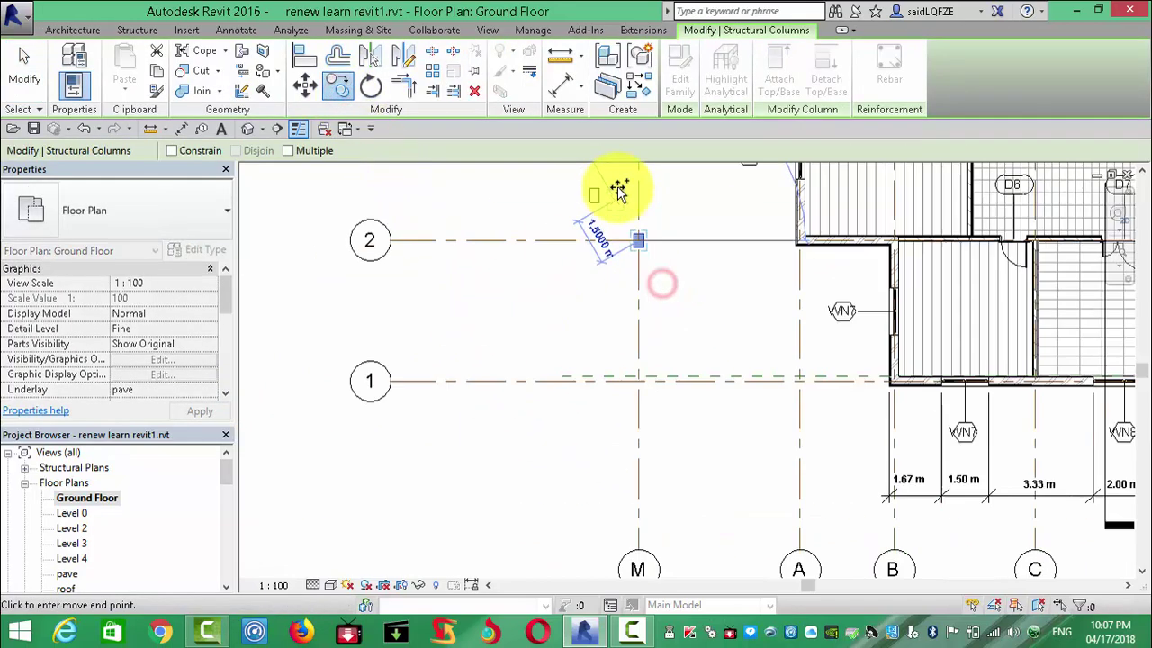
scroll(619, 189, down, 1)
scroll(648, 396, up, 3)
scroll(620, 360, up, 4)
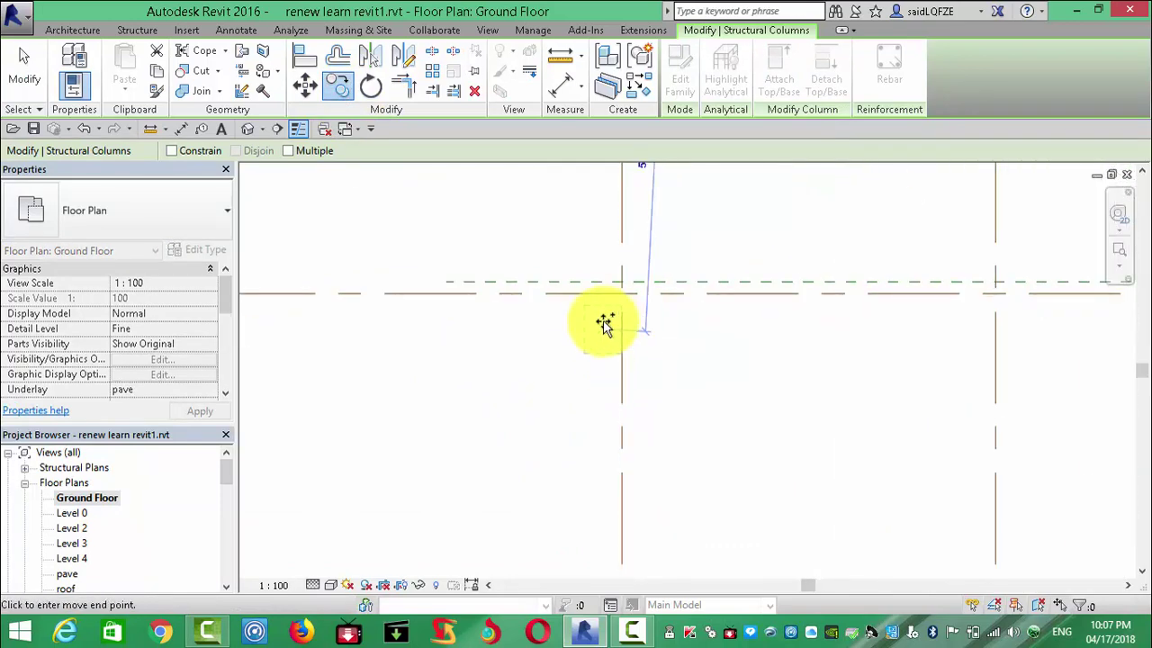
click(620, 293)
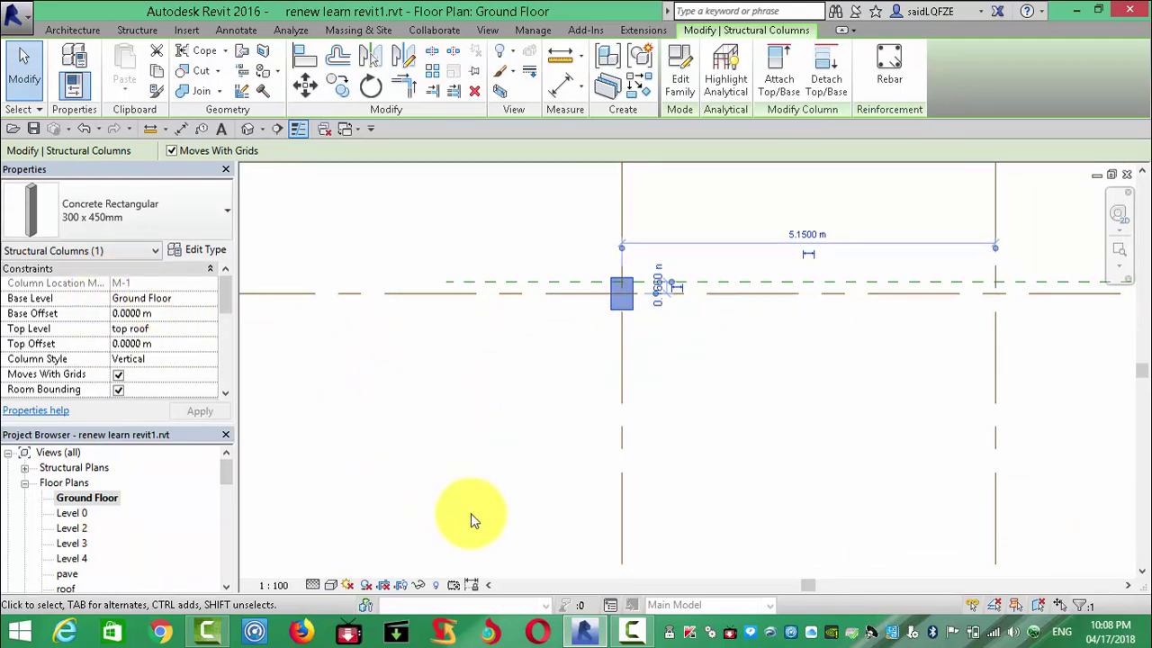
scroll(475, 527, down, 2)
scroll(495, 531, down, 2)
scroll(457, 357, up, 2)
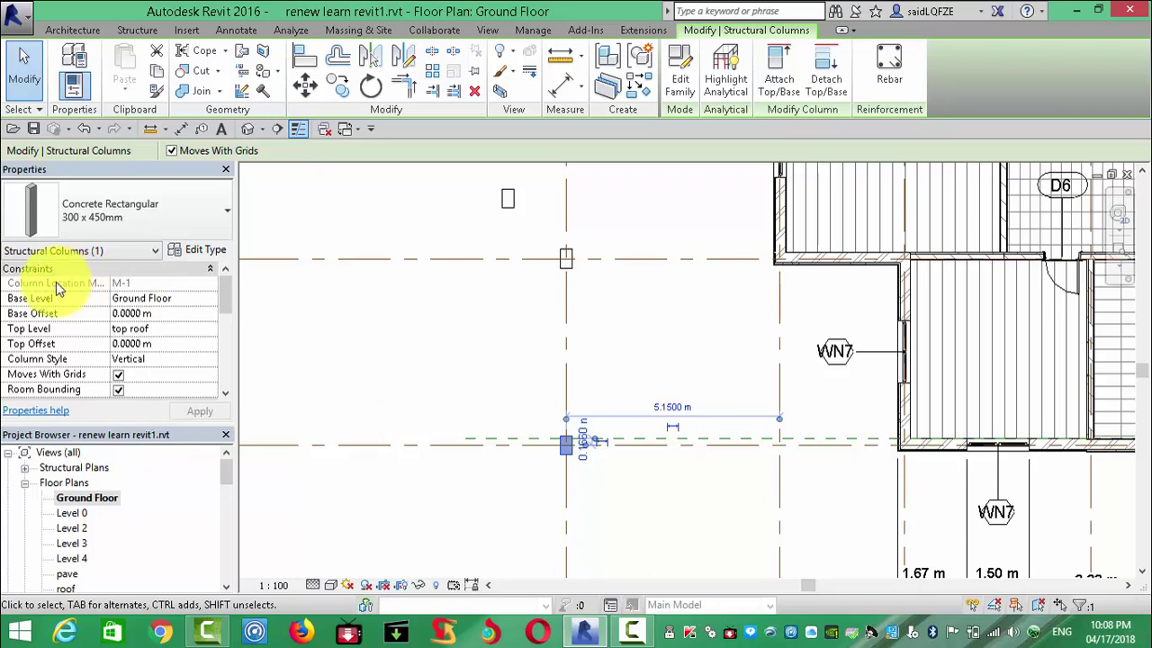
click(215, 297)
click(209, 298)
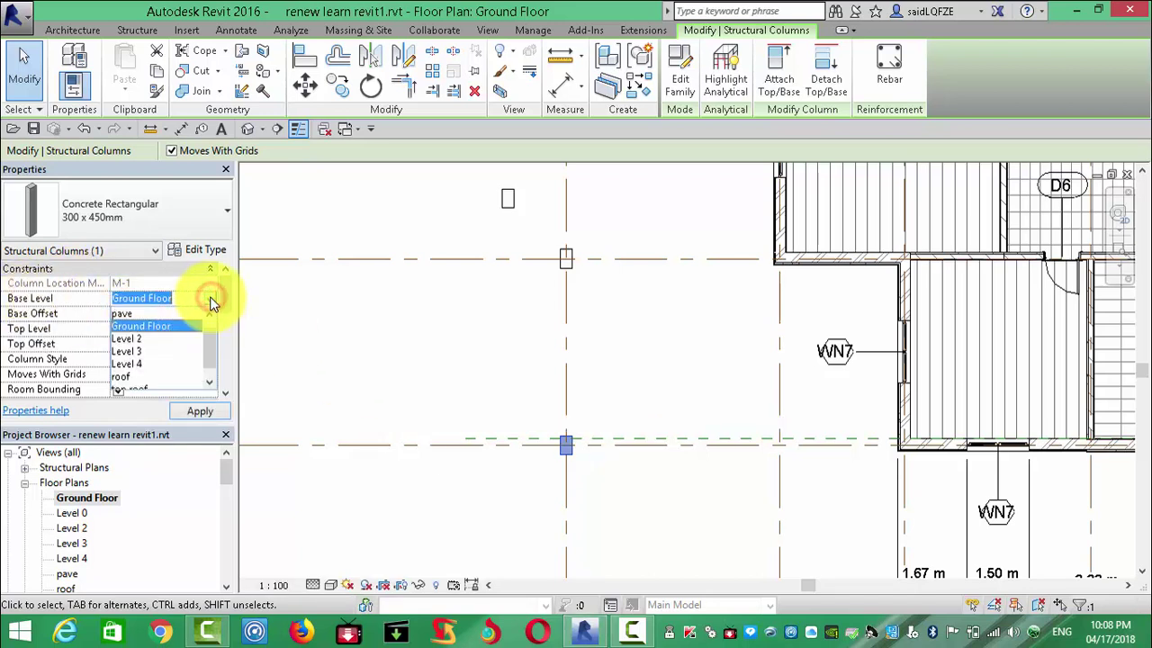
click(124, 315)
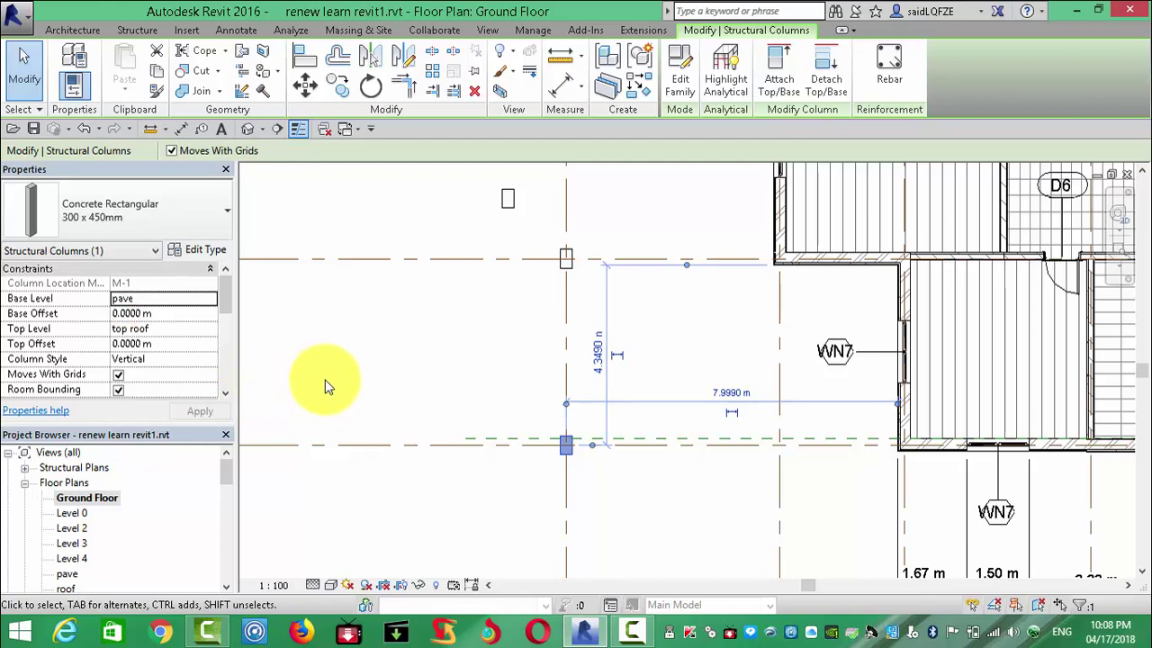
drag(525, 231, 590, 504)
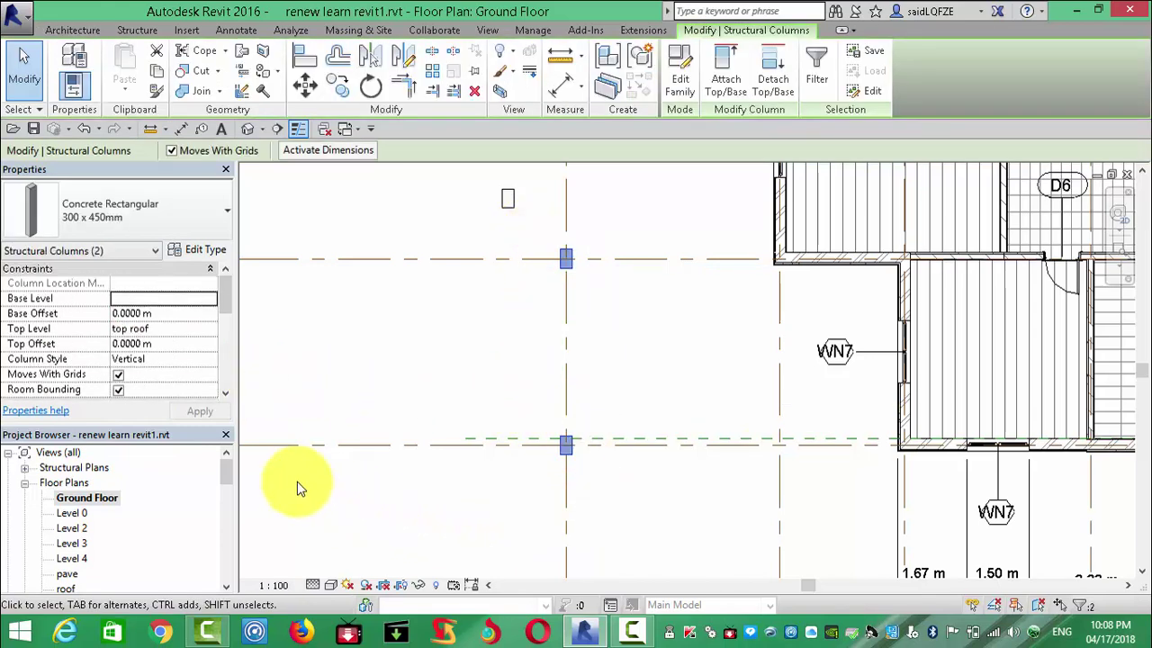
click(207, 300)
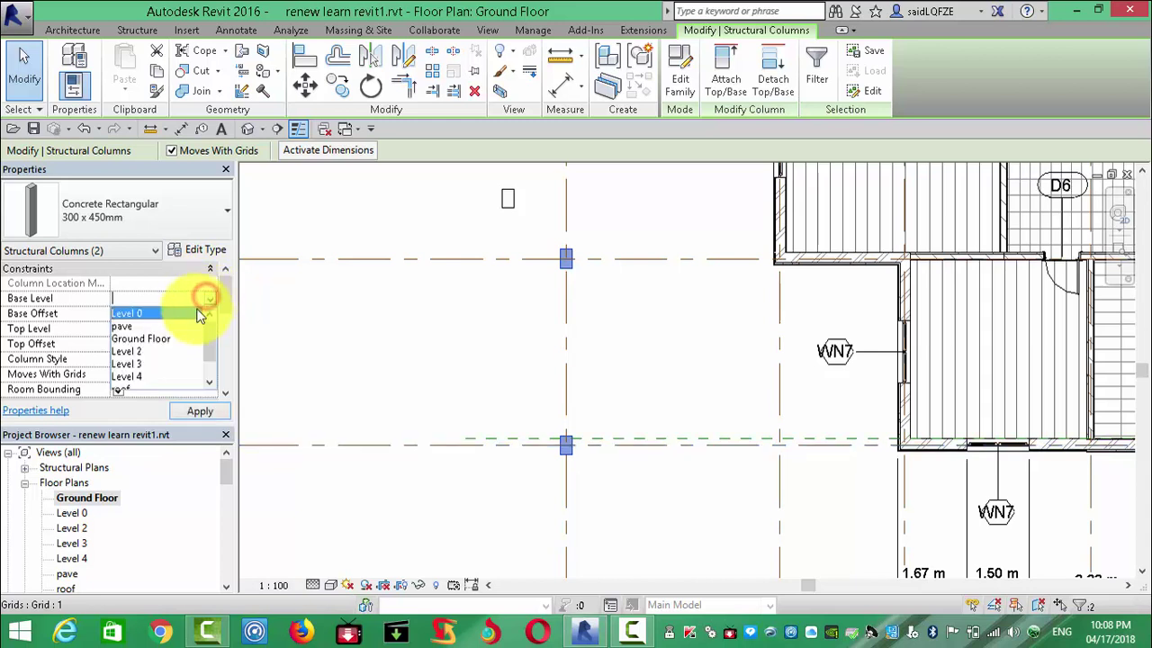
click(130, 324)
click(199, 410)
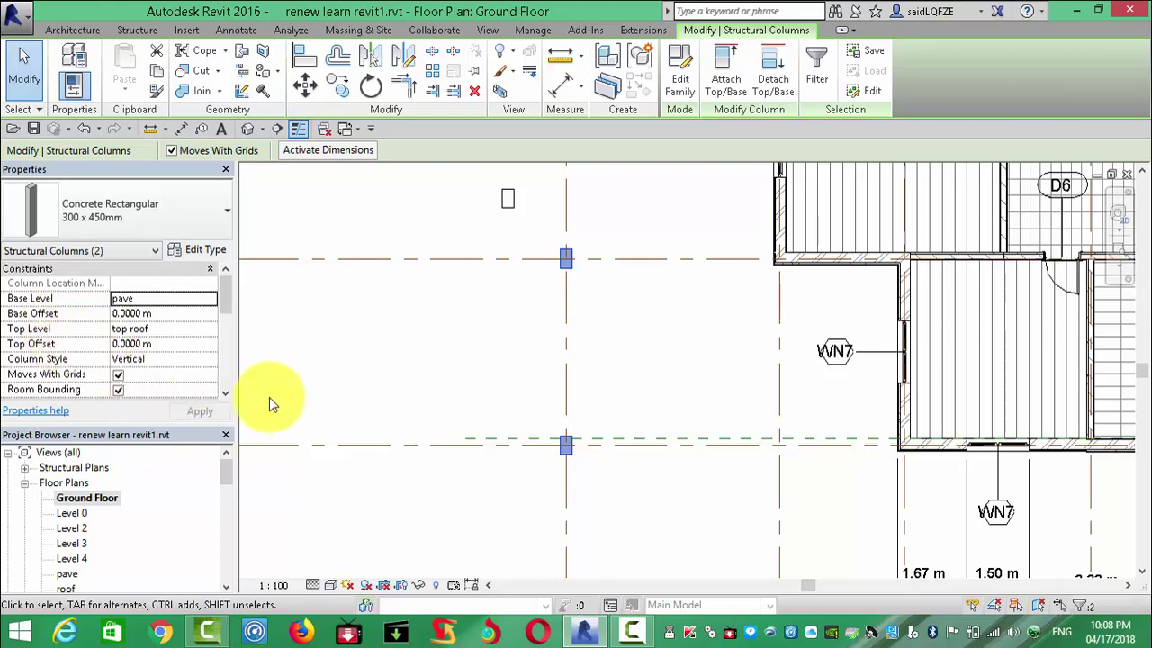
scroll(469, 231, down, 3)
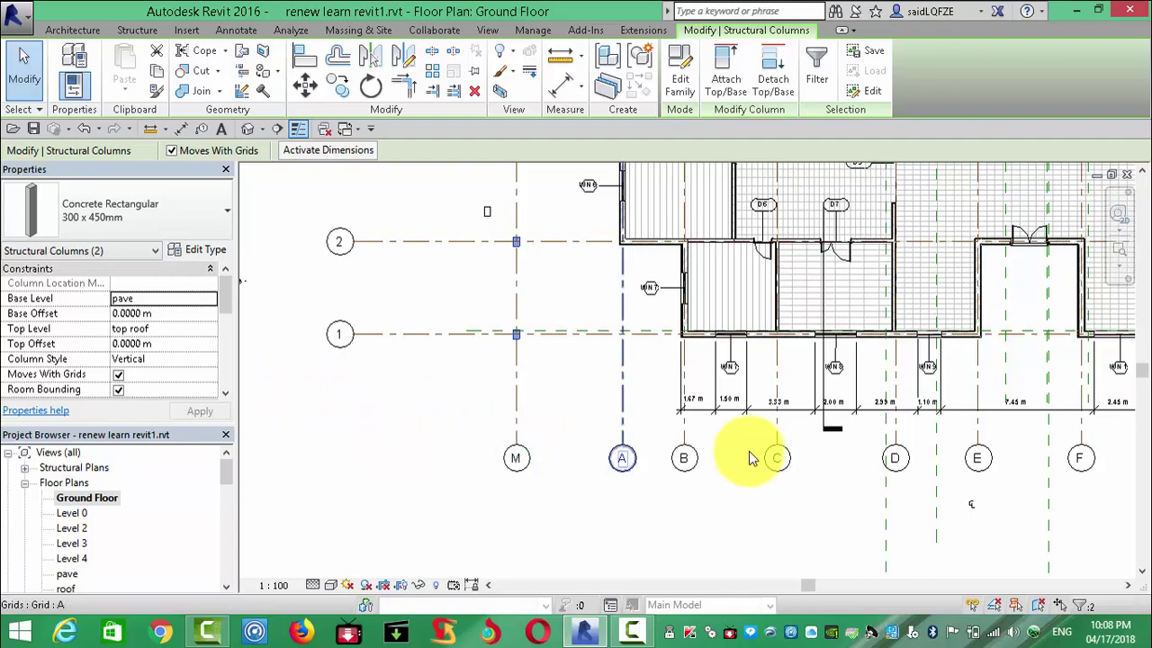
Step: Open the front elevation view and zoom to the column beside the level markers
scroll(633, 353, down, 2)
scroll(874, 535, down, 1)
scroll(869, 496, down, 2)
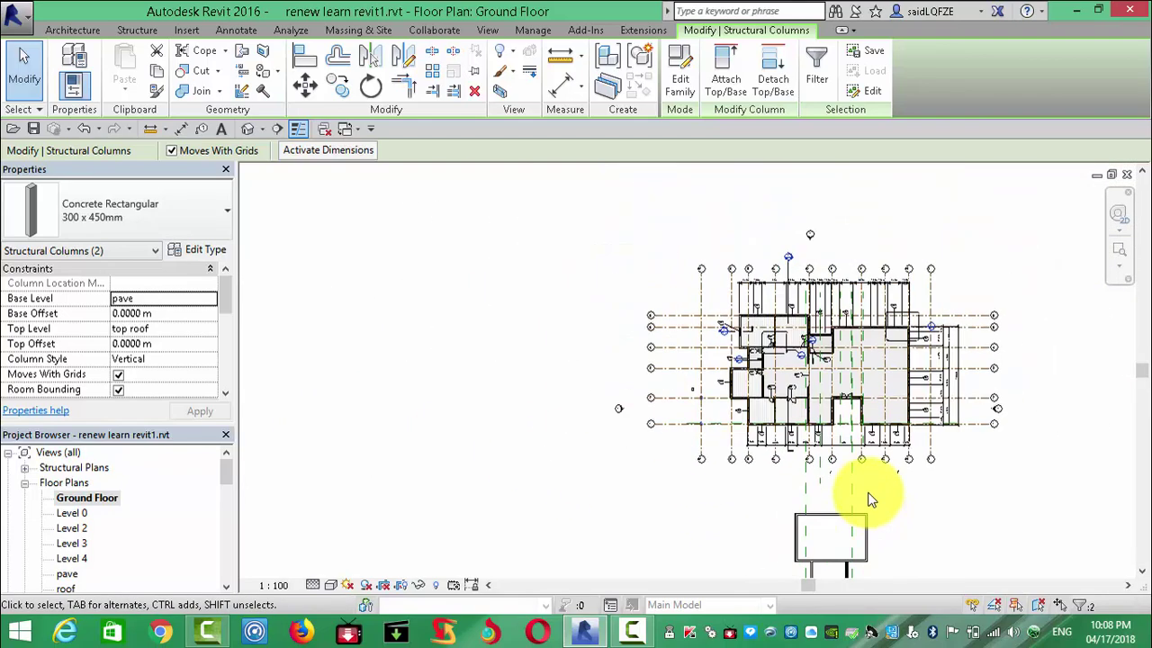
scroll(822, 360, down, 2)
scroll(829, 547, down, 1)
scroll(835, 517, up, 2)
scroll(841, 487, up, 2)
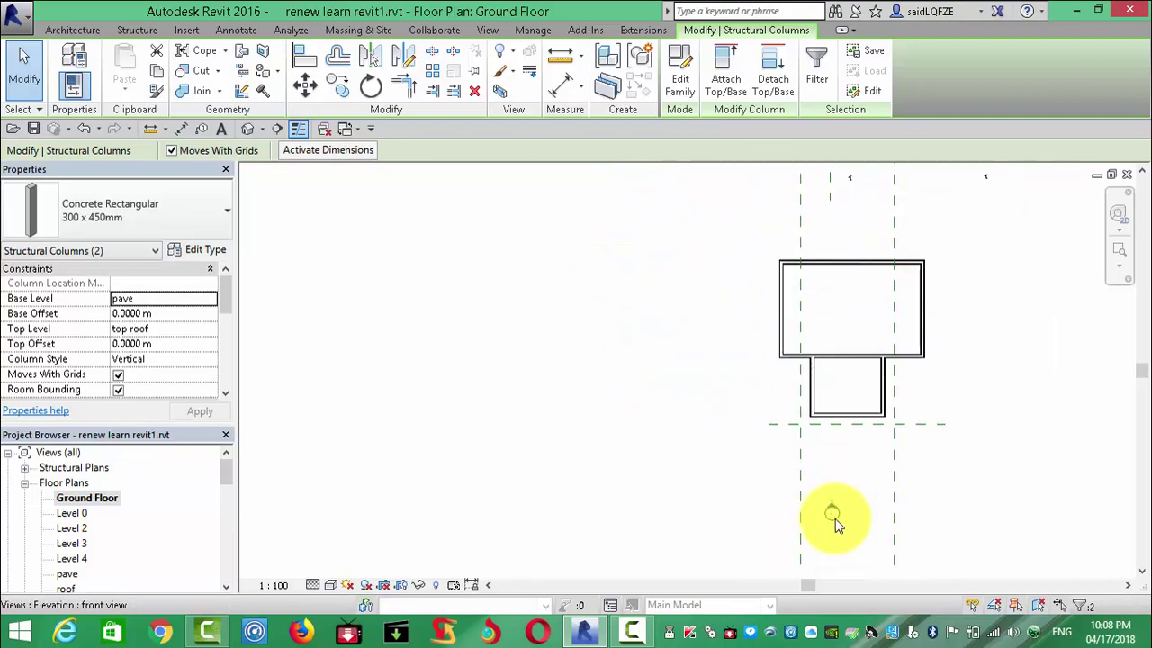
double_click(834, 508)
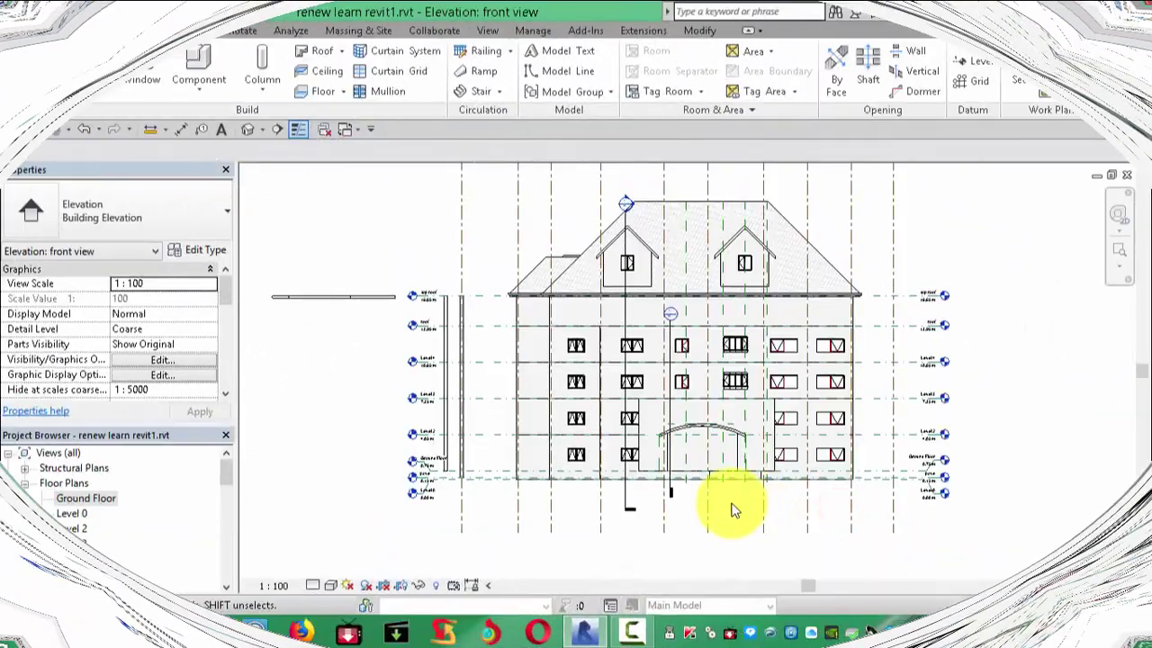
scroll(375, 353, up, 2)
middle_drag(625, 314, 858, 251)
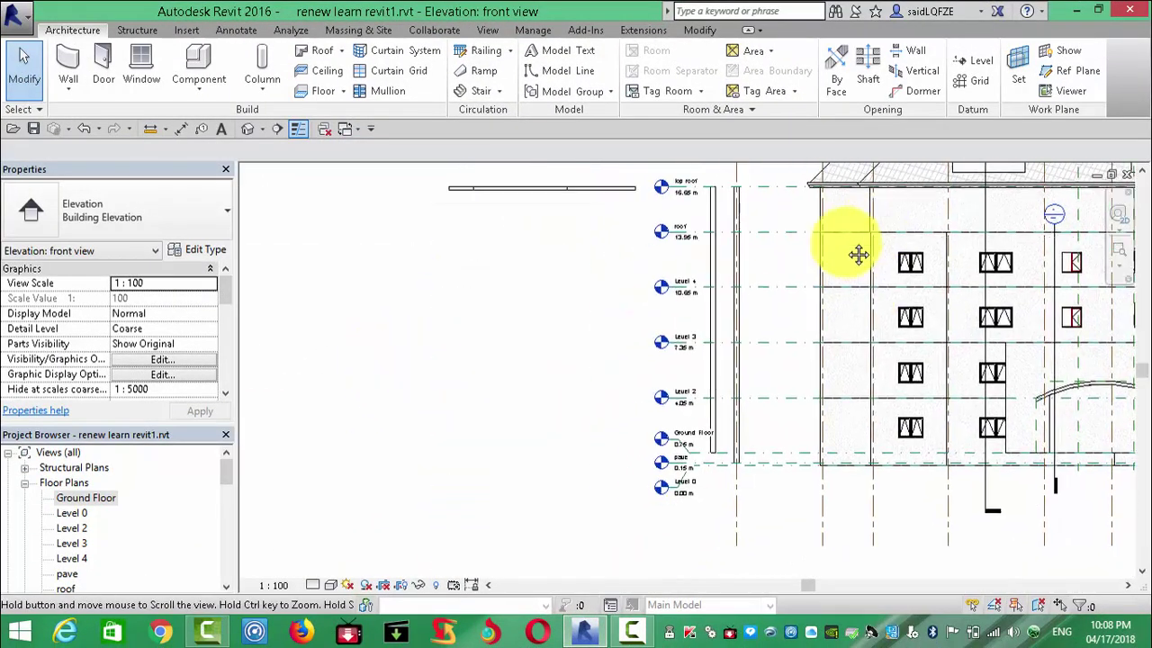
scroll(727, 393, up, 2)
scroll(720, 580, up, 2)
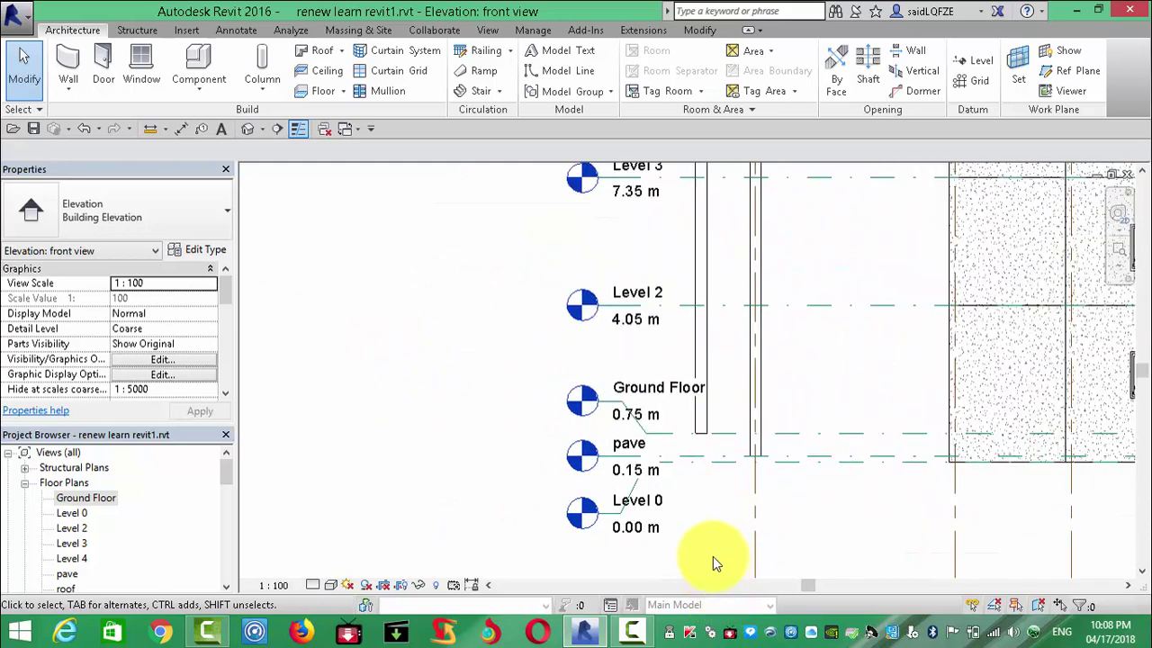
Step: Change the grid M column's Base Level from Ground Floor to pave
click(708, 348)
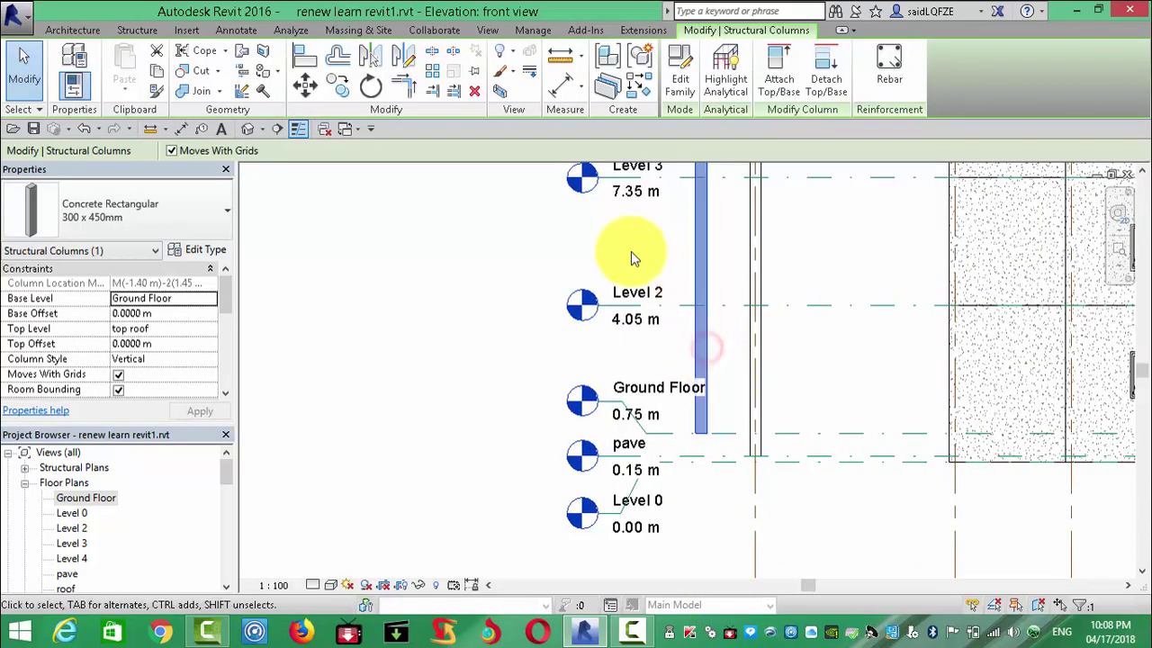
click(211, 299)
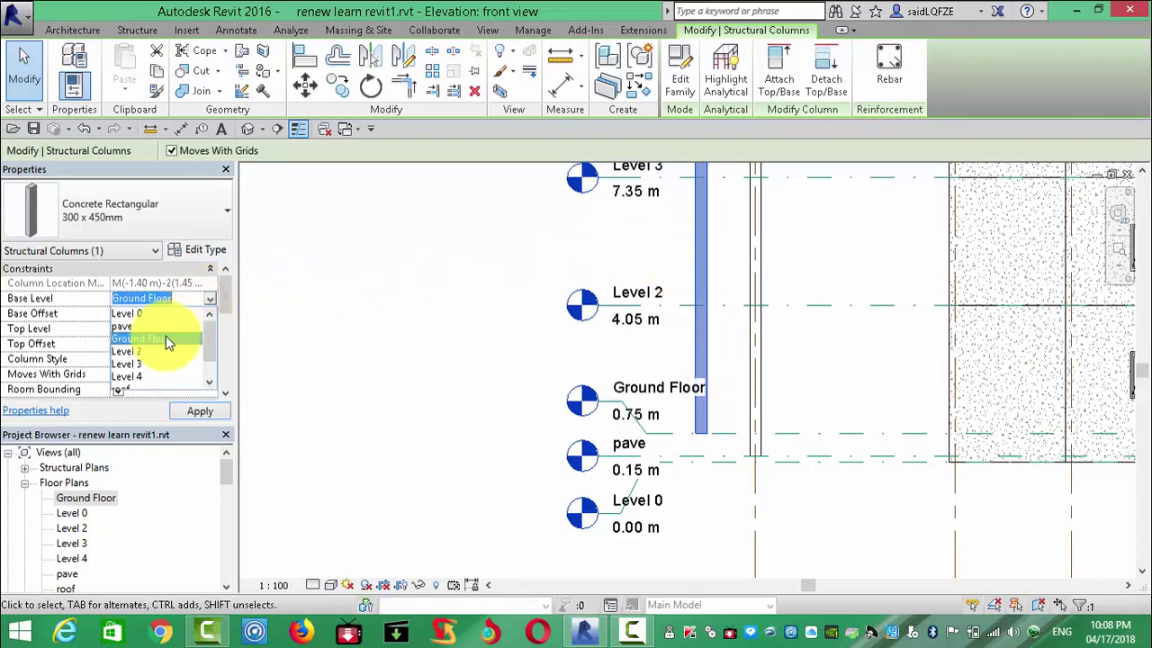
click(142, 327)
click(367, 399)
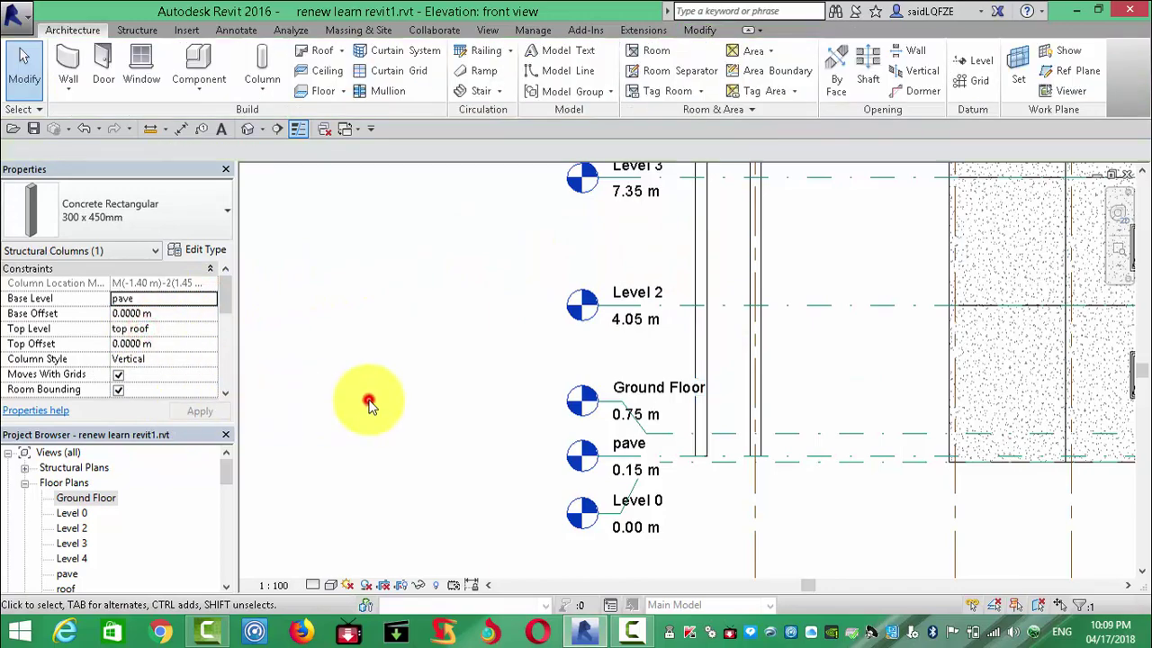
Step: Reselect the column to verify it now runs from pave up to top roof
scroll(458, 494, down, 4)
scroll(478, 462, up, 1)
middle_drag(478, 463, 642, 429)
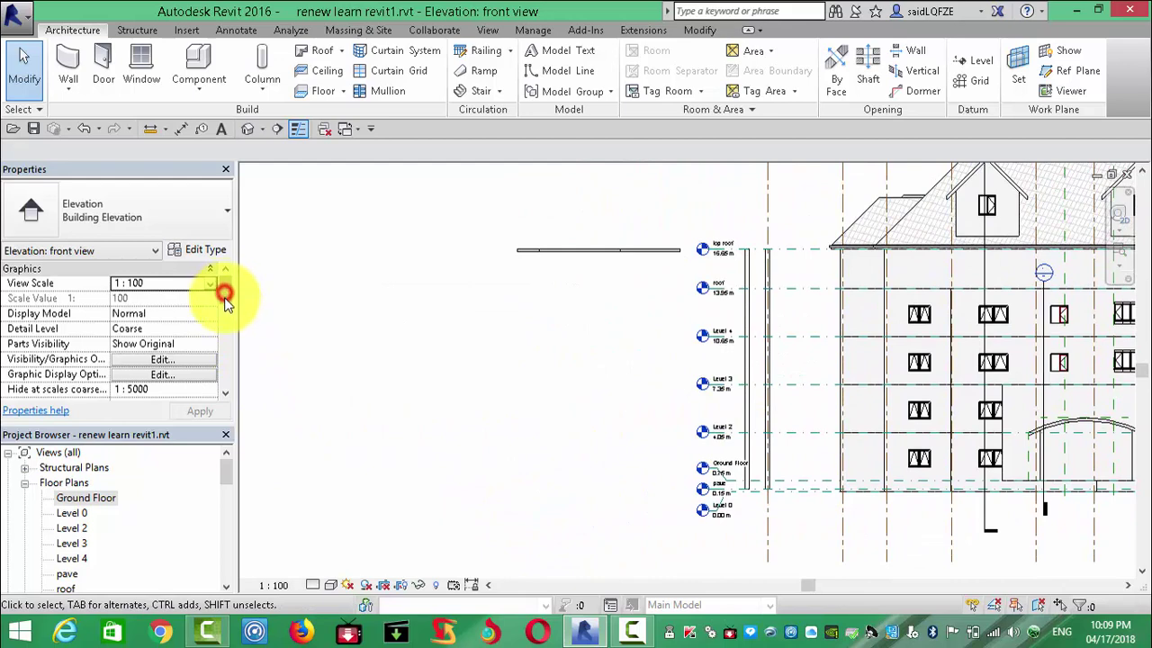
drag(225, 302, 227, 282)
scroll(843, 527, up, 2)
scroll(733, 487, up, 2)
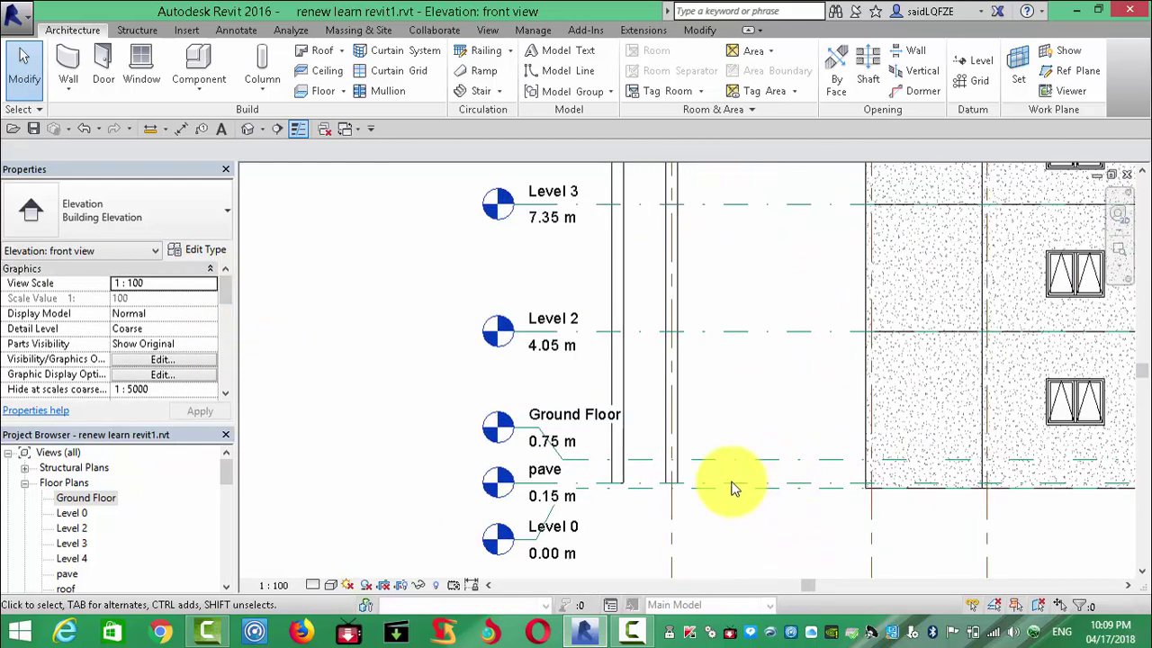
click(670, 438)
scroll(656, 527, down, 3)
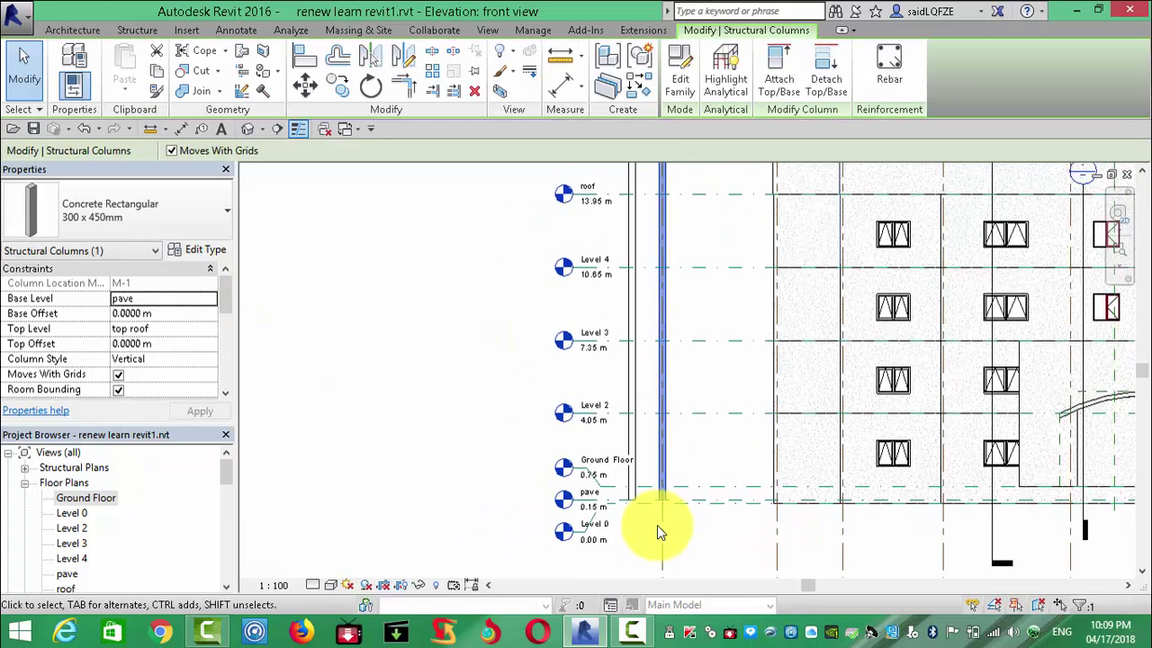
scroll(630, 521, up, 1)
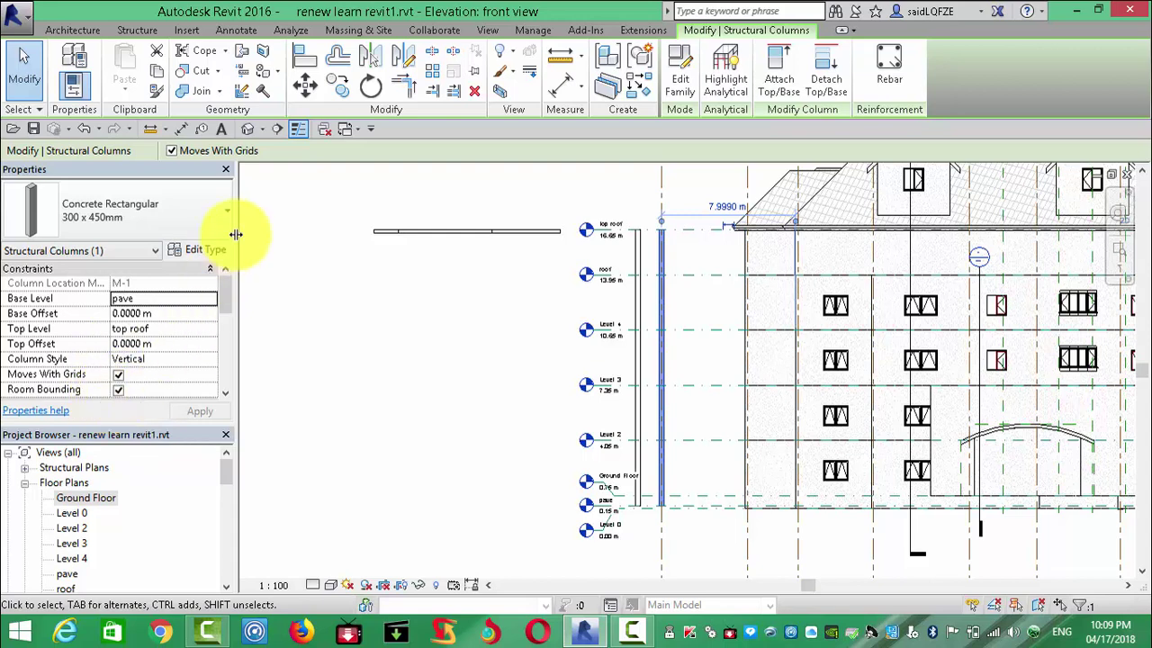
click(249, 288)
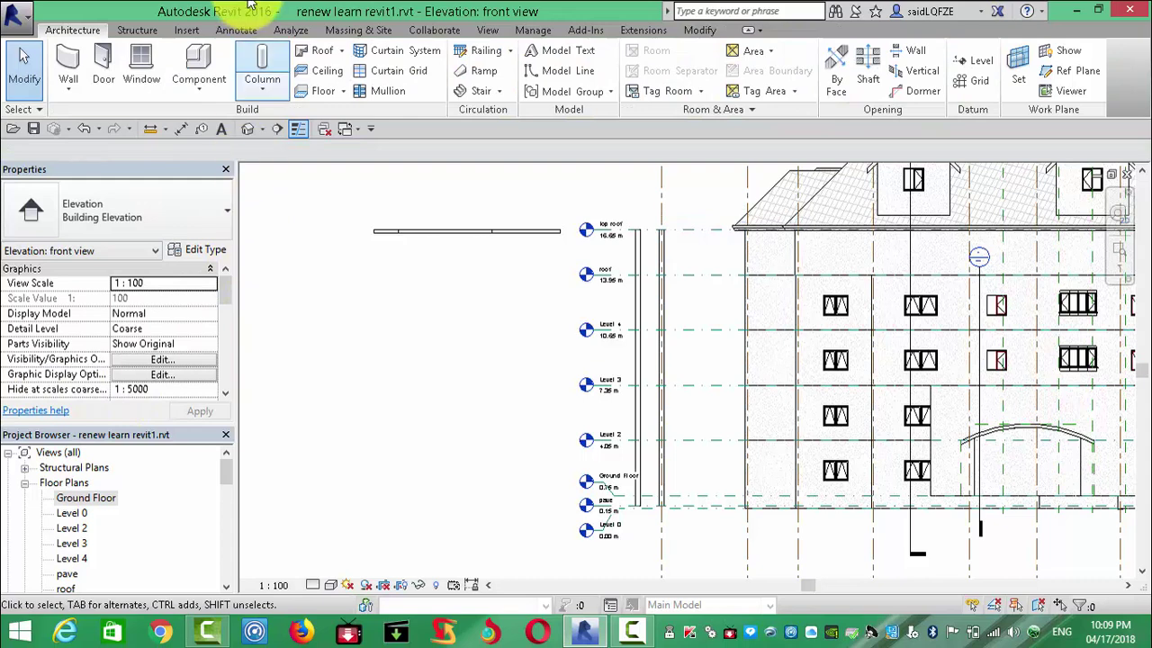
Step: Try Structural Column placement, switch to Slanted, then open the Ground Floor plan
click(263, 88)
click(297, 117)
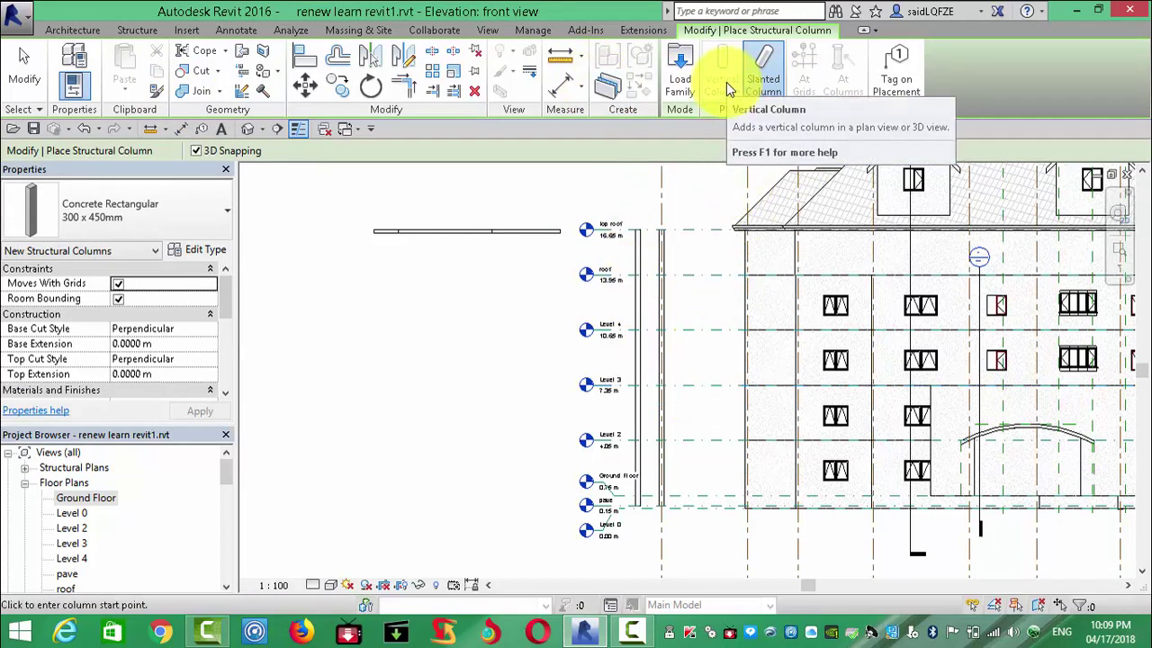
key(Escape)
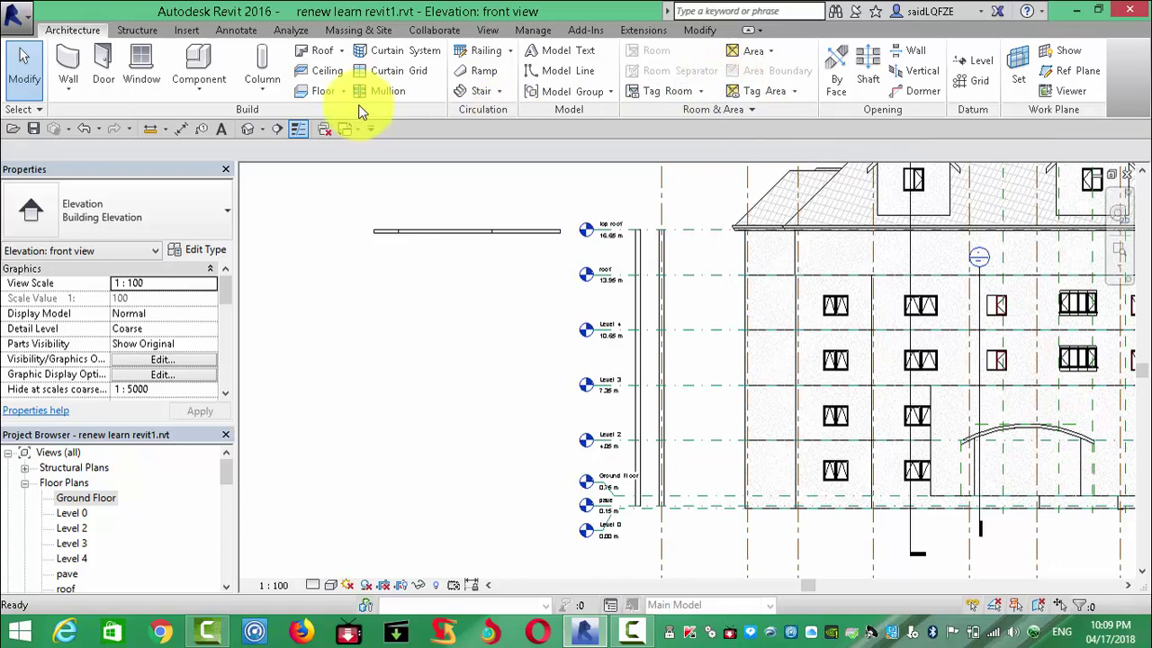
click(255, 89)
click(283, 121)
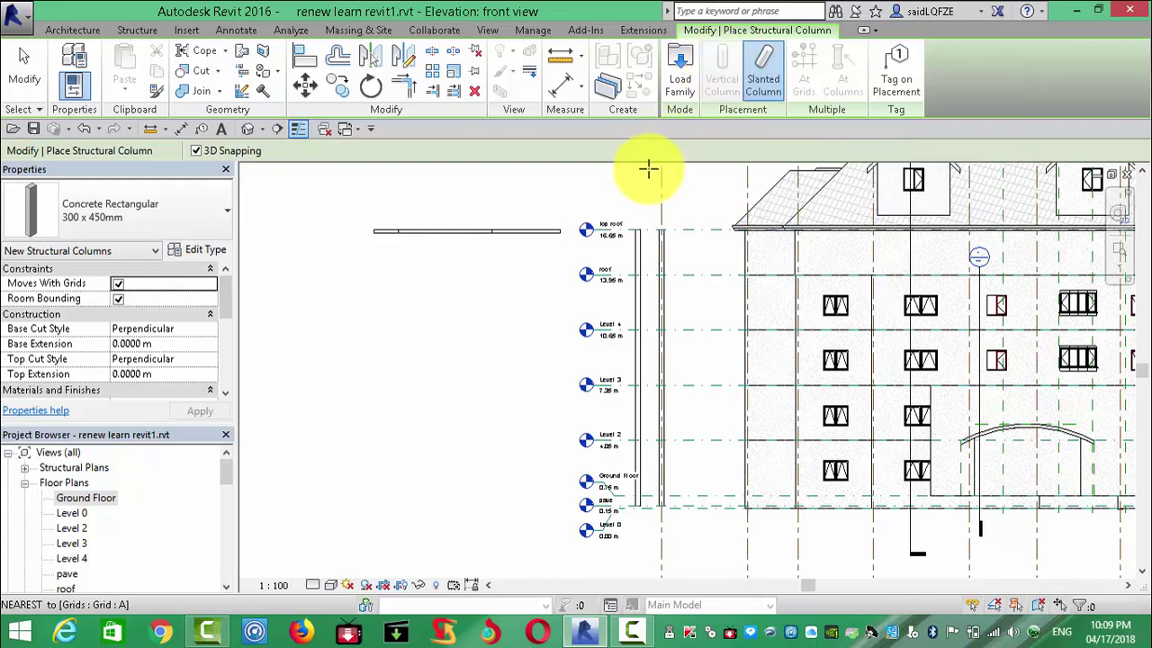
click(763, 77)
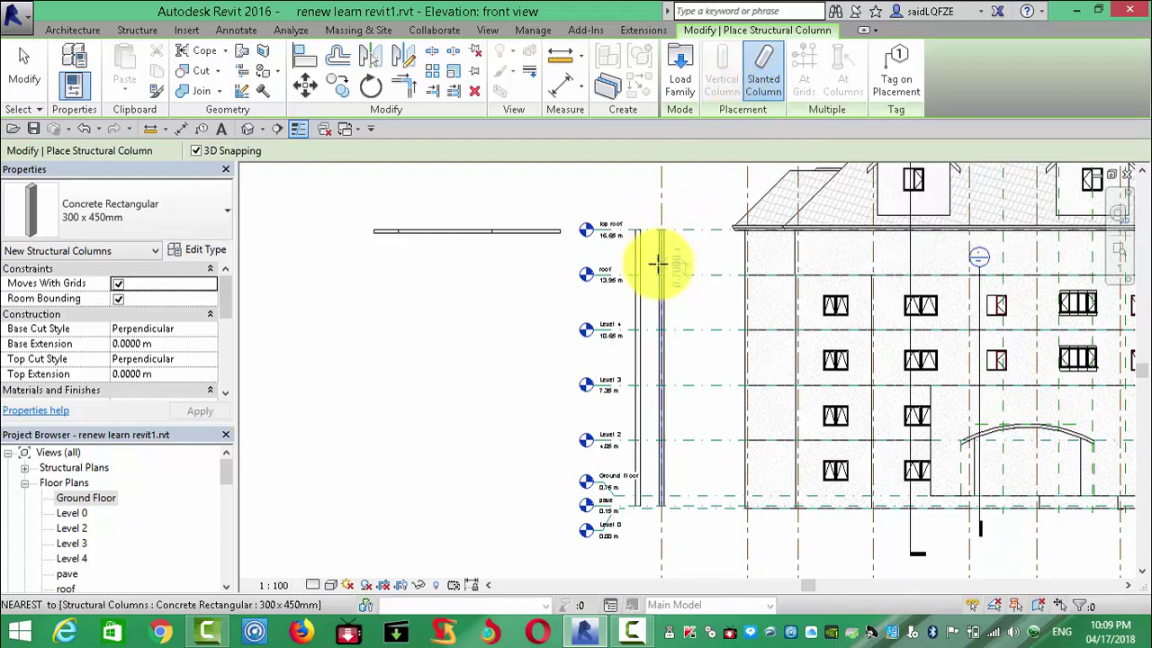
double_click(85, 497)
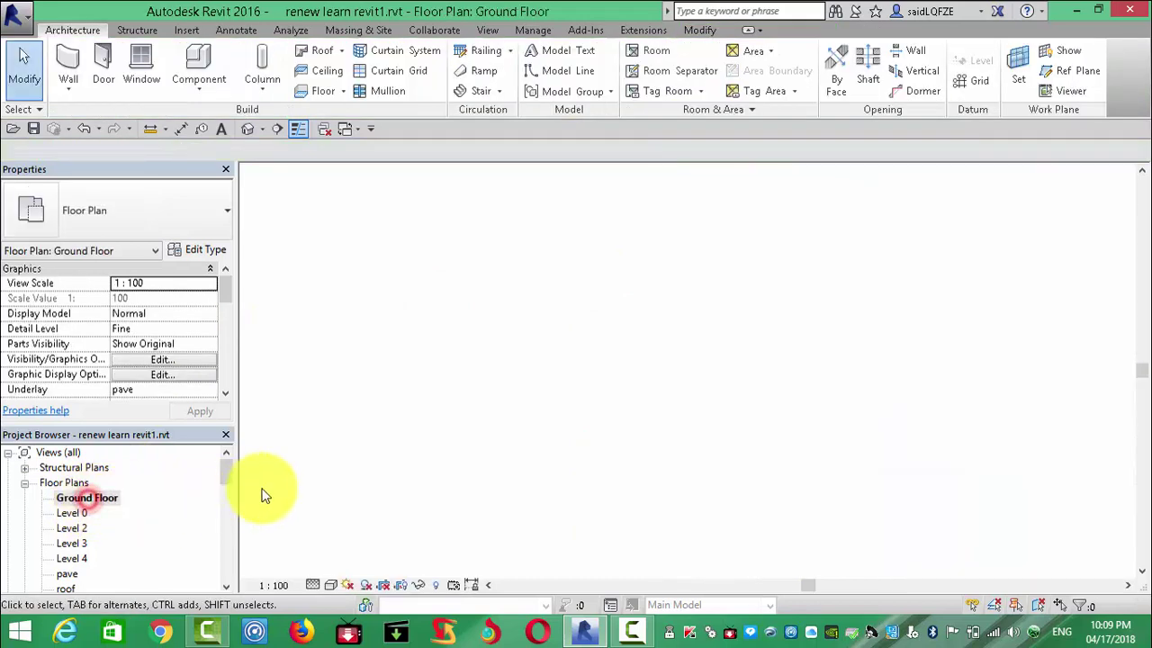
Step: Pan and zoom the plan, then try Structural Column with Vertical and Slanted placement
mouse_move(850, 430)
middle_down()
mouse_move(694, 476)
mouse_move(586, 462)
middle_up()
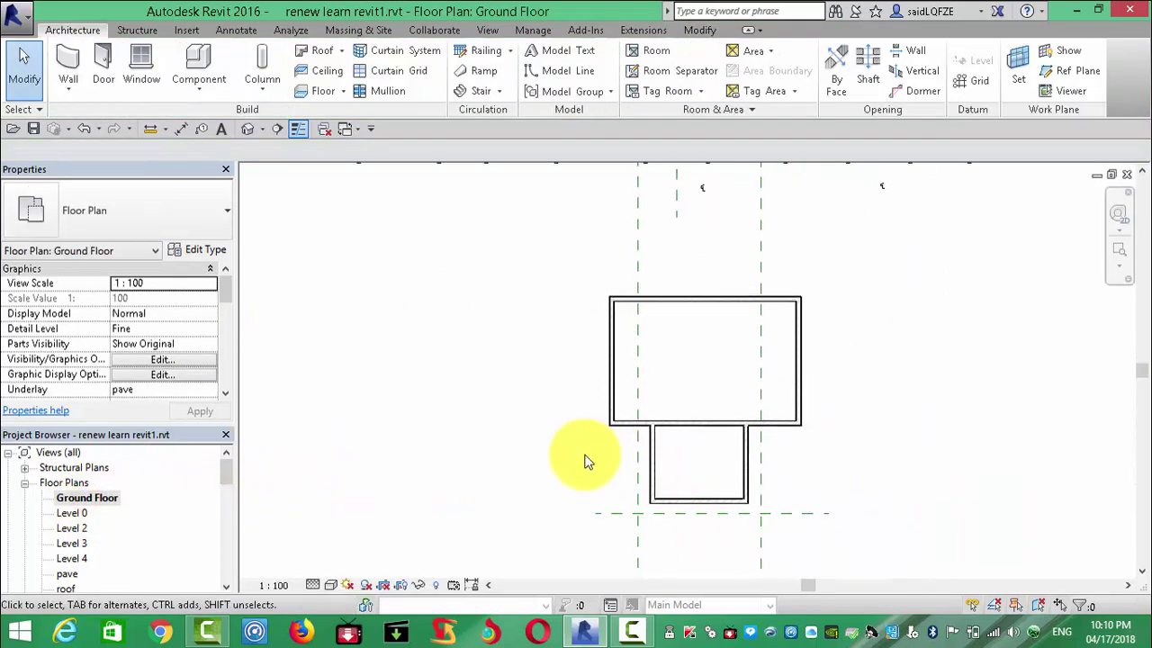
scroll(585, 462, up, 3)
scroll(643, 442, up, 3)
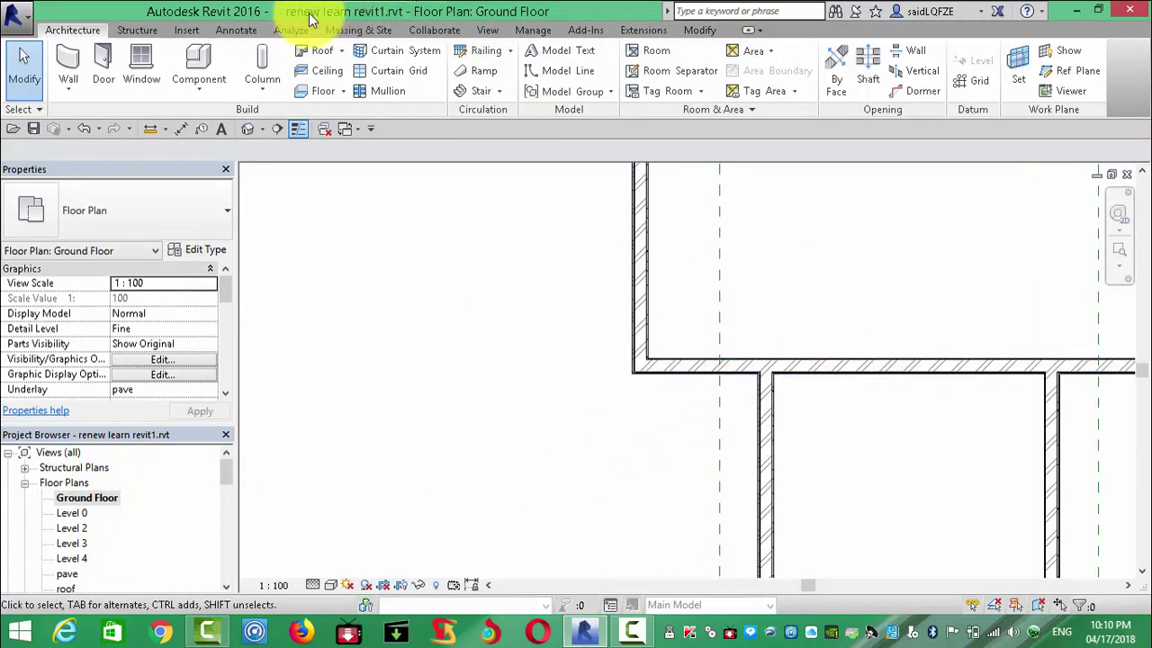
click(261, 90)
click(258, 117)
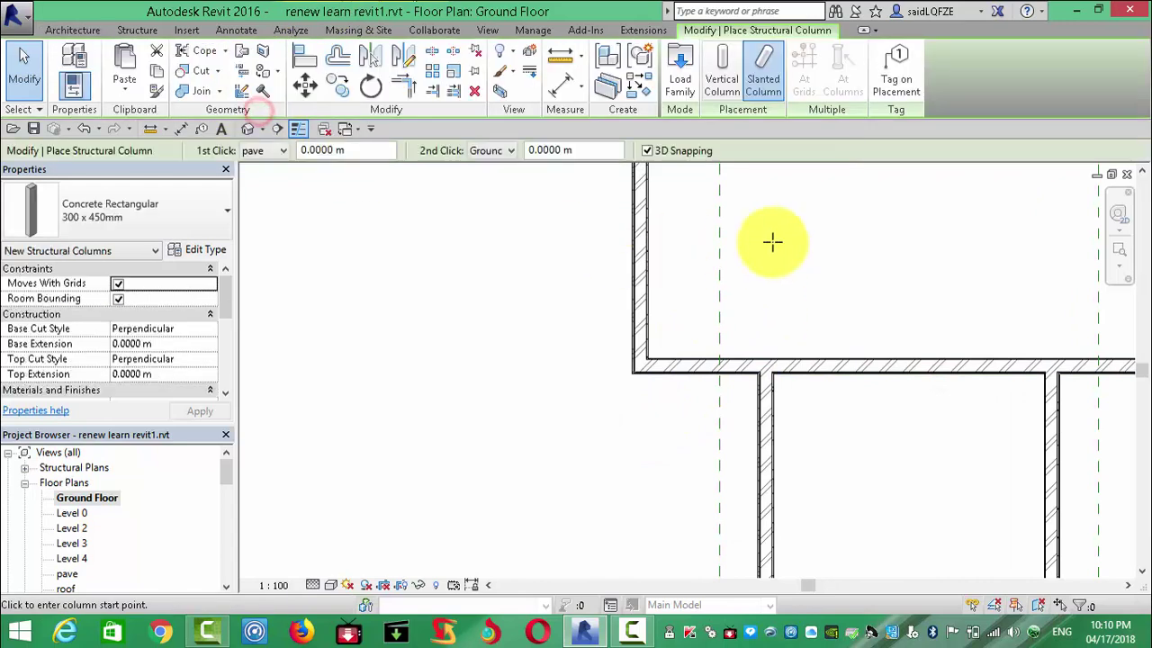
click(727, 70)
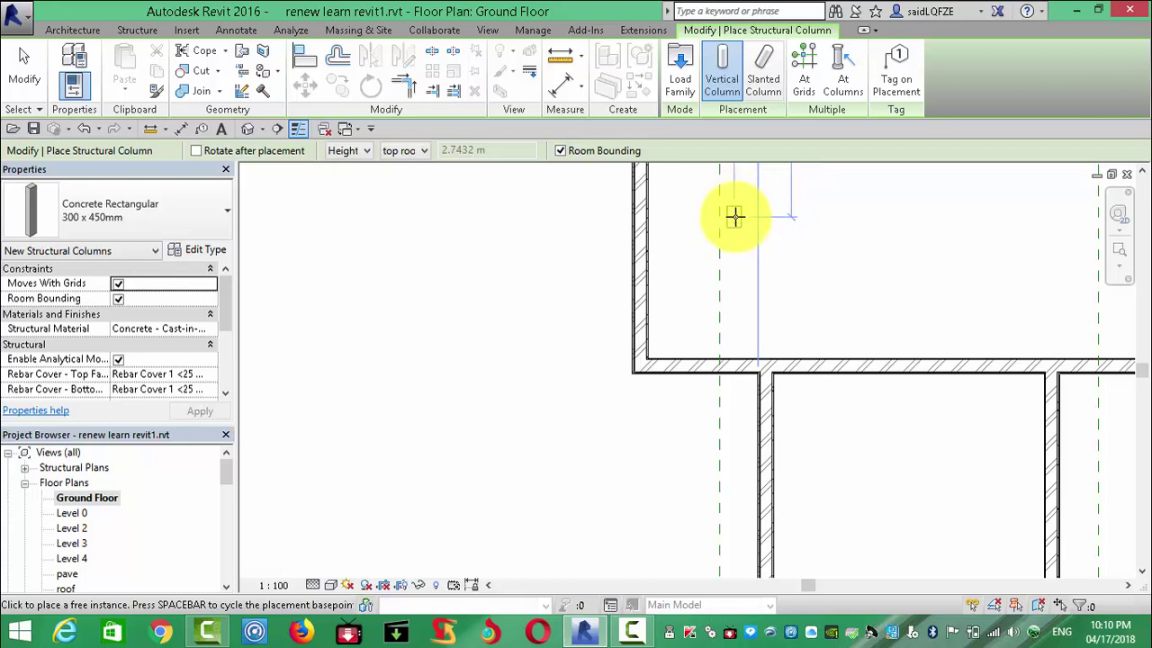
click(763, 78)
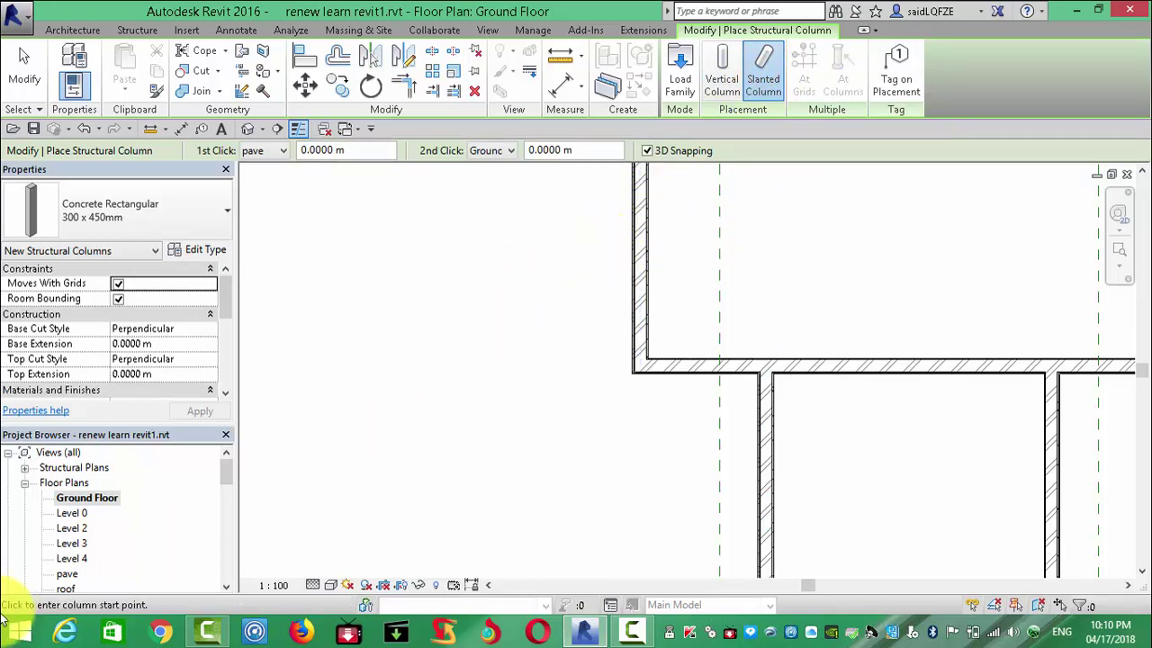
Step: Open the front elevation, start a slanted Structural Column, then cancel placement with Esc
drag(231, 473, 231, 523)
double_click(90, 558)
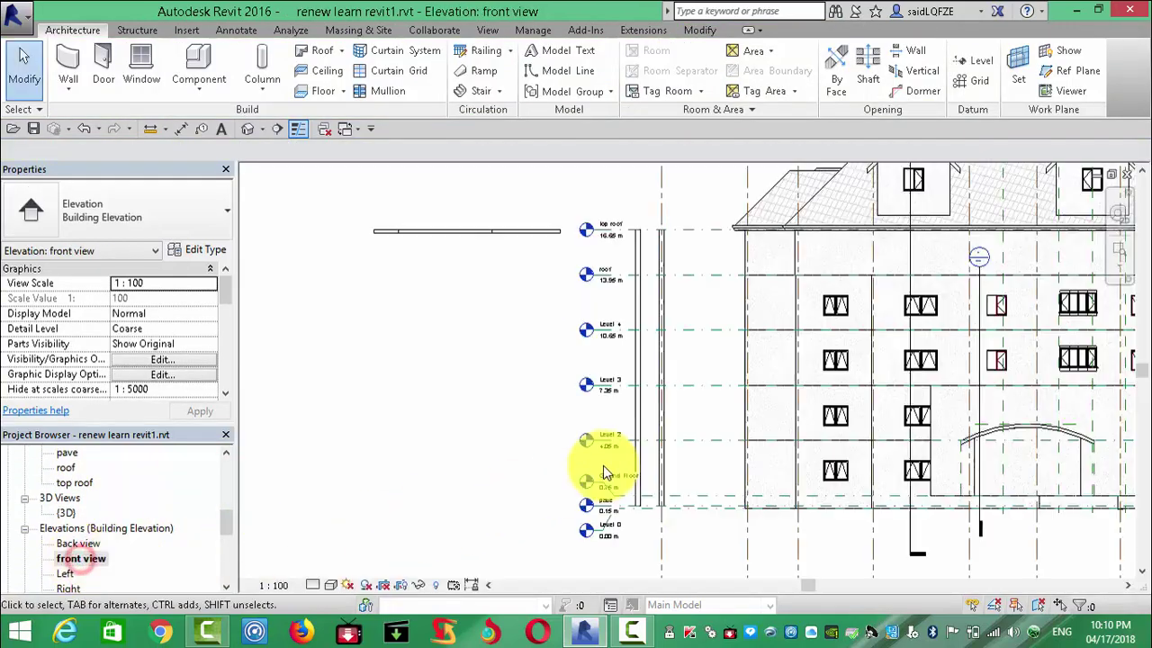
click(268, 86)
click(285, 124)
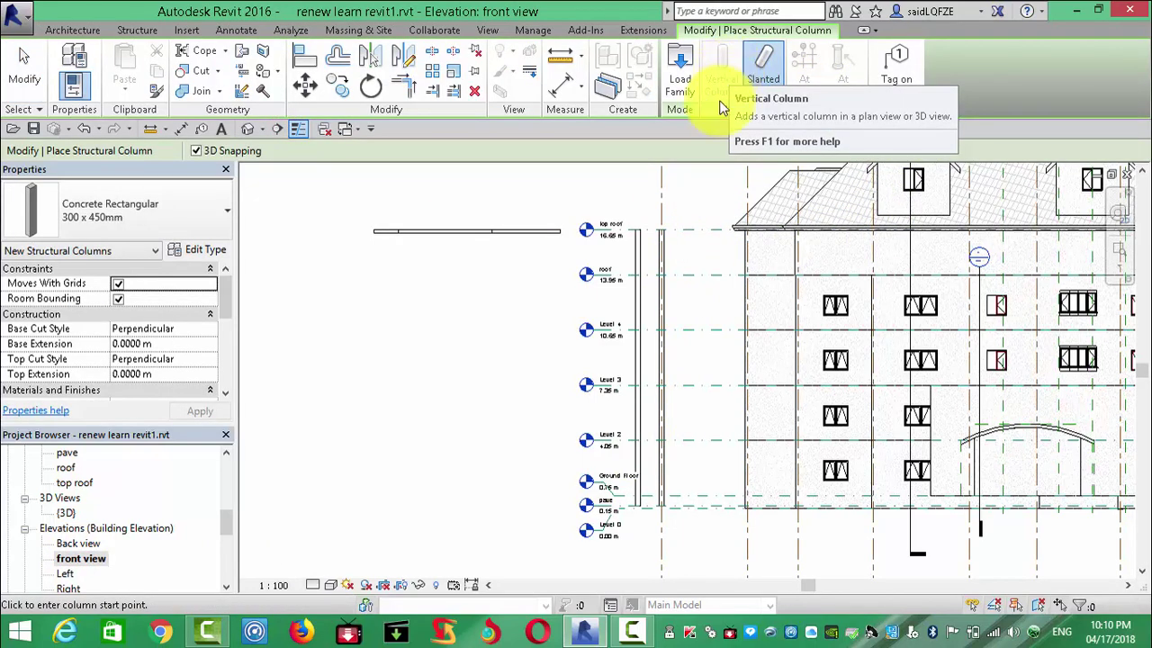
click(777, 80)
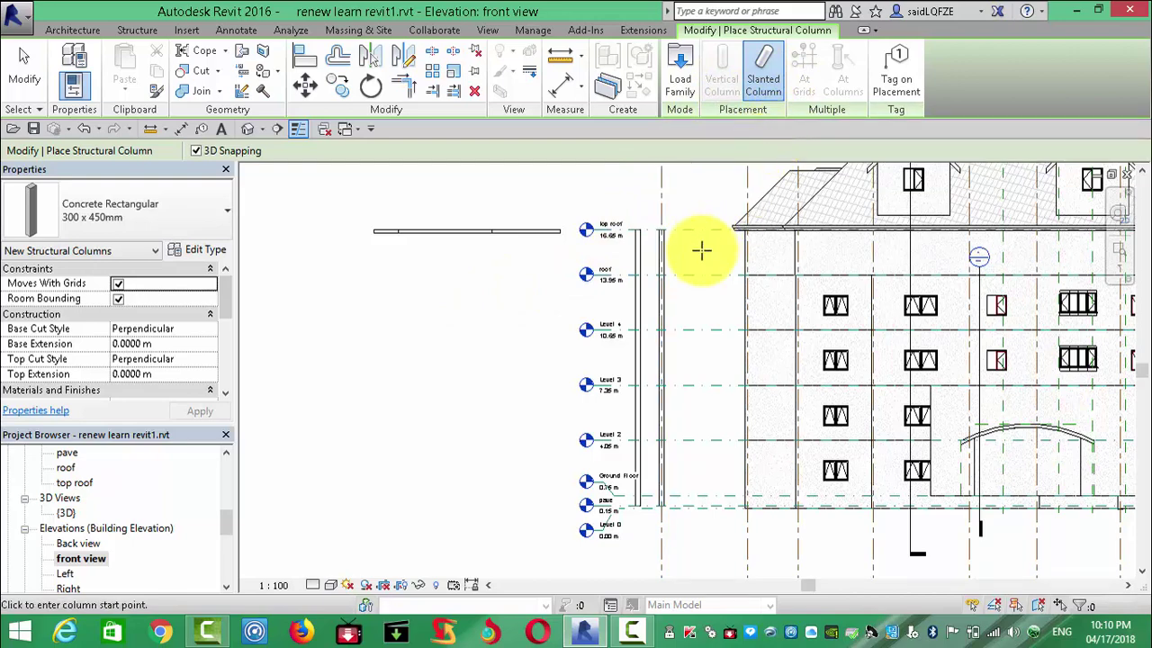
key(Escape)
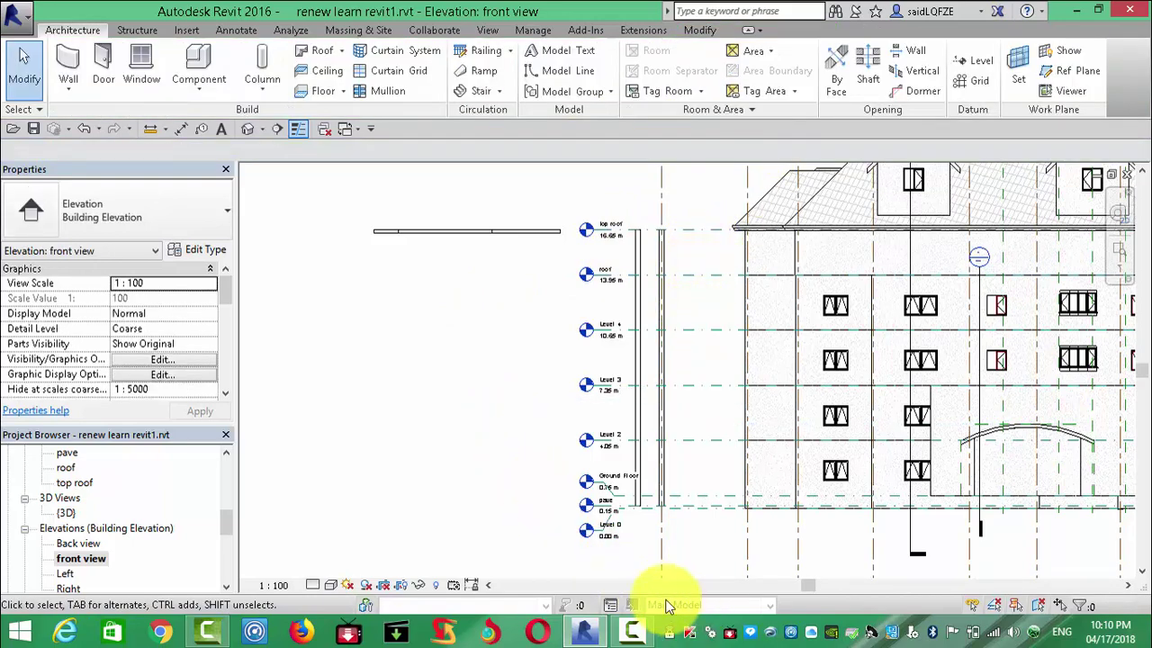
scroll(657, 585, up, 2)
click(670, 406)
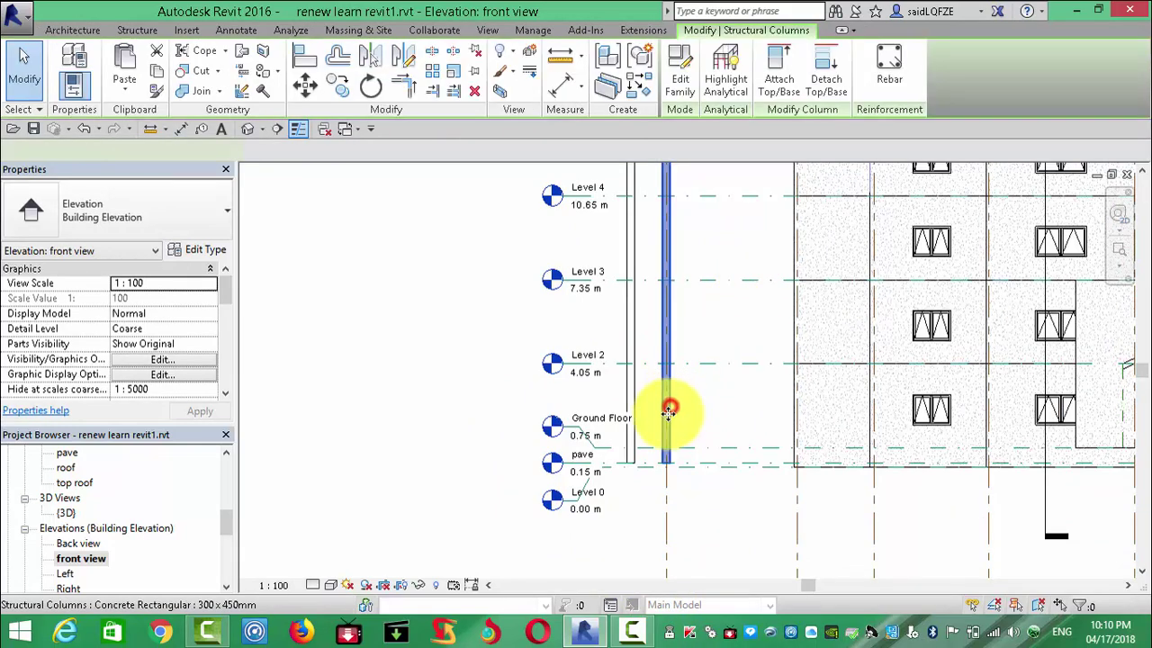
scroll(381, 437, up, 1)
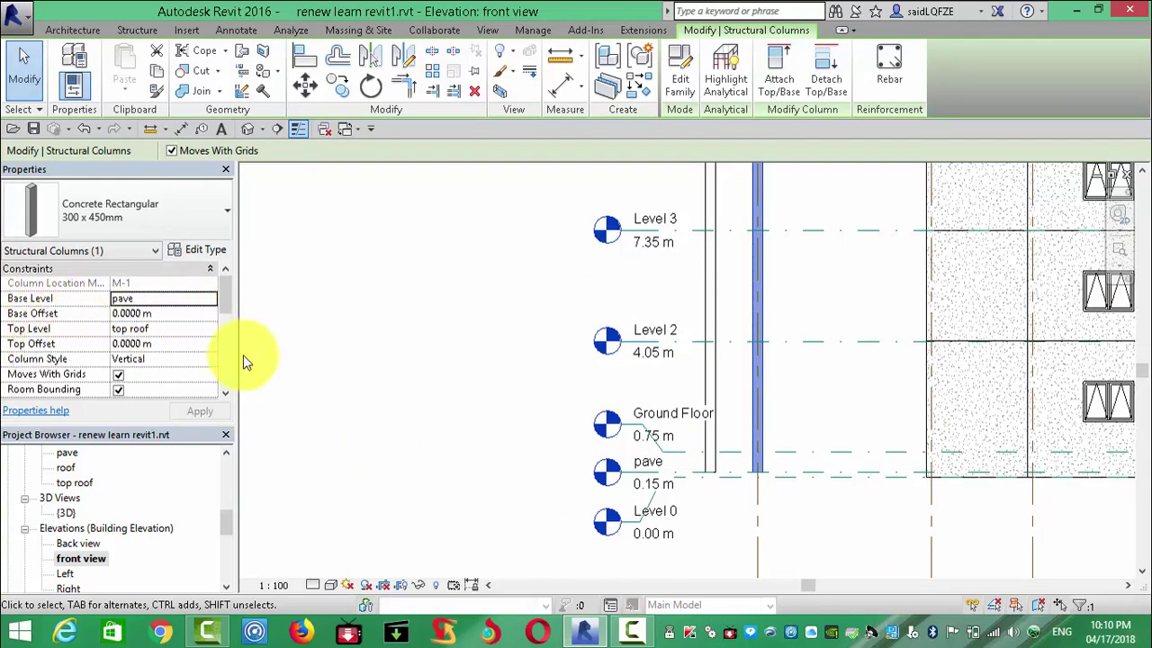
scroll(867, 496, up, 1)
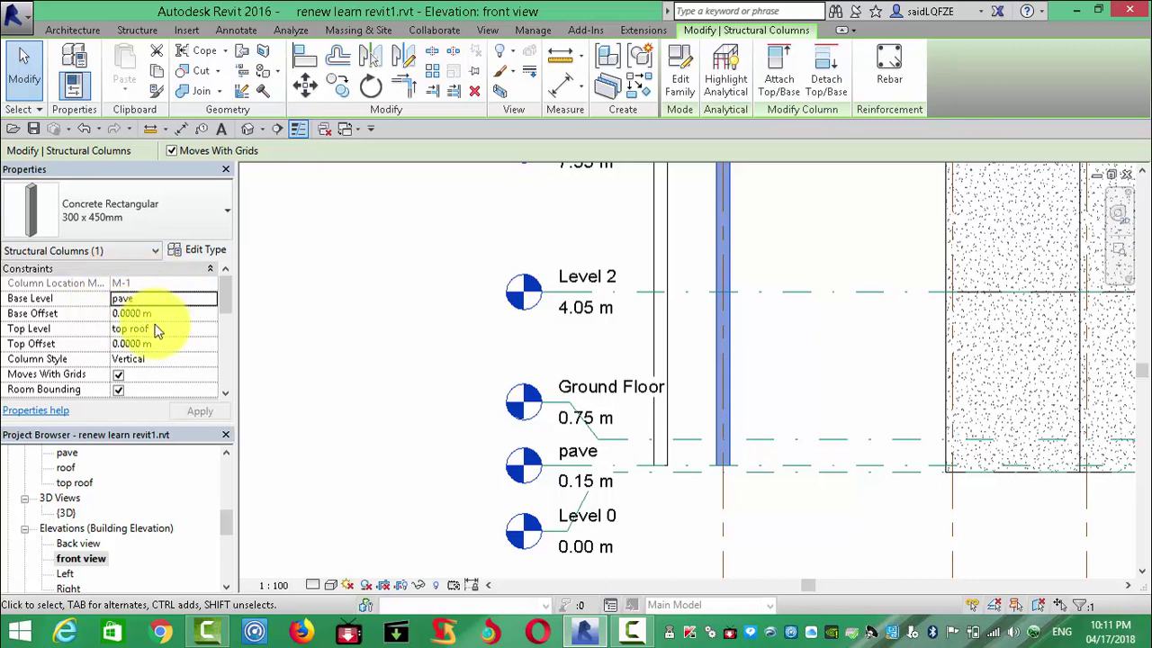
click(155, 317)
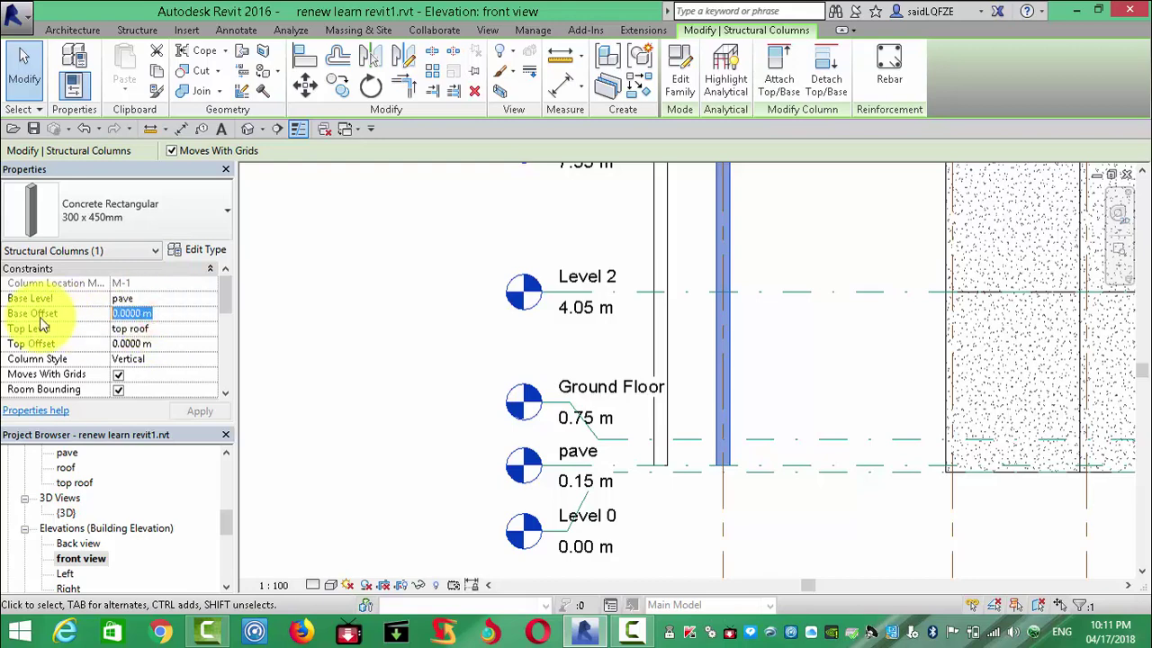
text(1)
click(200, 411)
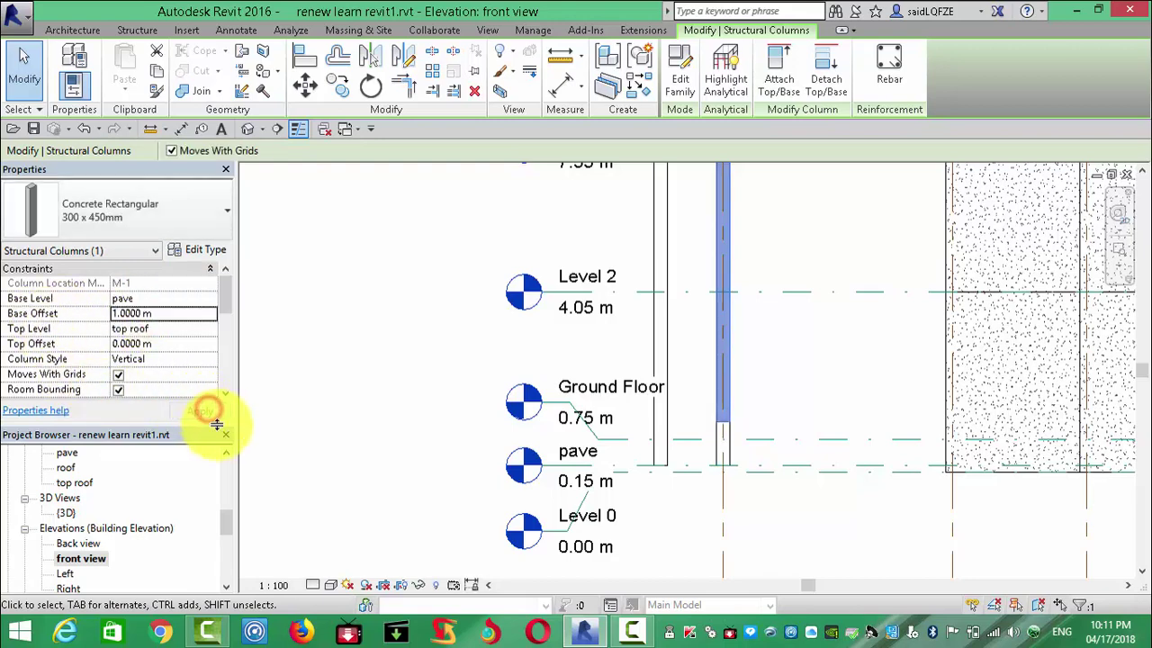
click(803, 390)
scroll(727, 432, up, 1)
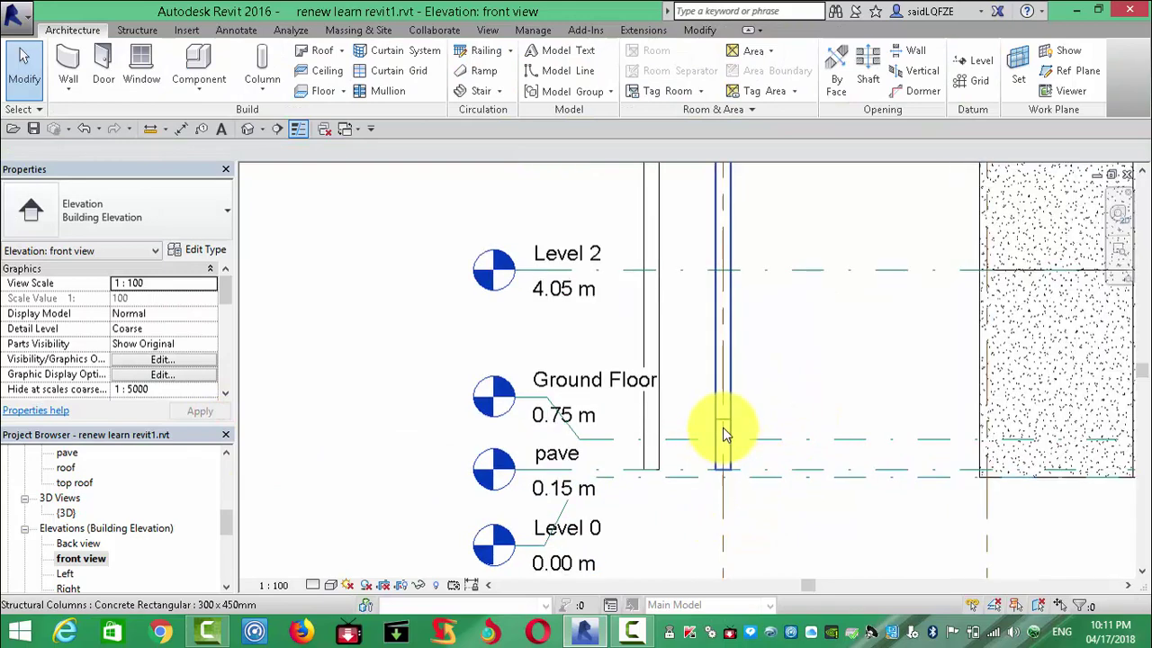
scroll(724, 409, up, 1)
click(722, 401)
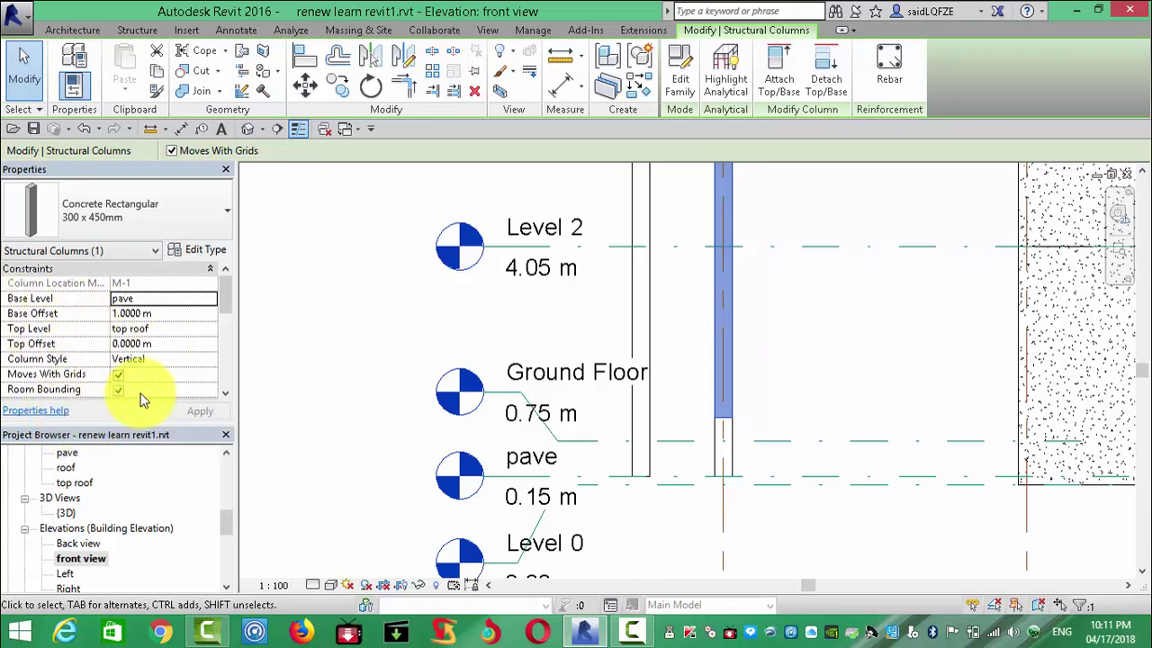
click(162, 311)
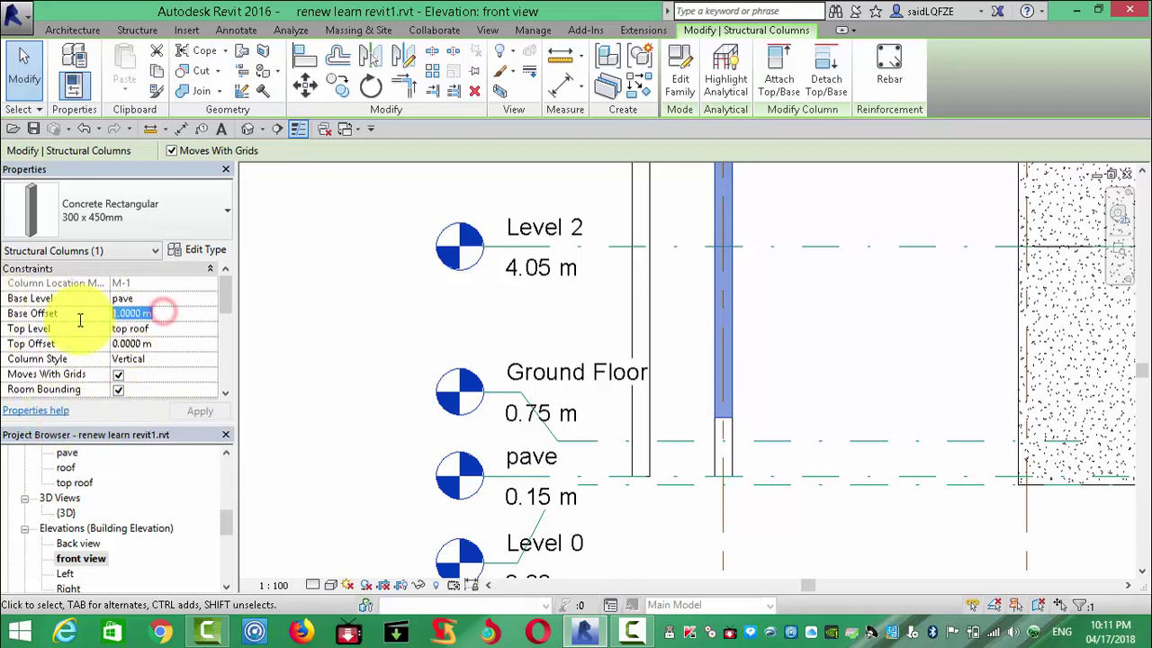
text(-1)
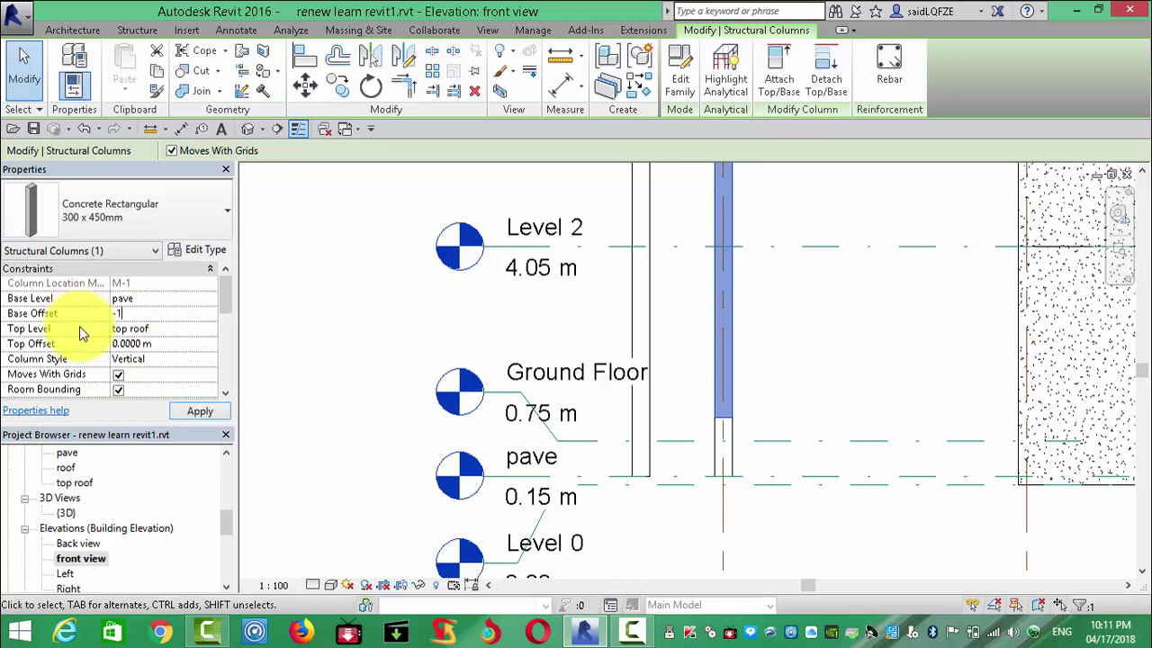
click(199, 411)
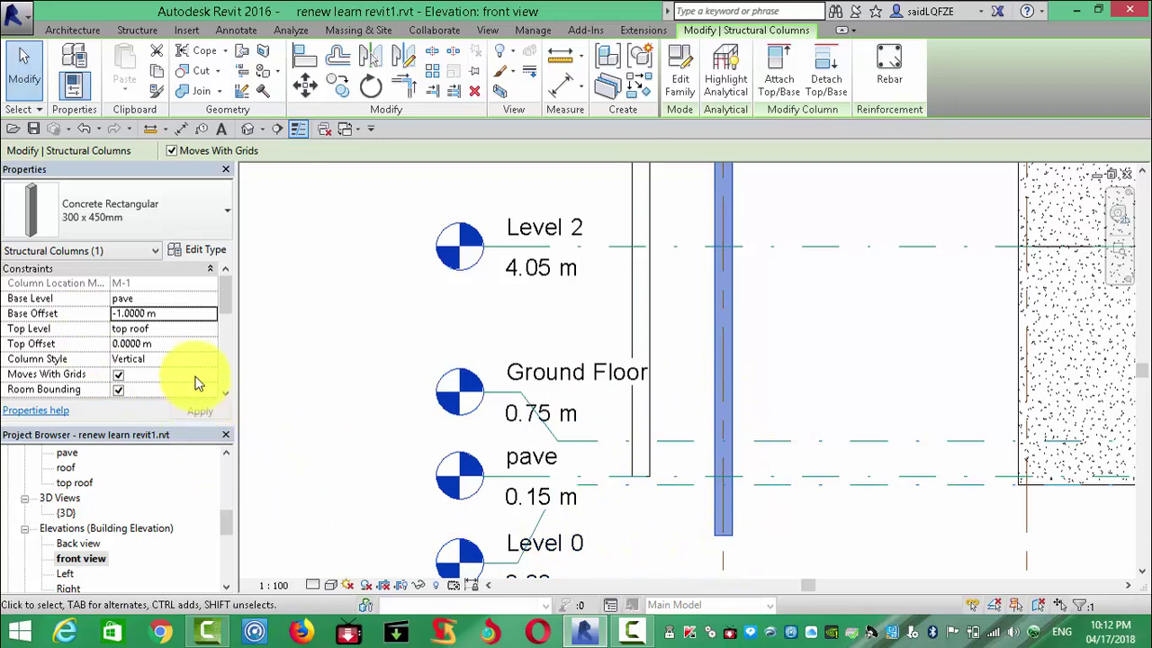
click(176, 319)
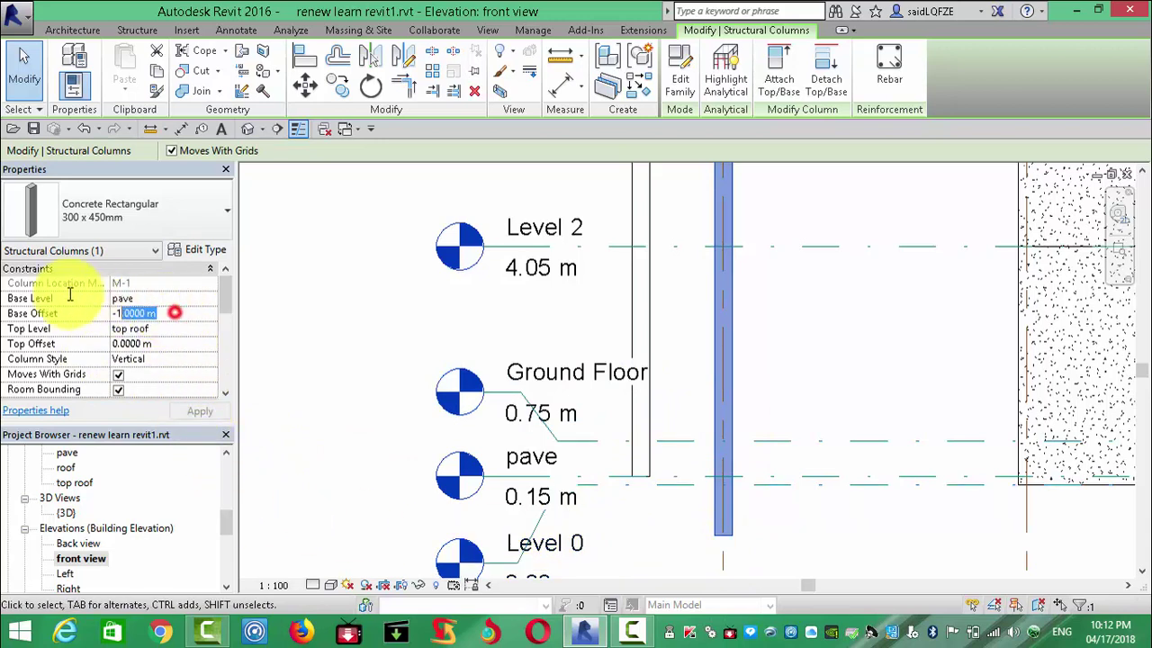
text(0)
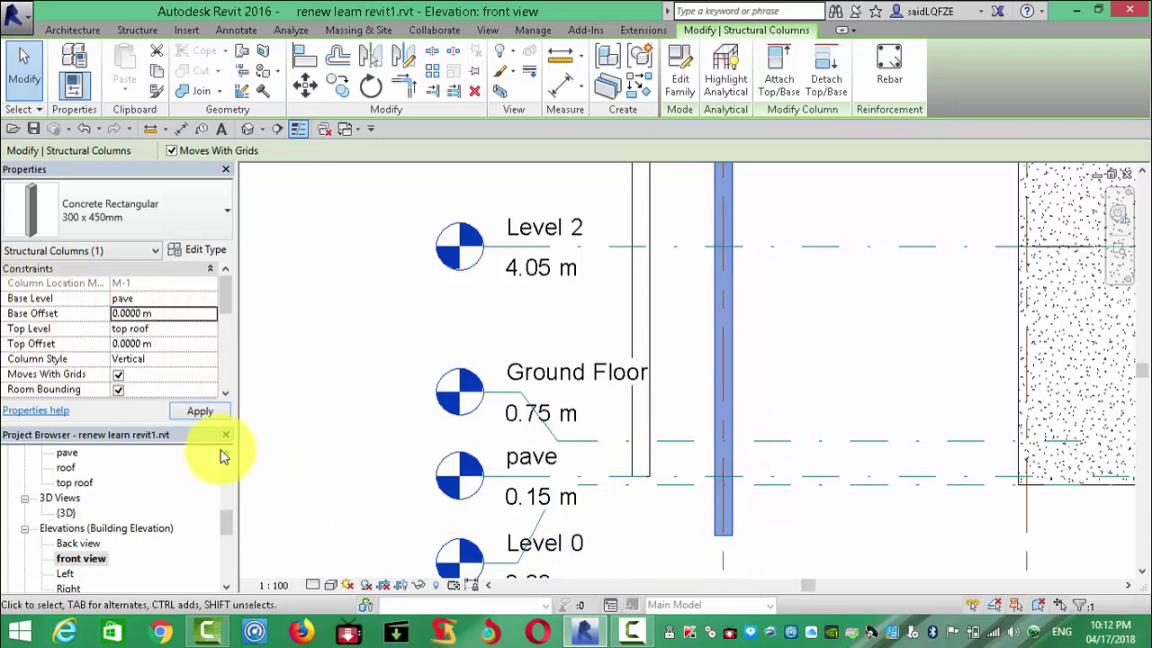
scroll(611, 545, down, 1)
scroll(634, 576, down, 3)
scroll(636, 442, up, 1)
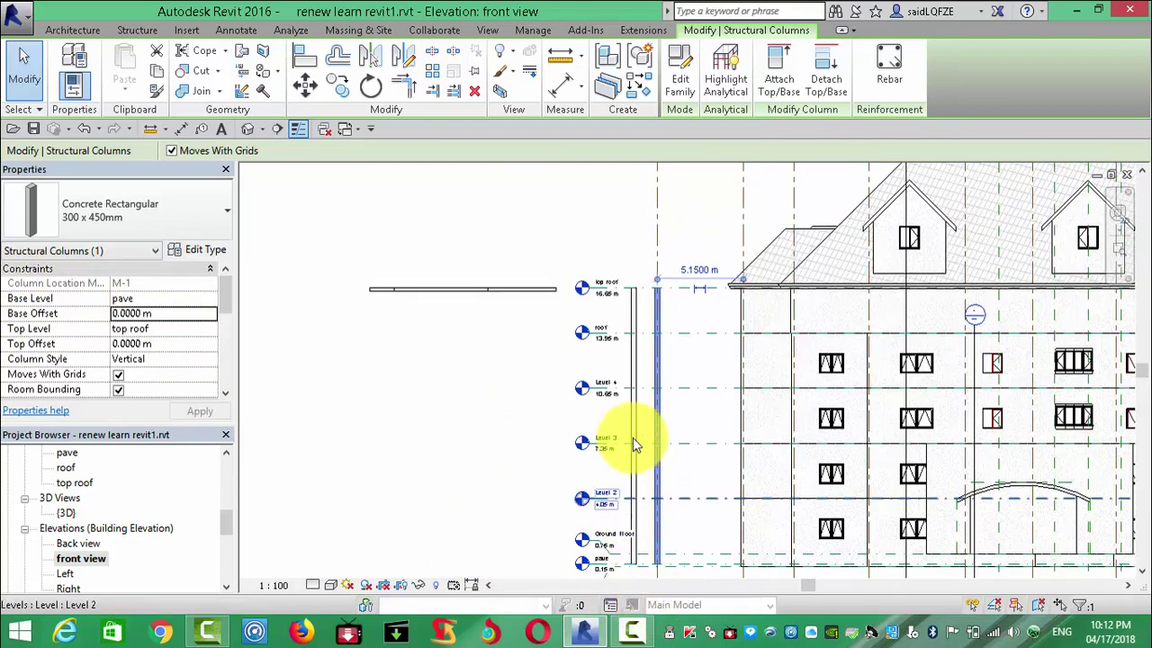
scroll(681, 249, up, 2)
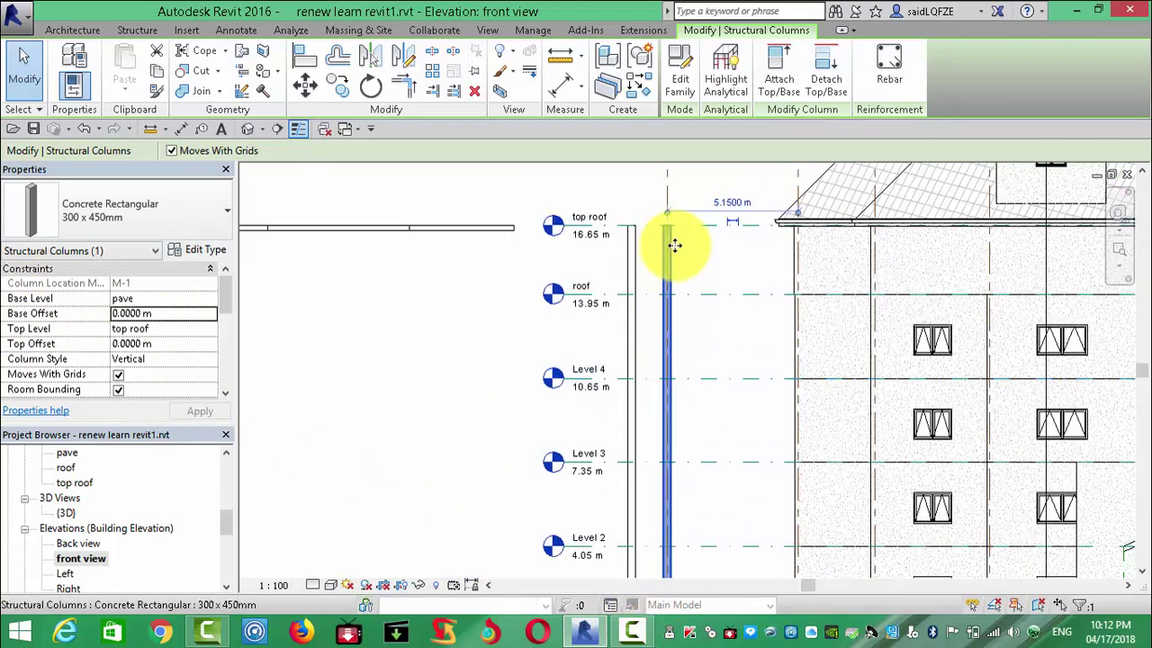
click(180, 343)
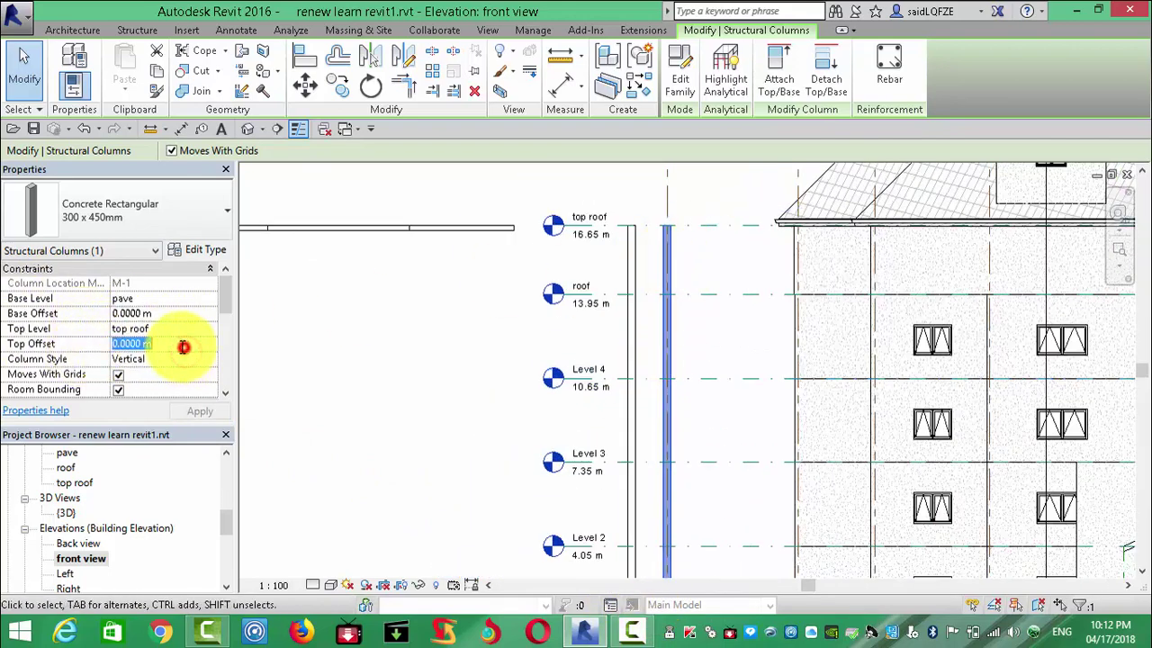
text(1)
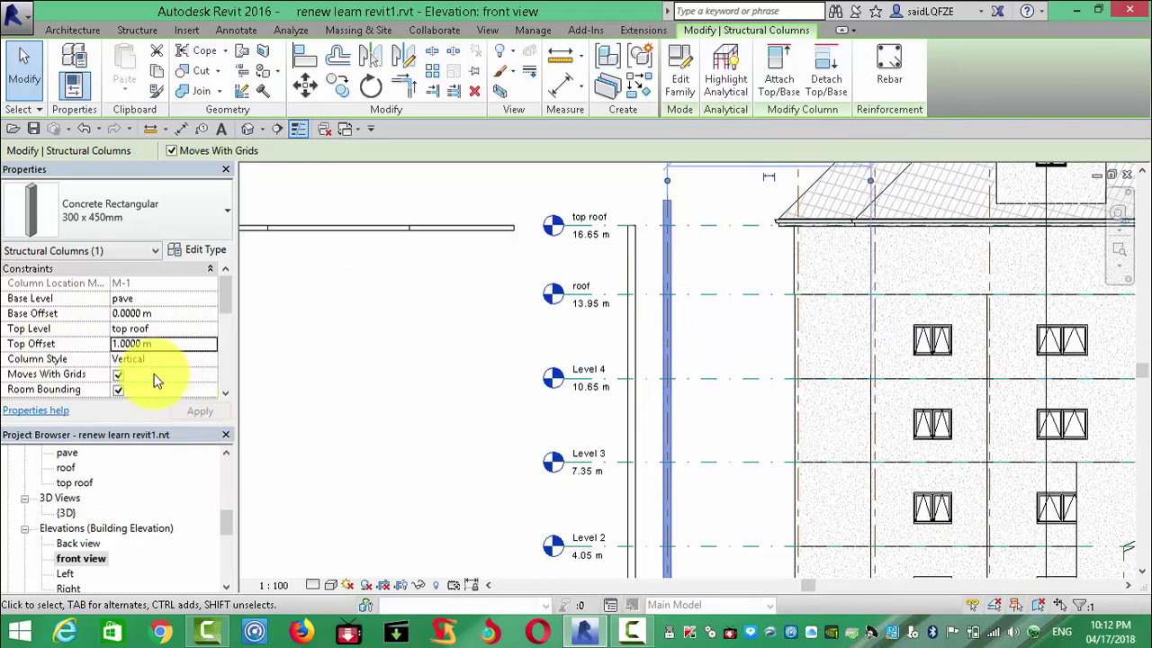
key(Return)
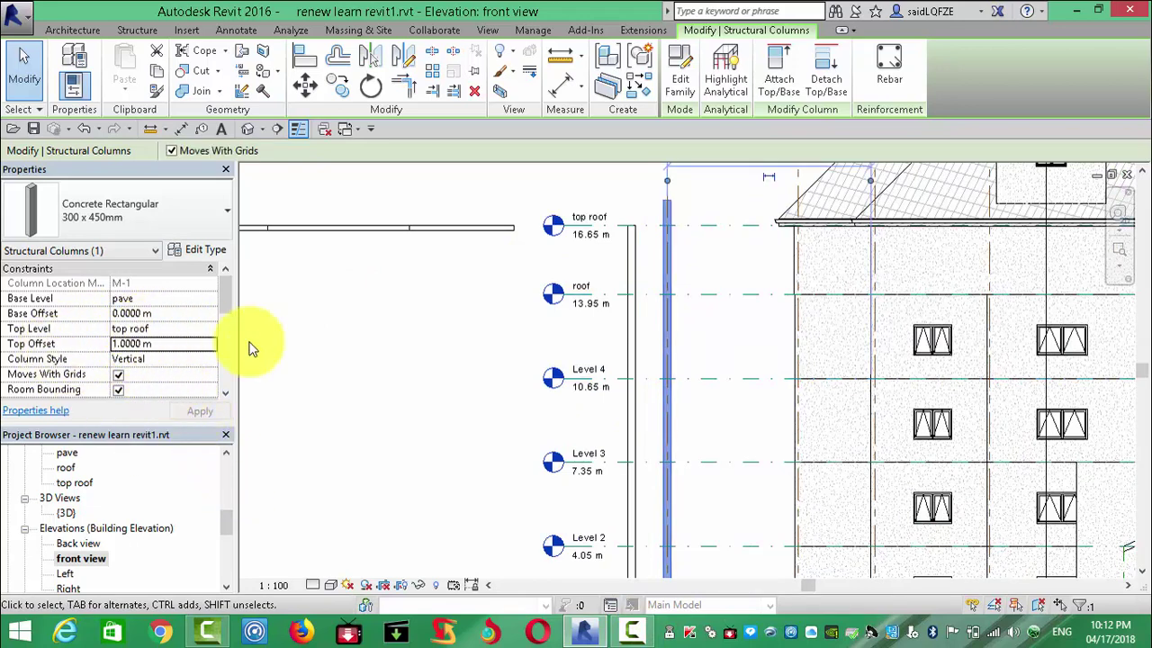
key(Escape)
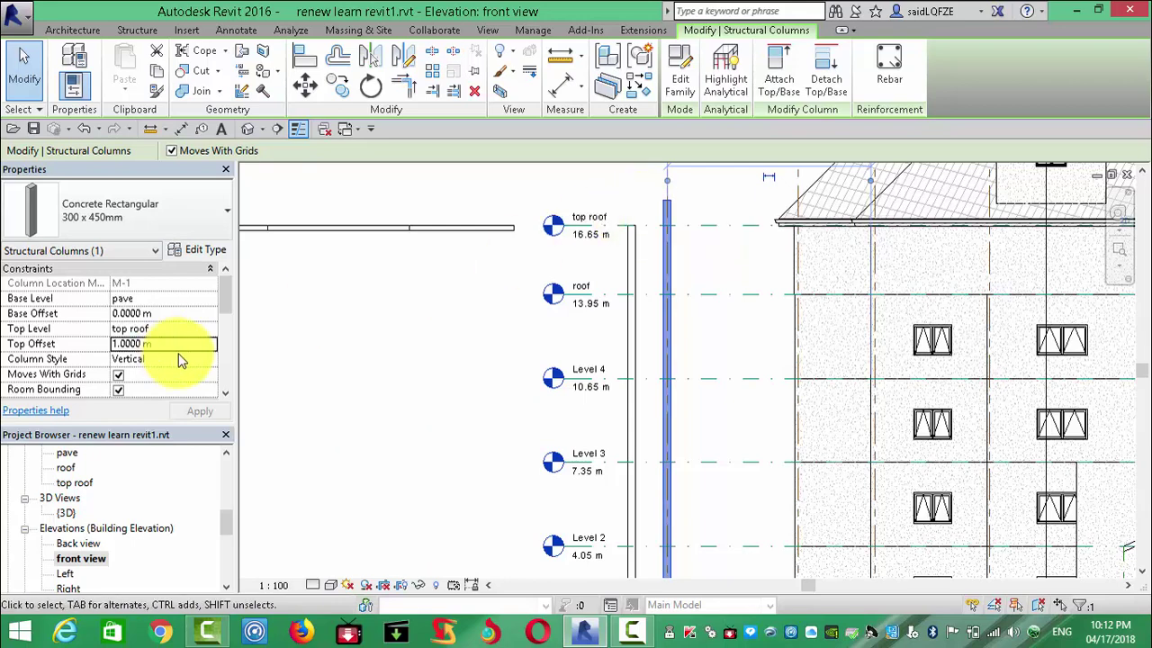
click(305, 396)
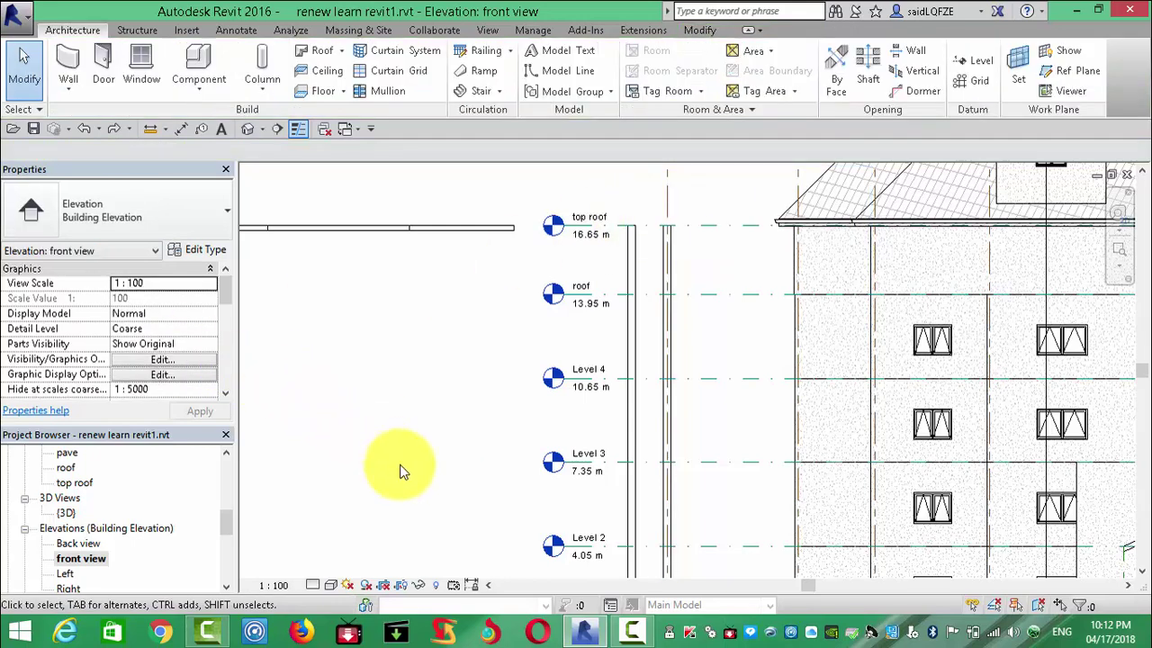
click(666, 258)
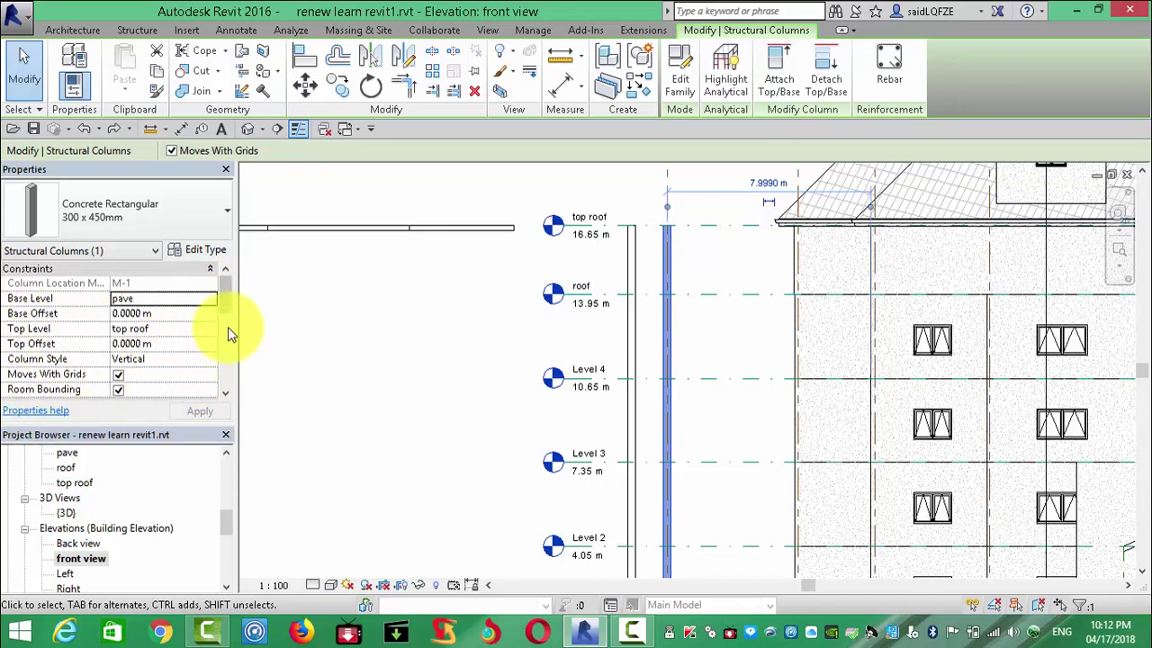
drag(228, 298, 231, 309)
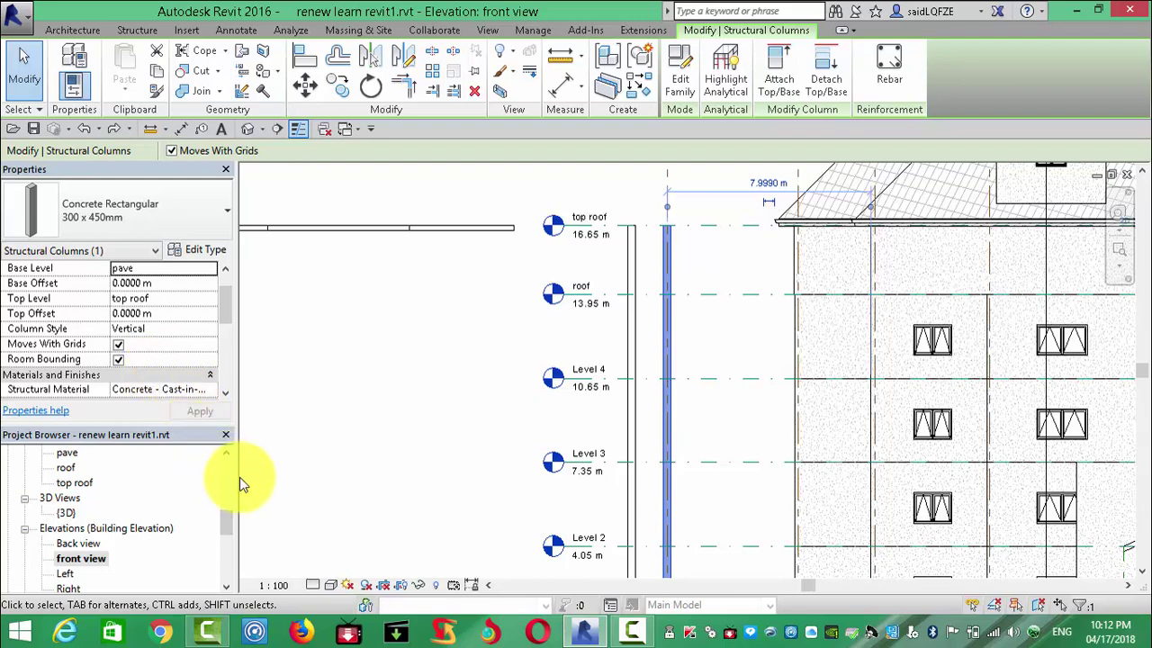
scroll(323, 247, down, 4)
scroll(360, 476, up, 3)
scroll(340, 464, up, 2)
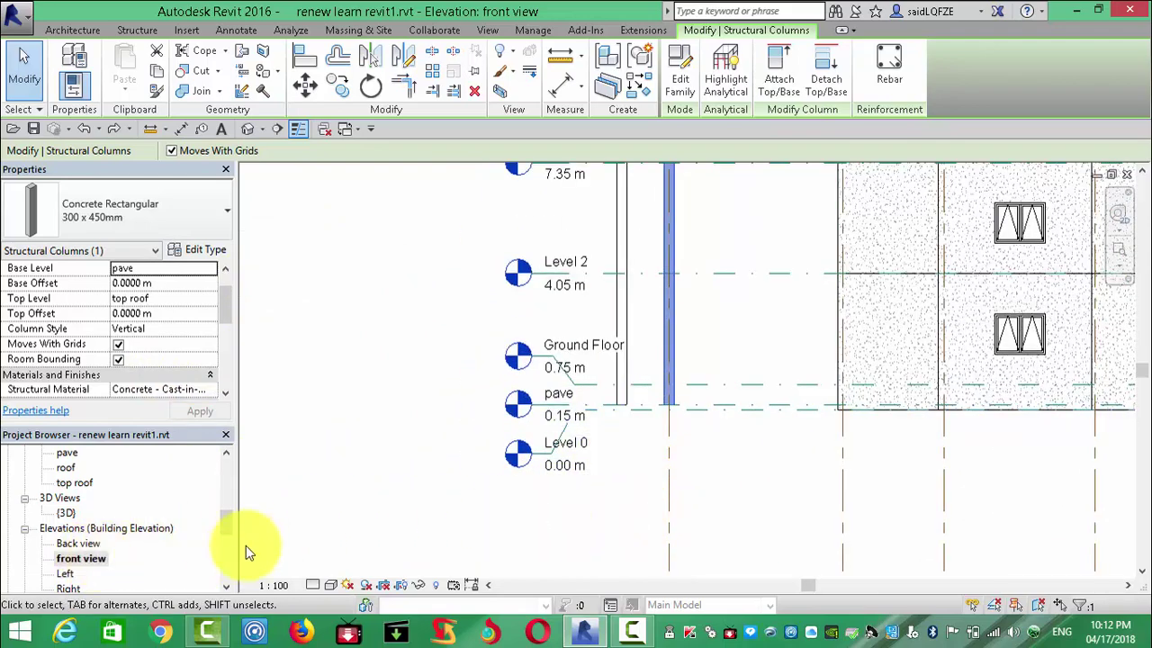
Step: Open the Ground Floor plan, centre the 300 x 450mm column, and uncheck Moves With Grids
drag(227, 531, 228, 450)
double_click(98, 495)
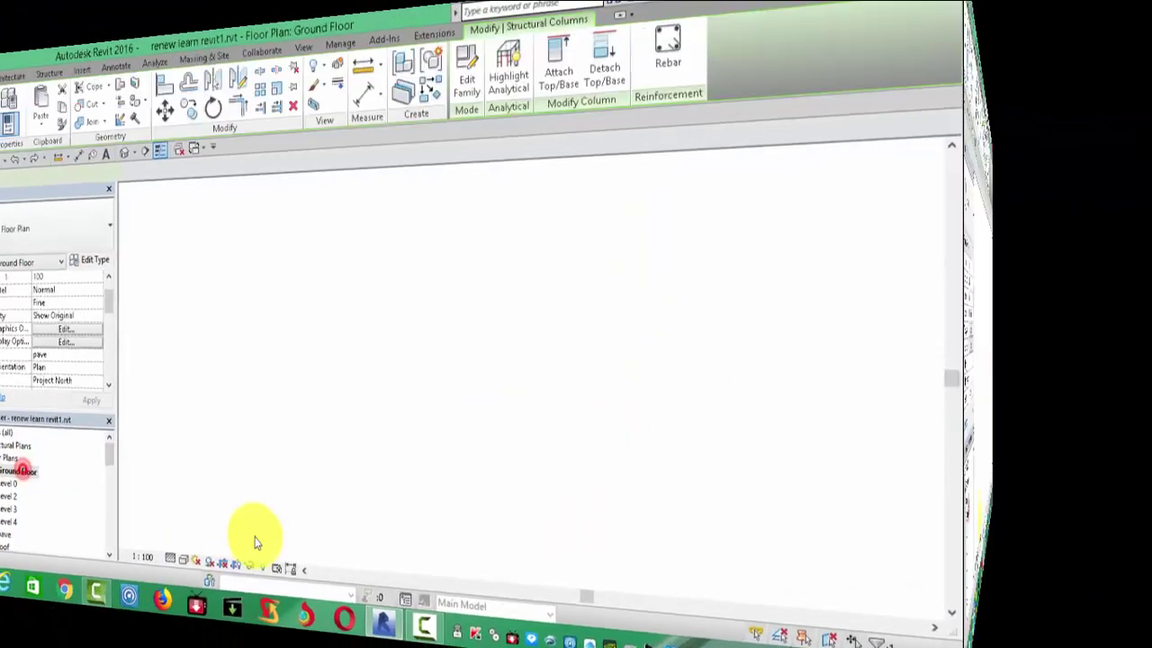
scroll(589, 432, down, 3)
scroll(746, 431, down, 4)
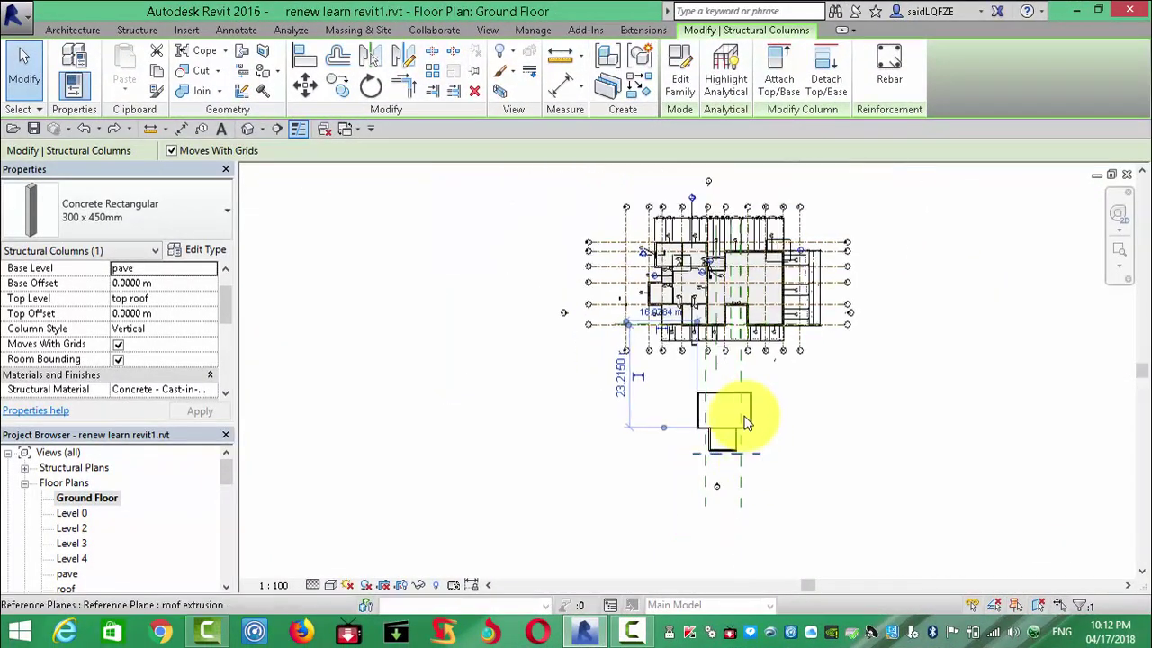
scroll(580, 358, up, 2)
scroll(581, 358, up, 5)
scroll(589, 501, up, 2)
scroll(727, 513, up, 2)
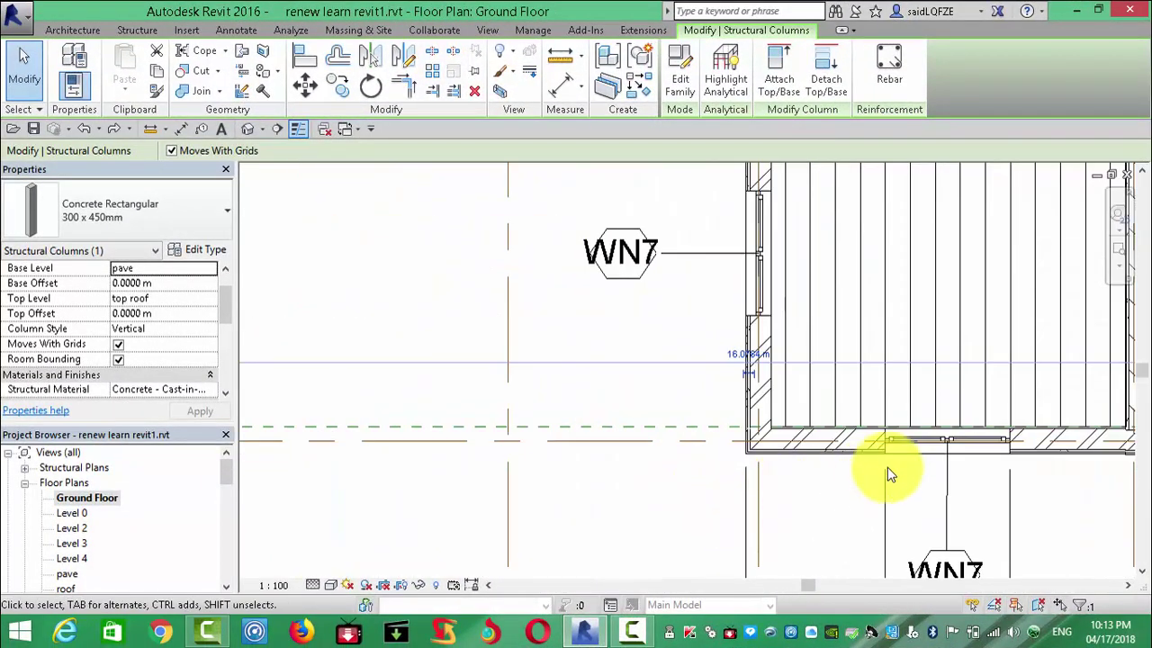
scroll(670, 451, down, 3)
scroll(586, 462, down, 1)
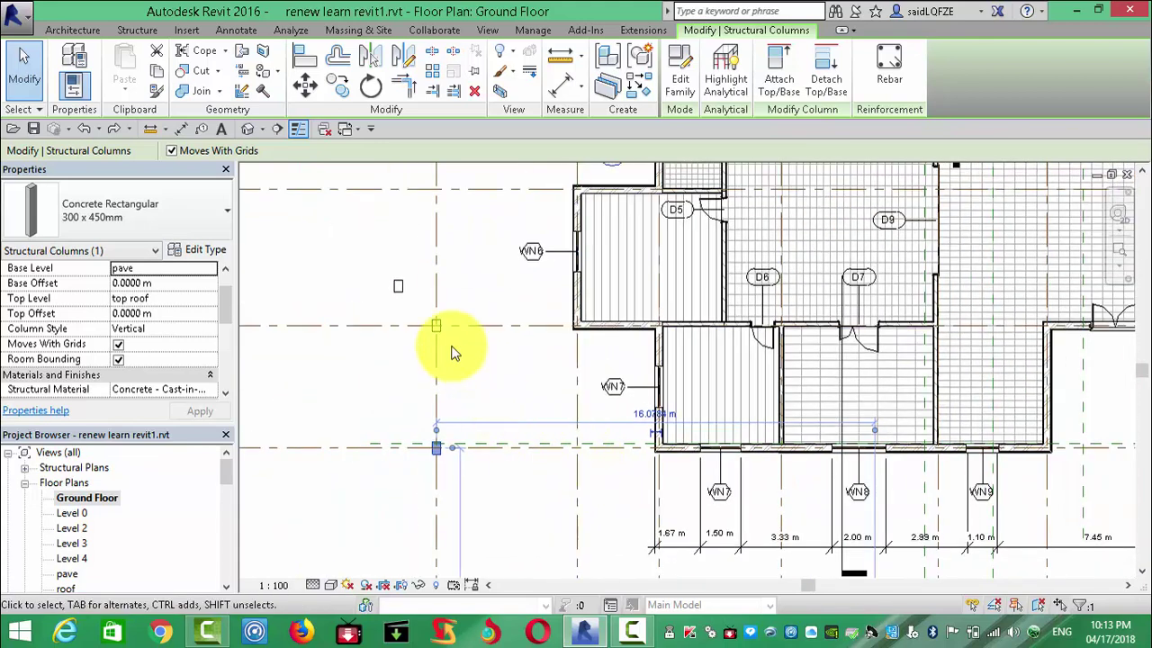
scroll(382, 480, up, 2)
scroll(382, 479, up, 2)
middle_drag(638, 467, 813, 503)
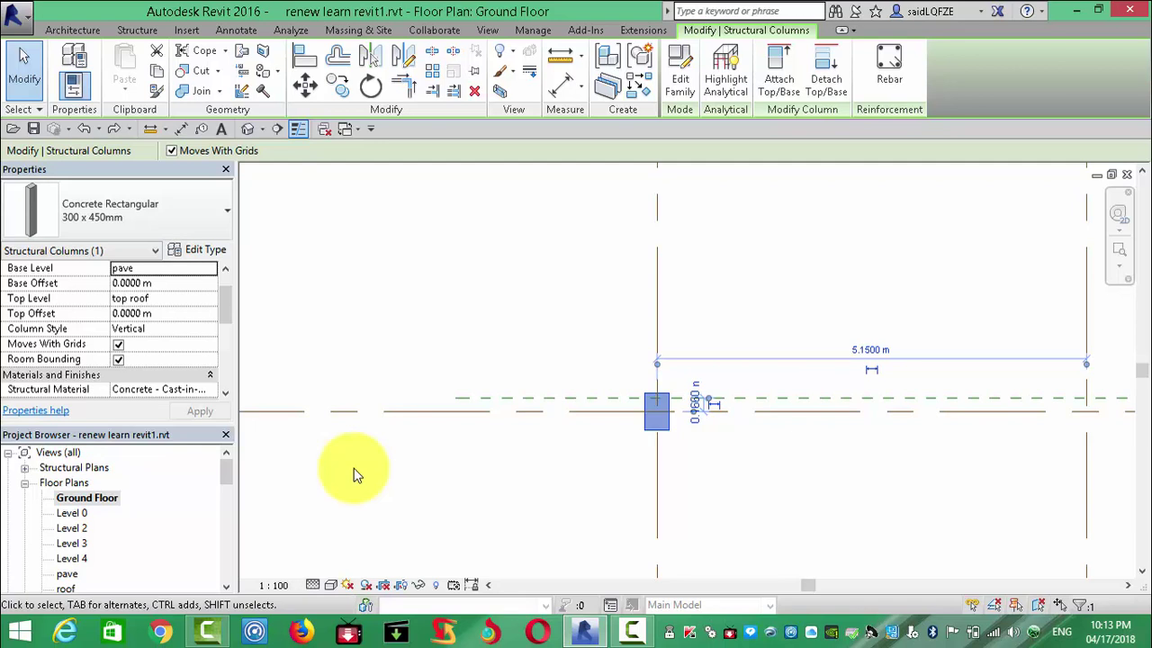
click(118, 344)
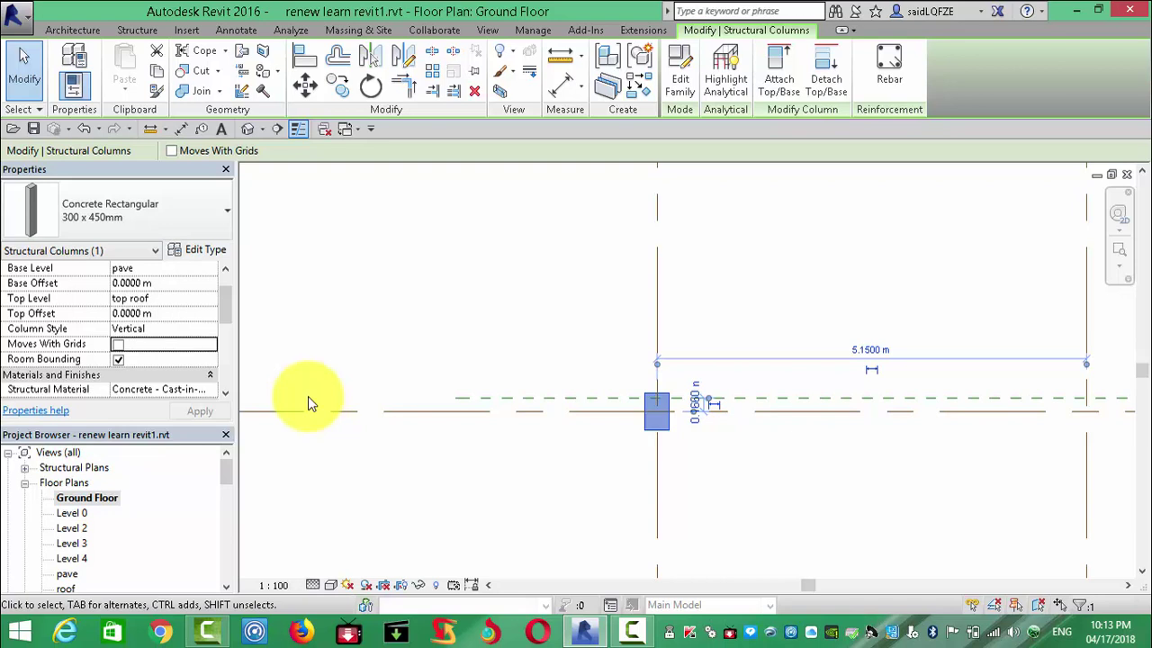
click(118, 344)
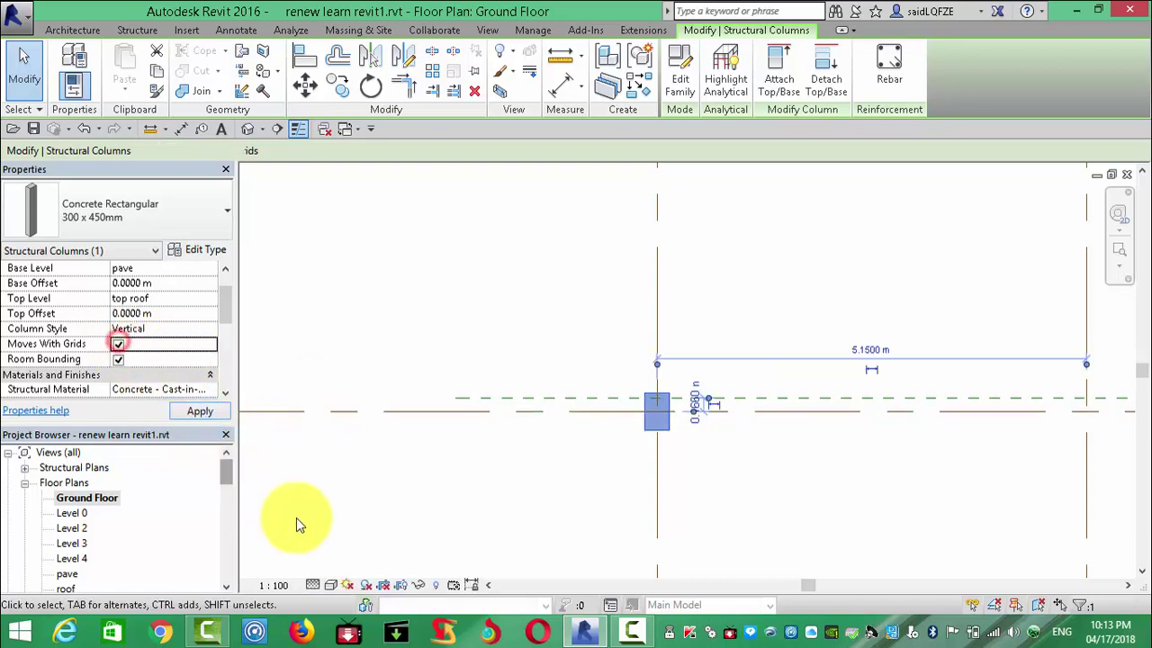
click(658, 301)
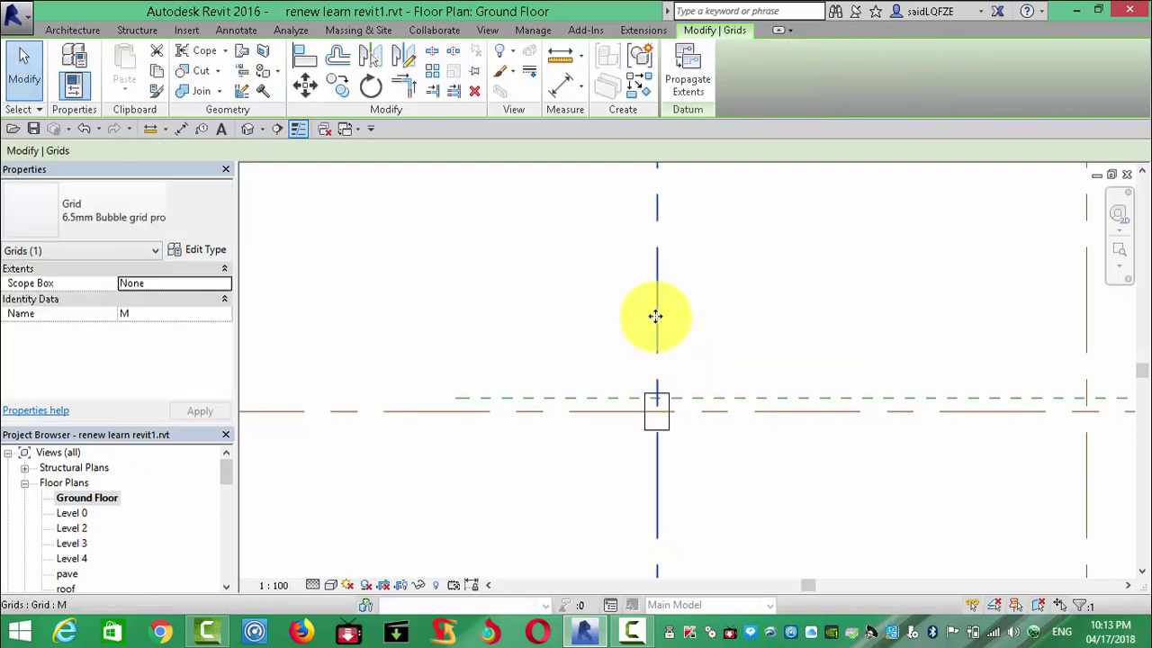
click(655, 316)
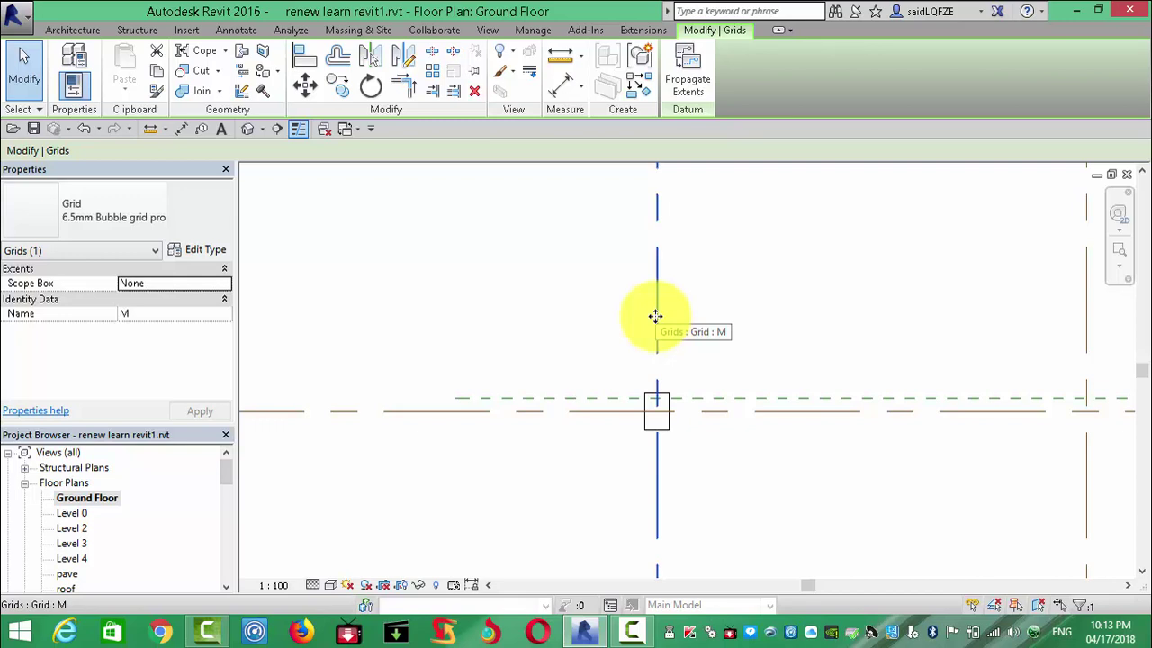
drag(655, 315, 501, 316)
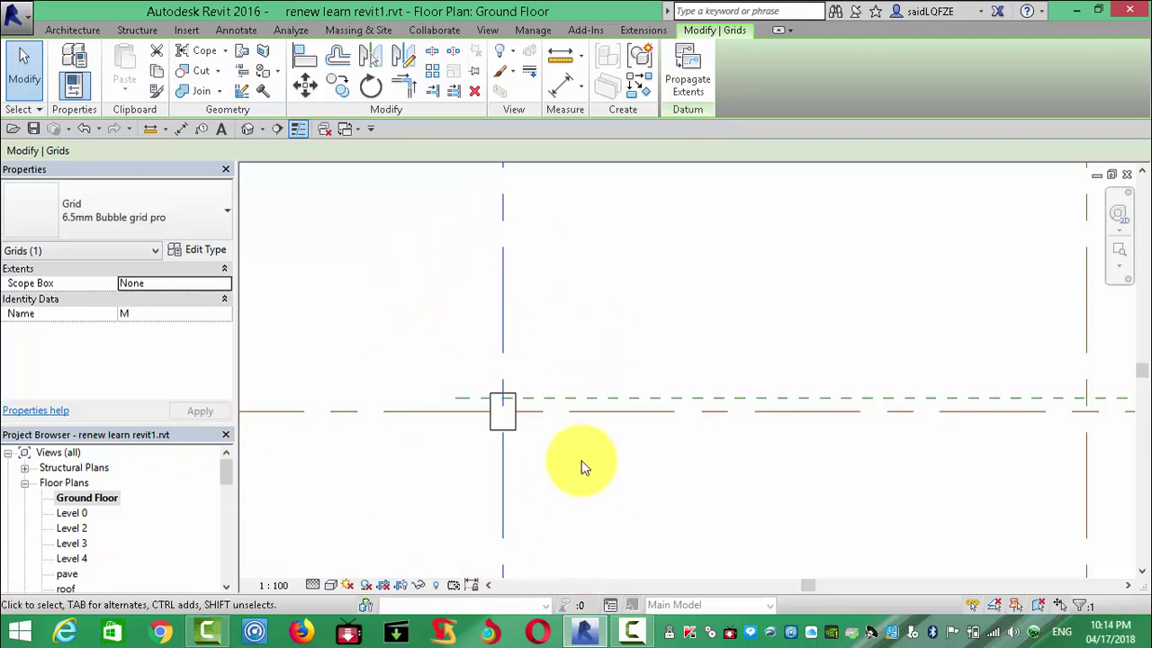
key(ctrl+z)
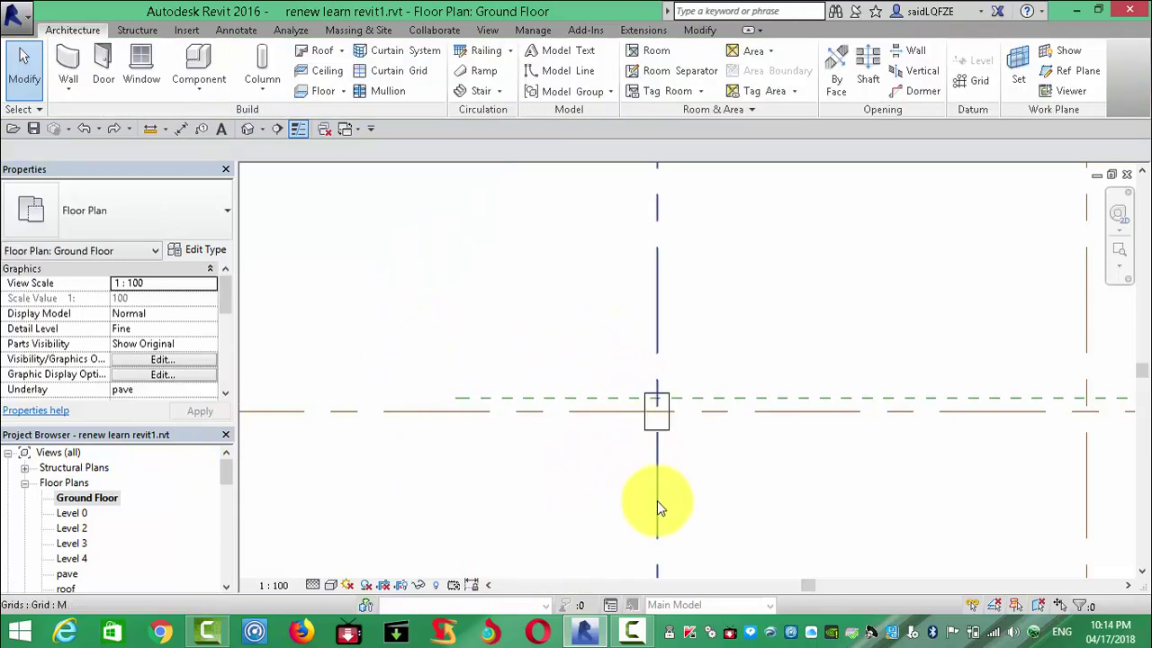
click(659, 421)
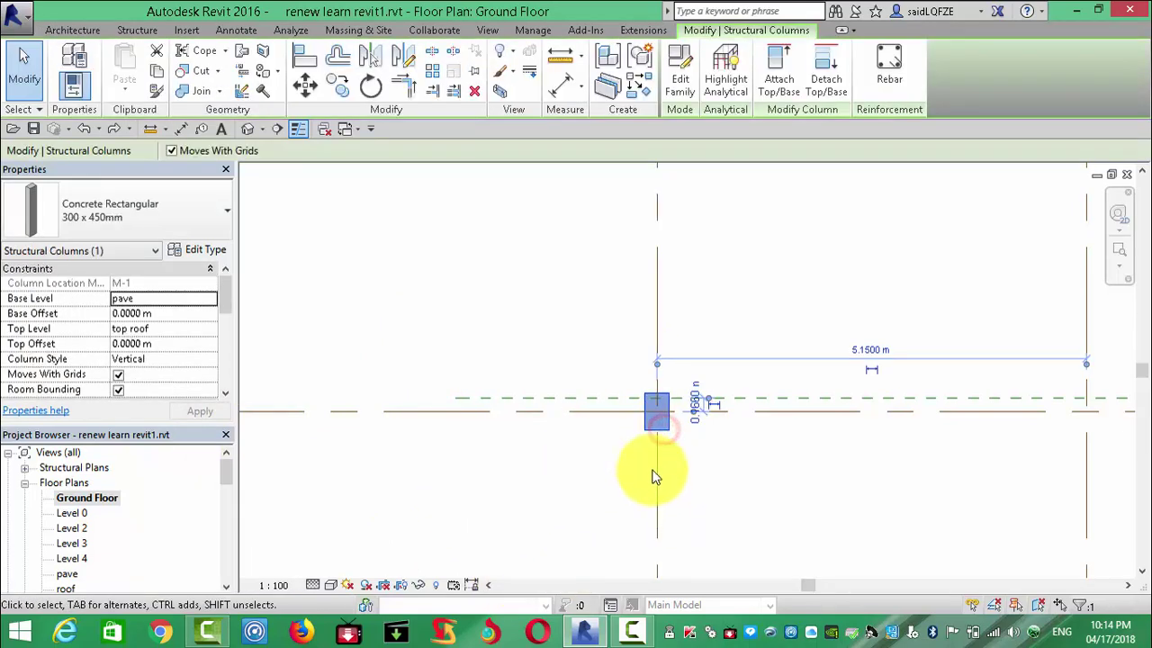
drag(654, 405, 511, 405)
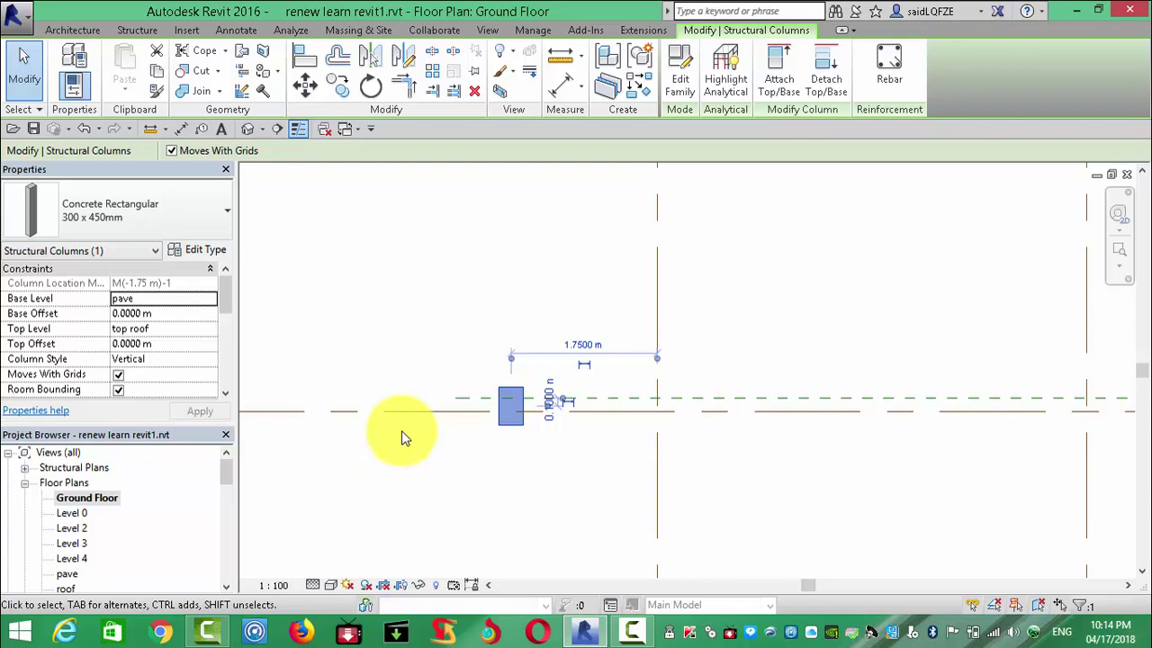
key(ctrl+z)
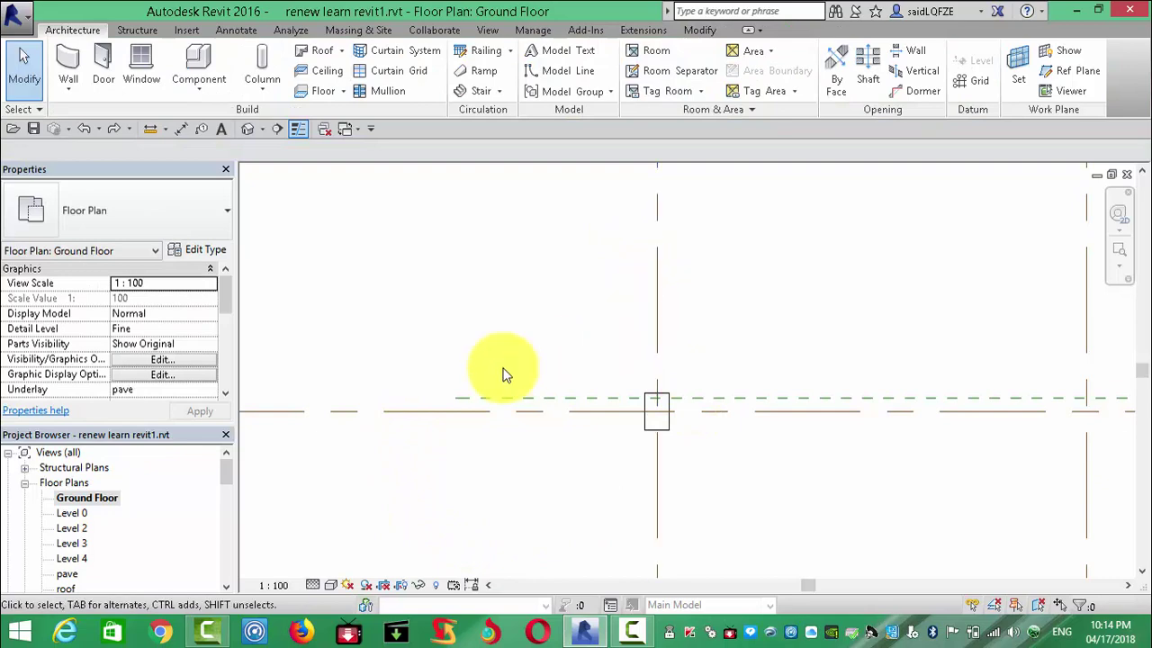
click(670, 432)
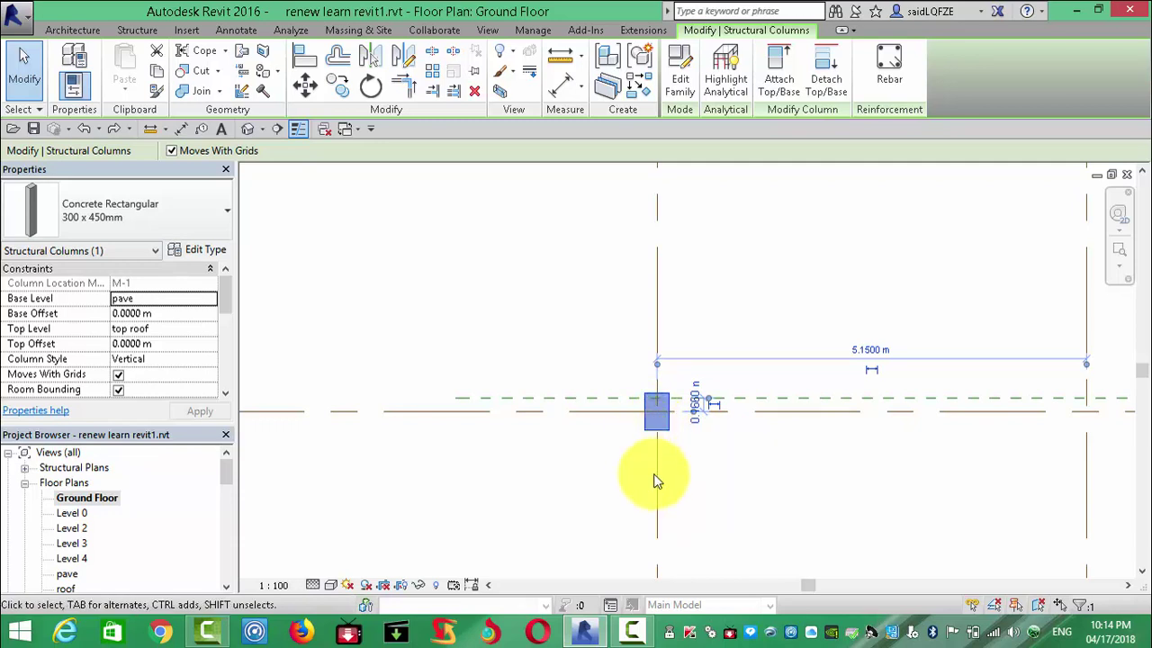
click(658, 301)
drag(657, 301, 537, 309)
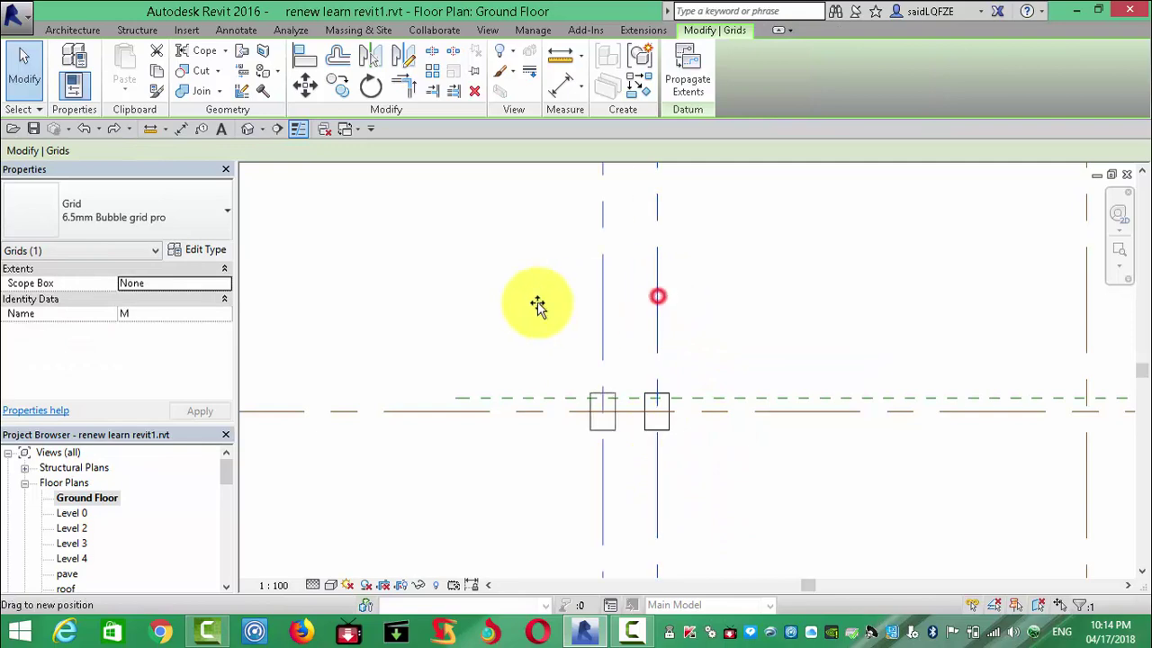
drag(373, 435, 326, 461)
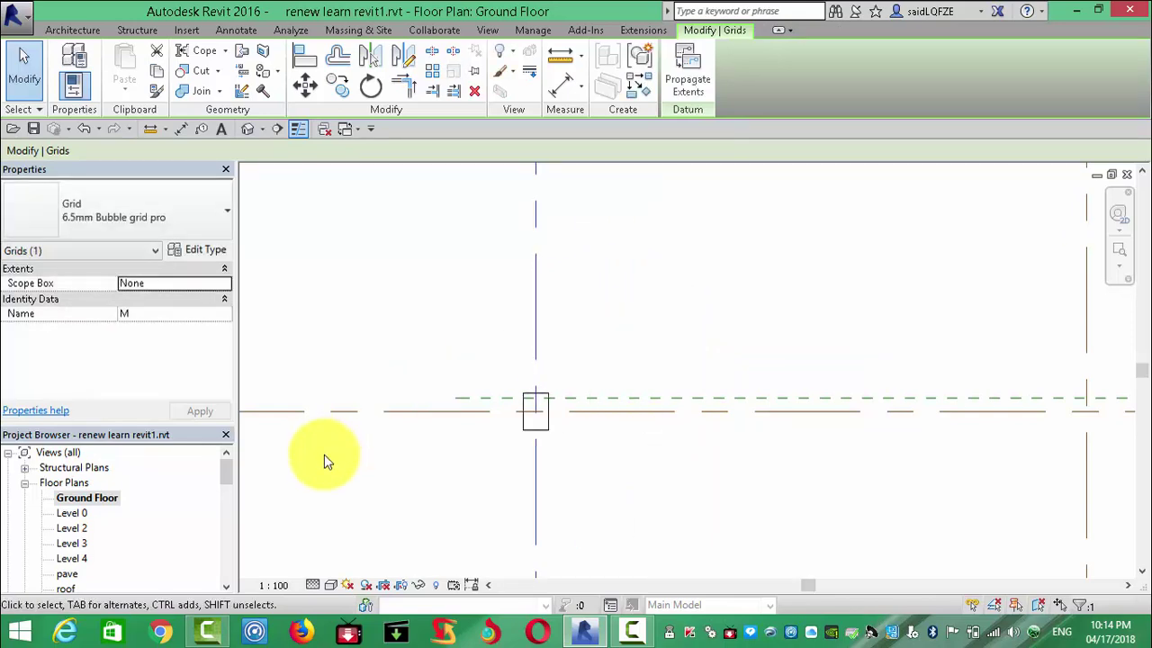
key(ctrl+z)
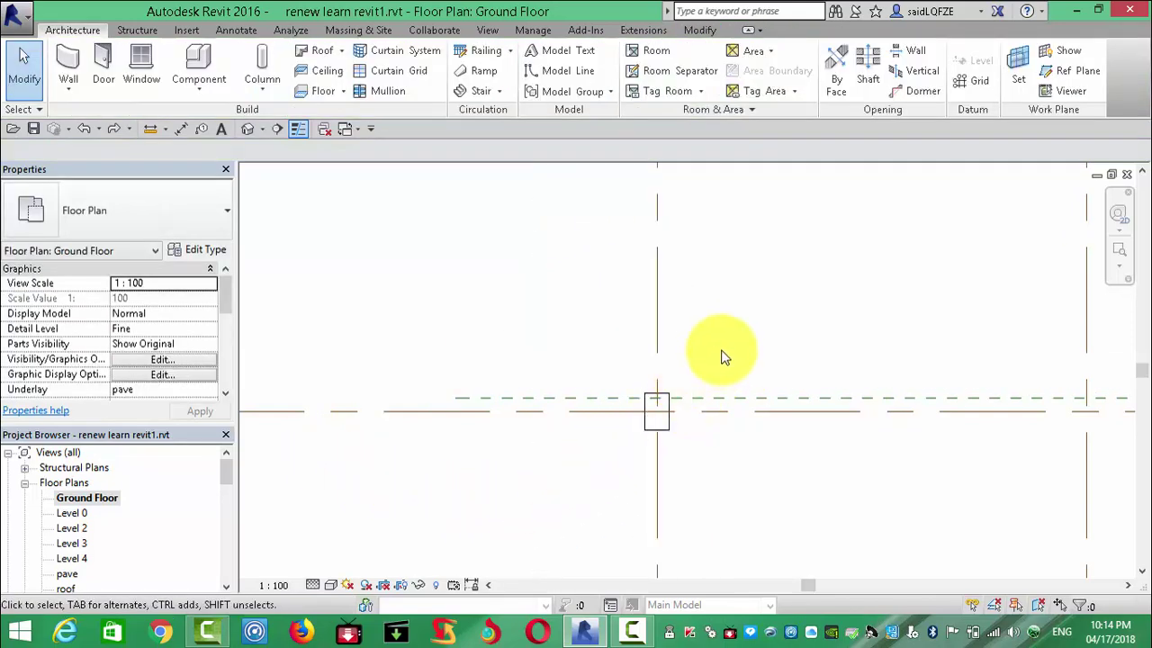
click(658, 407)
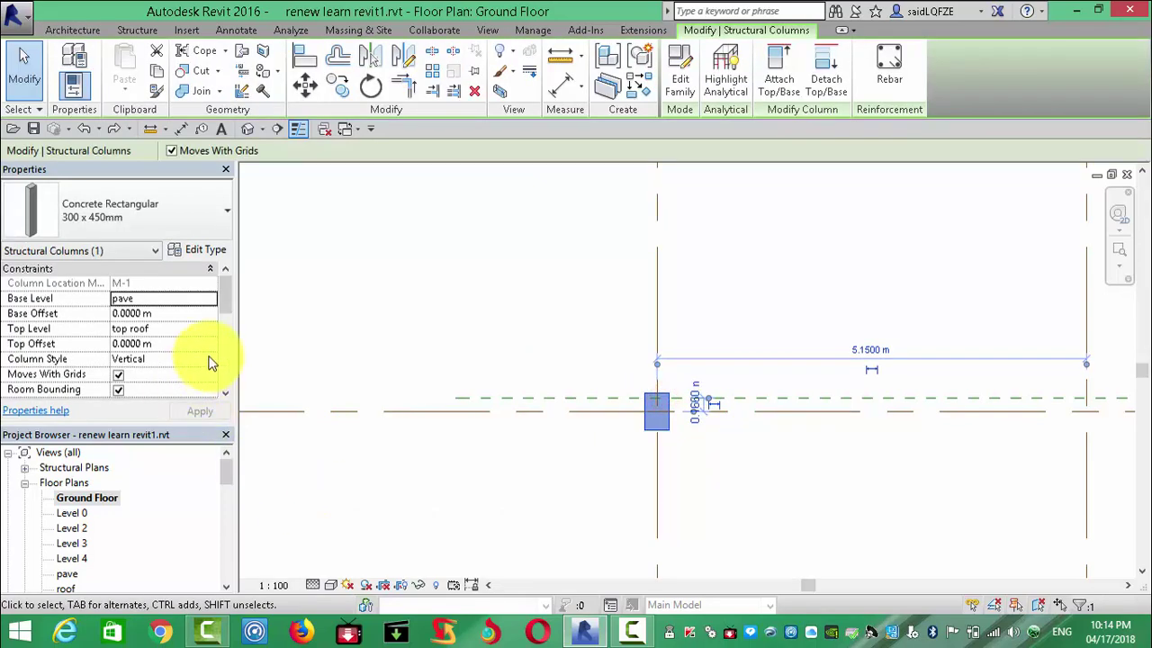
click(119, 371)
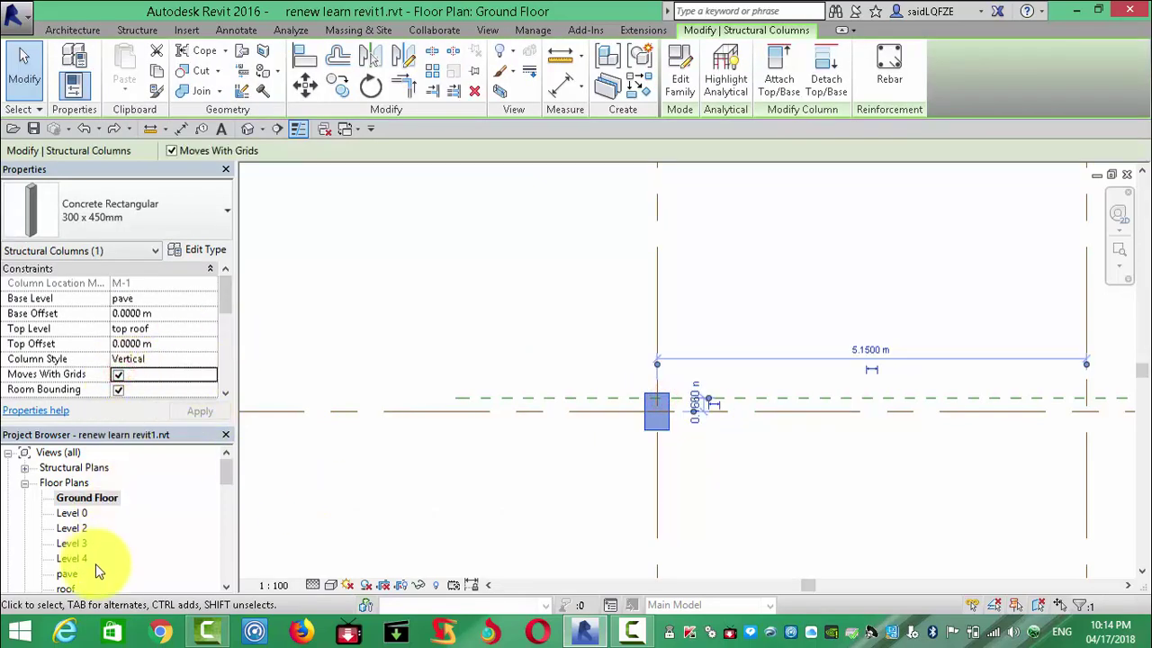
click(120, 376)
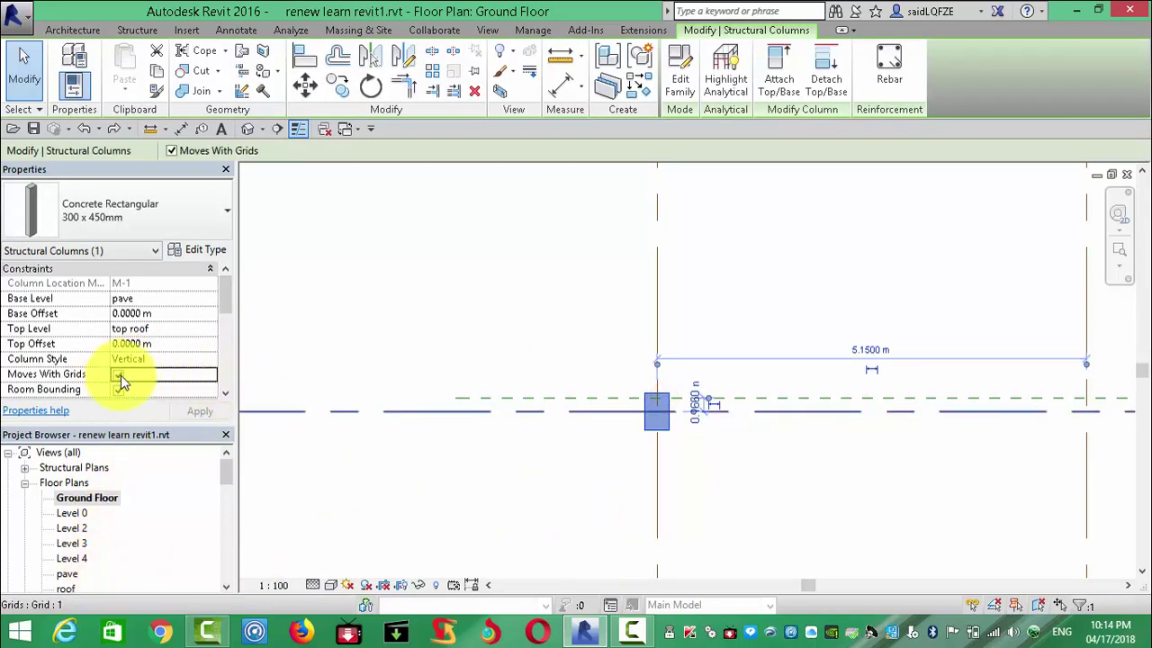
click(656, 293)
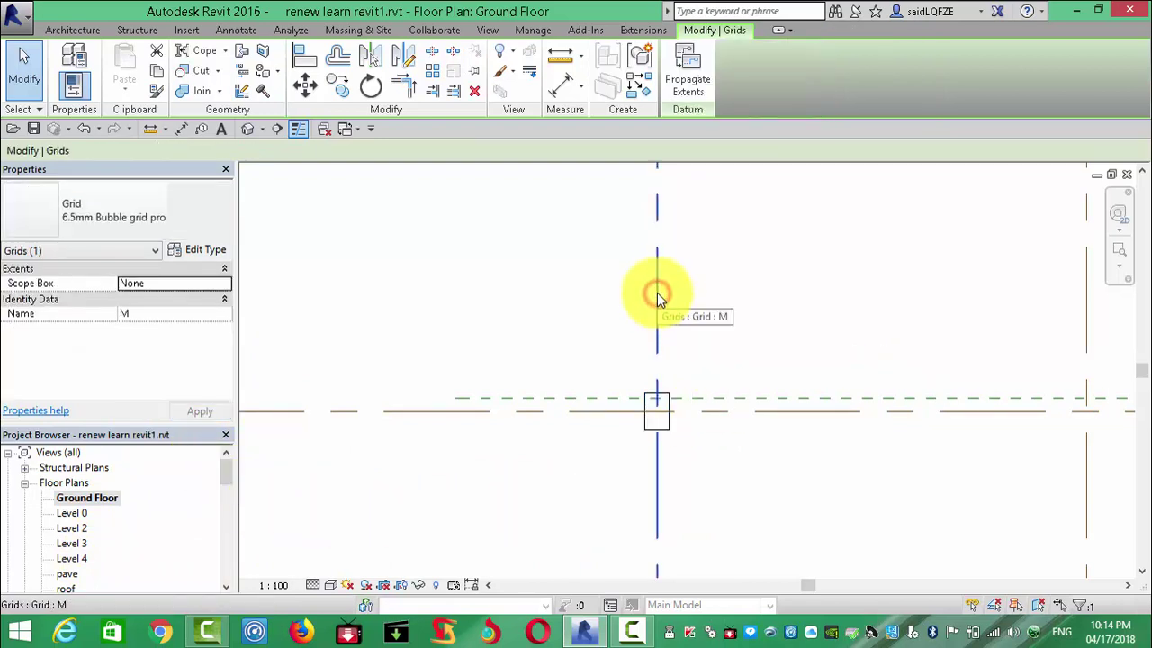
drag(657, 292, 480, 291)
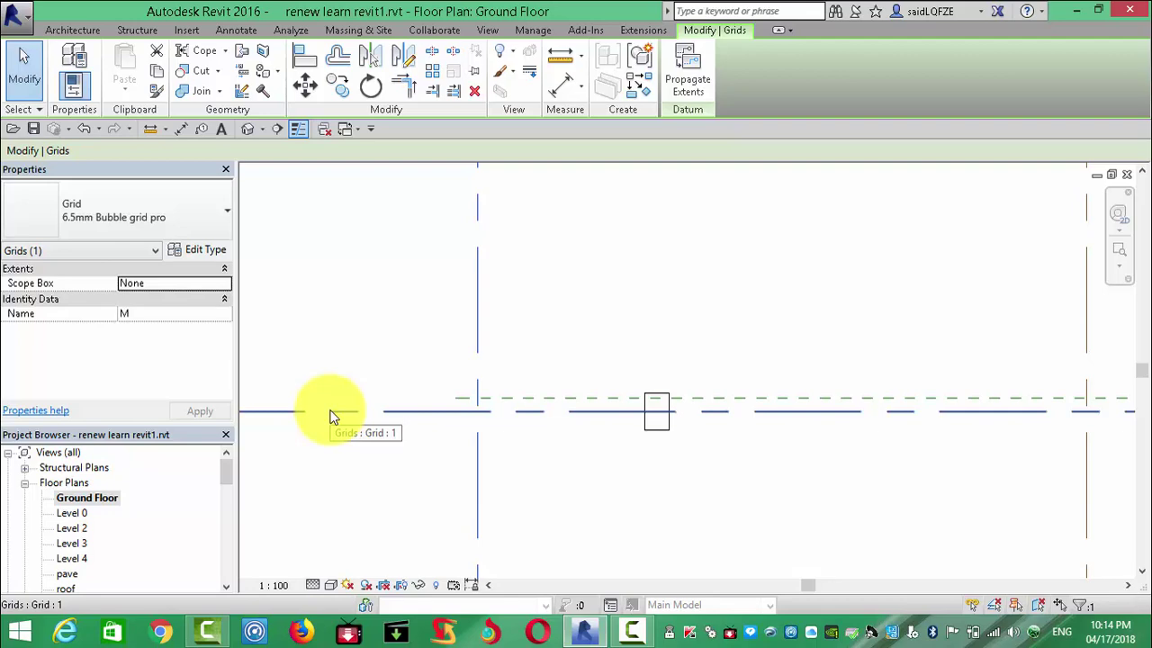
key(Escape)
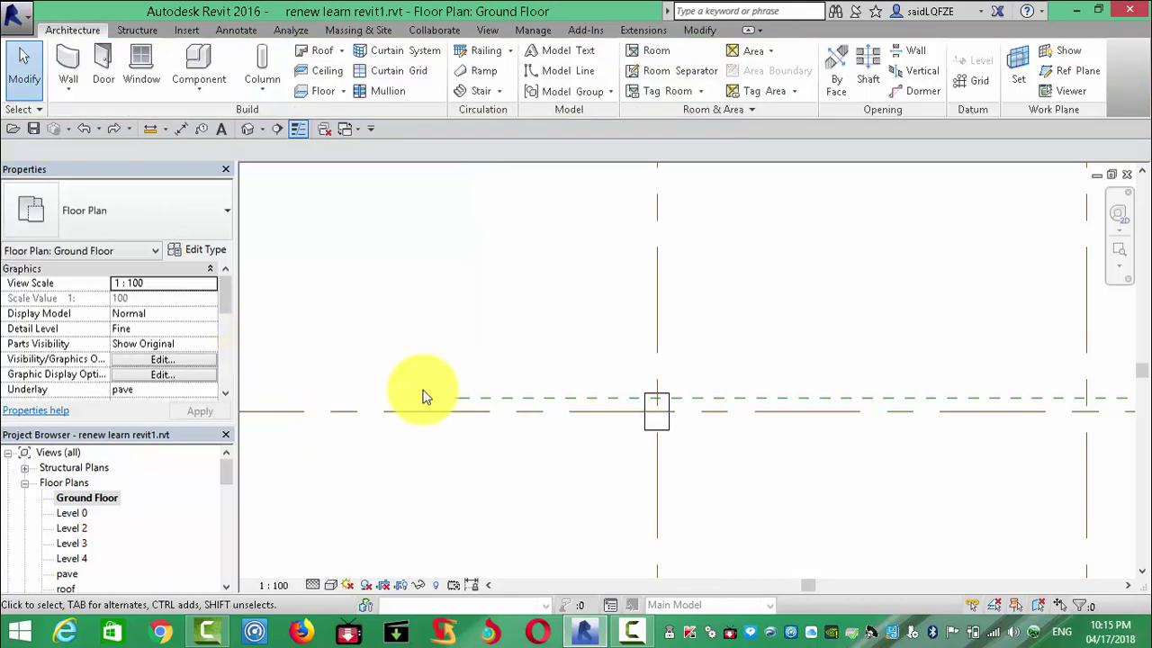
click(645, 398)
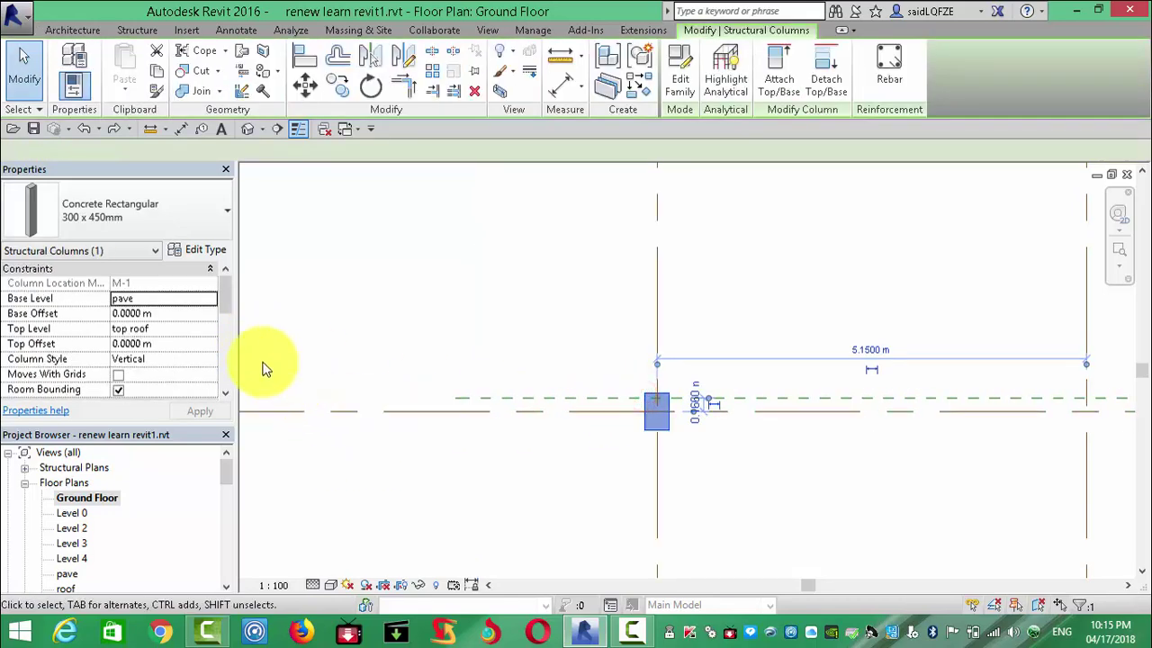
click(119, 375)
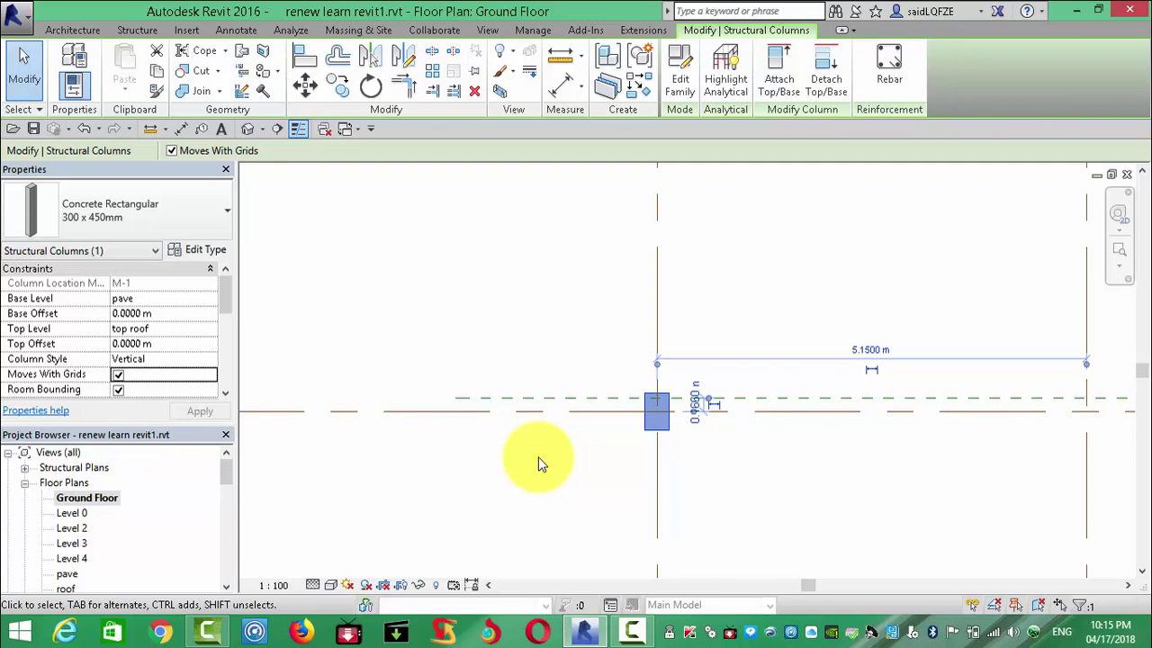
scroll(615, 454, down, 2)
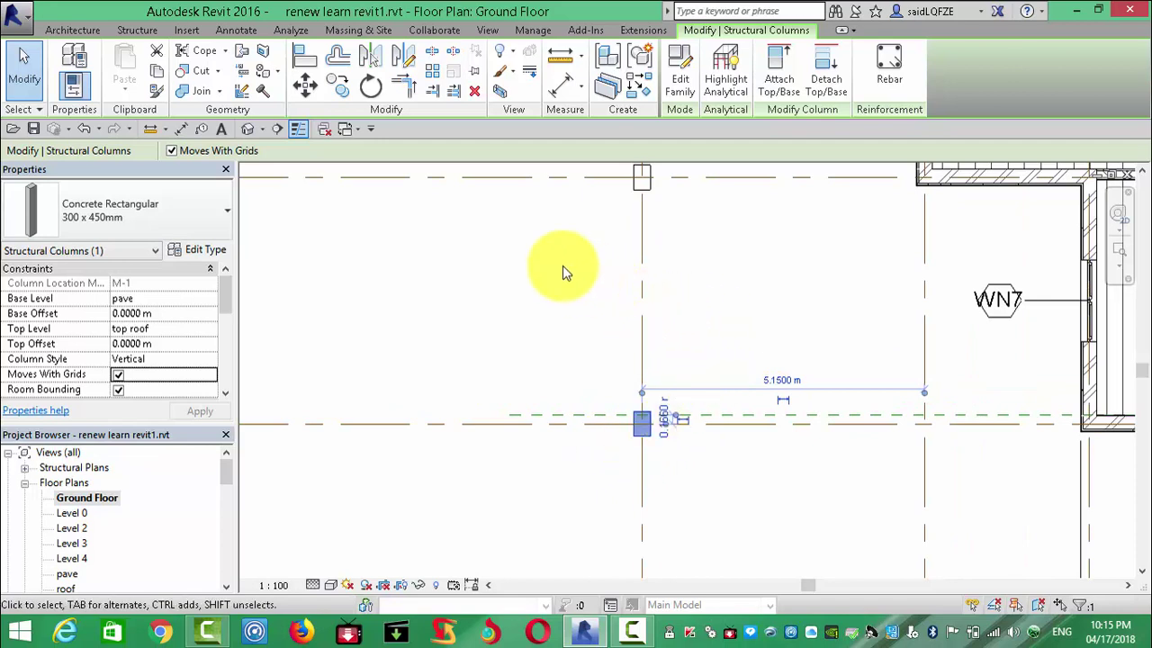
scroll(562, 266, up, 1)
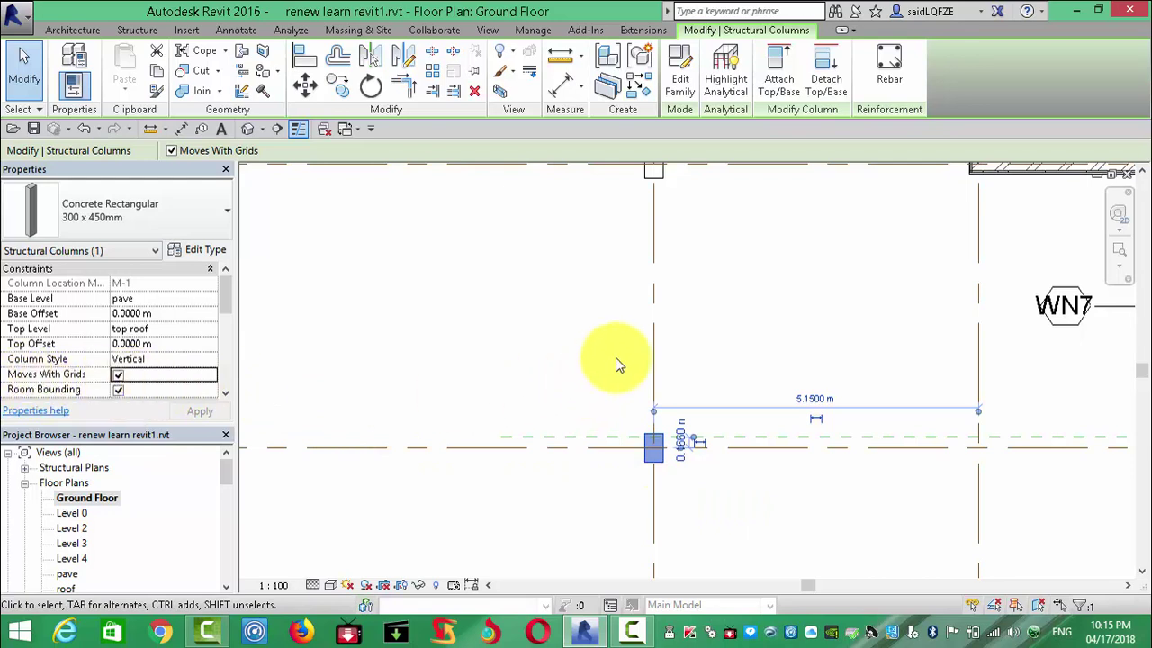
click(654, 331)
drag(654, 331, 432, 333)
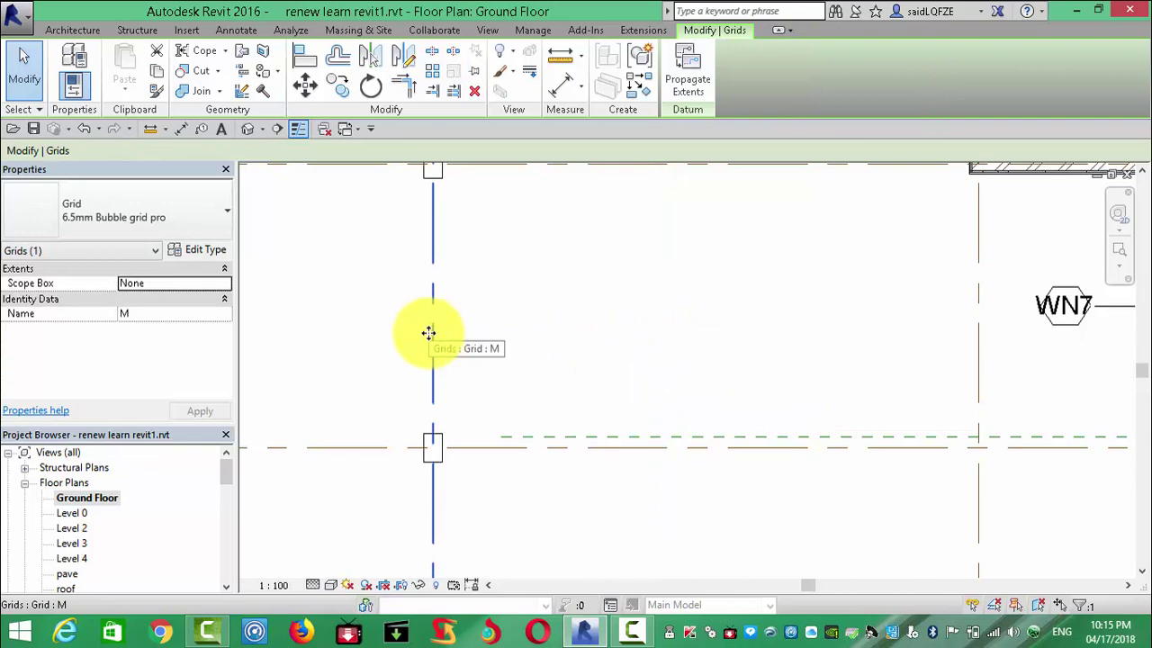
key(ctrl+z)
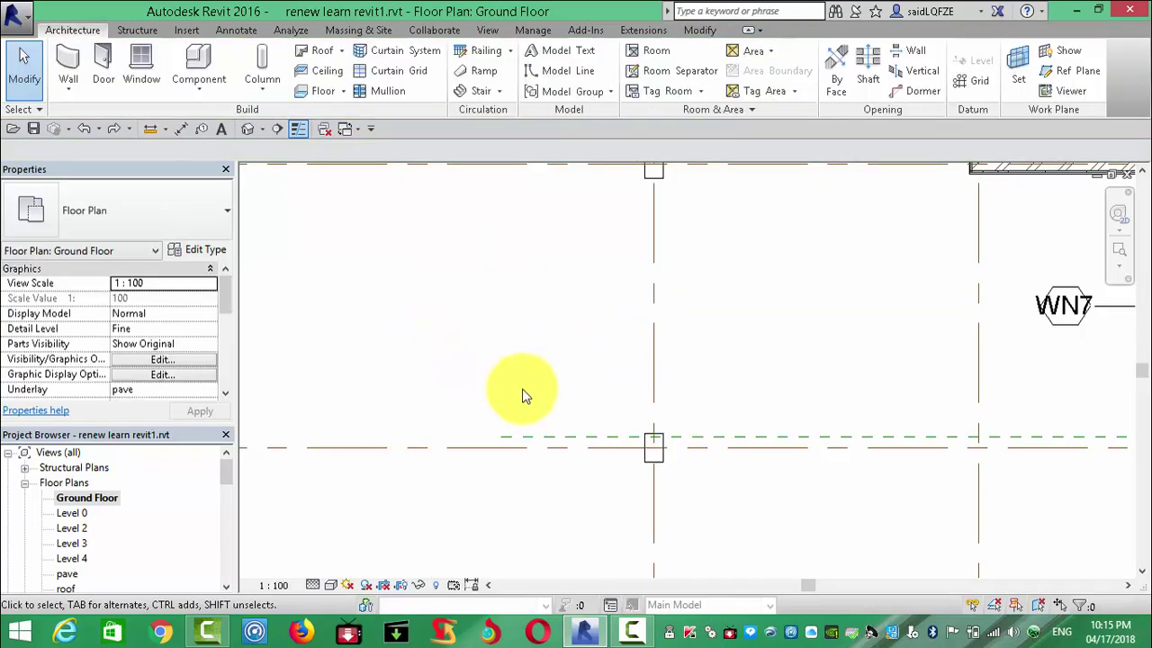
Step: Turn off Moves With Grids, move grid M to test it, then undo the move
click(649, 447)
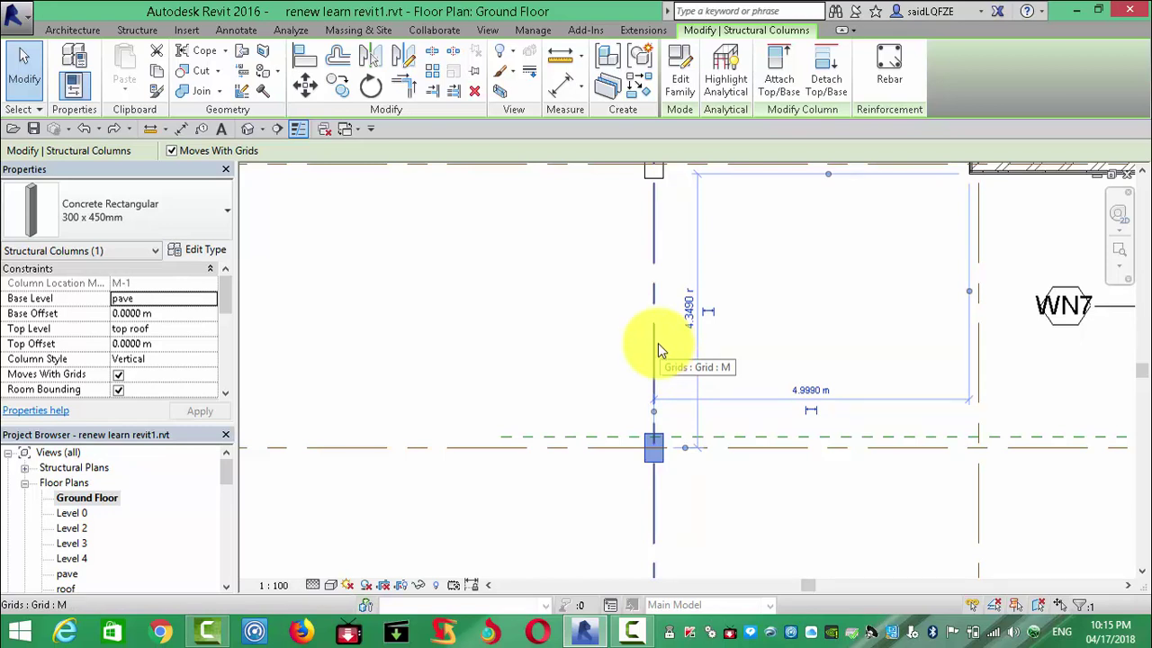
click(653, 340)
drag(652, 339, 655, 341)
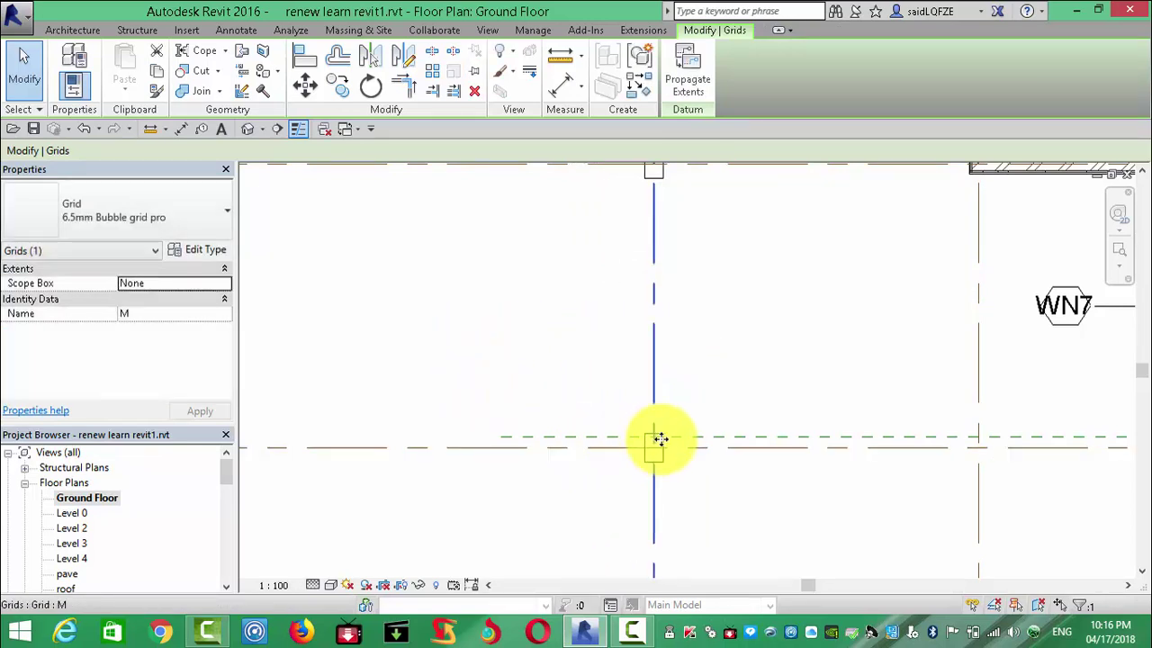
click(662, 439)
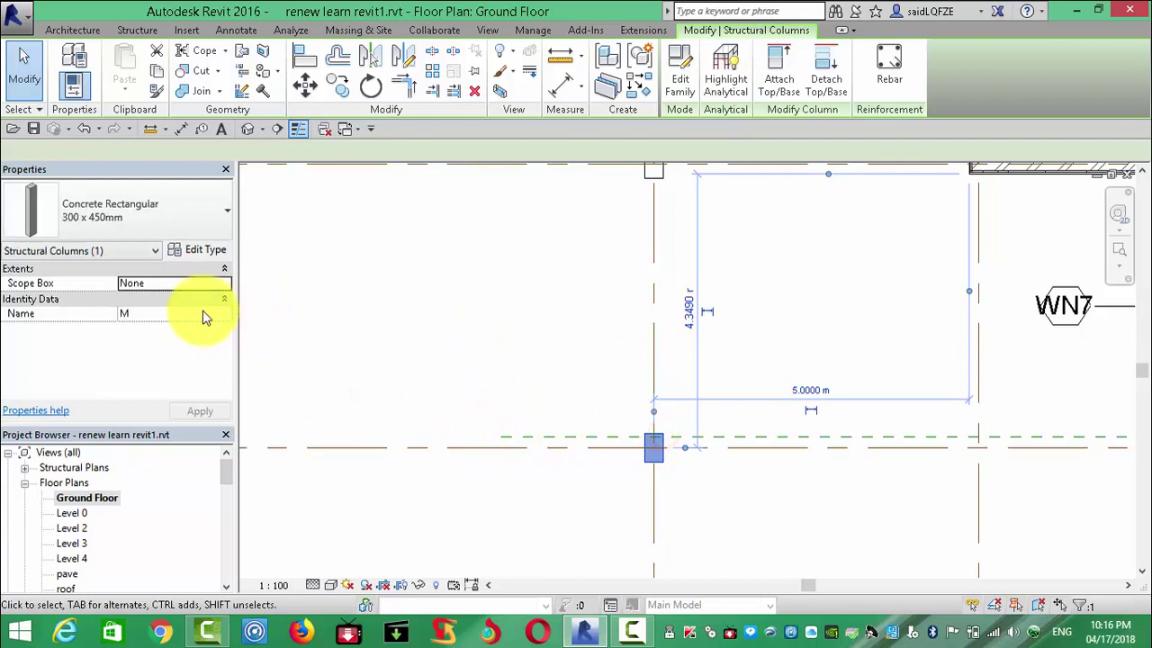
click(119, 376)
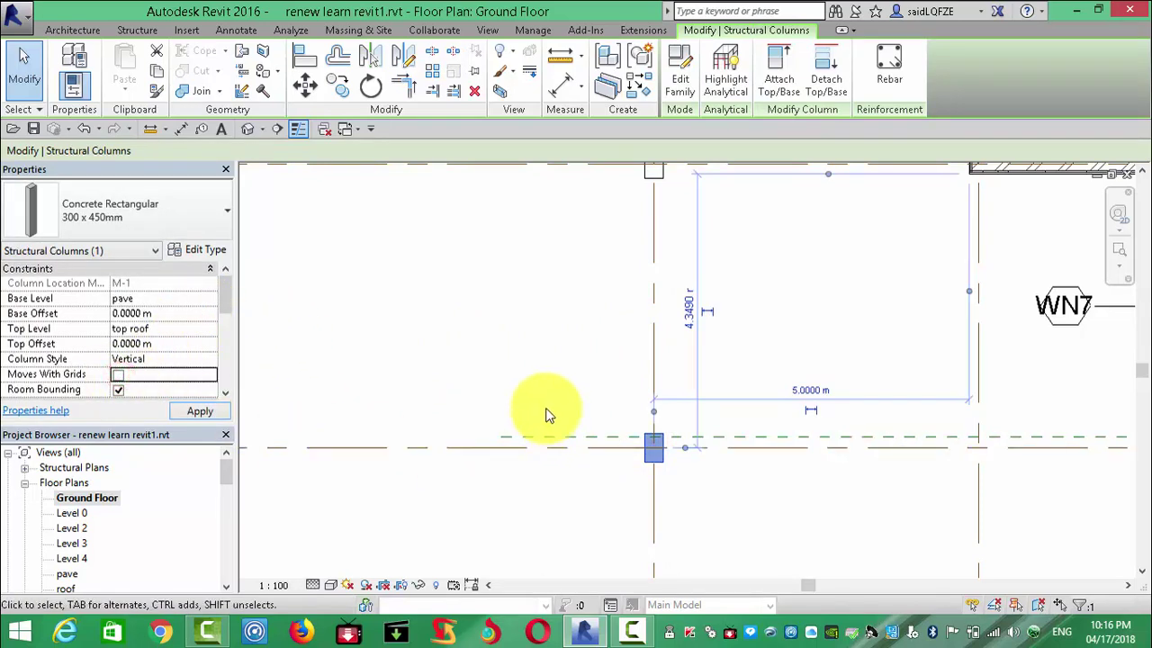
click(658, 338)
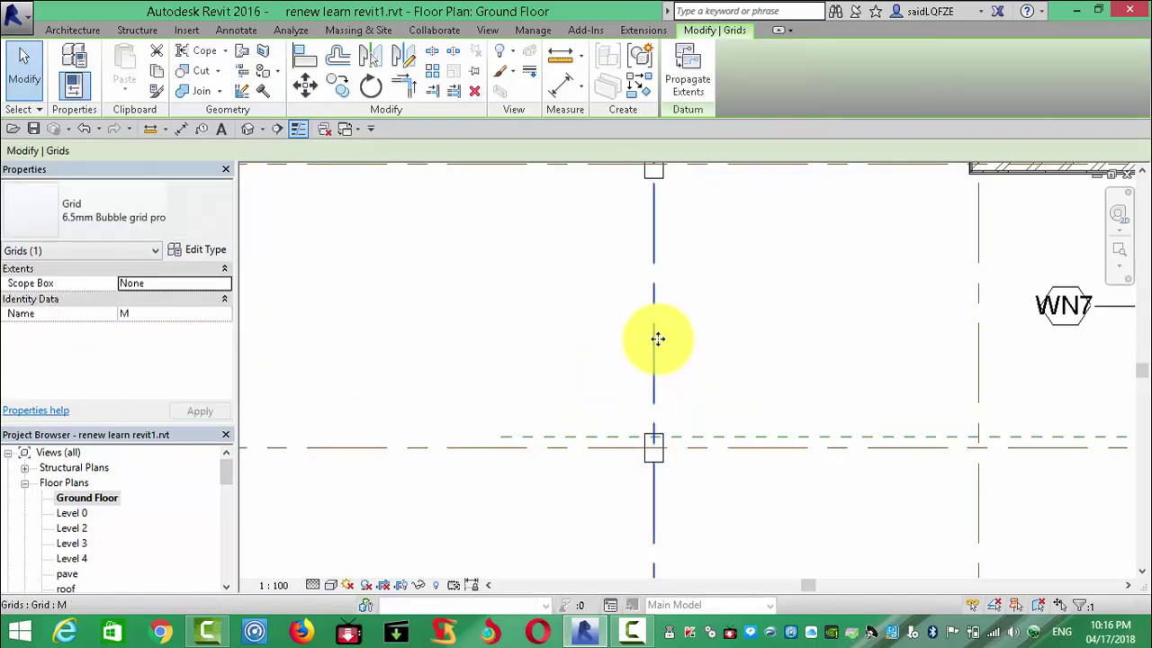
drag(657, 338, 540, 335)
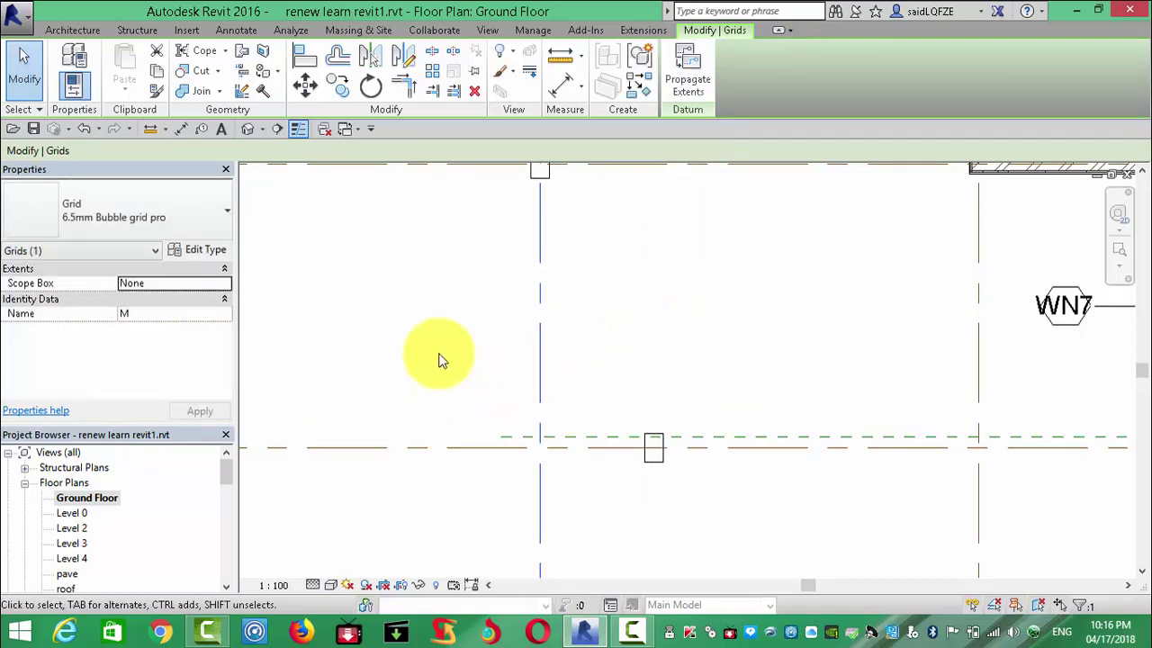
key(ctrl+z)
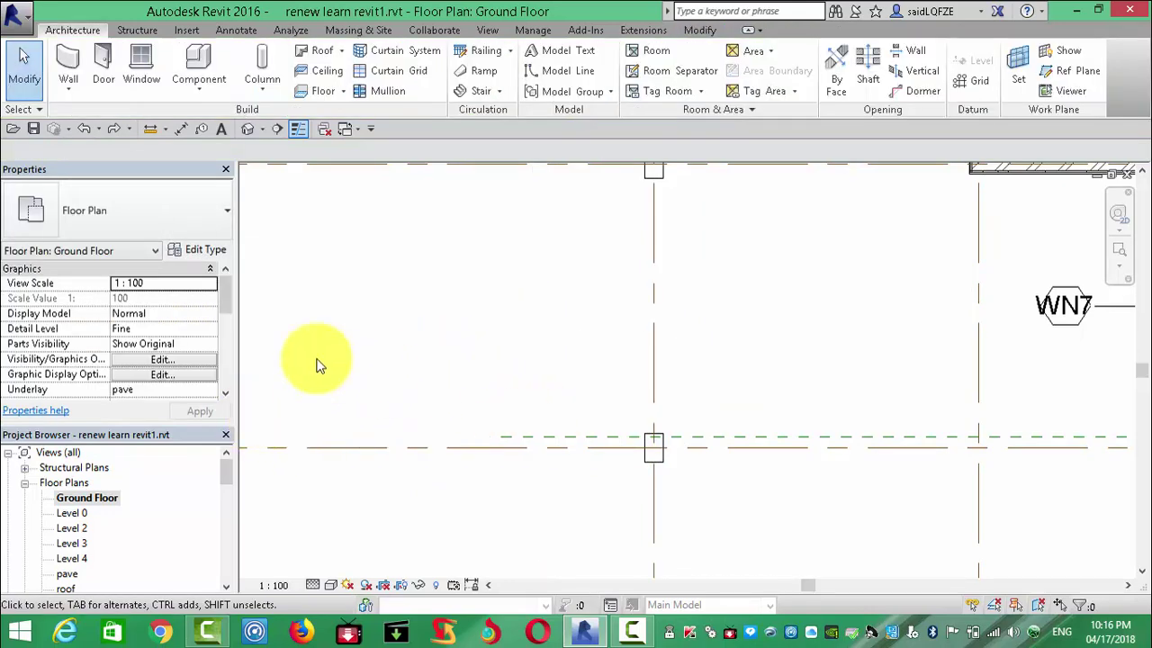
Step: Re-enable Moves With Grids on the column, pin it, and confirm it cannot be dragged
click(659, 459)
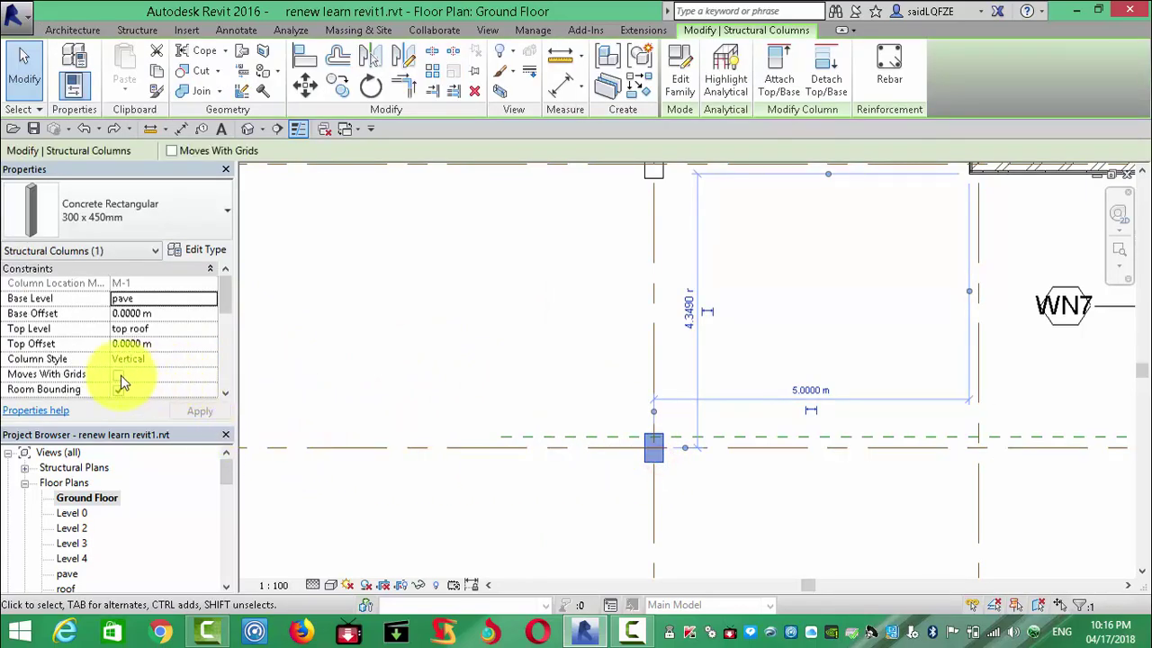
click(120, 374)
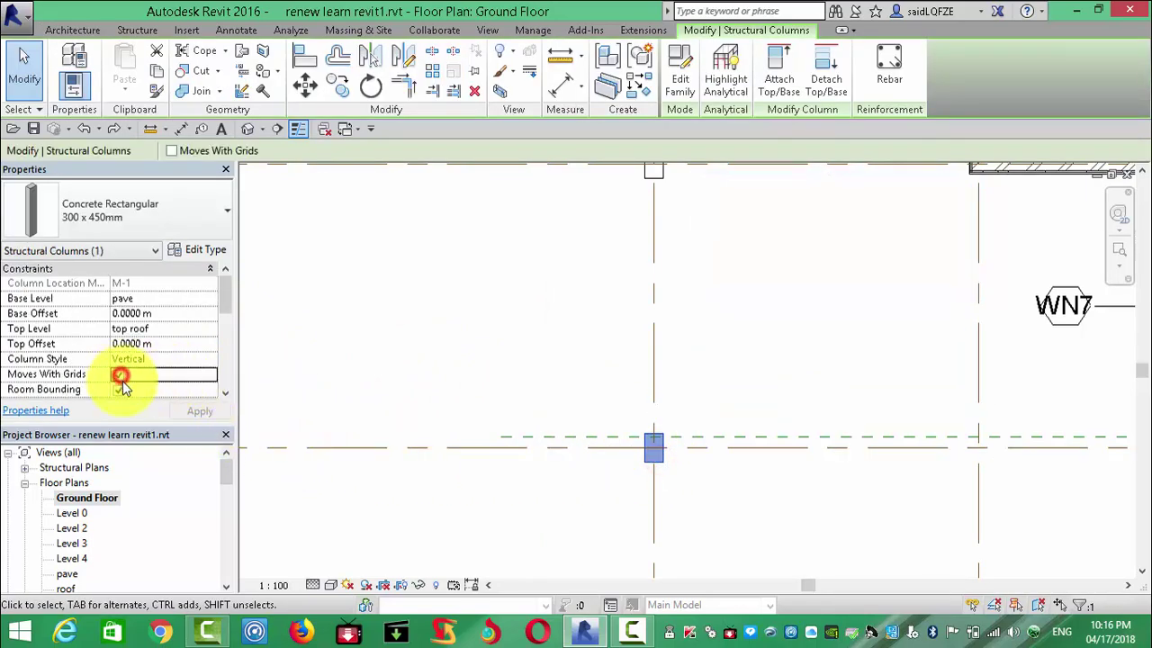
click(202, 412)
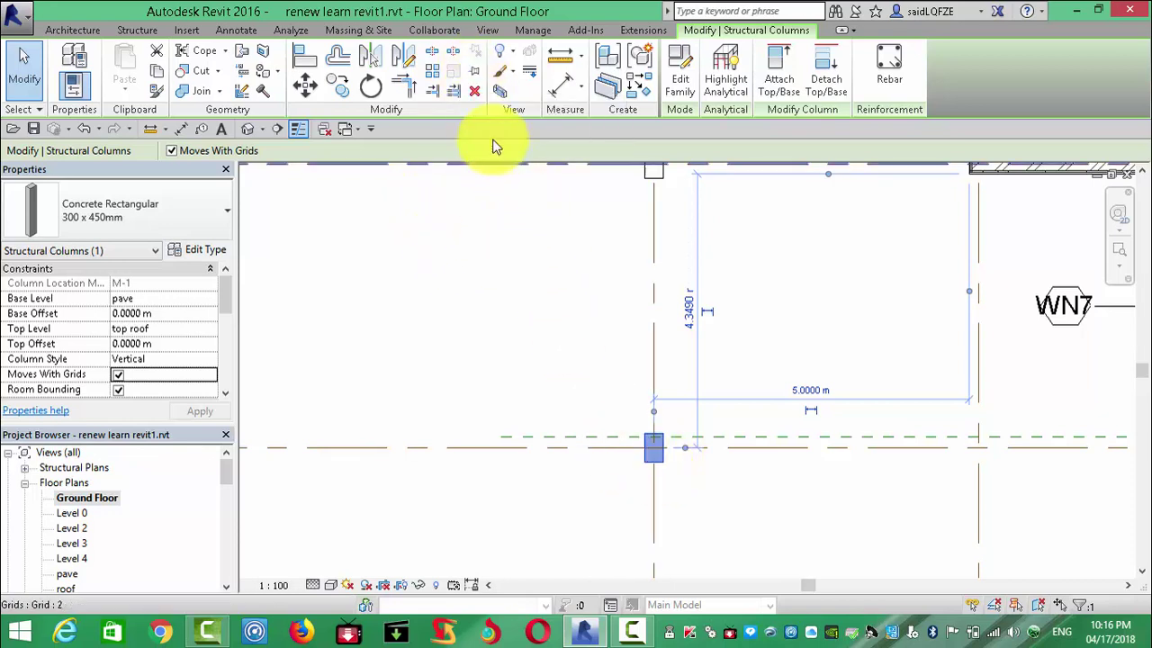
click(475, 67)
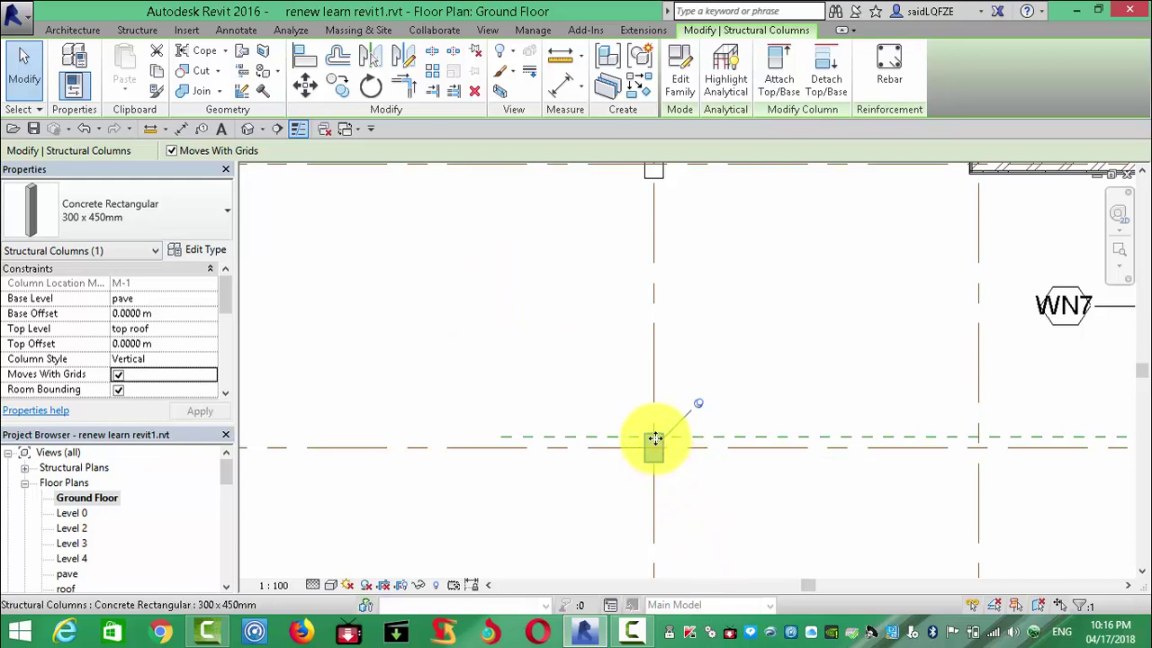
drag(655, 440, 514, 442)
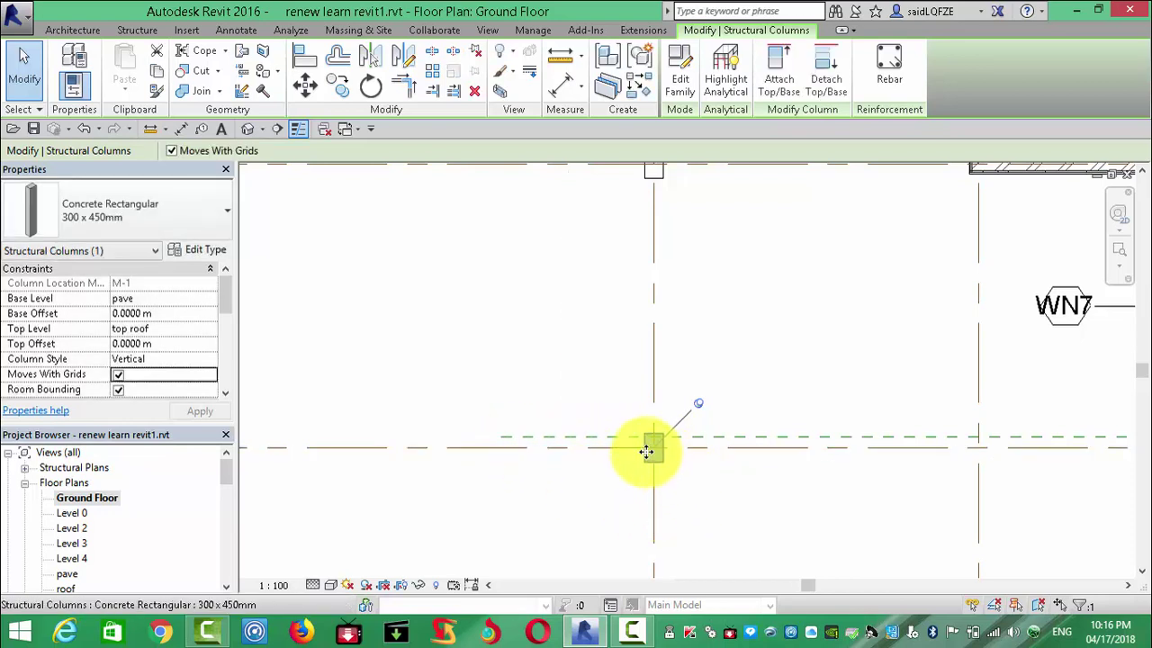
mouse_move(646, 449)
mouse_down()
mouse_move(660, 475)
mouse_move(627, 456)
mouse_move(507, 455)
mouse_move(669, 456)
mouse_move(519, 447)
mouse_move(560, 462)
mouse_up()
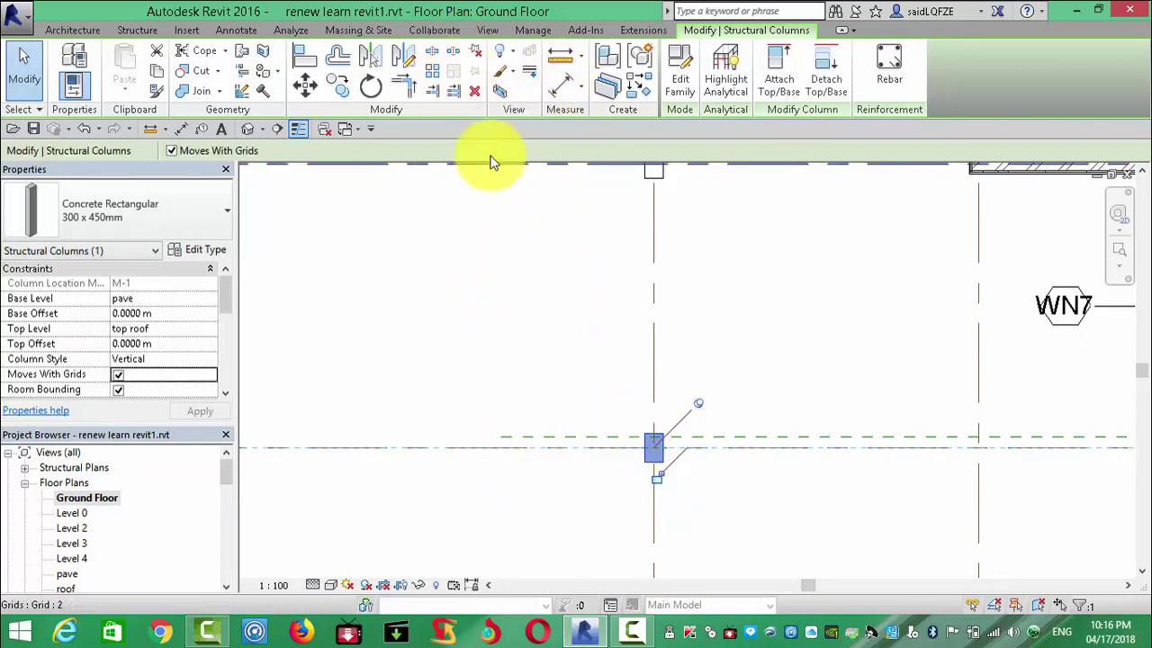
click(589, 391)
drag(584, 386, 711, 501)
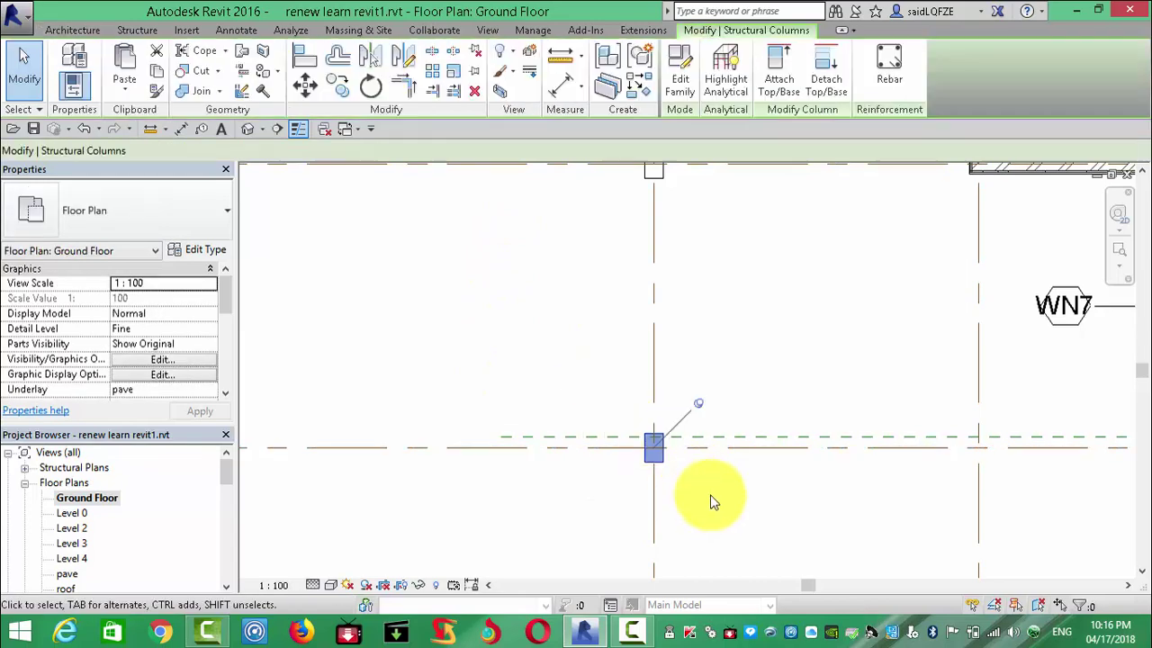
click(305, 90)
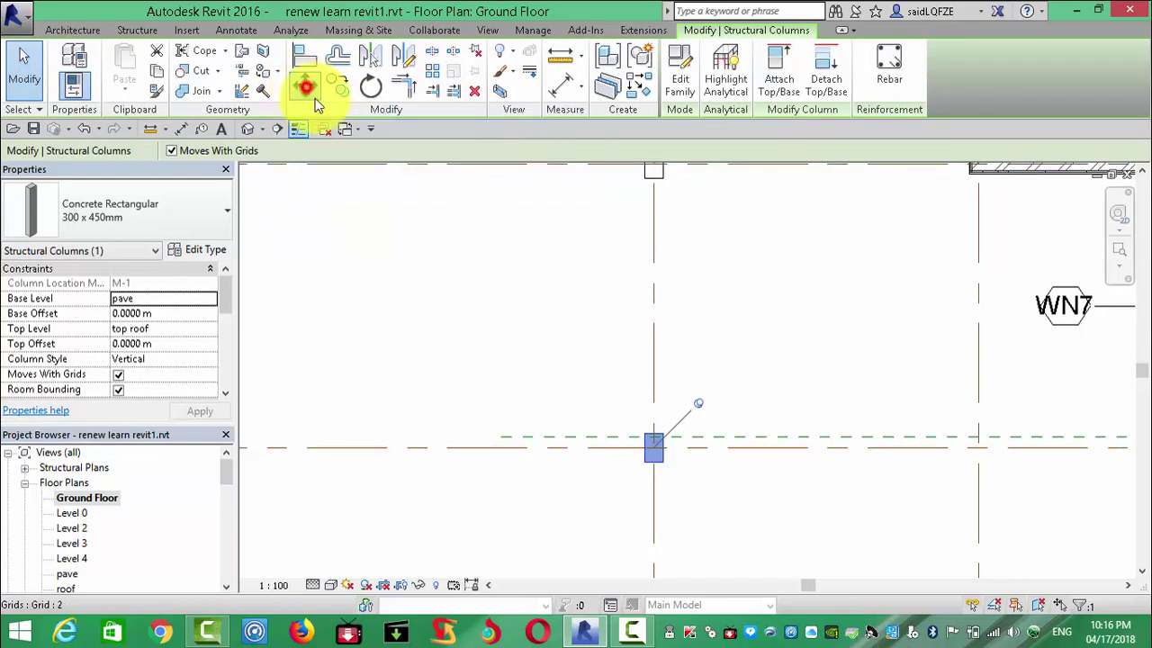
click(656, 448)
click(450, 444)
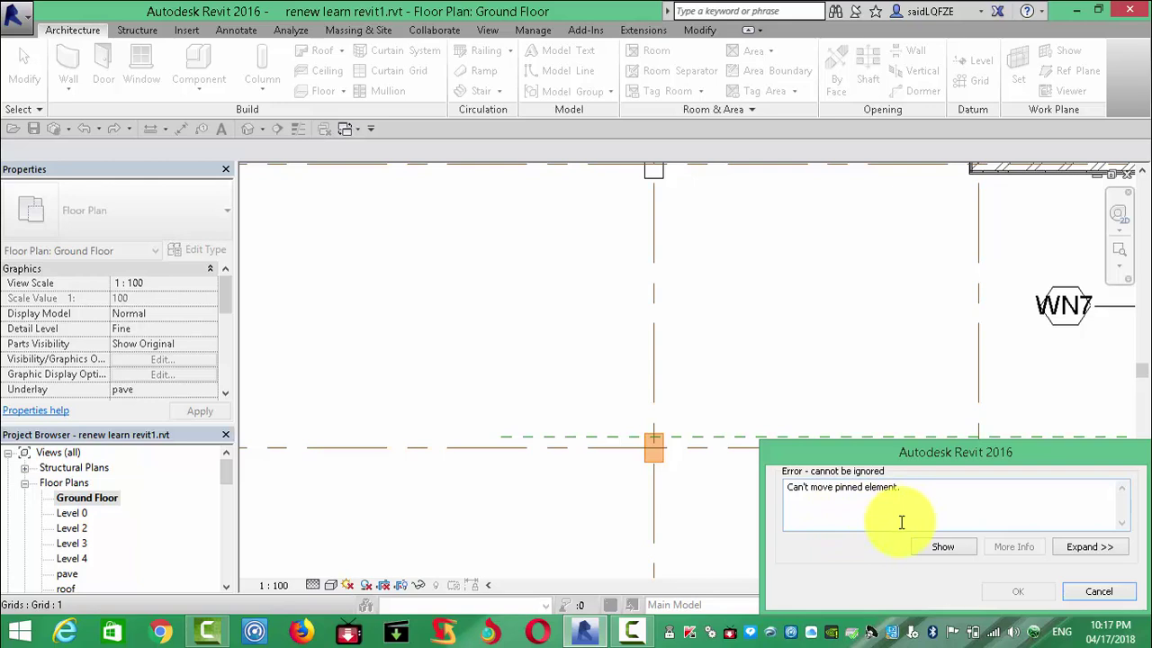
click(1098, 592)
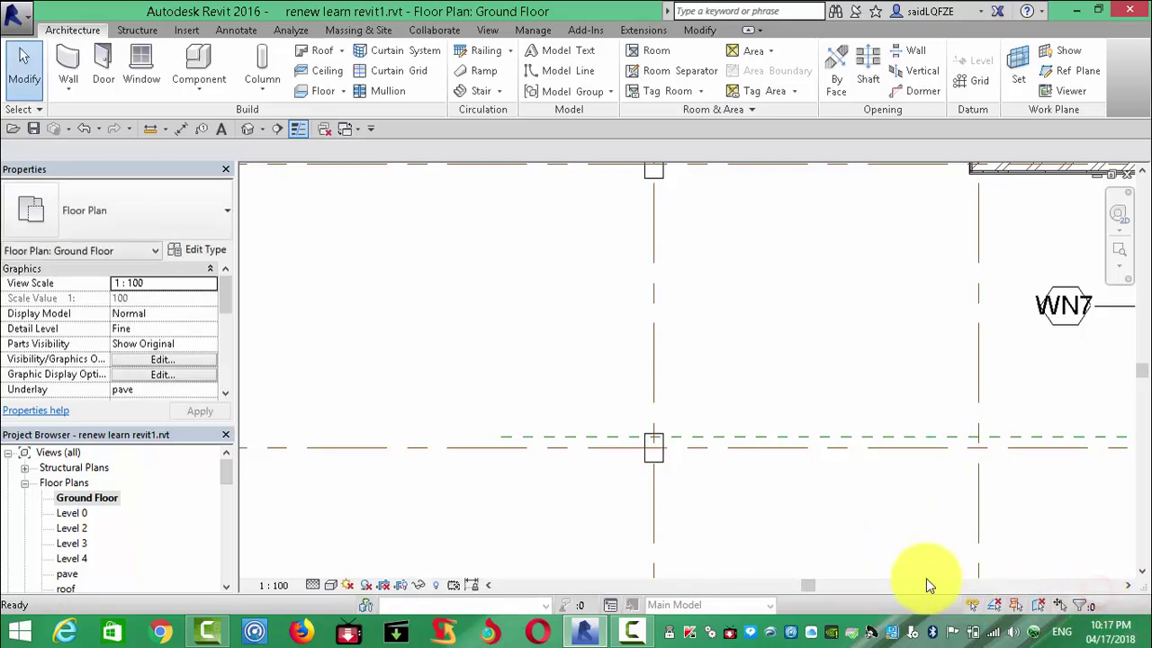
click(644, 455)
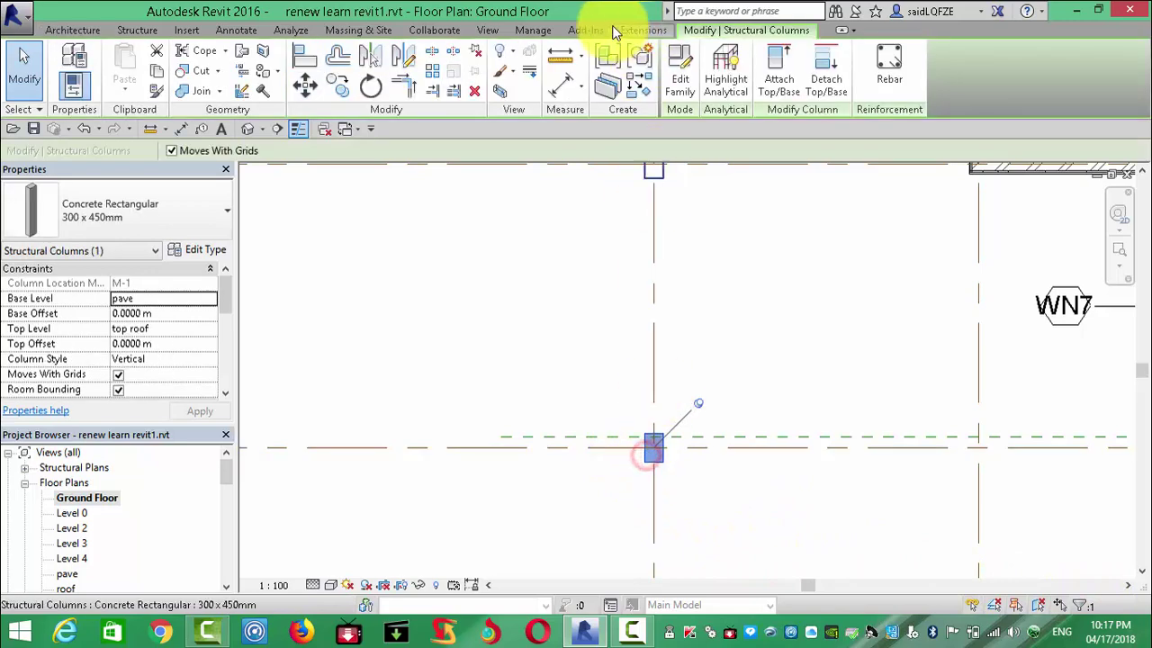
click(481, 55)
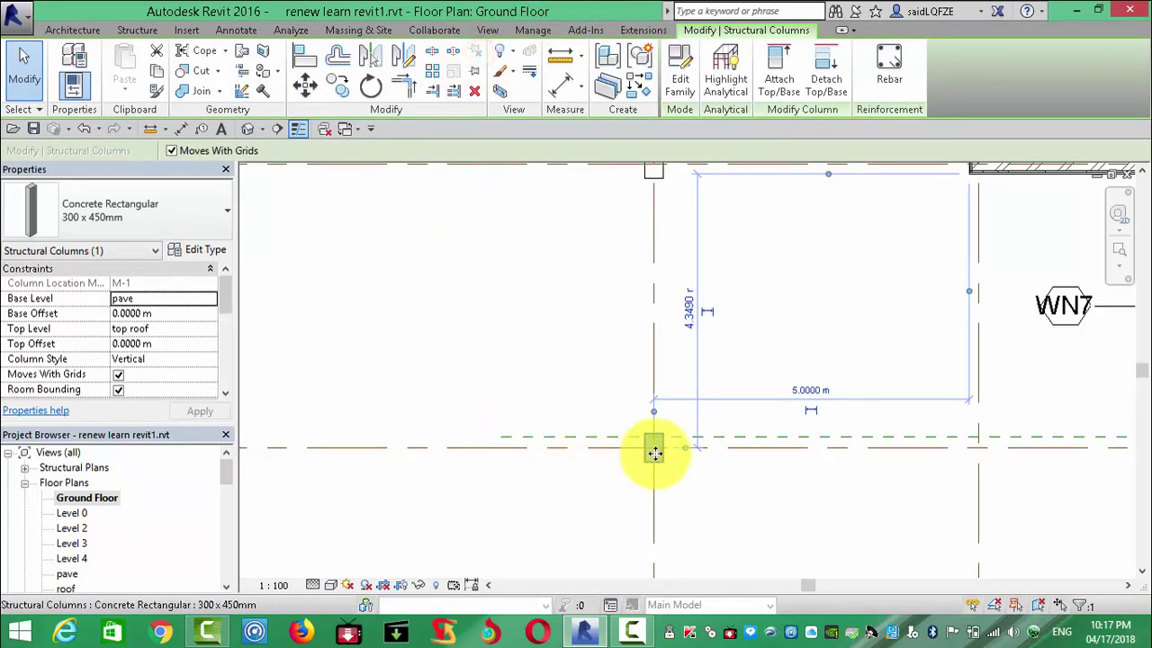
drag(653, 452, 528, 450)
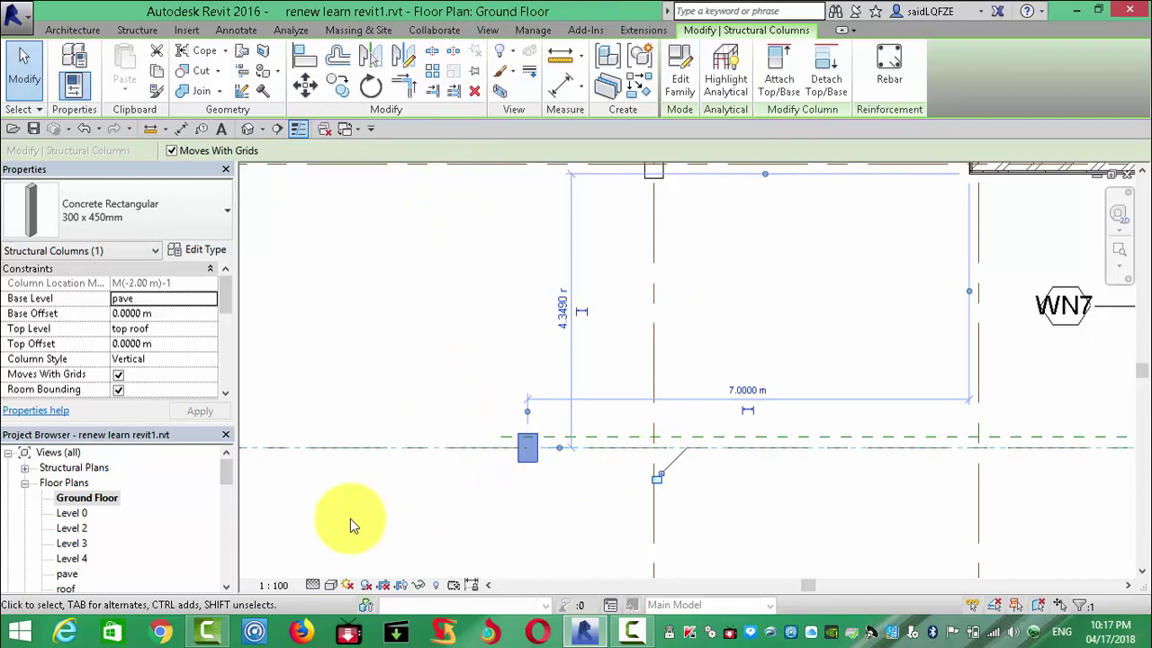
key(ctrl+z)
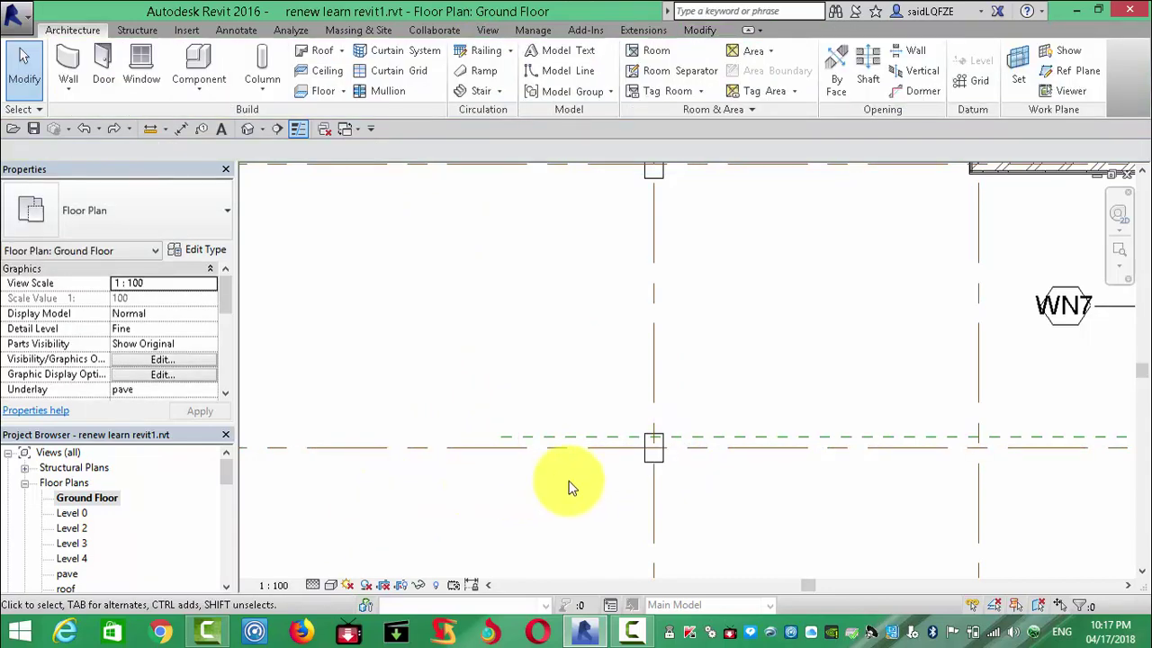
click(647, 454)
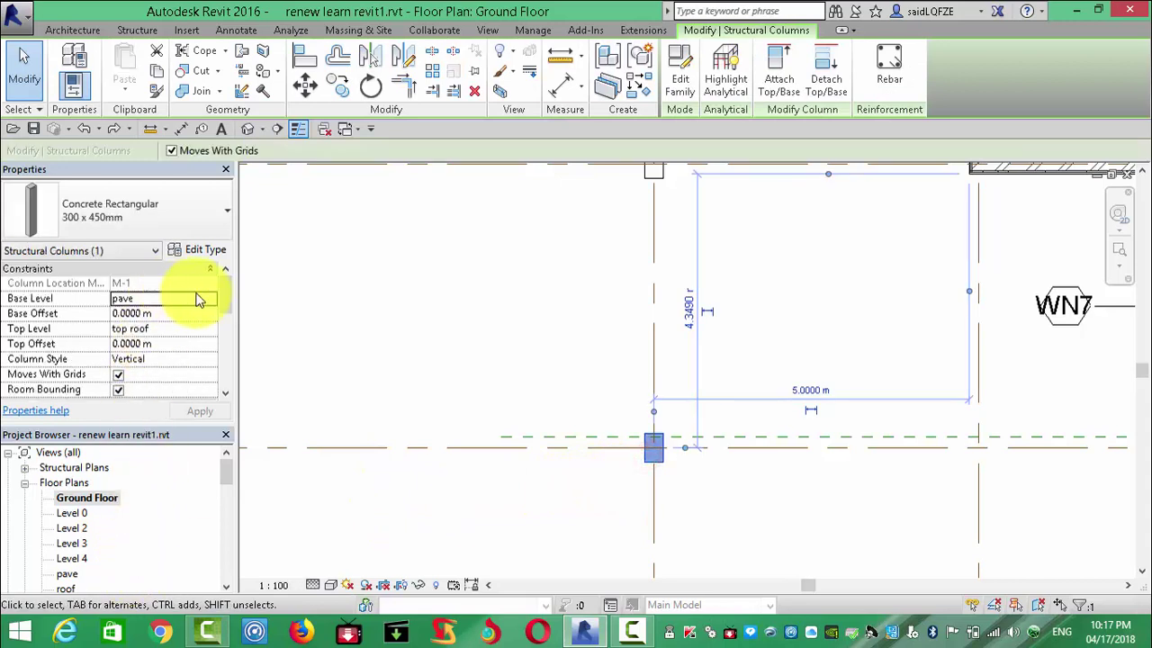
drag(225, 292, 226, 324)
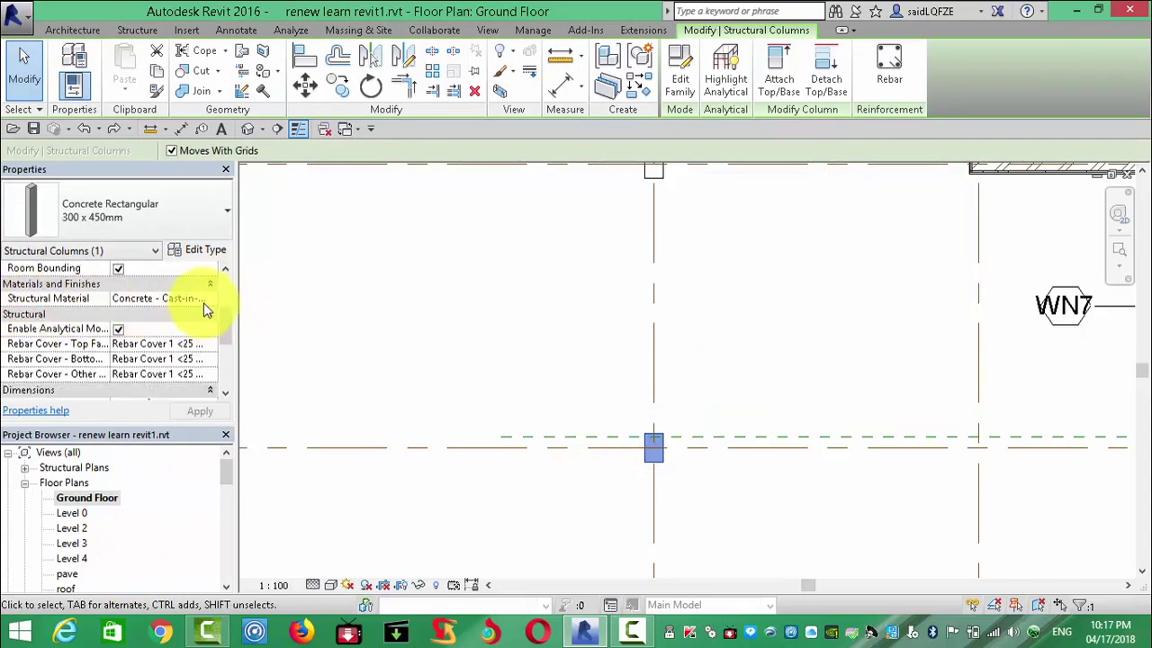
click(209, 302)
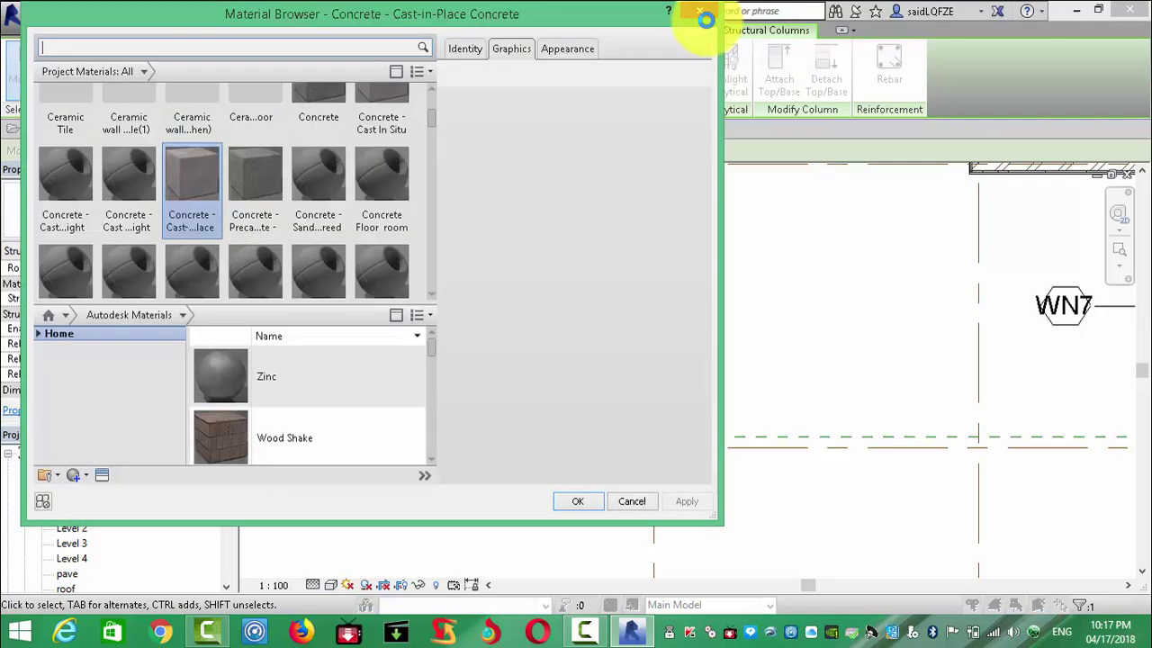
click(701, 18)
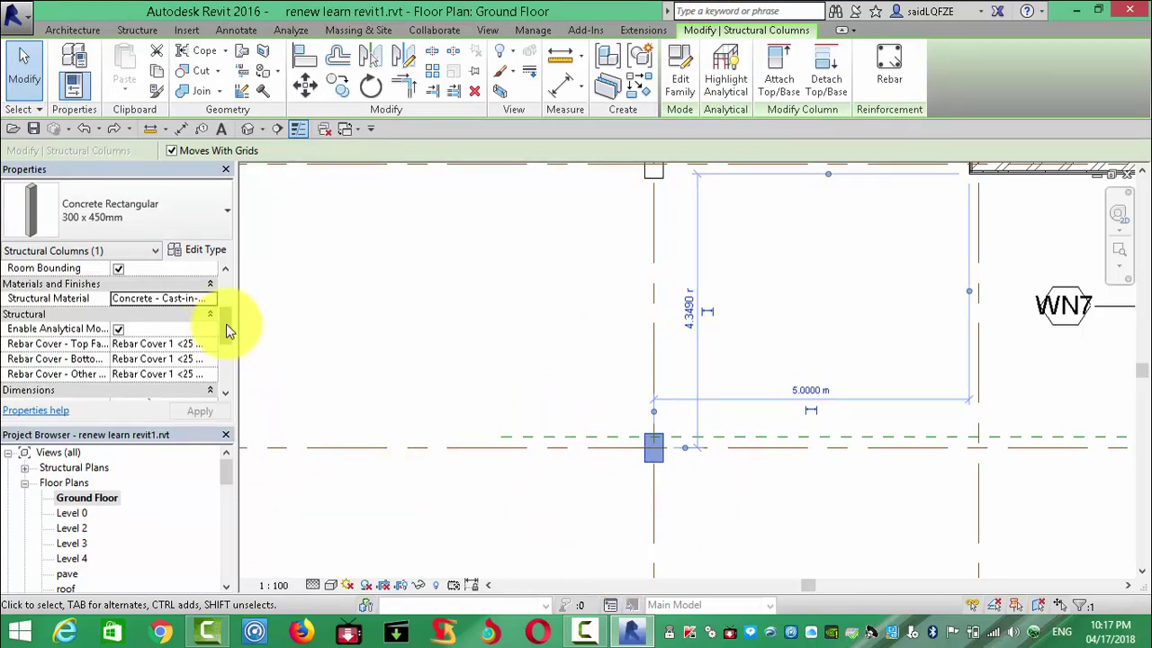
drag(225, 328, 224, 379)
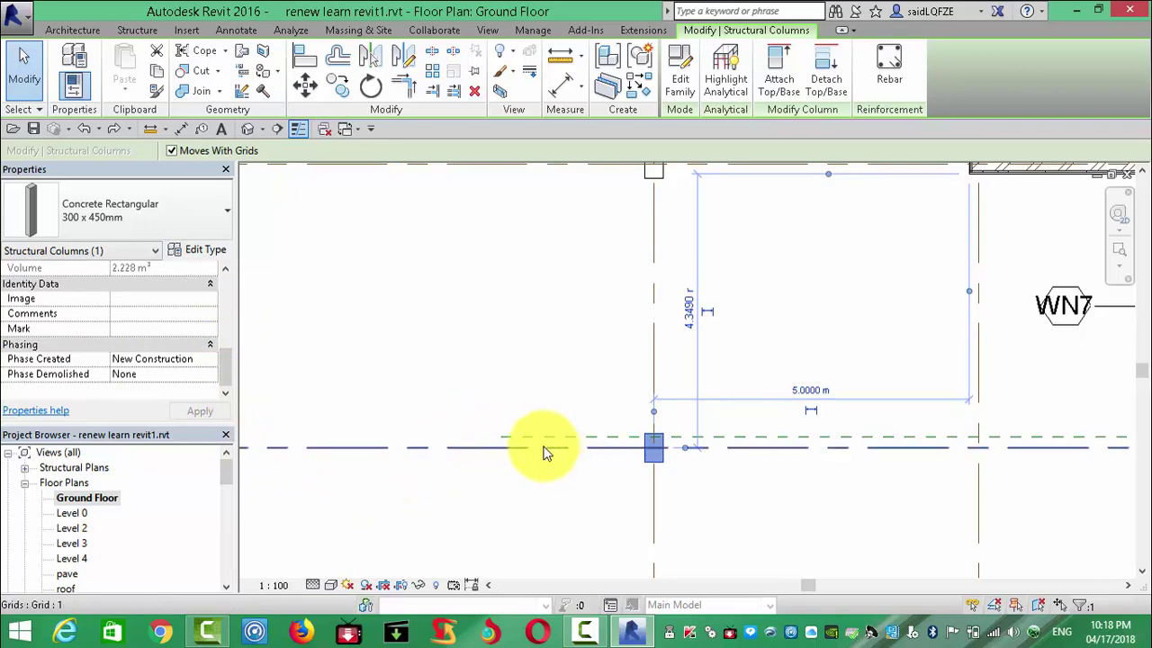
scroll(303, 463, down, 2)
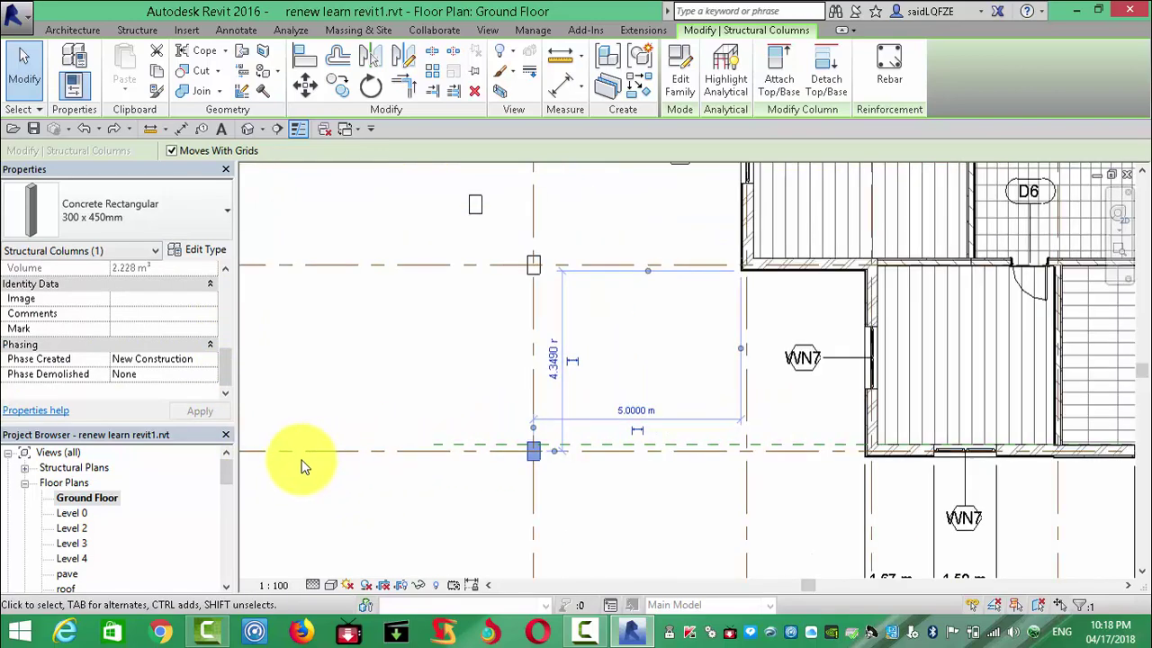
scroll(303, 463, down, 1)
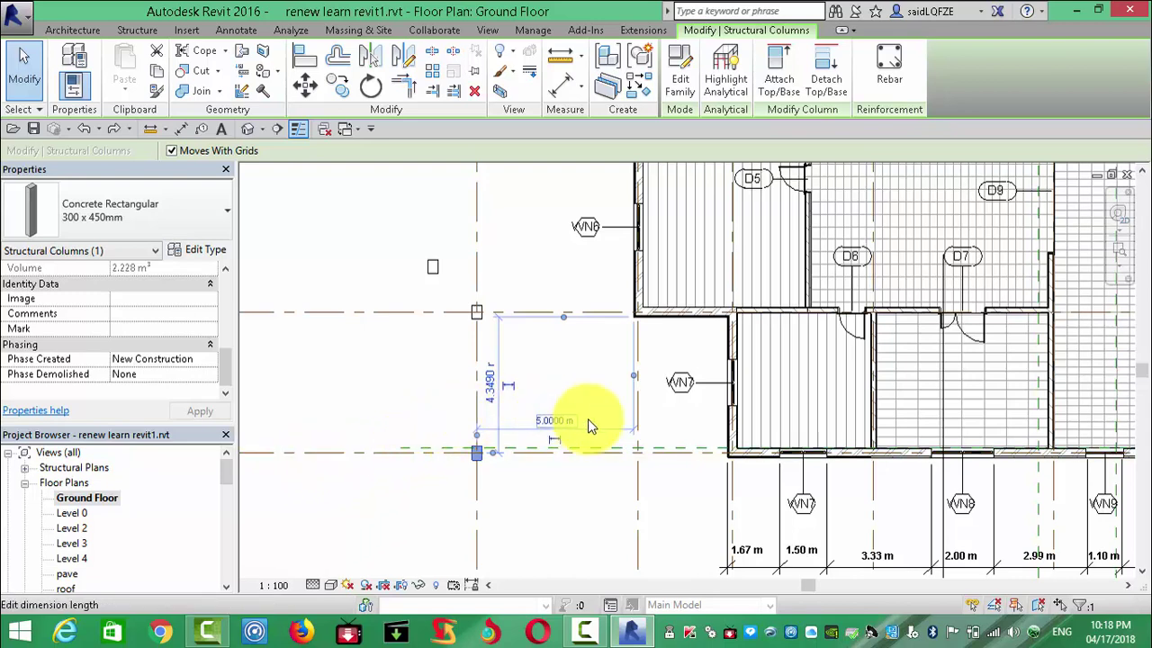
scroll(576, 418, down, 1)
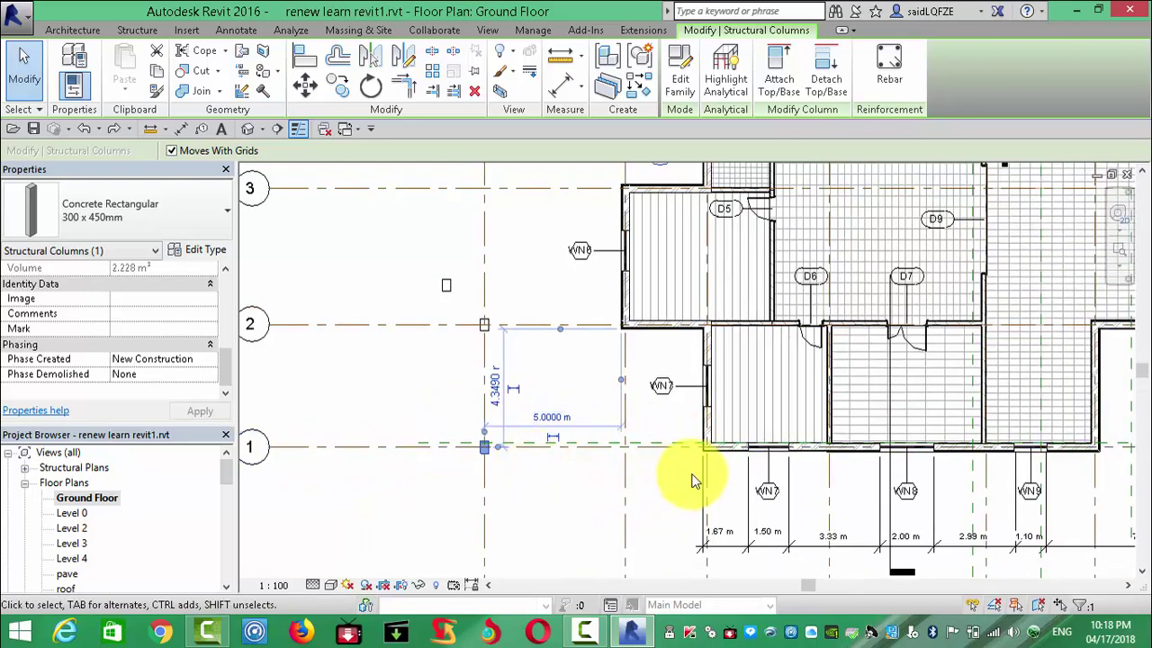
scroll(684, 468, down, 2)
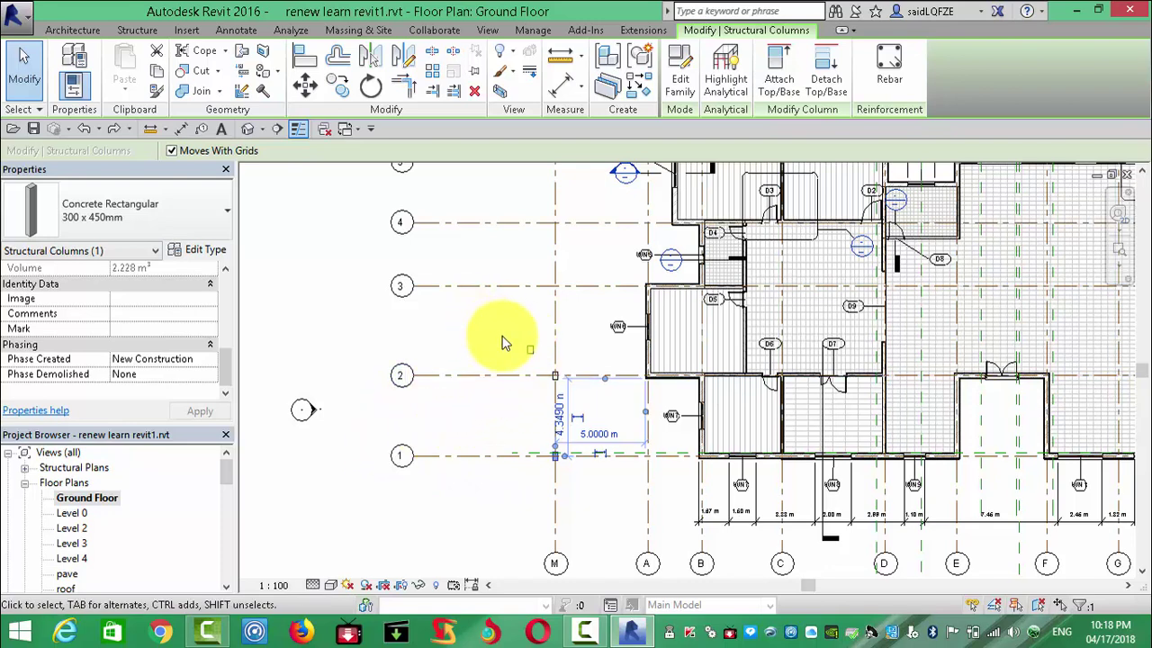
Step: Start vertical Structural Column placement with Rotate after placement turned on
click(81, 30)
click(259, 83)
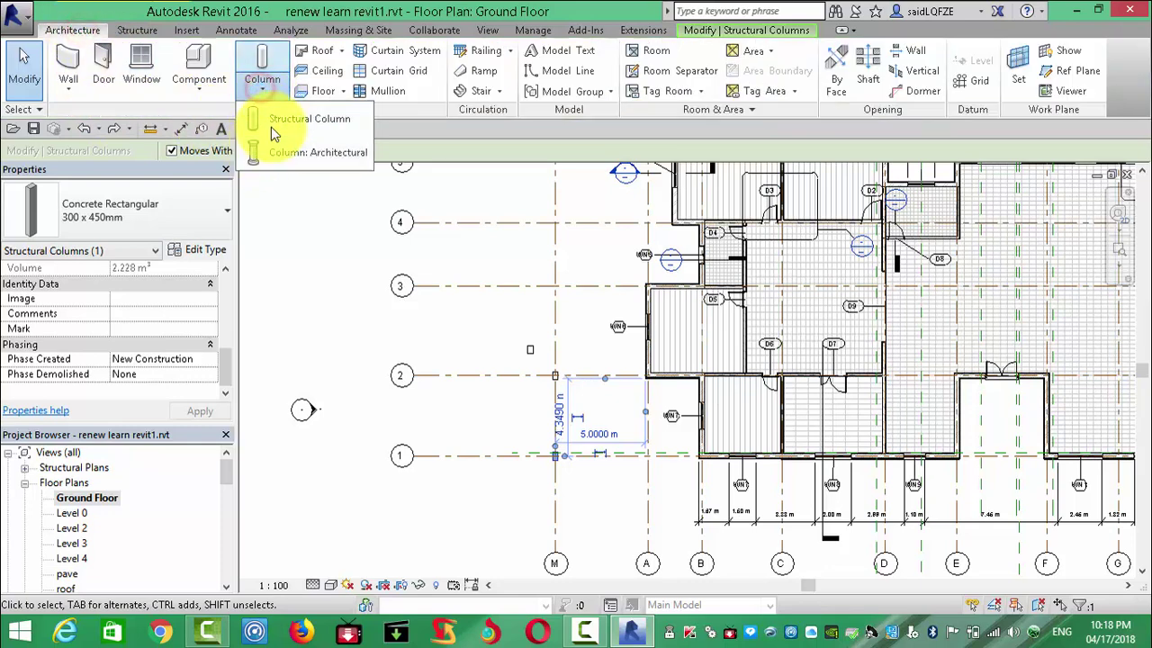
click(274, 119)
scroll(542, 266, up, 3)
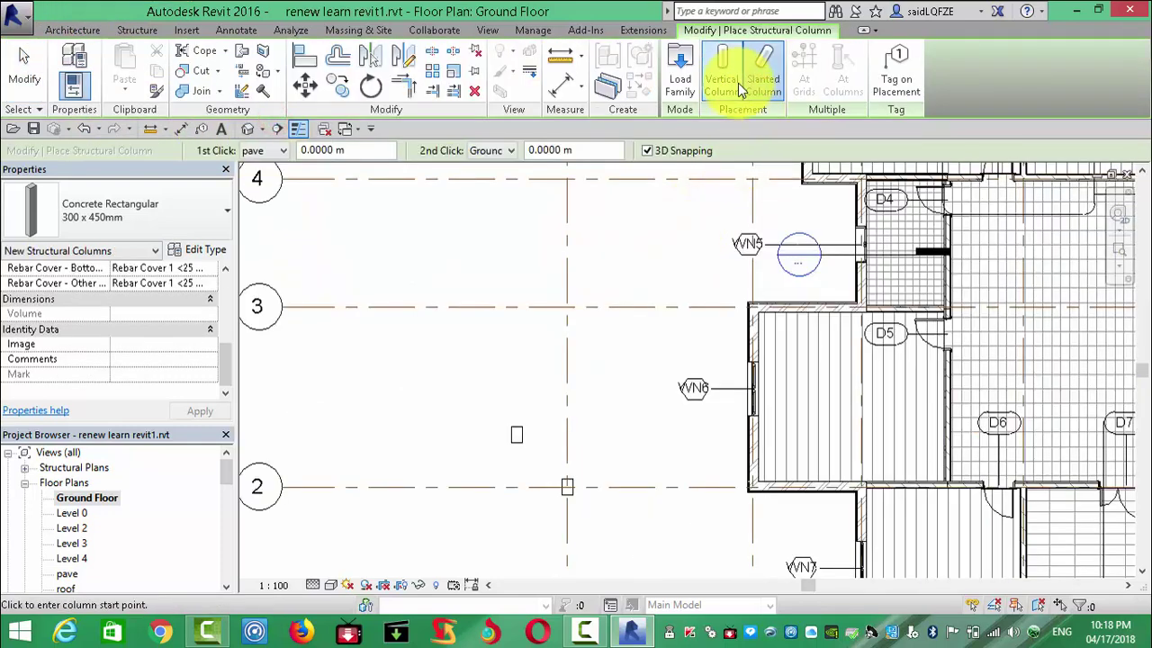
click(726, 63)
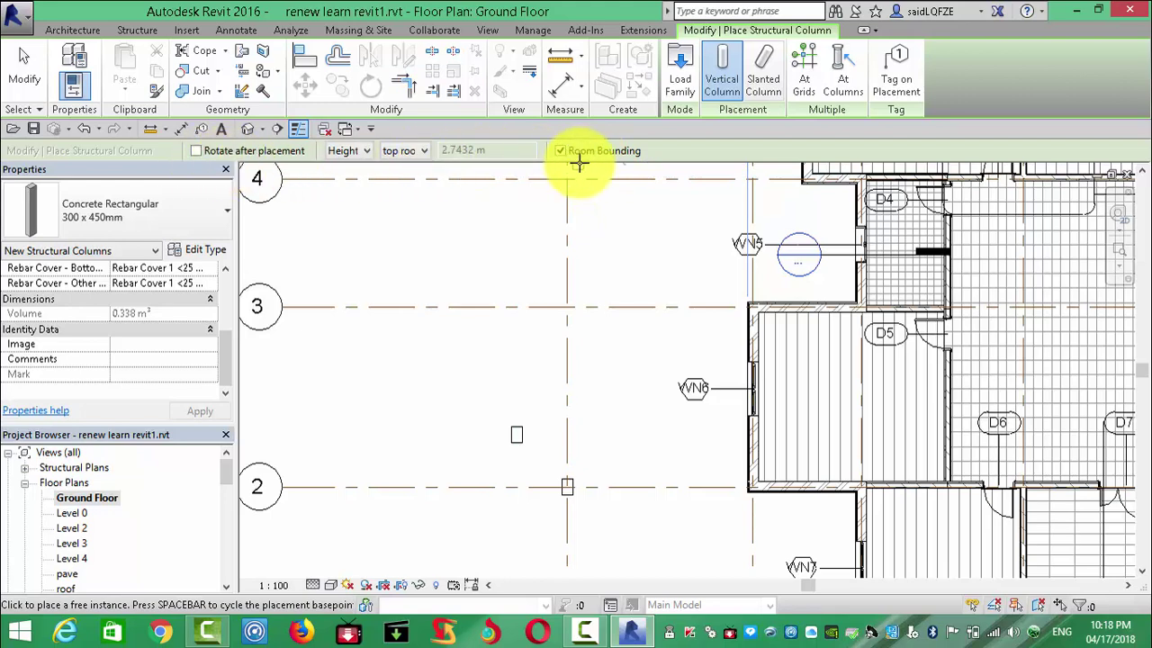
click(761, 79)
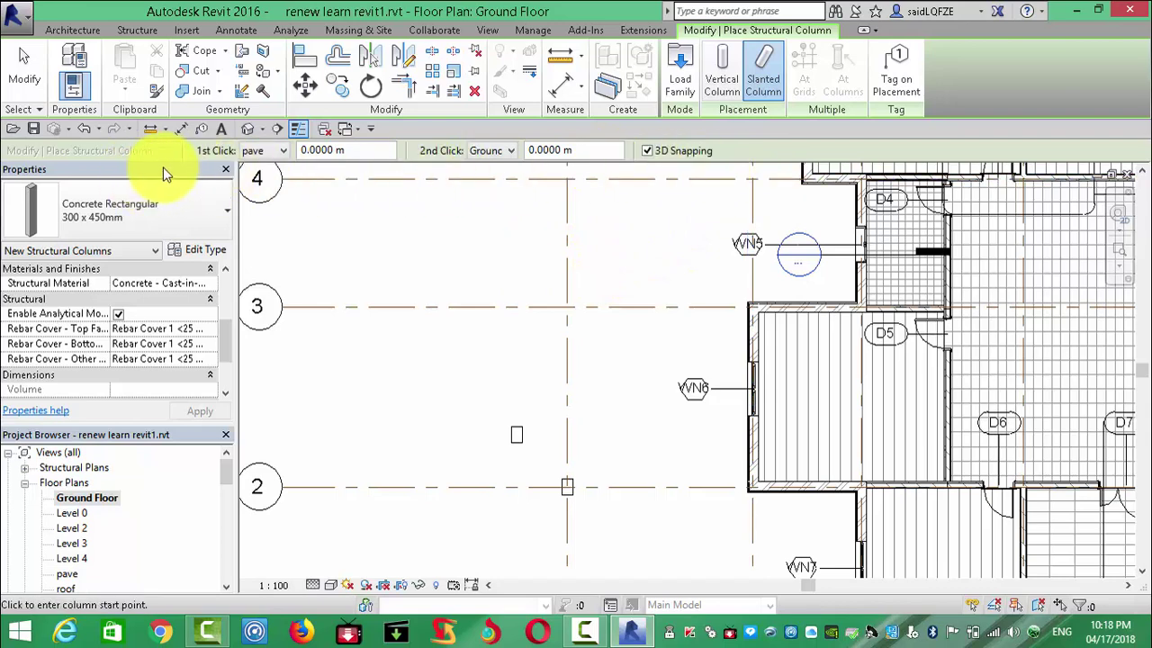
click(722, 70)
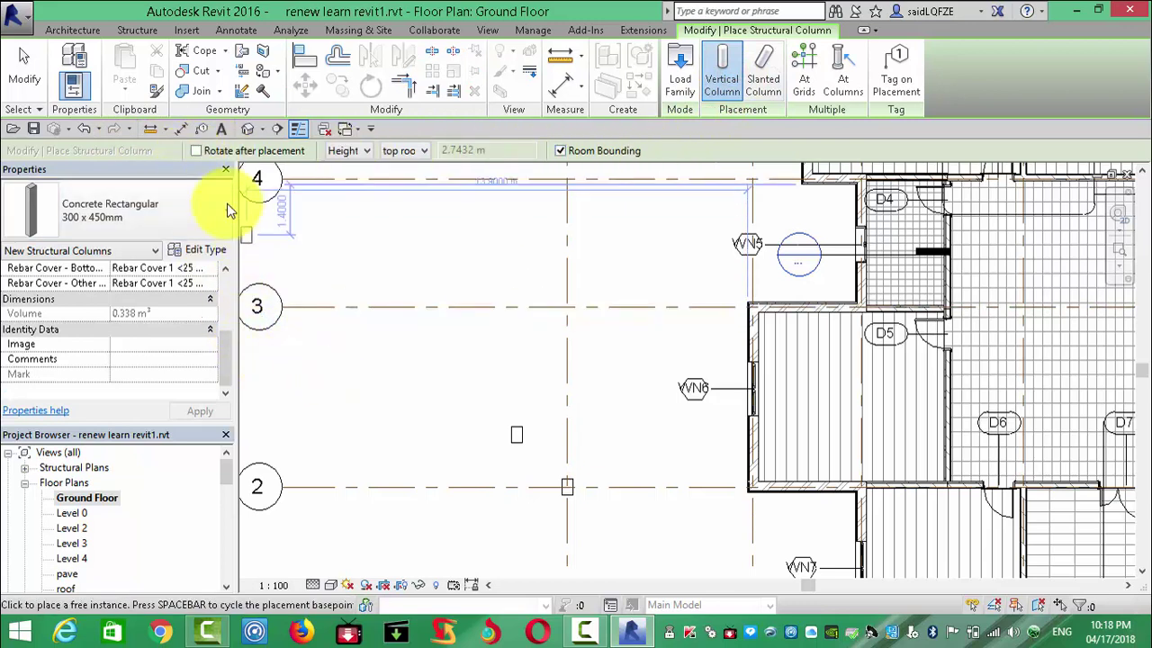
click(196, 151)
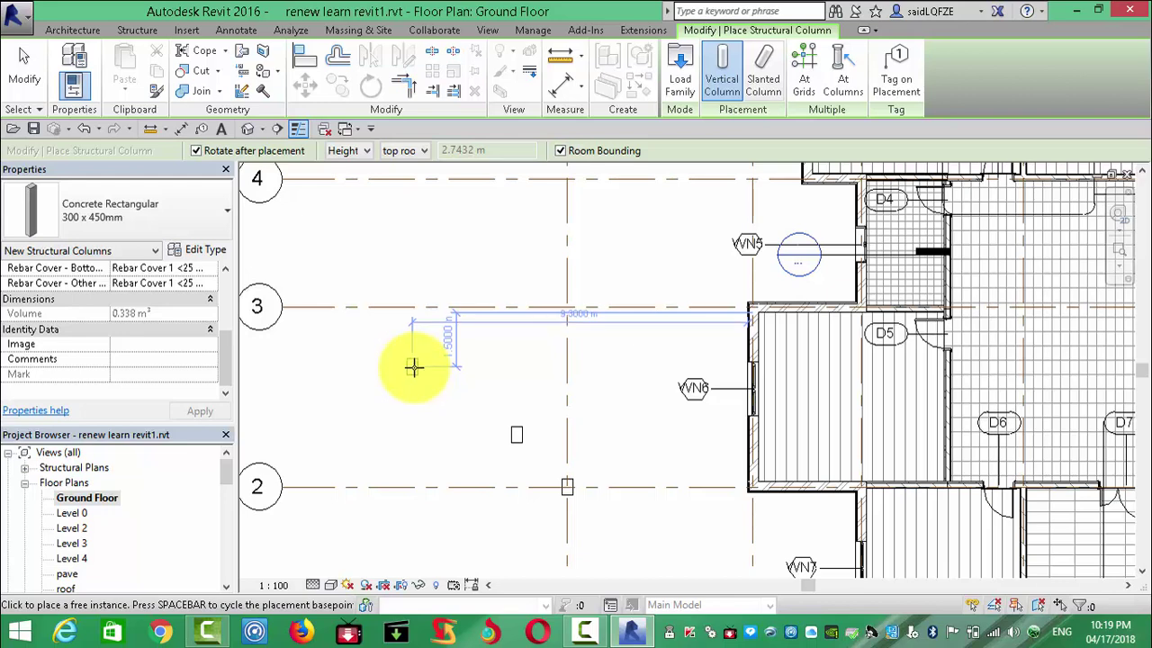
Step: Place two columns near grid 3, each rotated 90° after placement
click(440, 386)
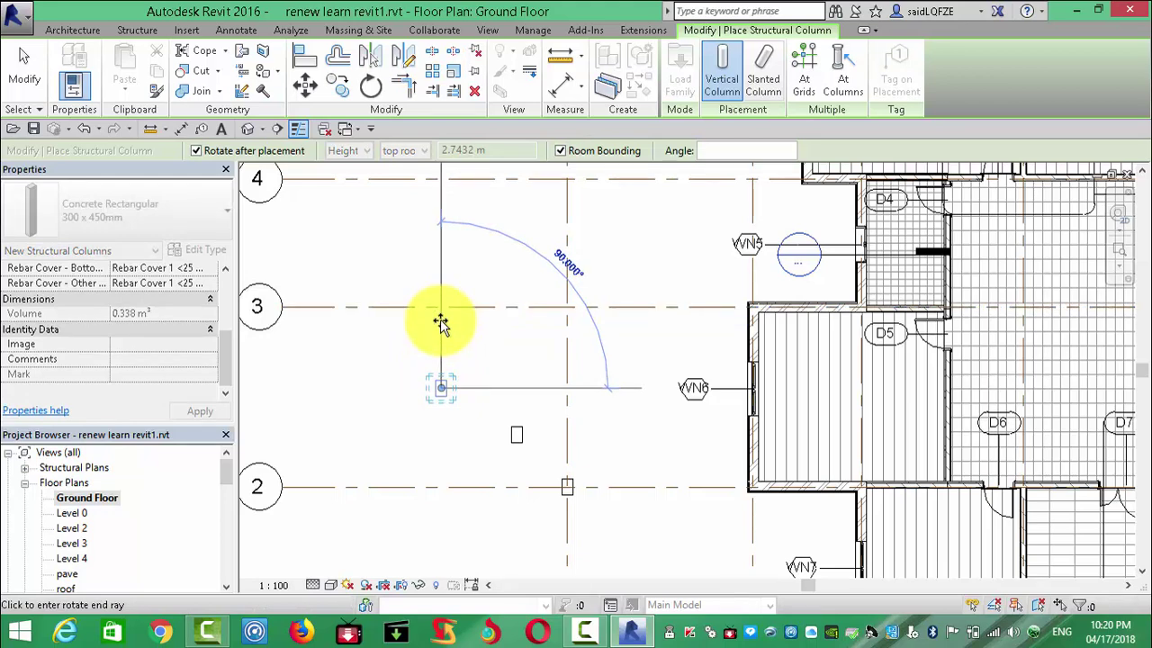
click(441, 324)
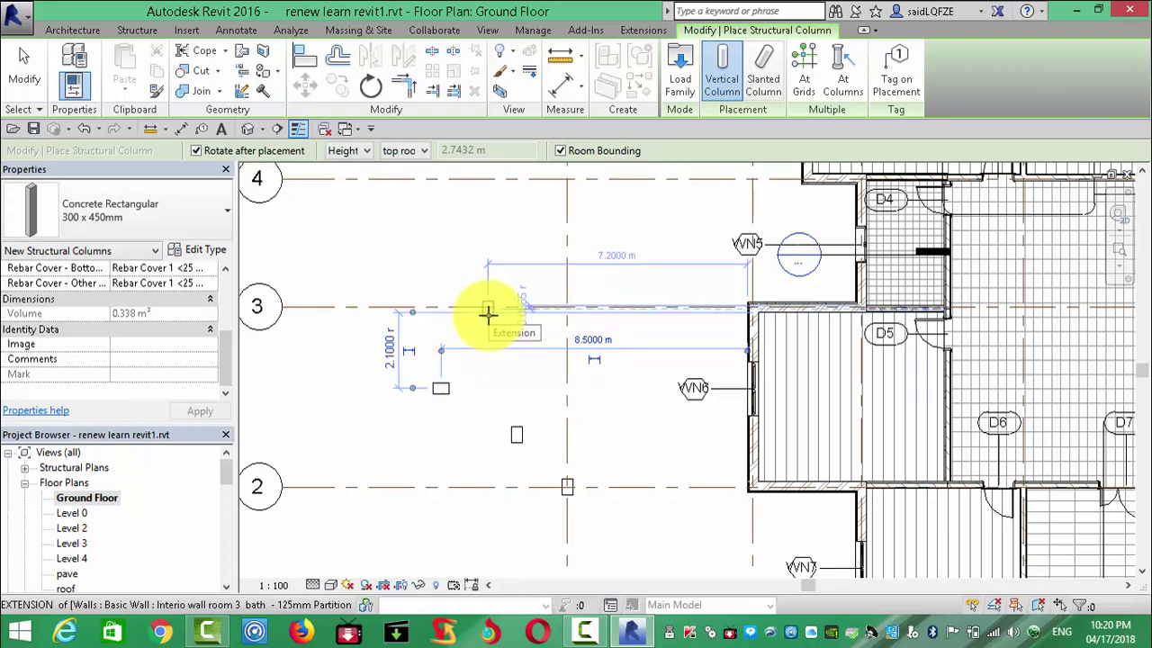
click(504, 369)
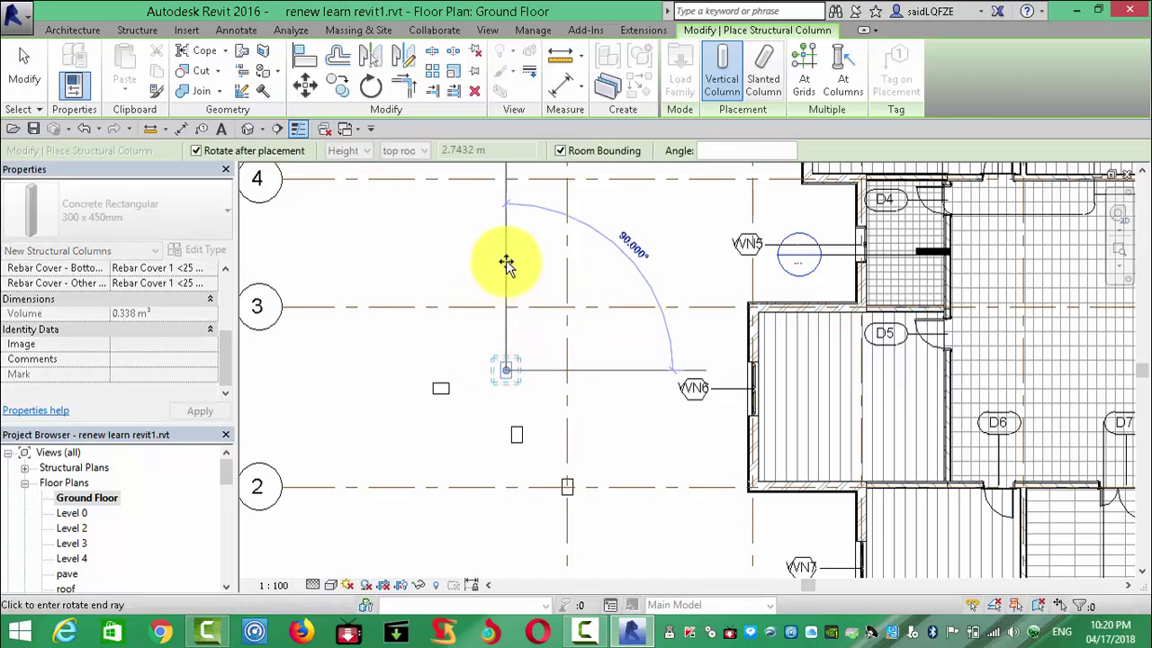
click(506, 263)
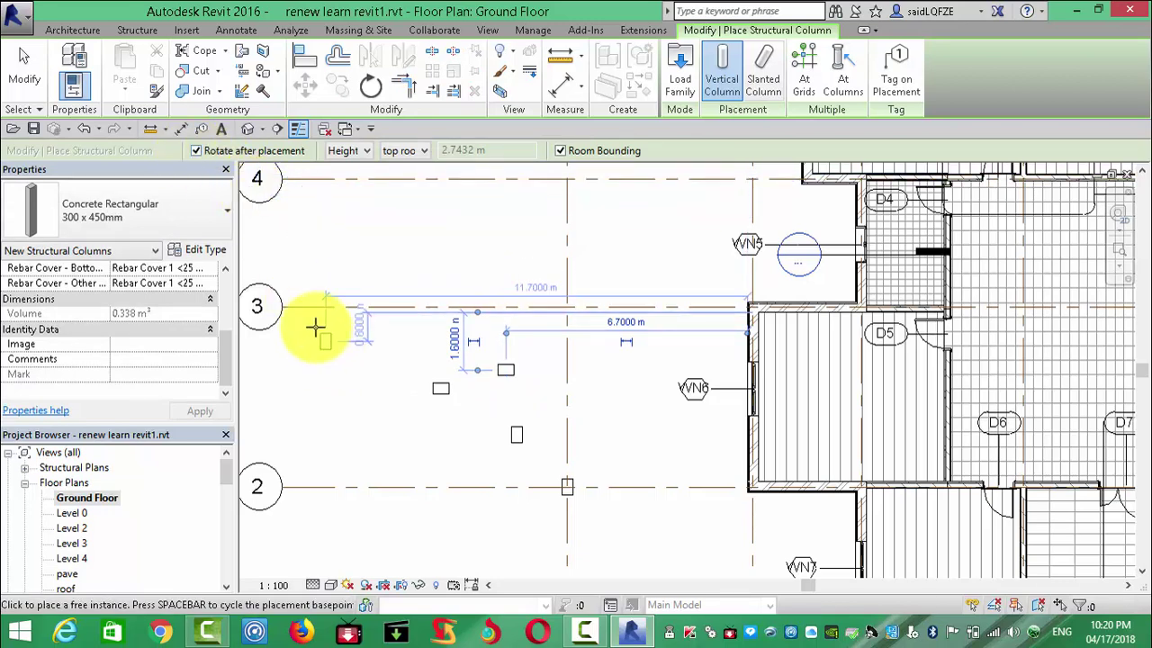
Step: Turn off Rotate after placement, place three more columns between grids 2 and 4, then cancel
click(196, 150)
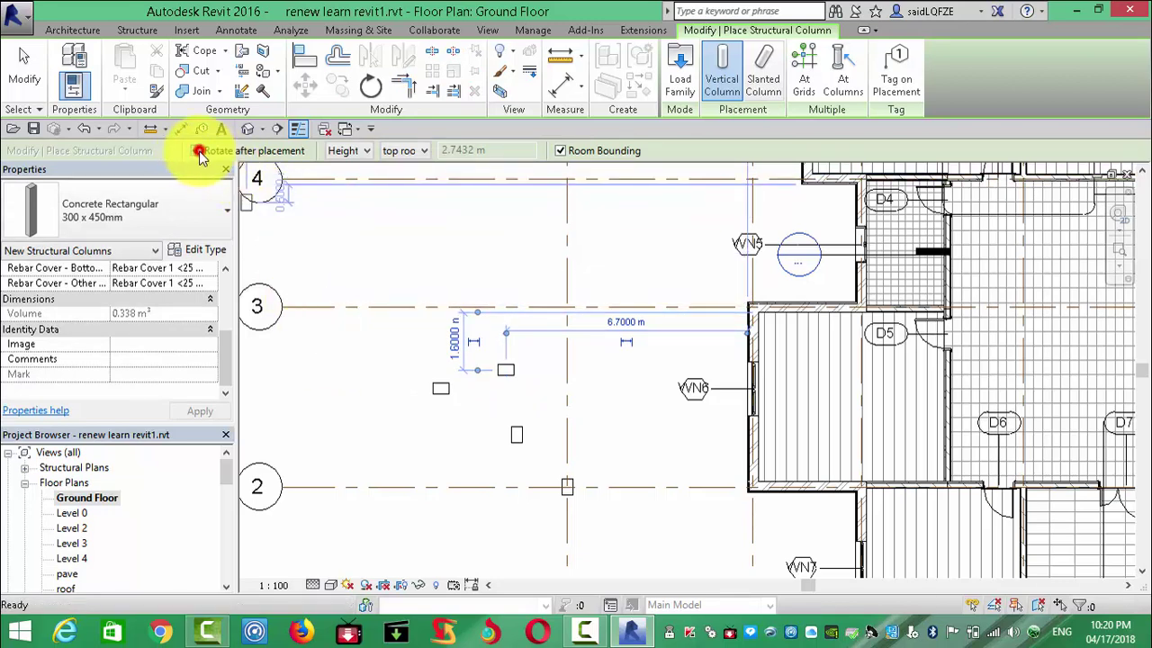
click(361, 416)
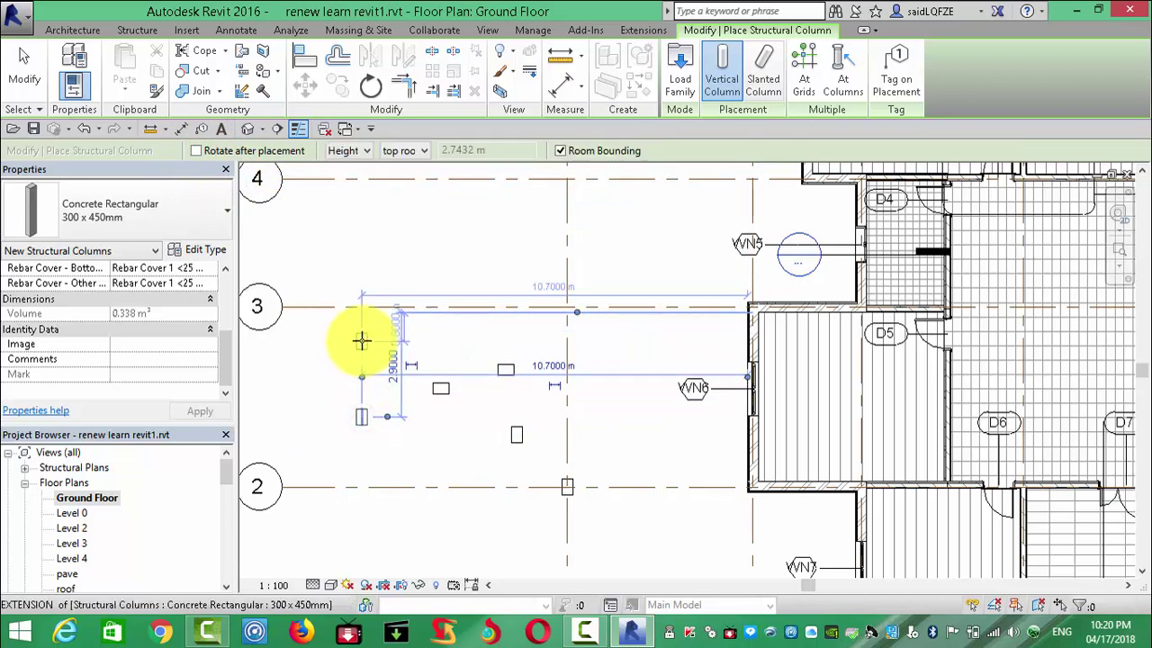
click(361, 340)
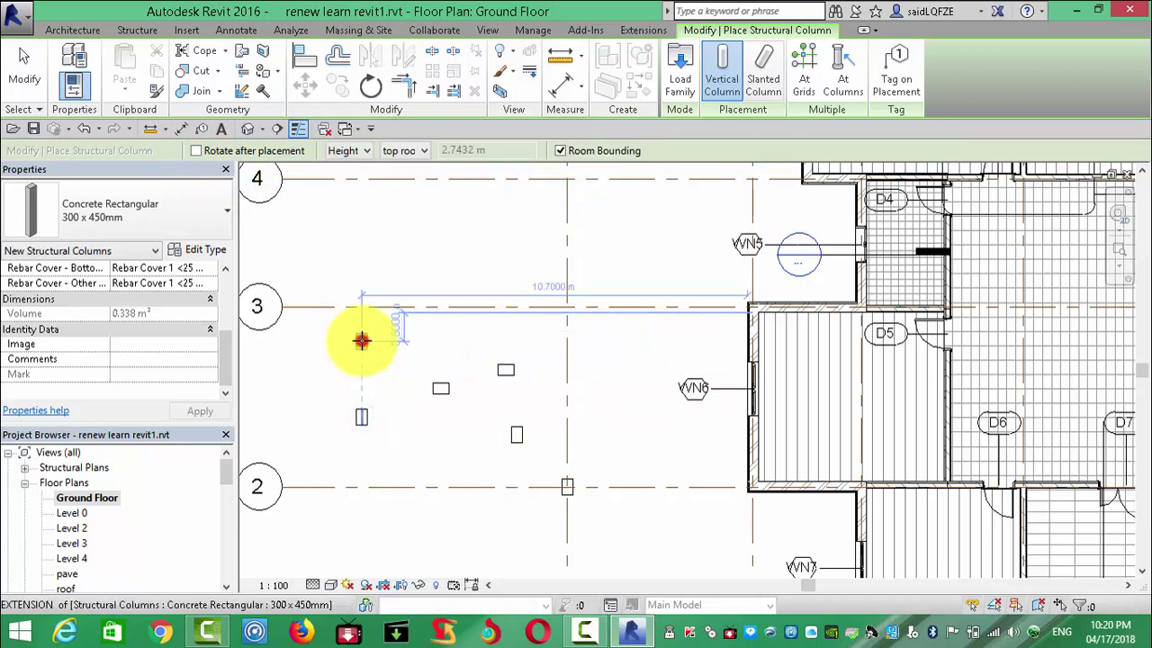
click(400, 238)
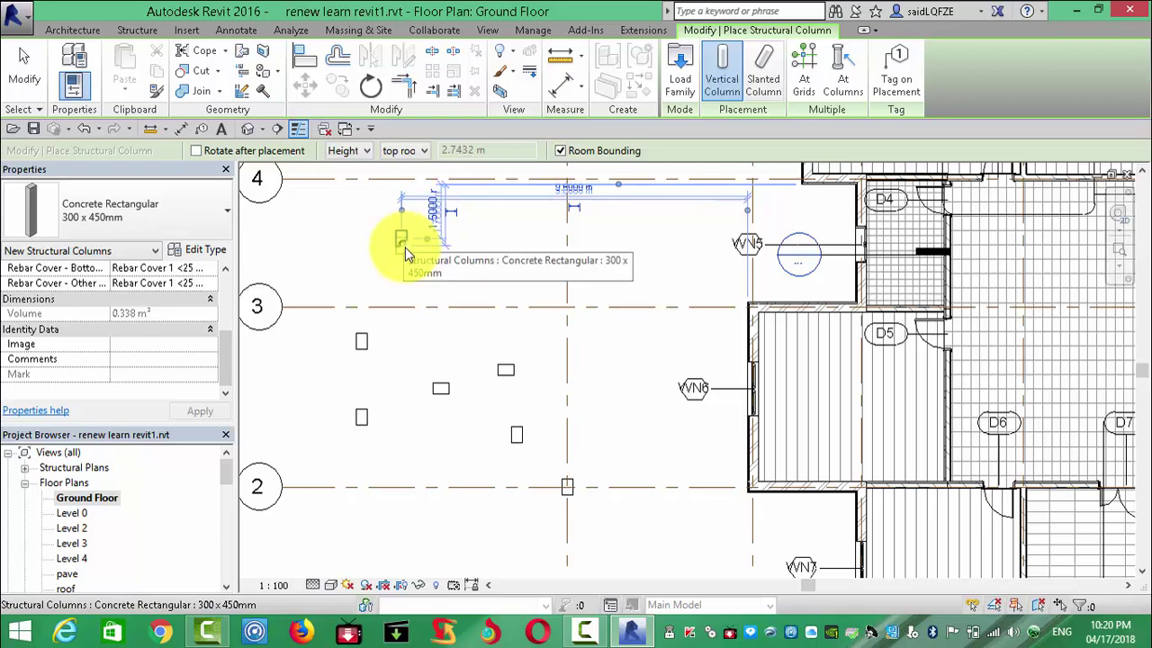
right_click(432, 256)
click(450, 260)
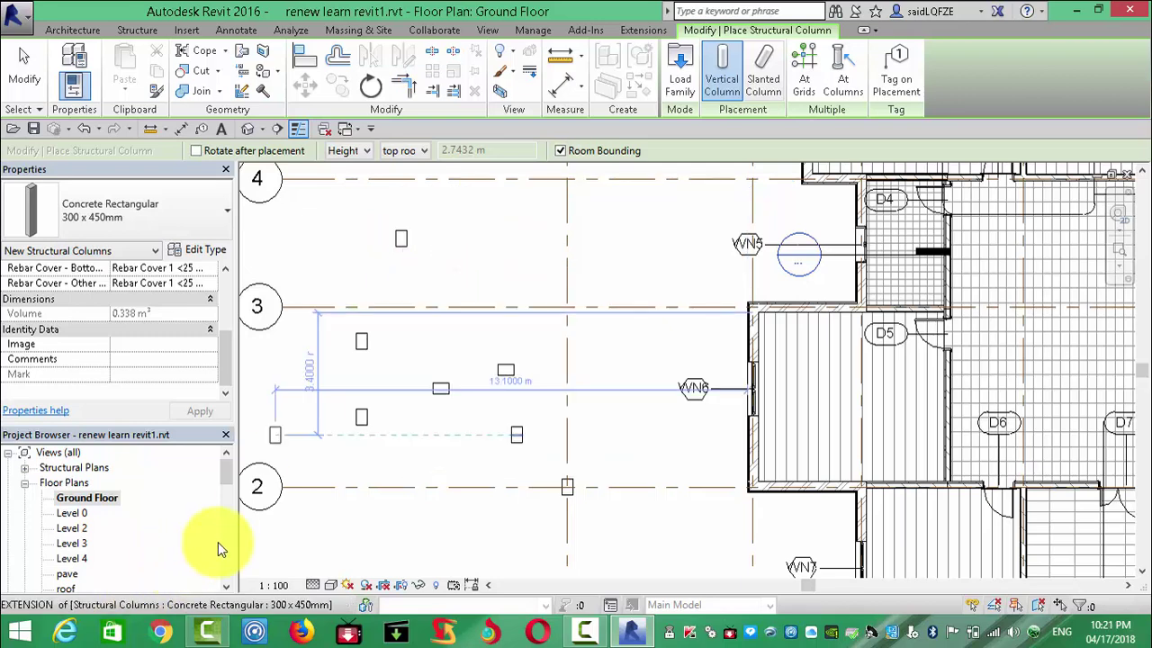
Step: Window-select and delete the trial columns, including the last one near grid 4
key(Escape)
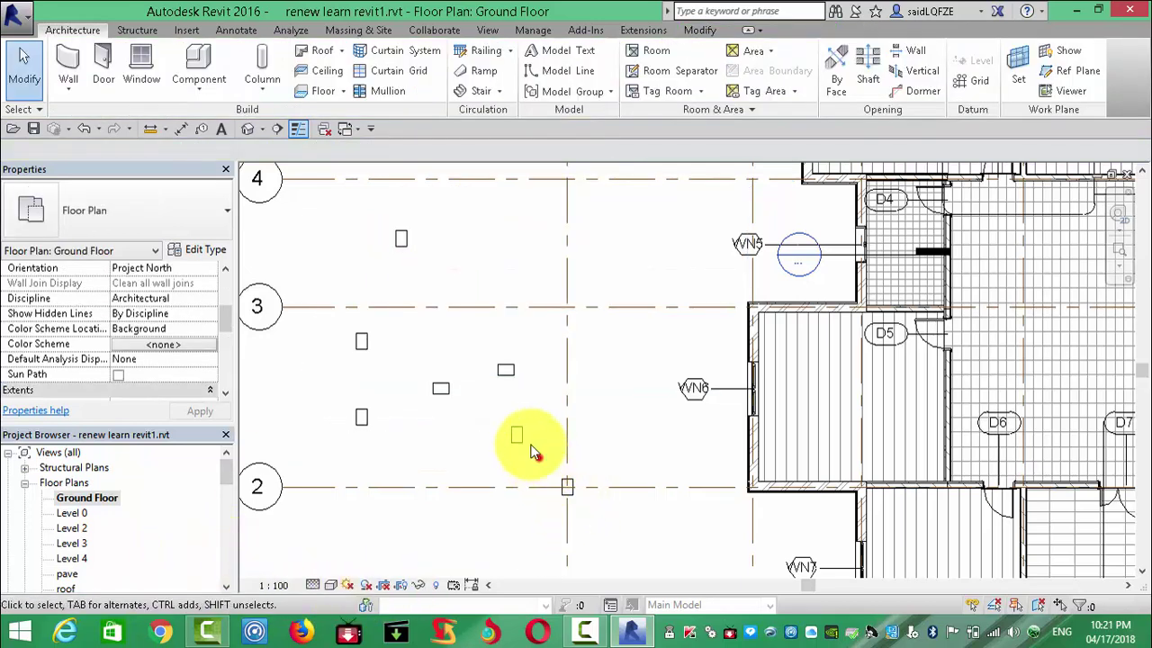
drag(541, 462, 331, 345)
key(Delete)
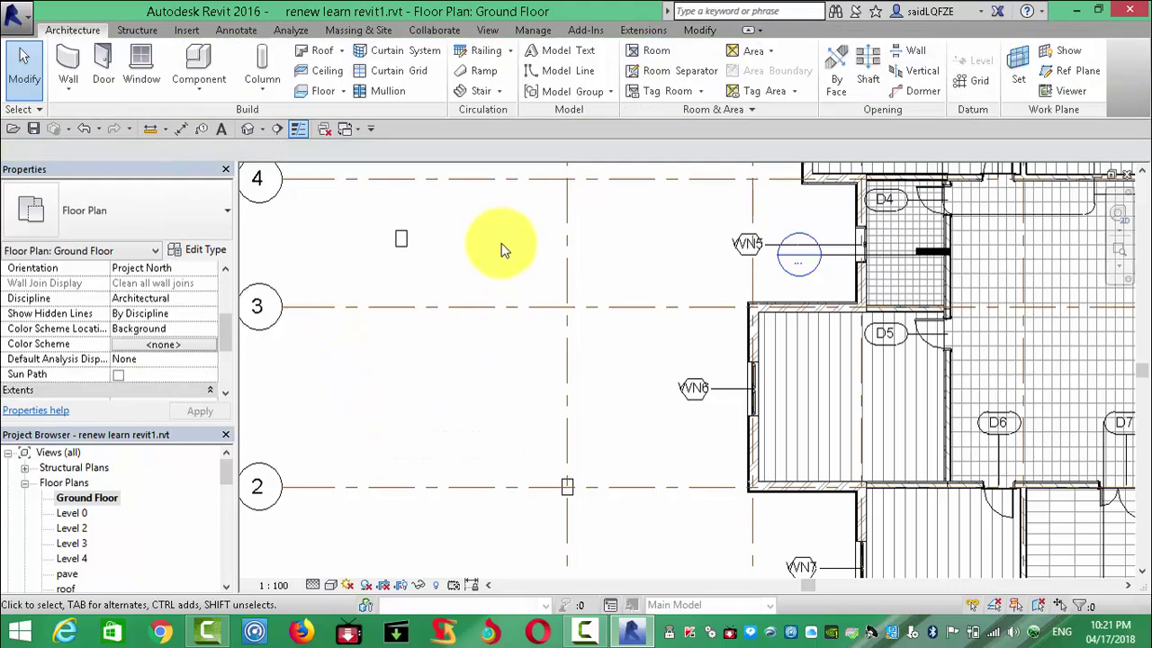
drag(450, 253, 337, 217)
key(Delete)
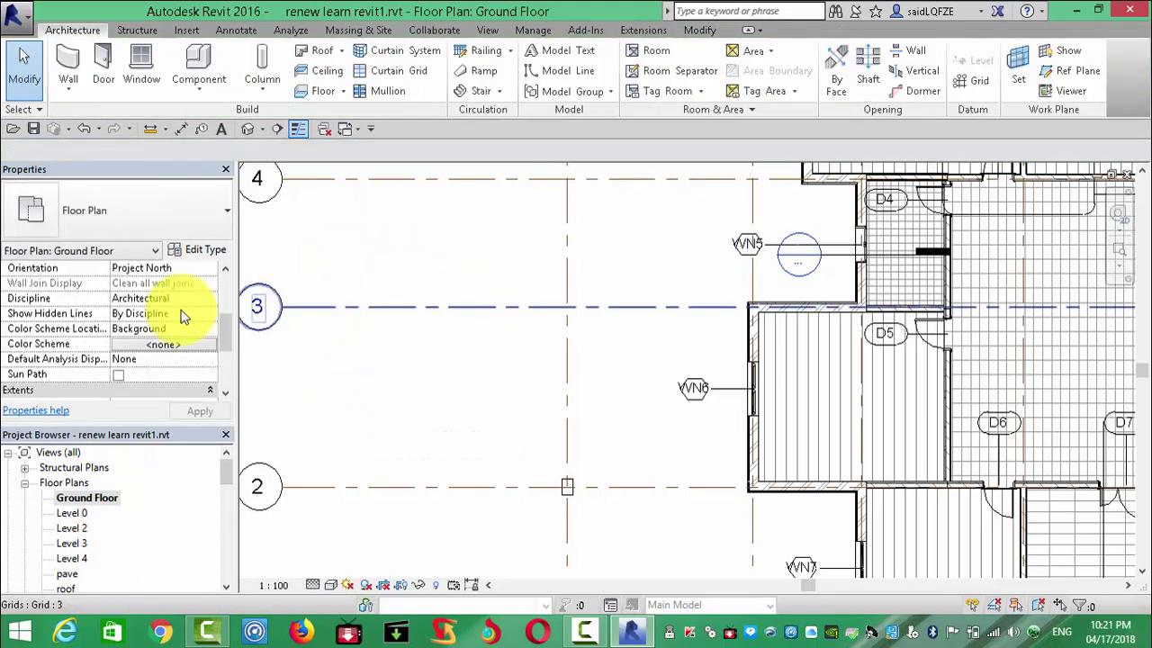
scroll(180, 321, down, 2)
scroll(342, 449, down, 2)
scroll(329, 432, down, 1)
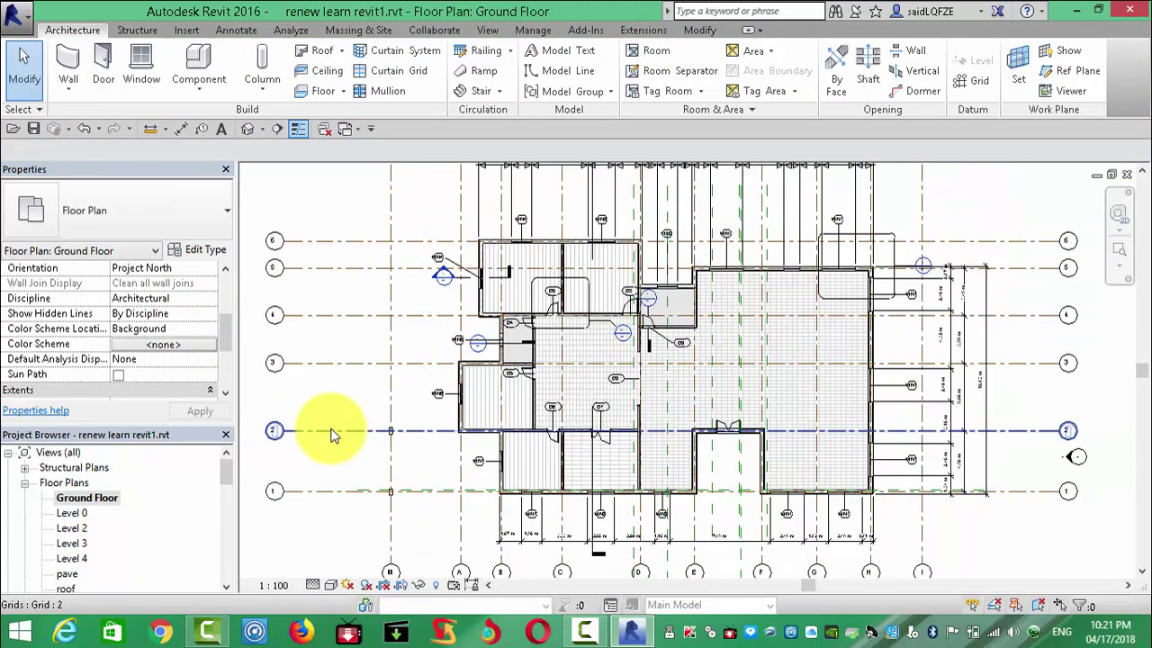
scroll(576, 574, up, 1)
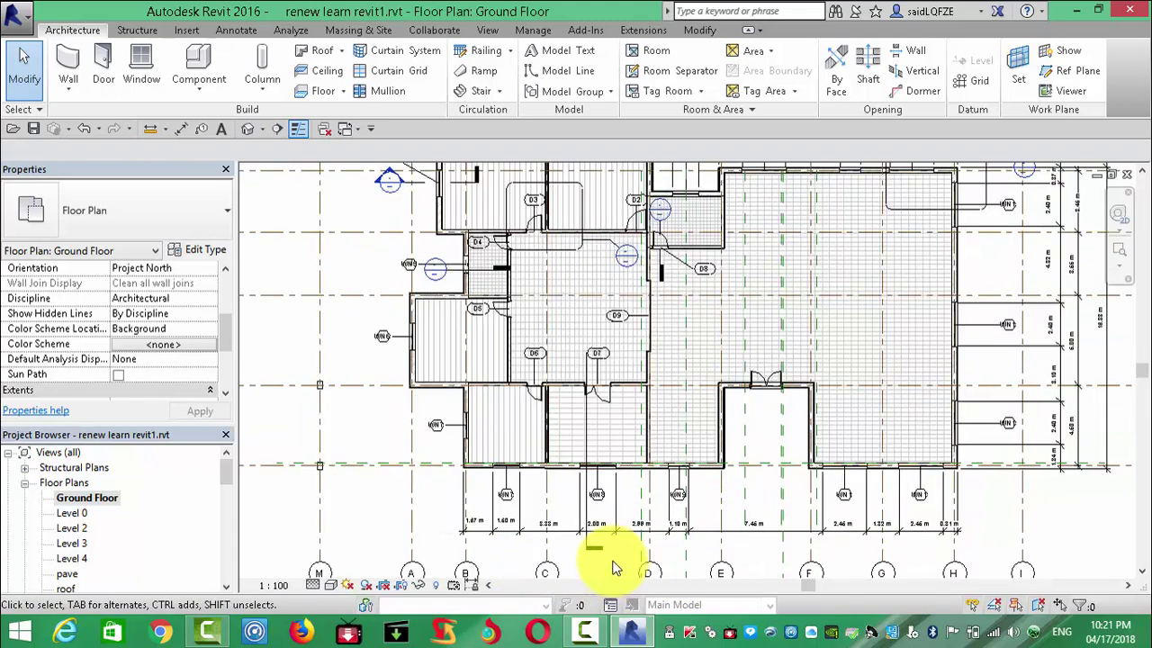
scroll(540, 521, up, 1)
scroll(519, 505, down, 1)
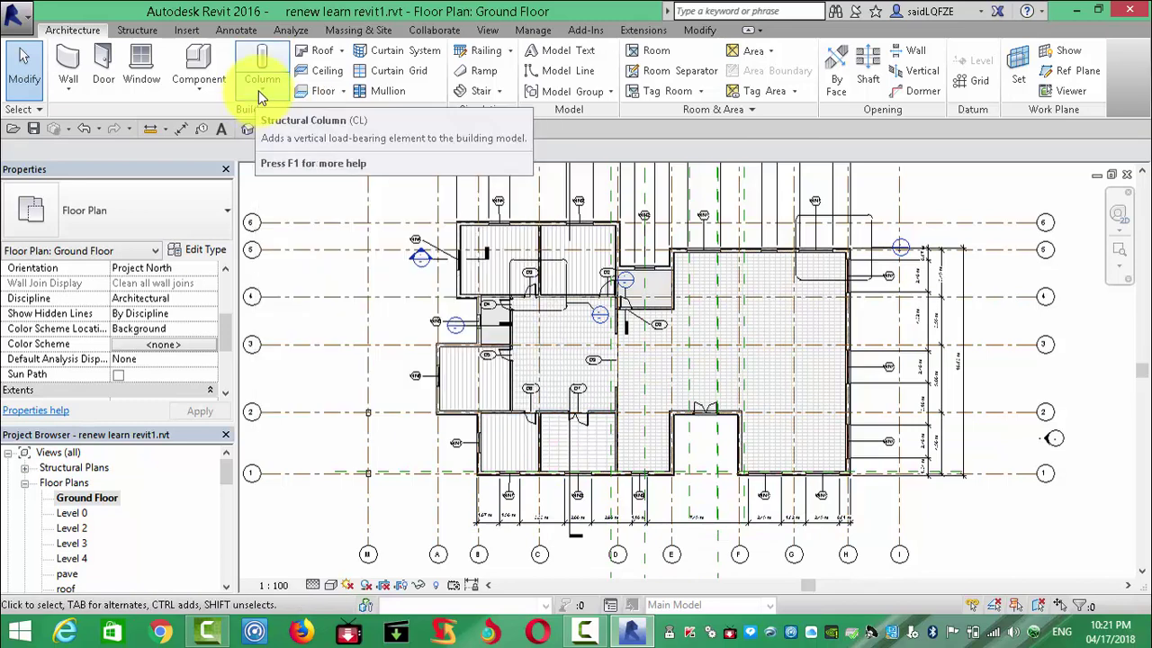
Step: Start Structural Column placement again, zoom out, then end it with Esc
click(260, 91)
click(270, 117)
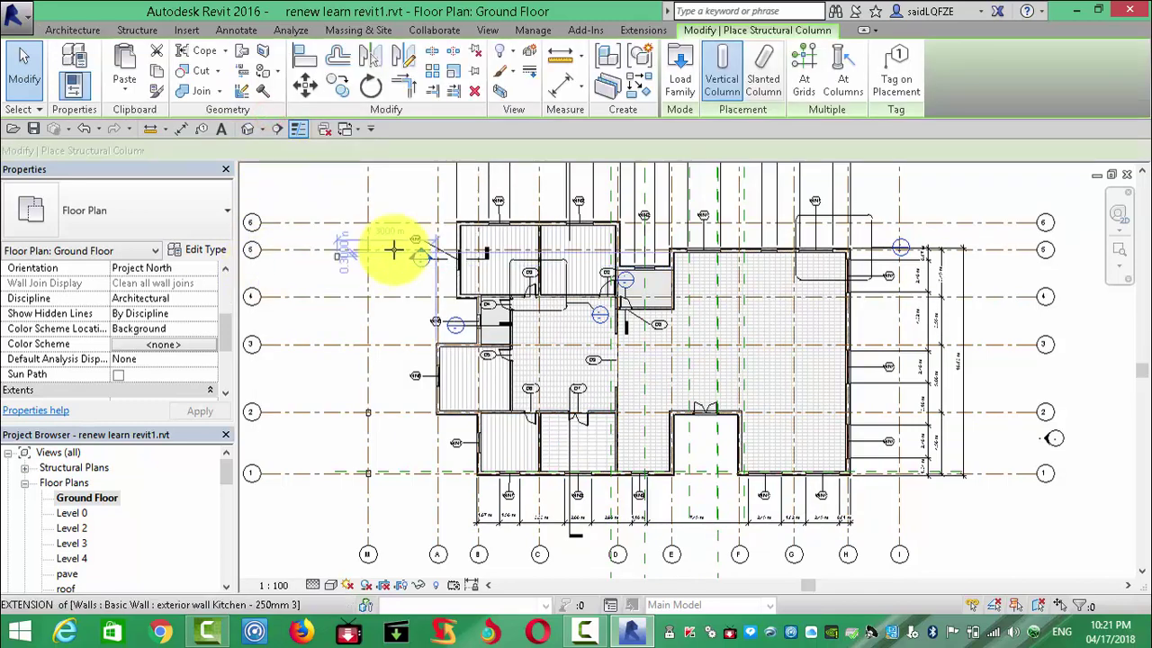
scroll(432, 230, down, 2)
scroll(861, 360, down, 1)
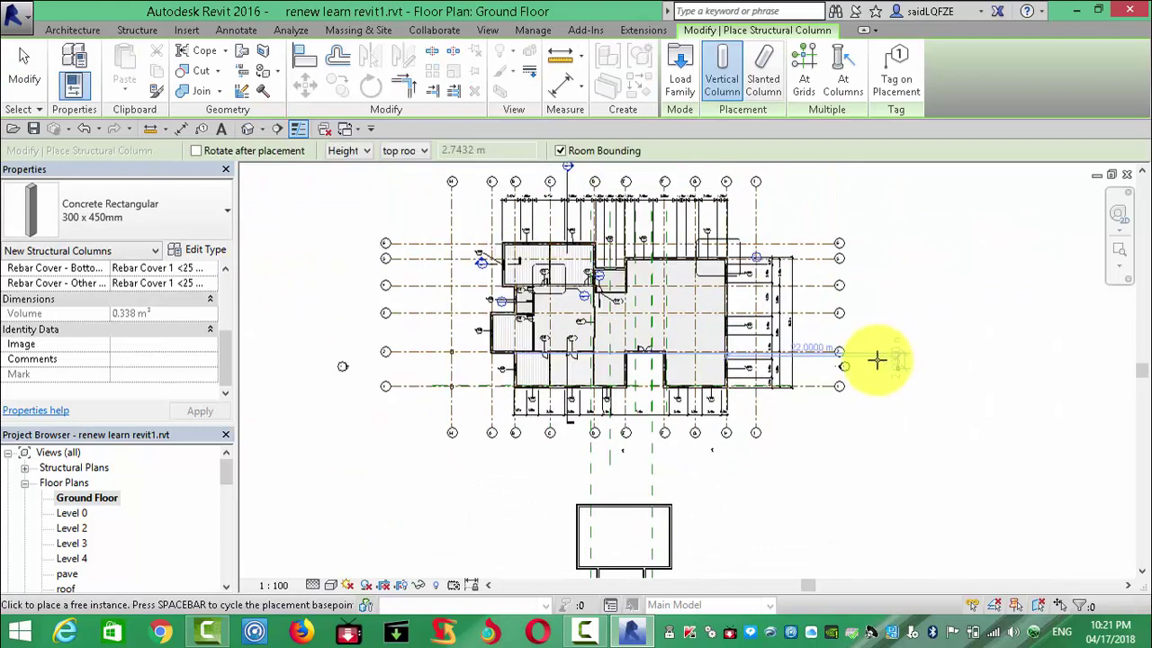
scroll(733, 455, down, 1)
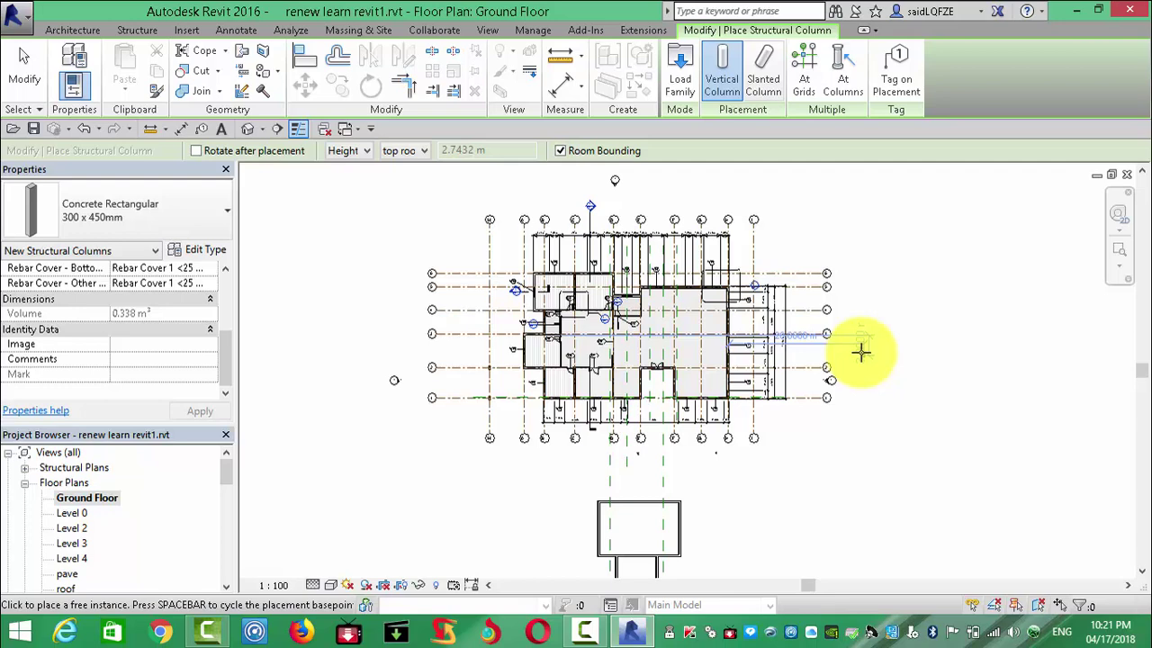
key(Escape)
key(Escape)
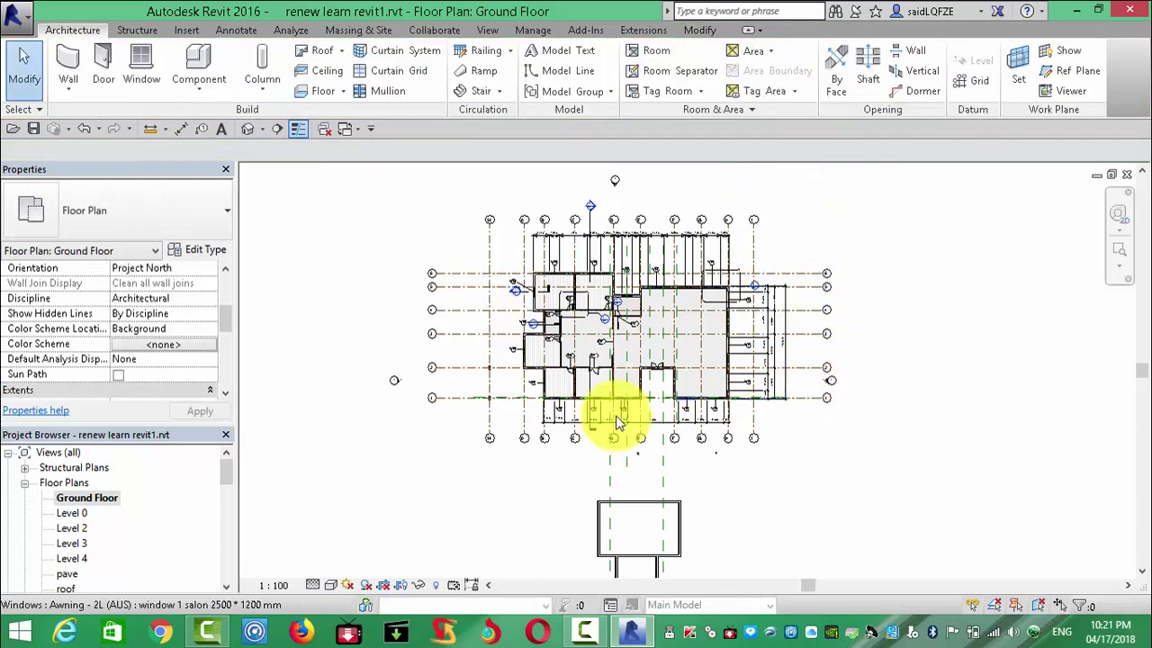
Step: Window-select the whole building and filter the selection down to Walls only
scroll(617, 423, up, 3)
scroll(617, 571, down, 1)
scroll(763, 306, up, 2)
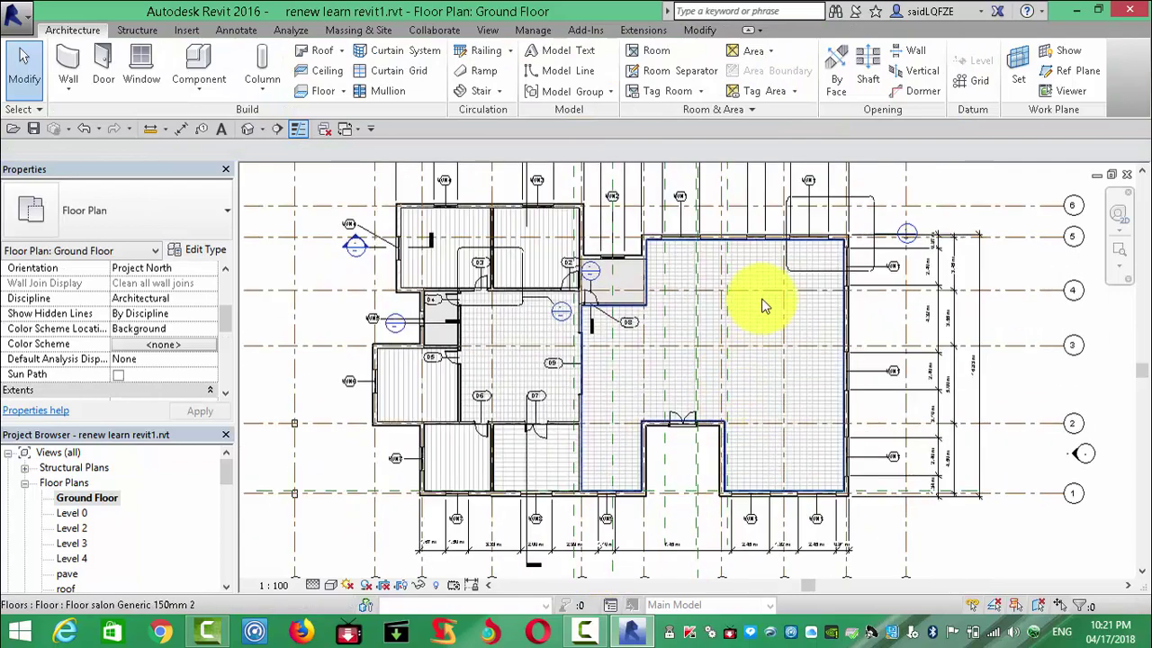
click(829, 339)
scroll(828, 338, down, 2)
scroll(807, 330, down, 2)
scroll(575, 376, down, 1)
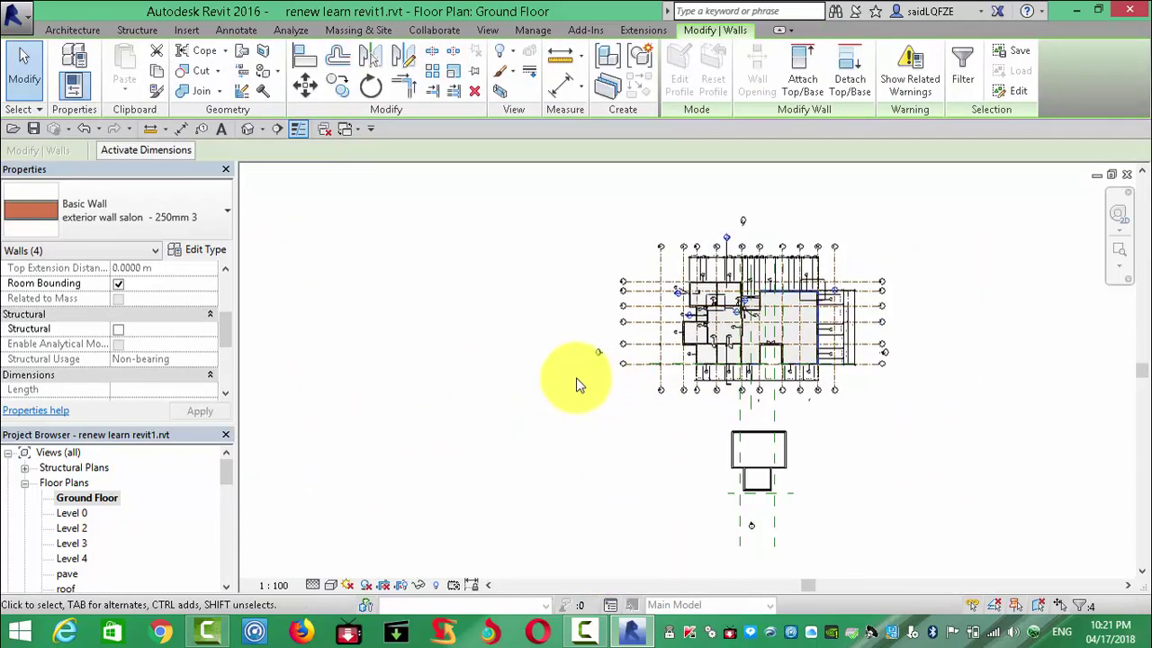
drag(578, 203, 984, 419)
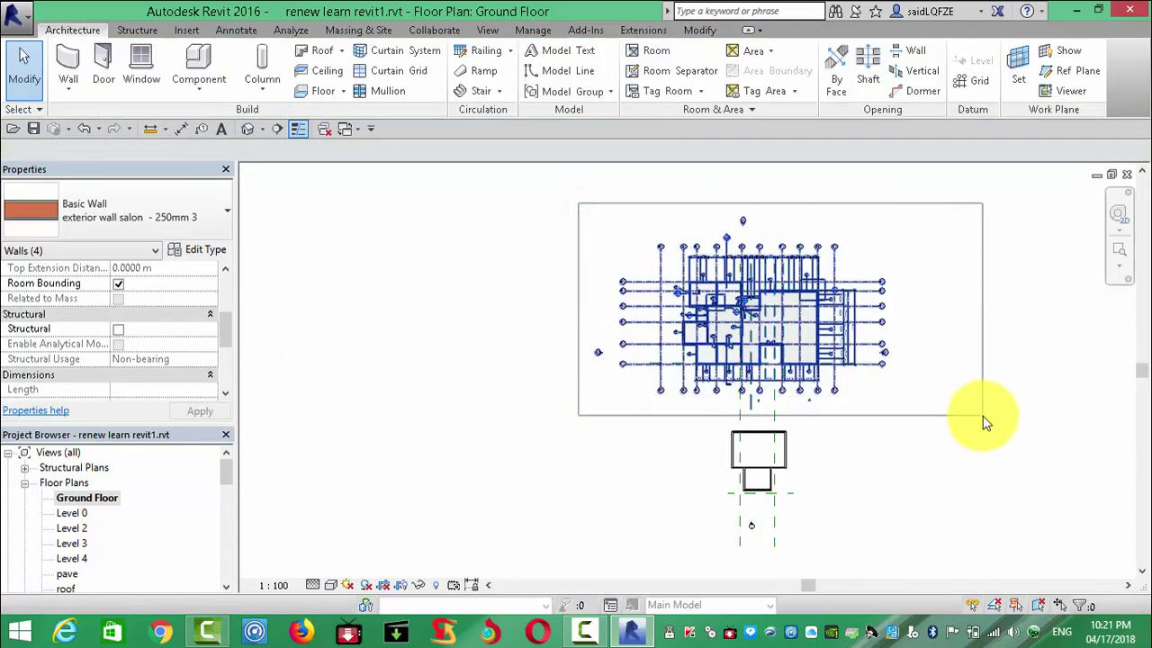
click(748, 65)
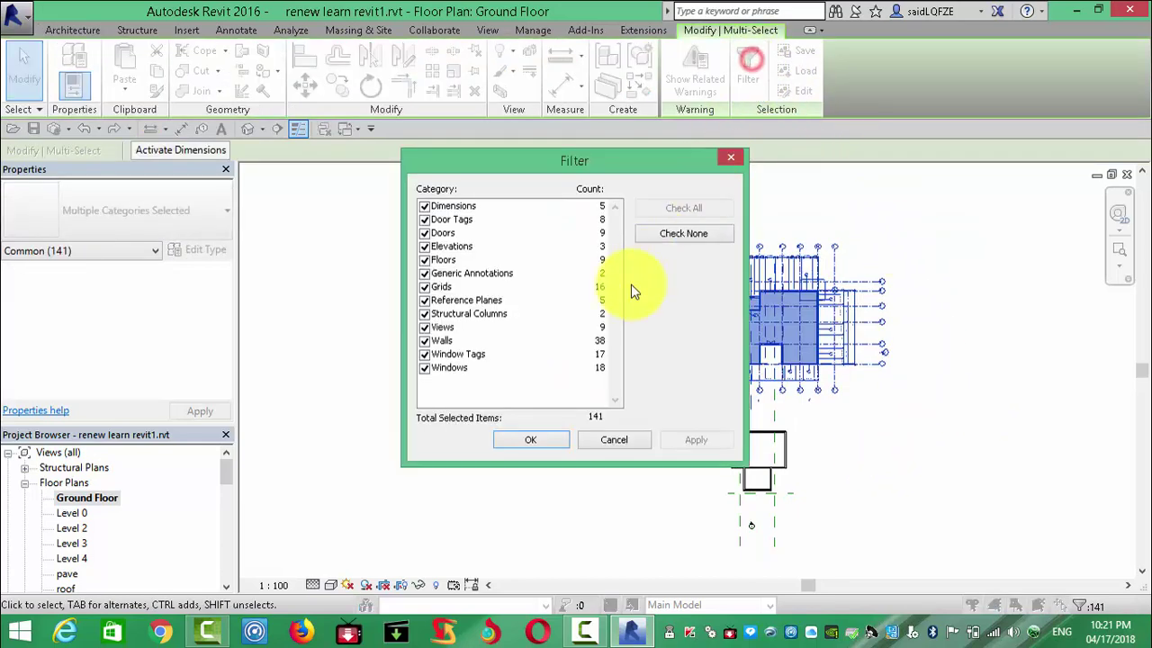
click(674, 236)
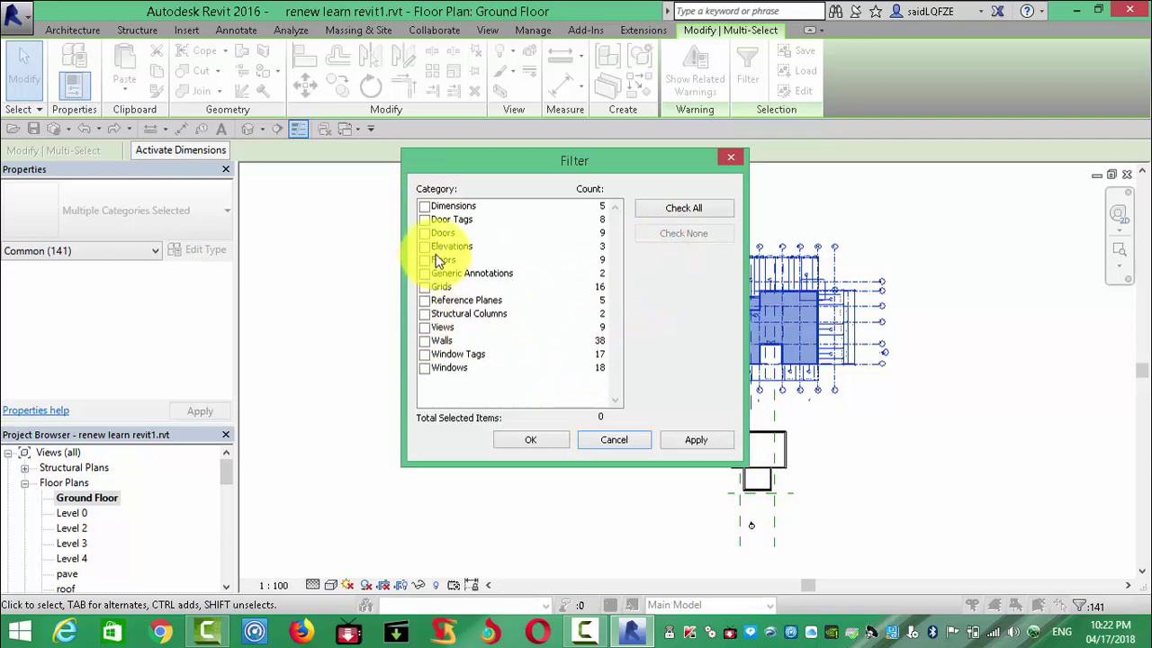
click(425, 341)
click(535, 440)
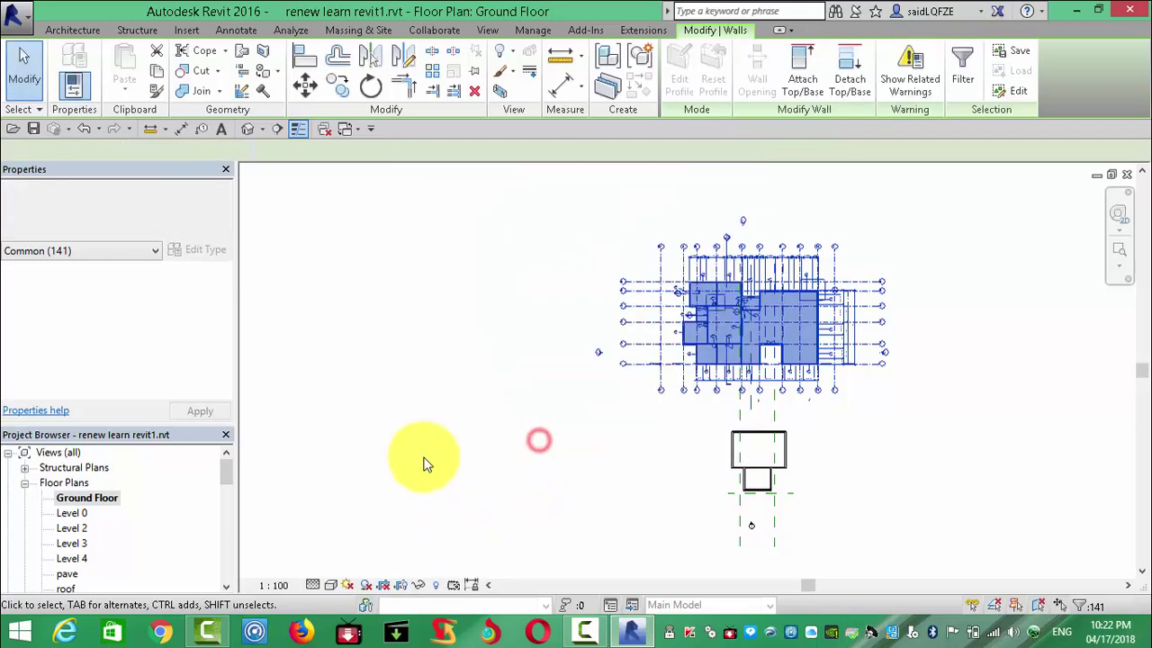
Step: Temporarily hide the selected walls and zoom out to see the full plan
scroll(940, 405, up, 2)
scroll(689, 450, down, 2)
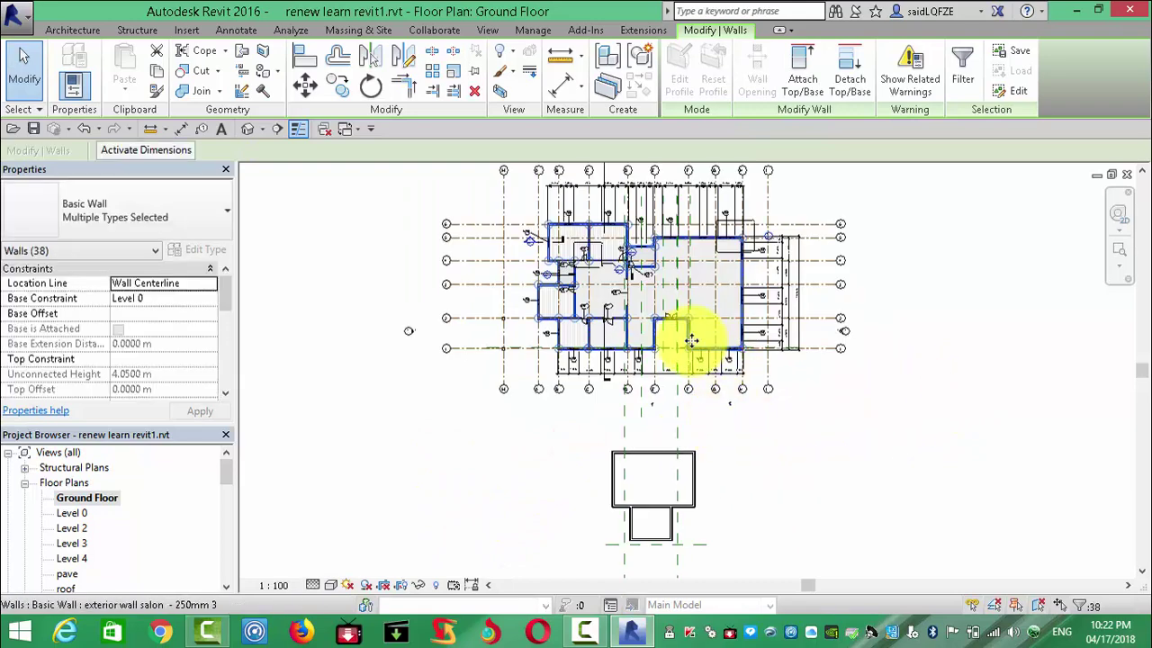
click(417, 585)
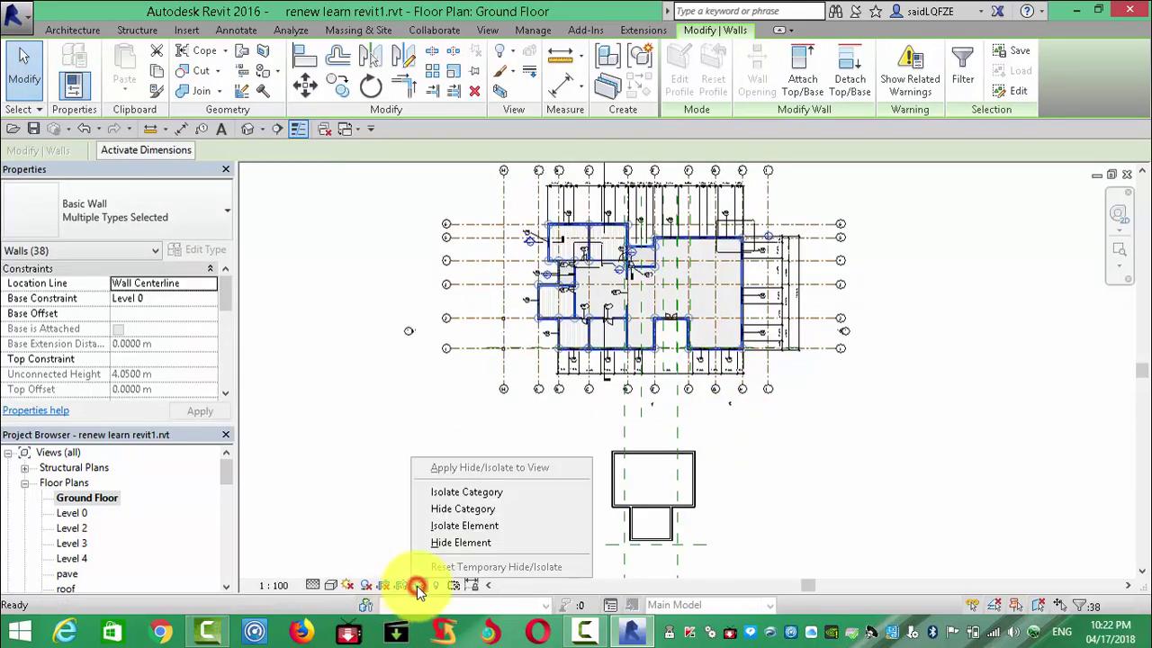
click(440, 543)
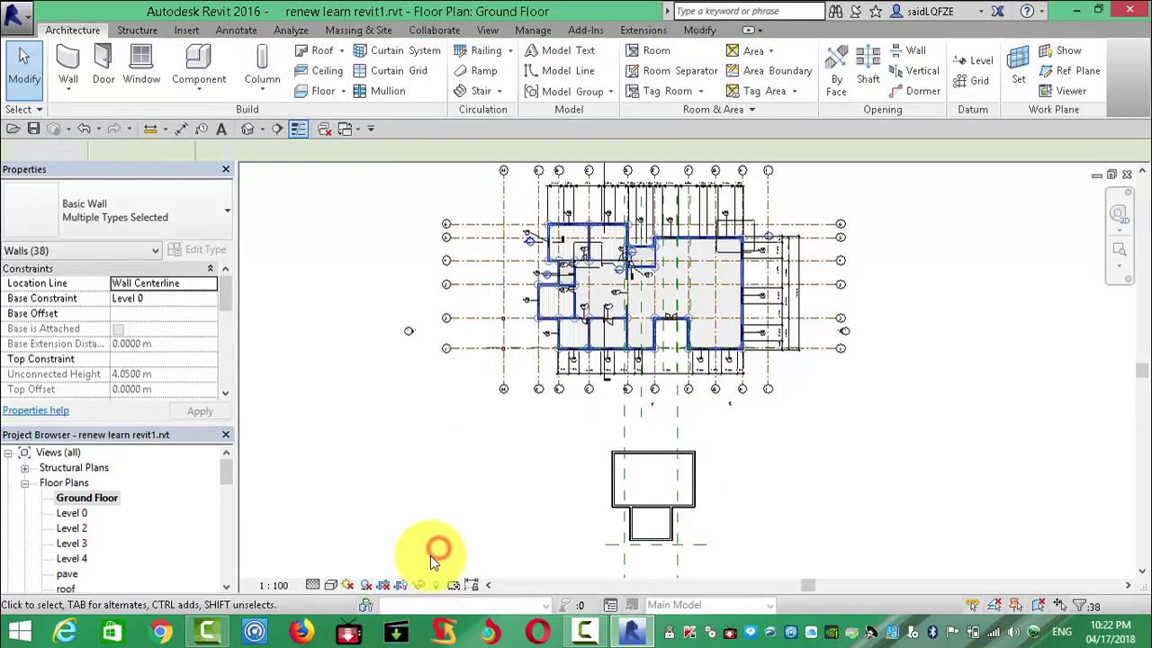
scroll(627, 351, up, 3)
scroll(553, 449, up, 2)
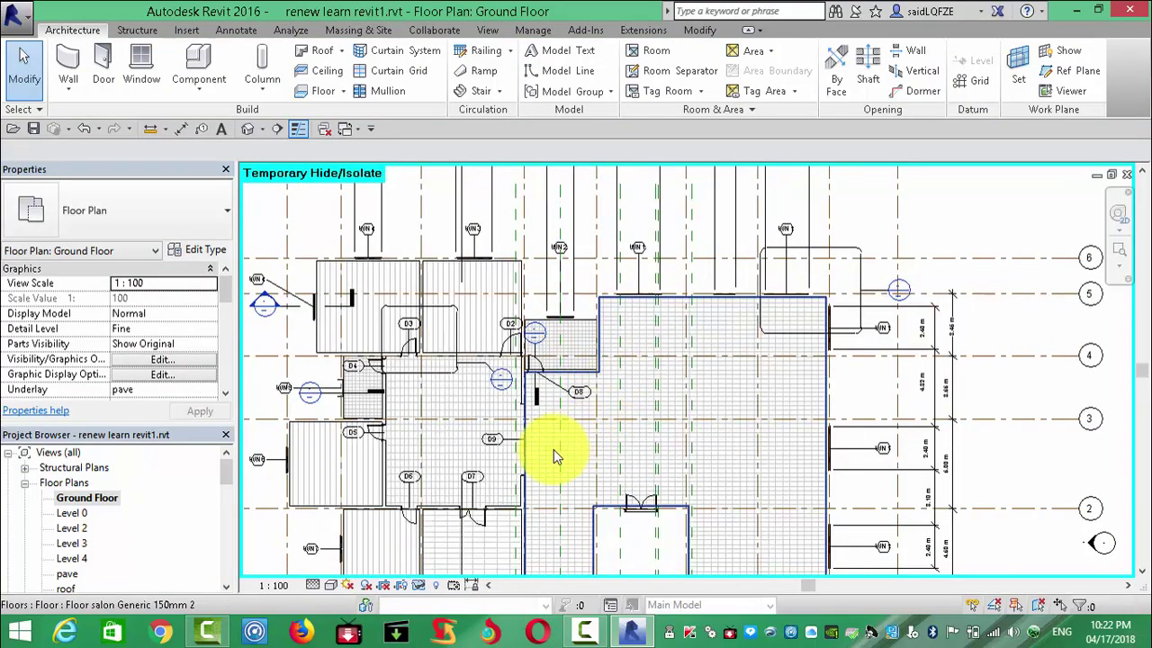
scroll(601, 352, down, 4)
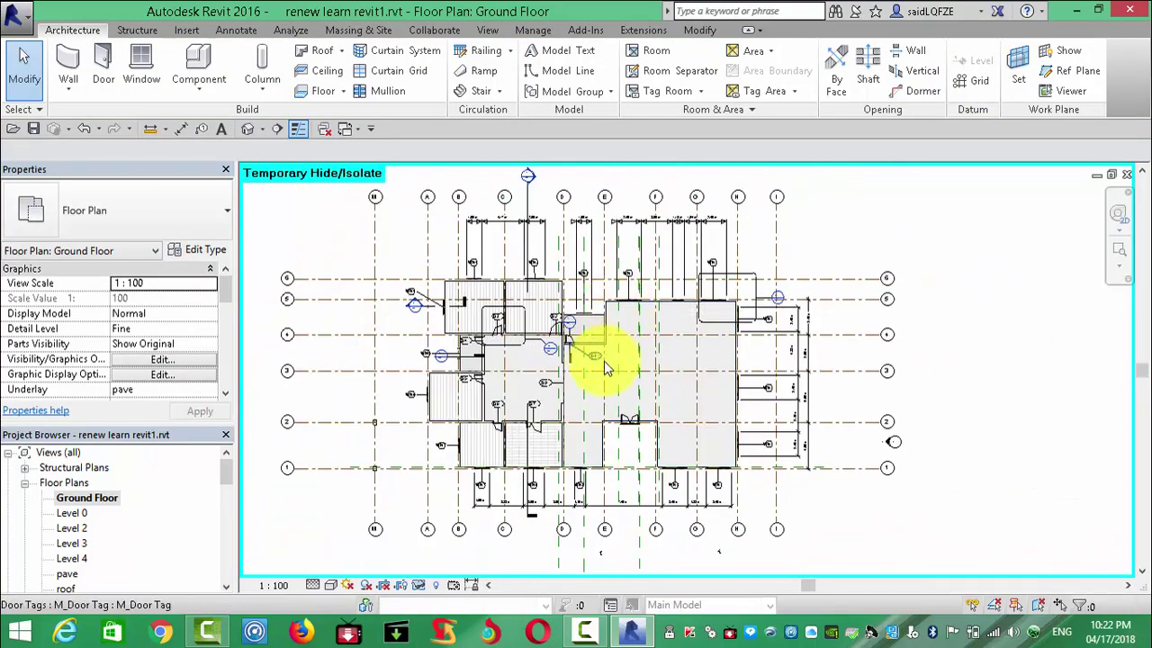
scroll(530, 447, up, 1)
scroll(531, 449, down, 1)
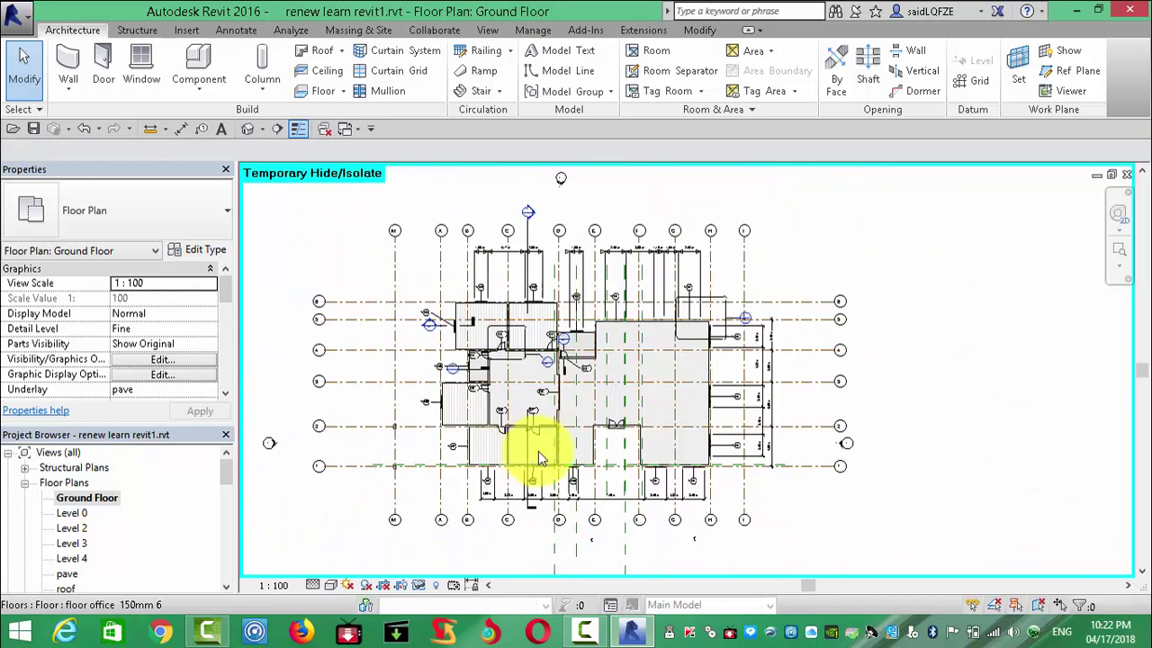
Step: Window-select the whole plan and clear all categories in the Filter dialog
drag(270, 200, 893, 564)
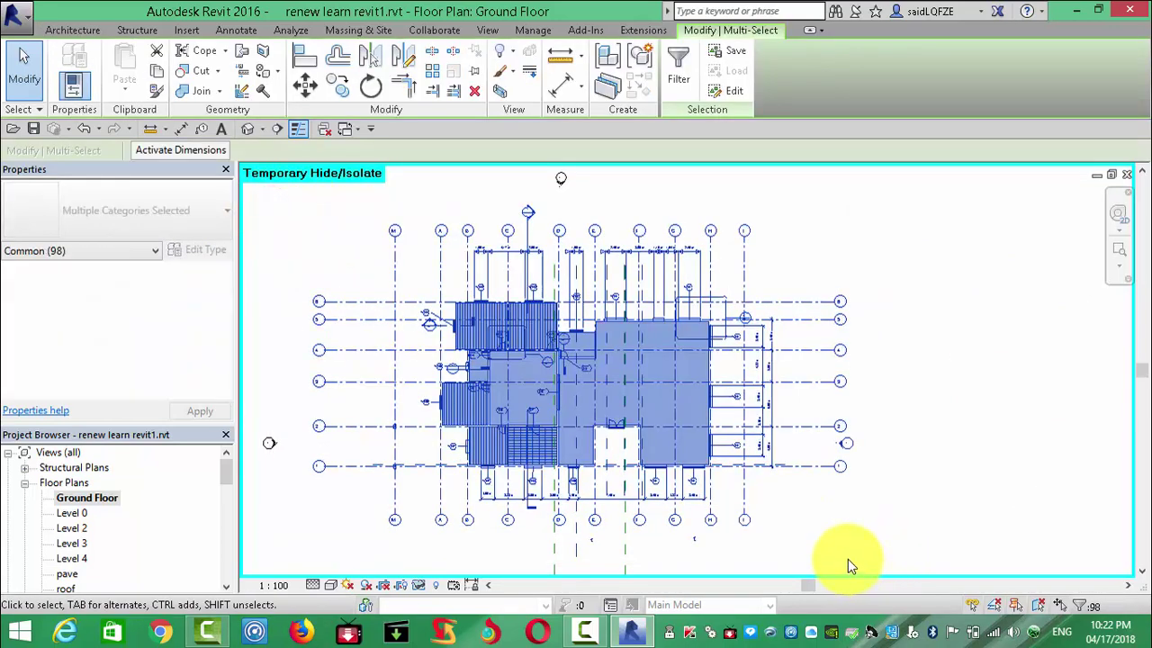
click(684, 72)
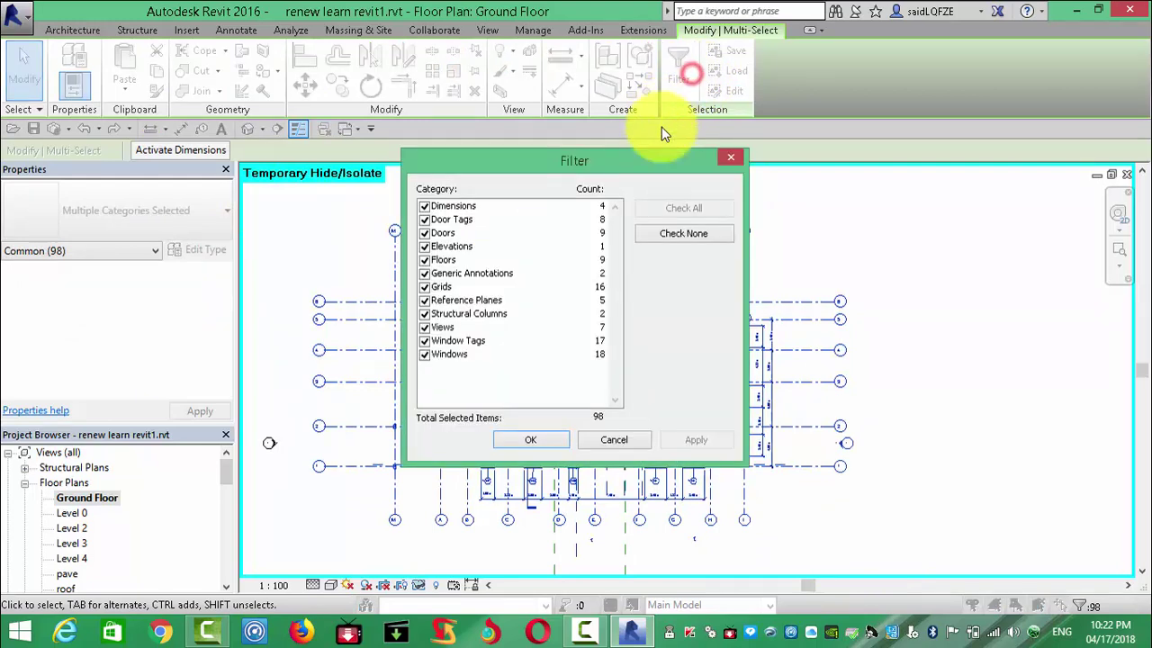
click(677, 232)
click(424, 233)
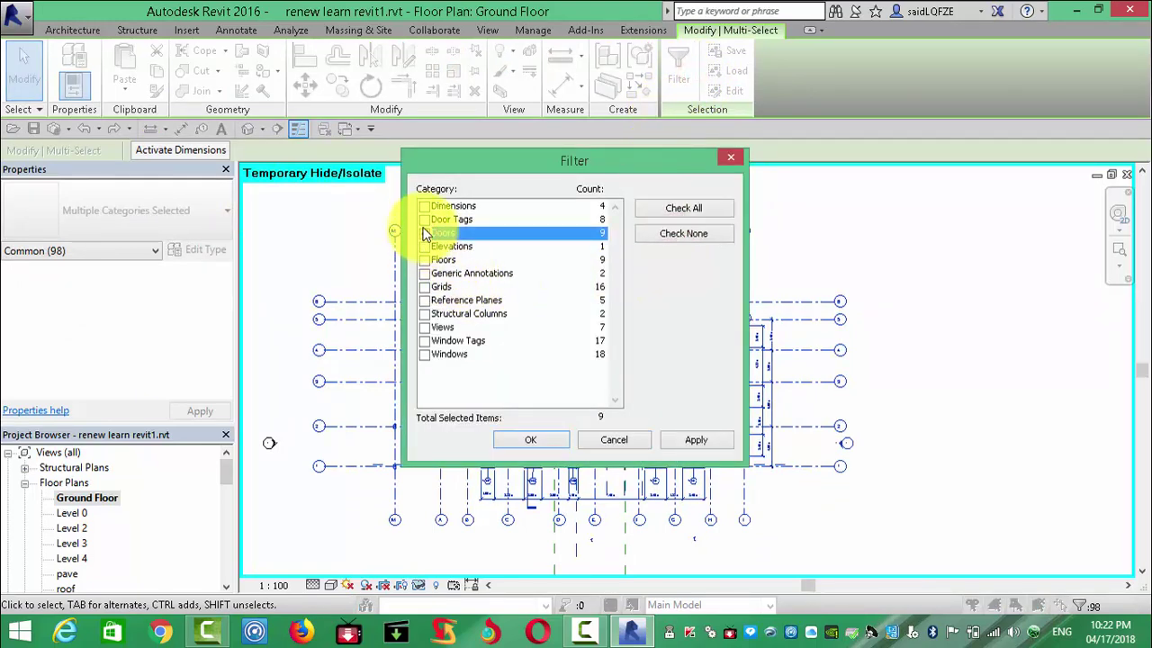
click(424, 220)
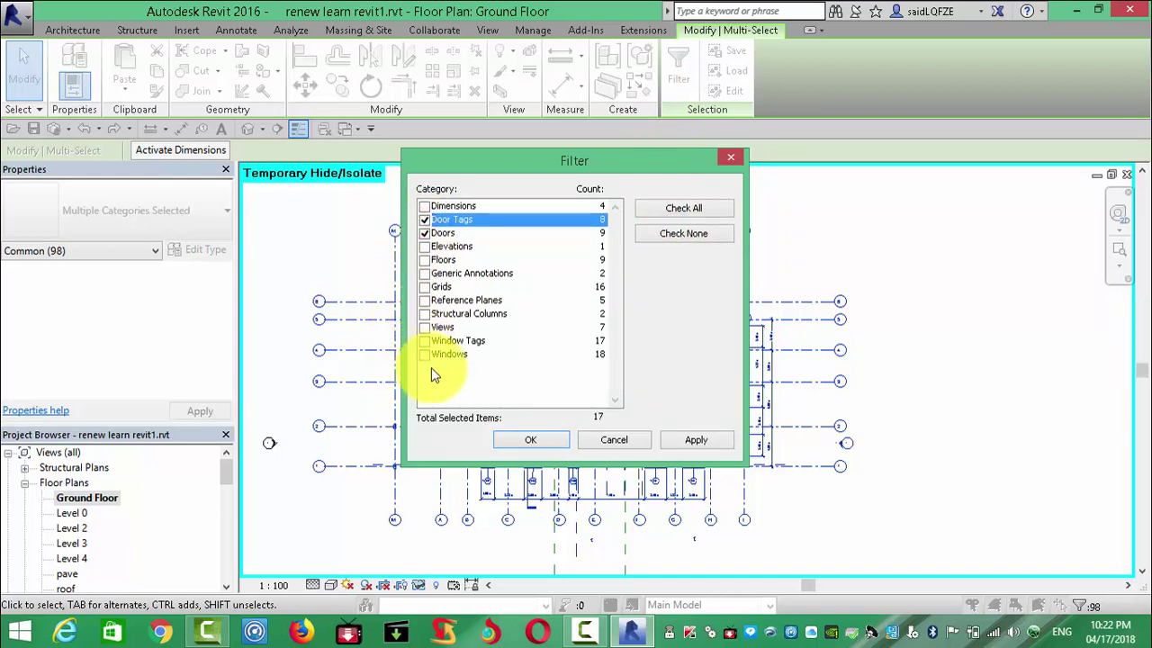
click(683, 209)
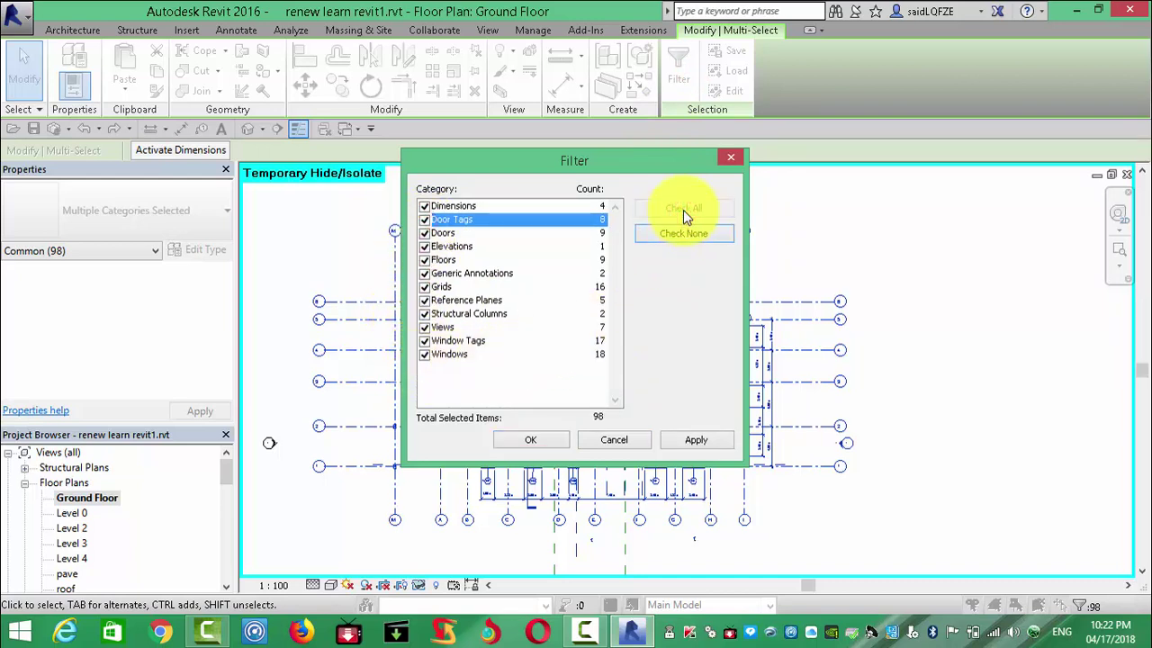
click(683, 233)
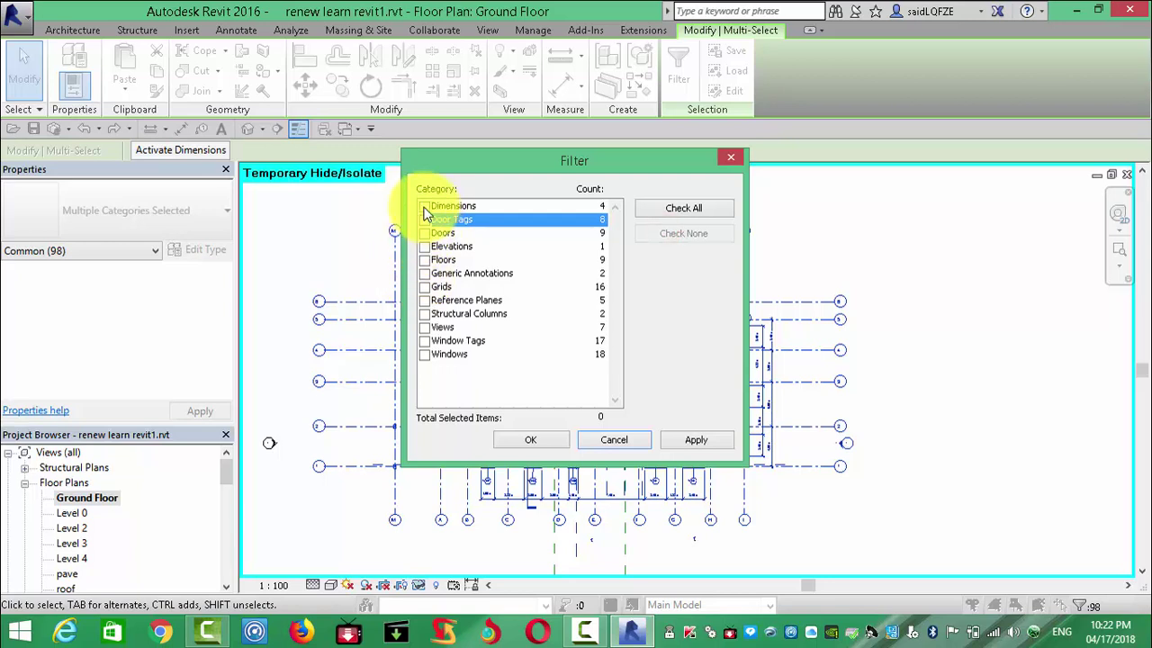
Step: Keep Dimensions, Door Tags, Doors, Elevations, Floors, Generic Annotations, Windows and Window Tags selected
click(424, 207)
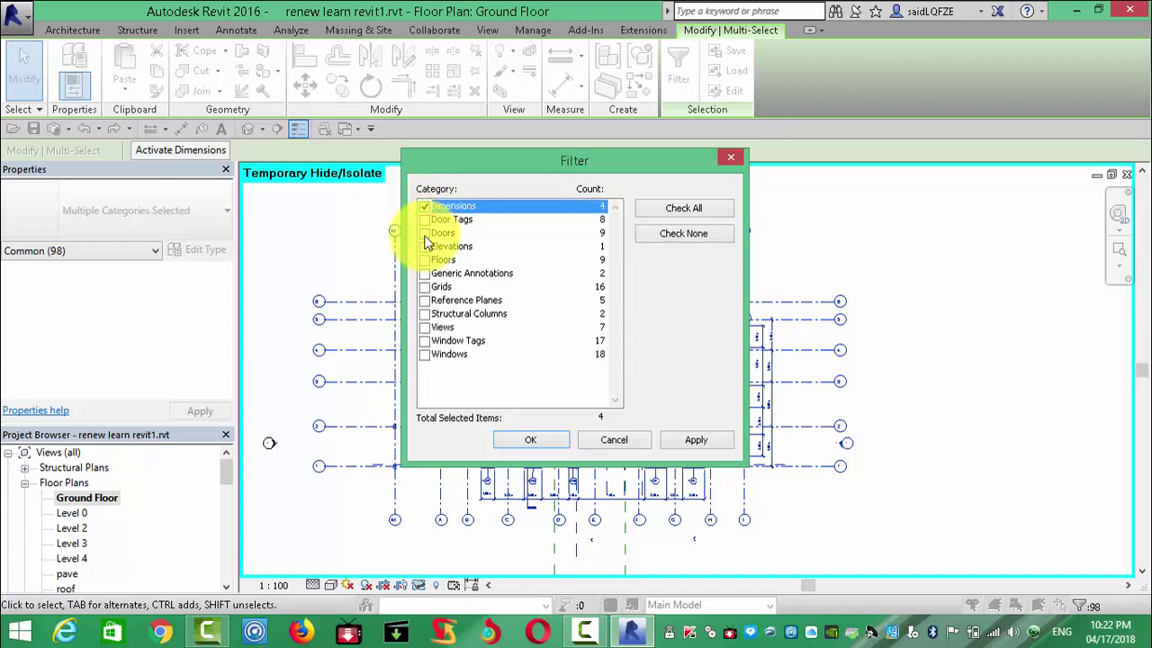
click(424, 220)
click(425, 233)
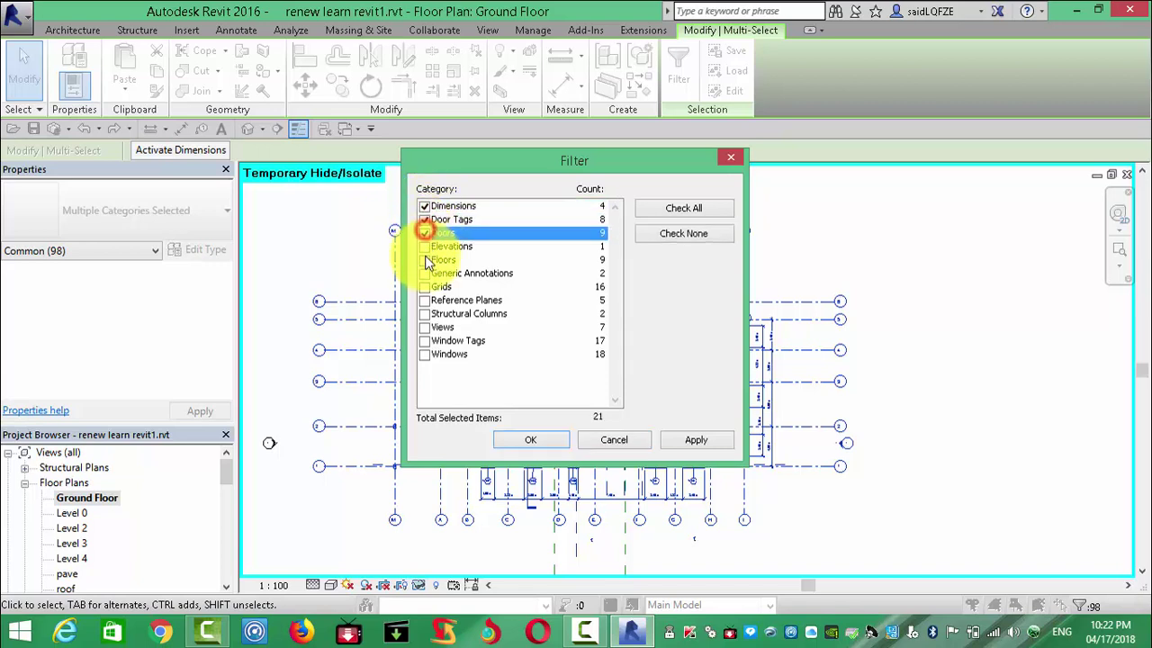
click(424, 247)
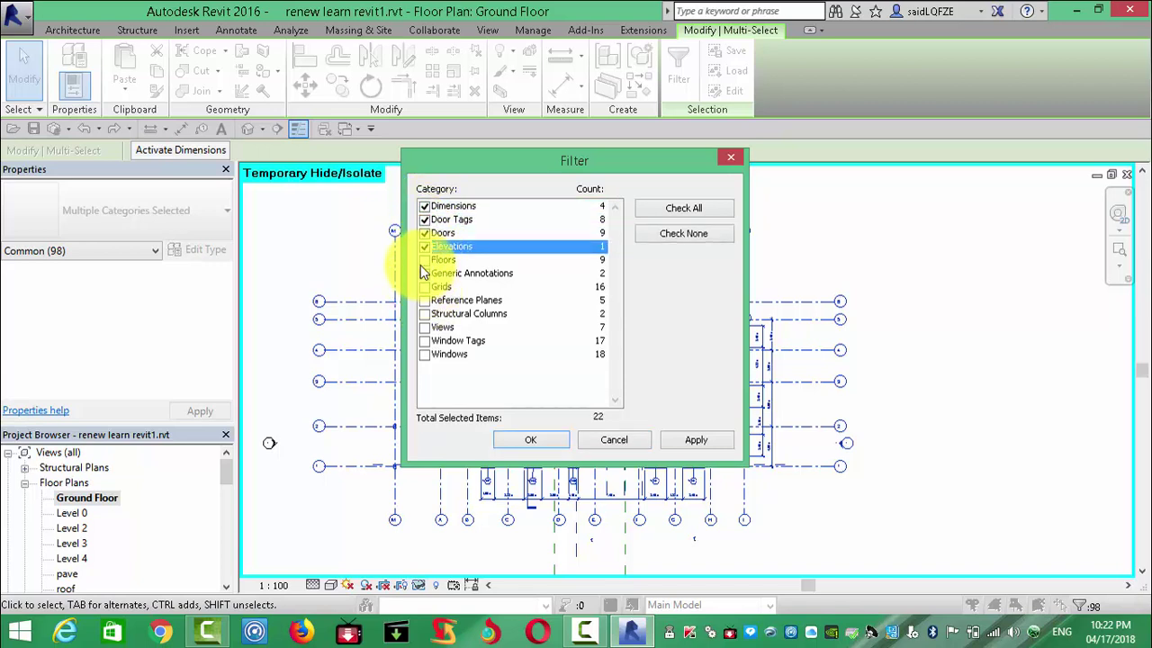
click(425, 260)
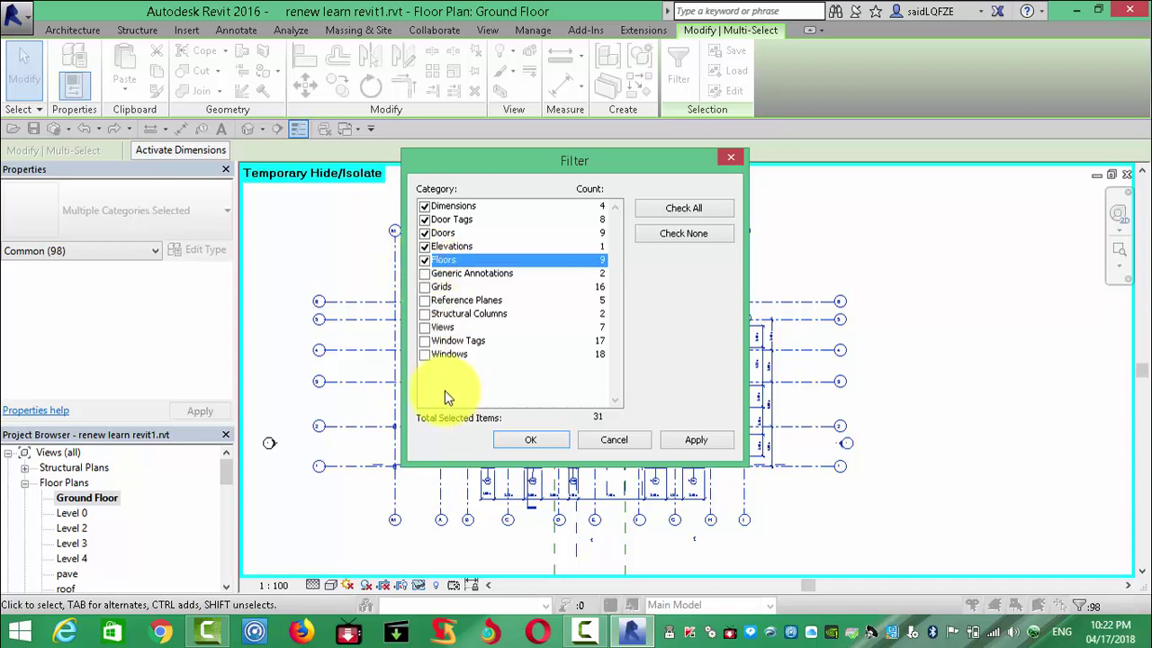
click(425, 274)
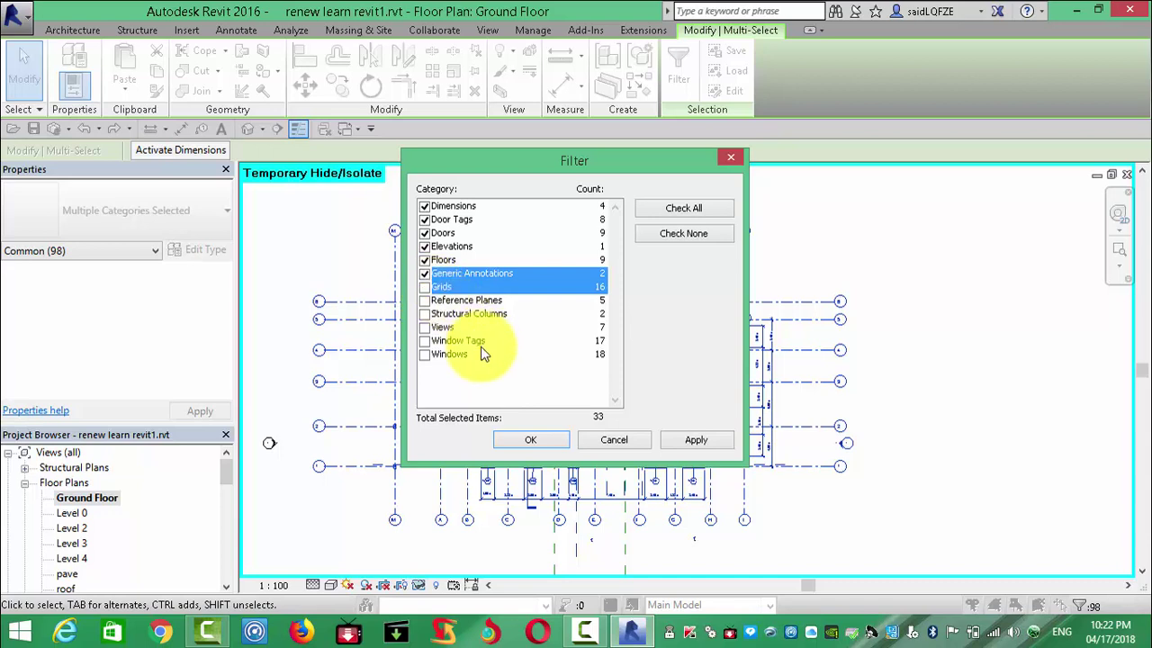
click(425, 354)
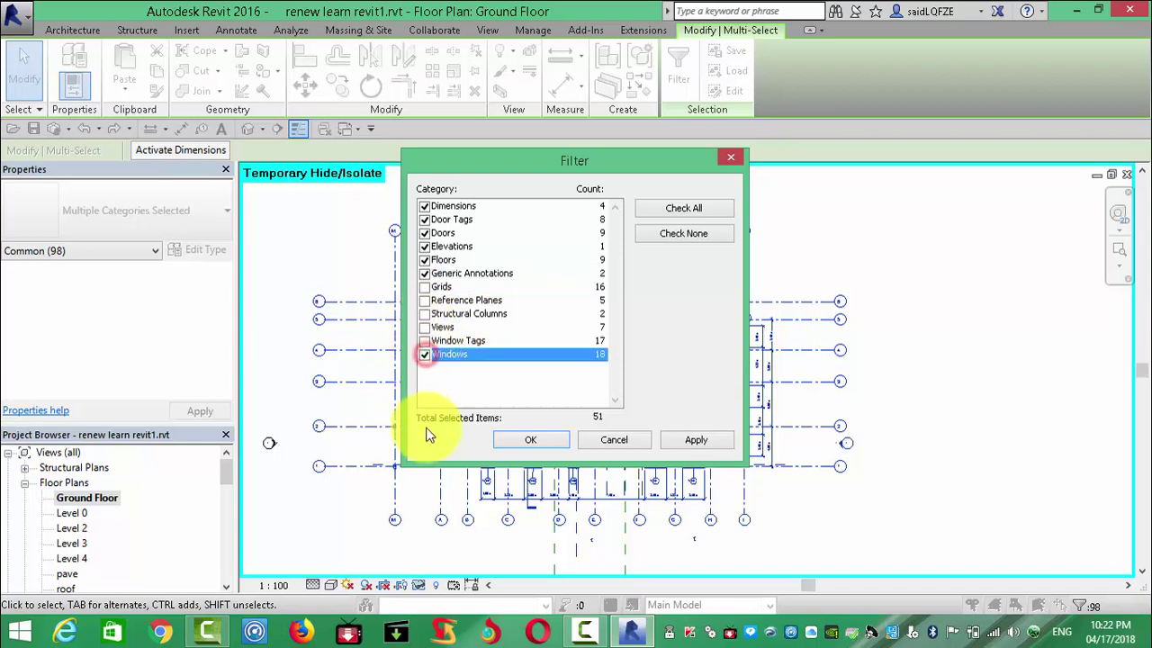
click(425, 341)
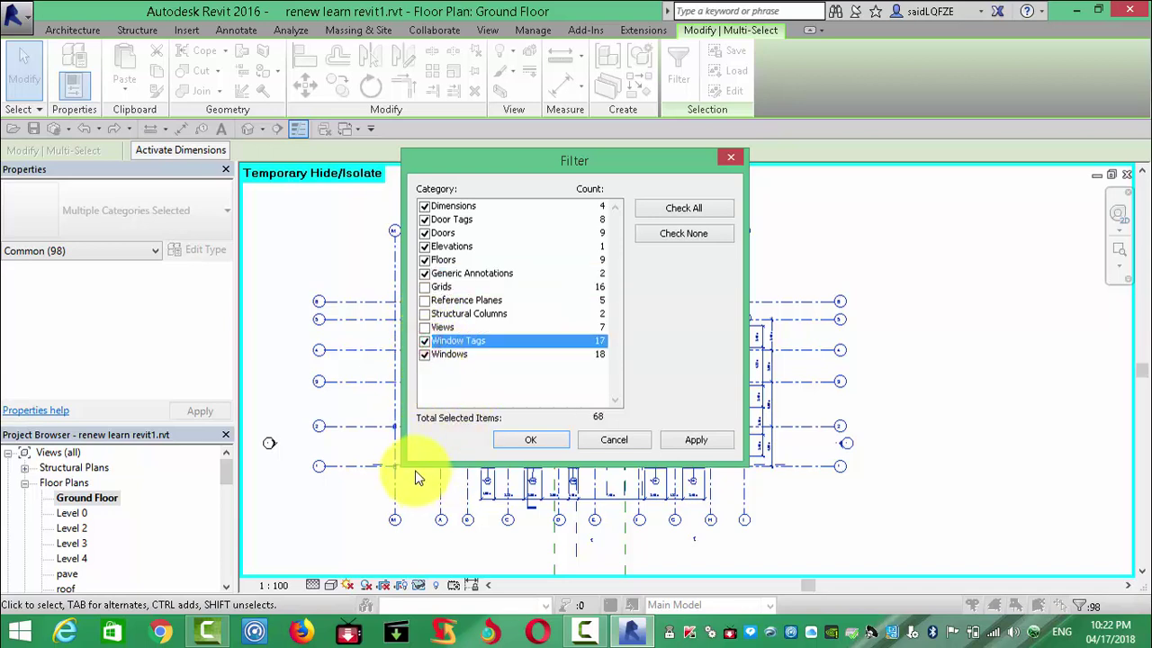
click(696, 439)
click(533, 440)
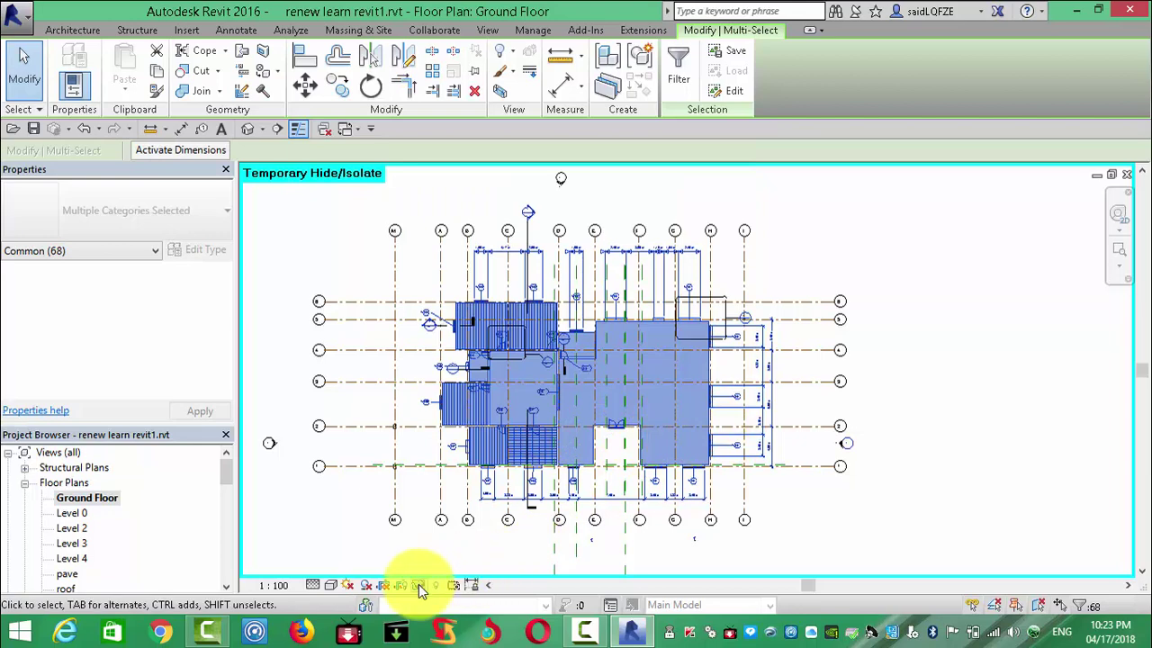
click(419, 585)
Step: Temporarily hide the filtered elements and frame the whole grid
click(459, 548)
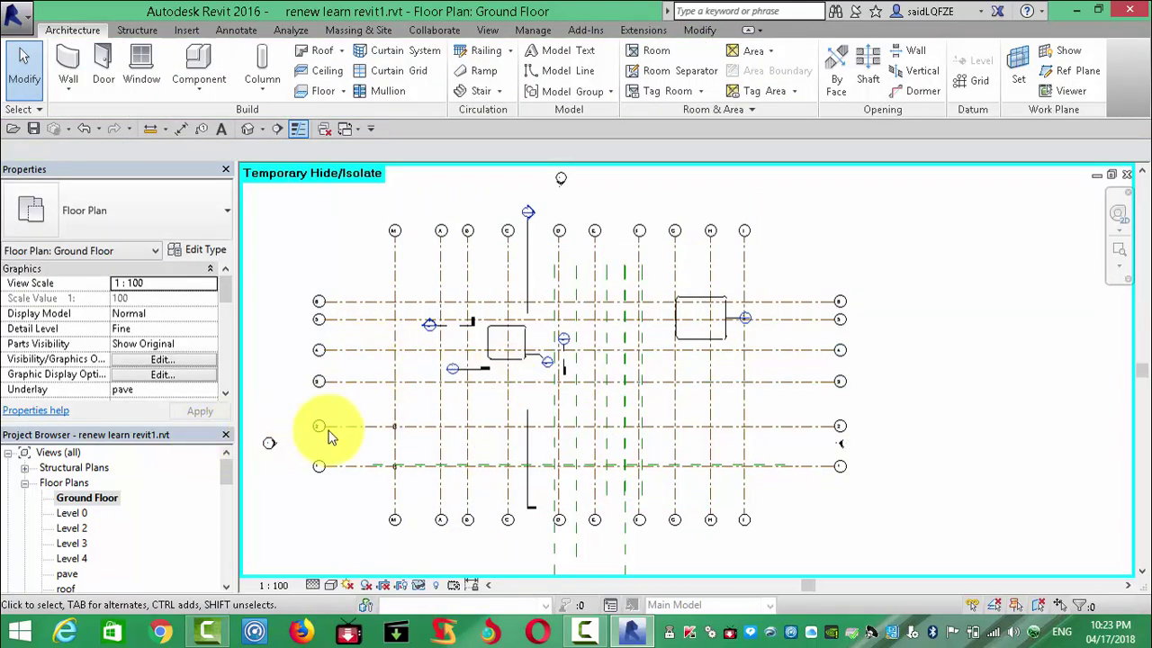
scroll(477, 442, down, 2)
middle_drag(478, 442, 527, 424)
scroll(510, 445, up, 1)
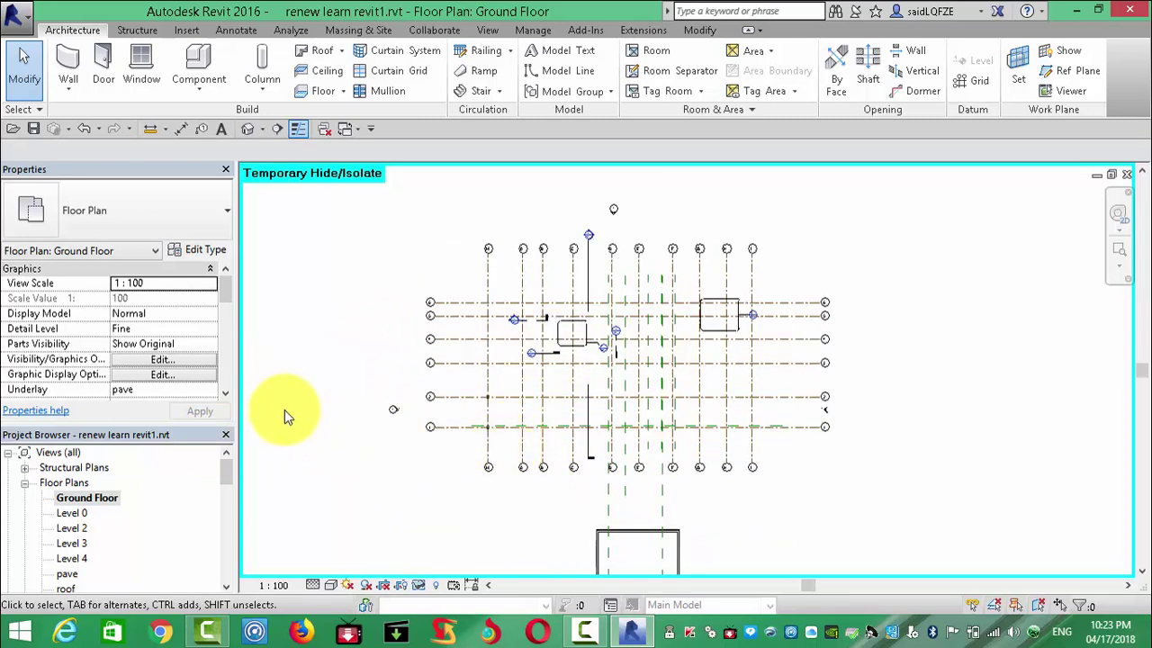
Step: Place 300 x 450mm structural columns At Grids on all selected grid intersections
click(262, 83)
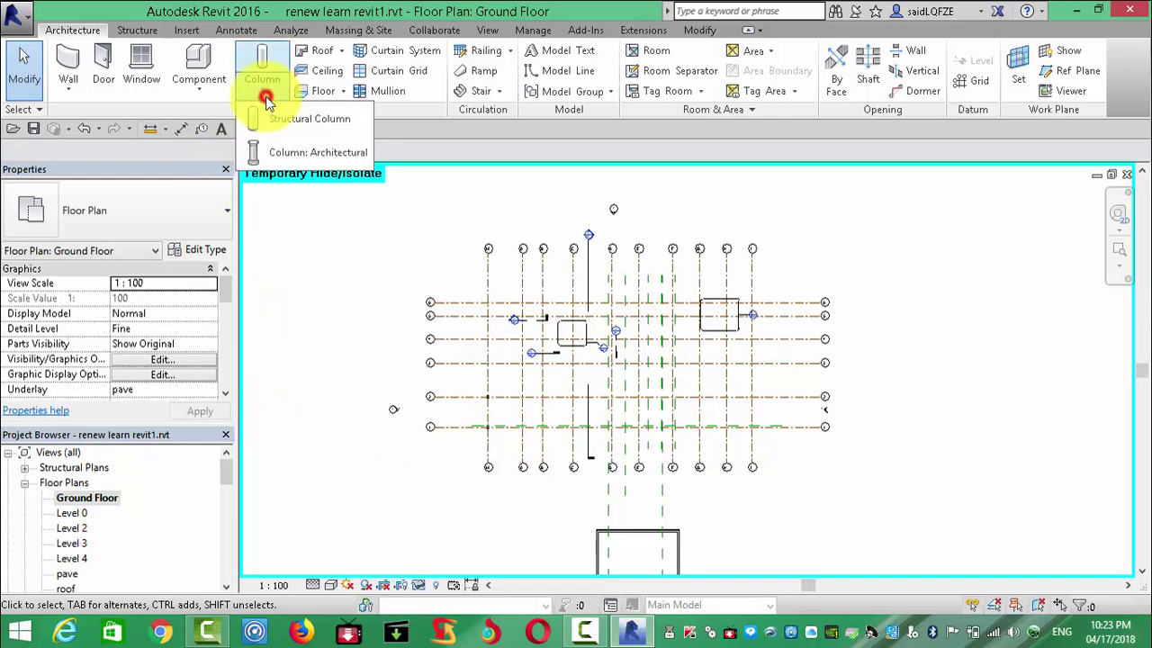
click(281, 121)
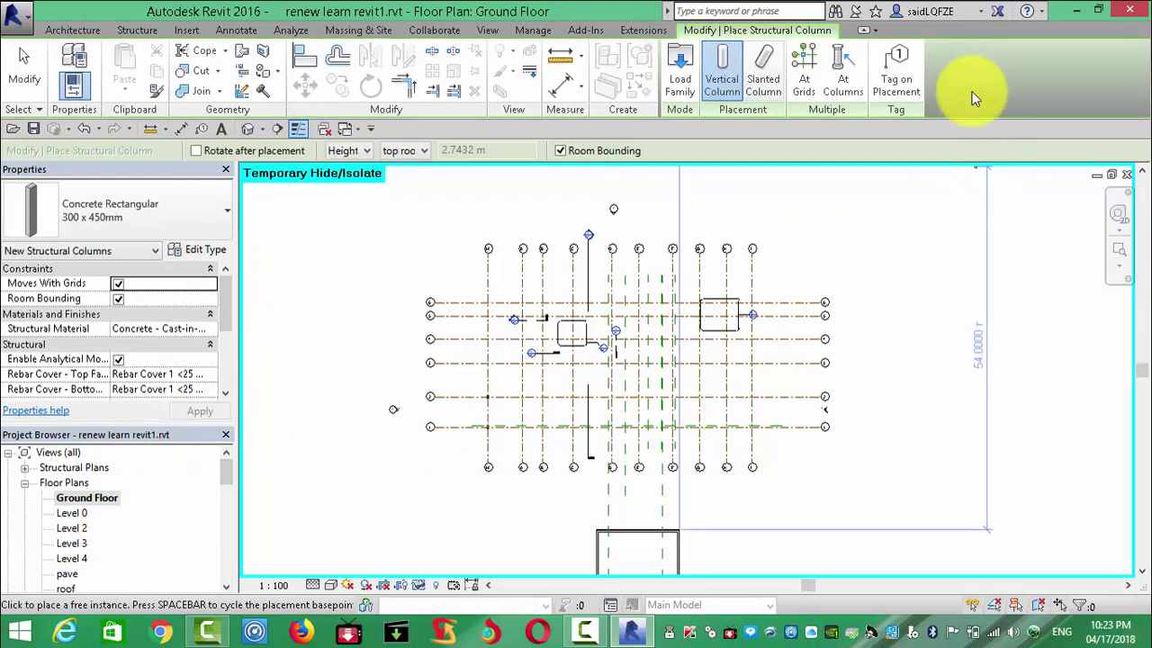
key(Escape)
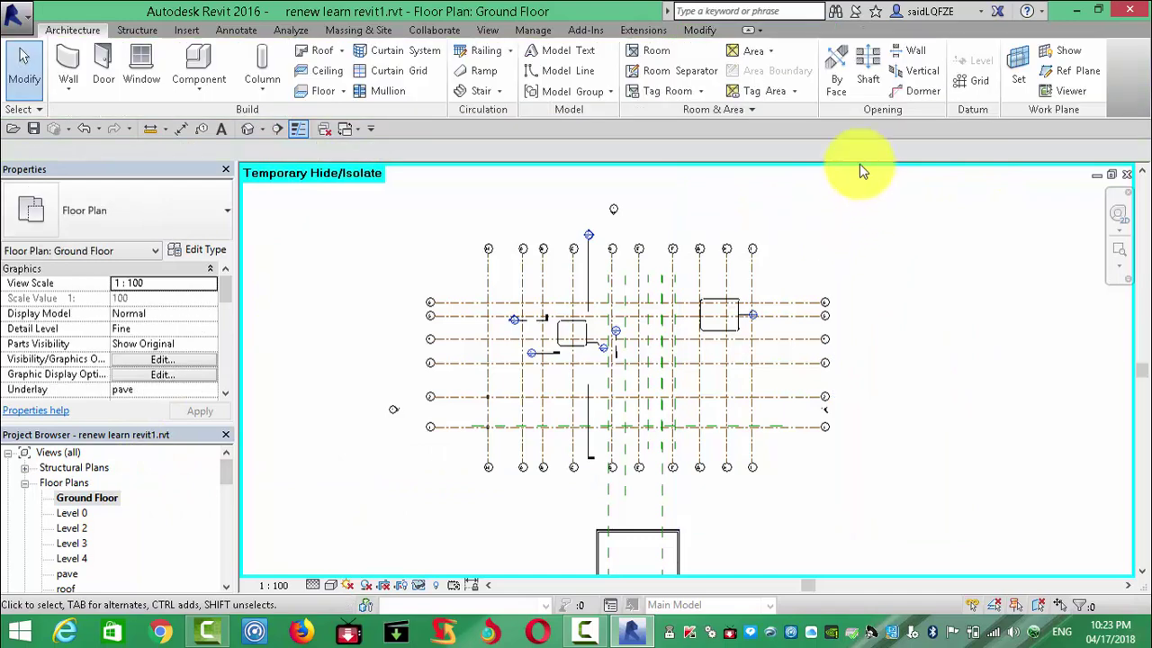
click(262, 83)
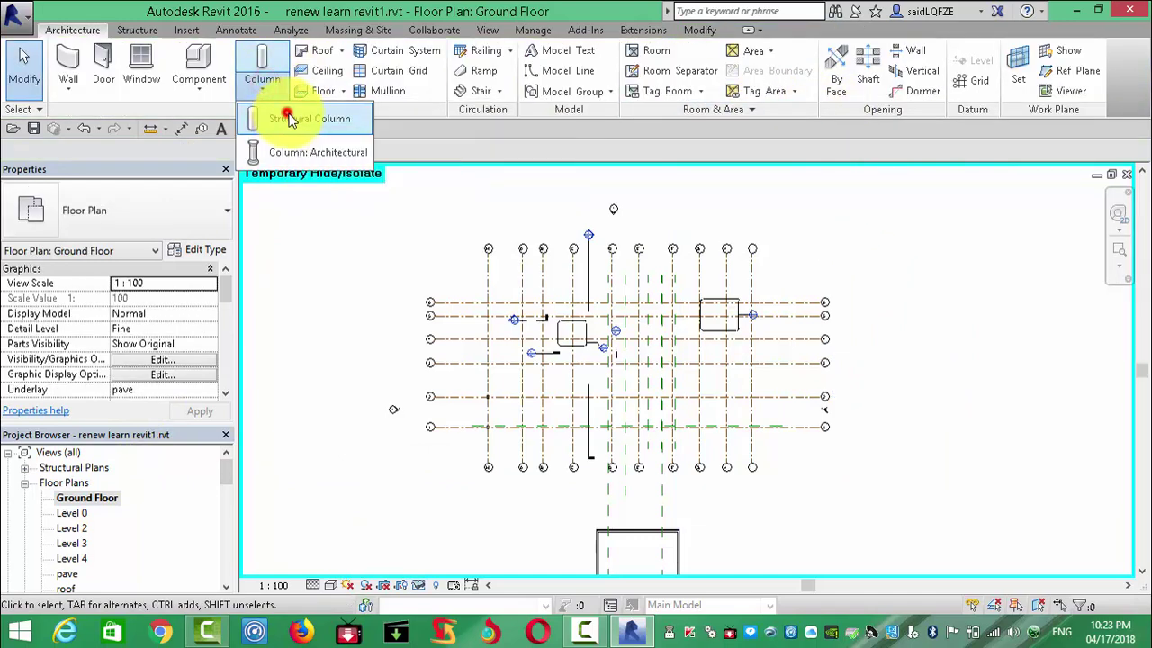
click(287, 115)
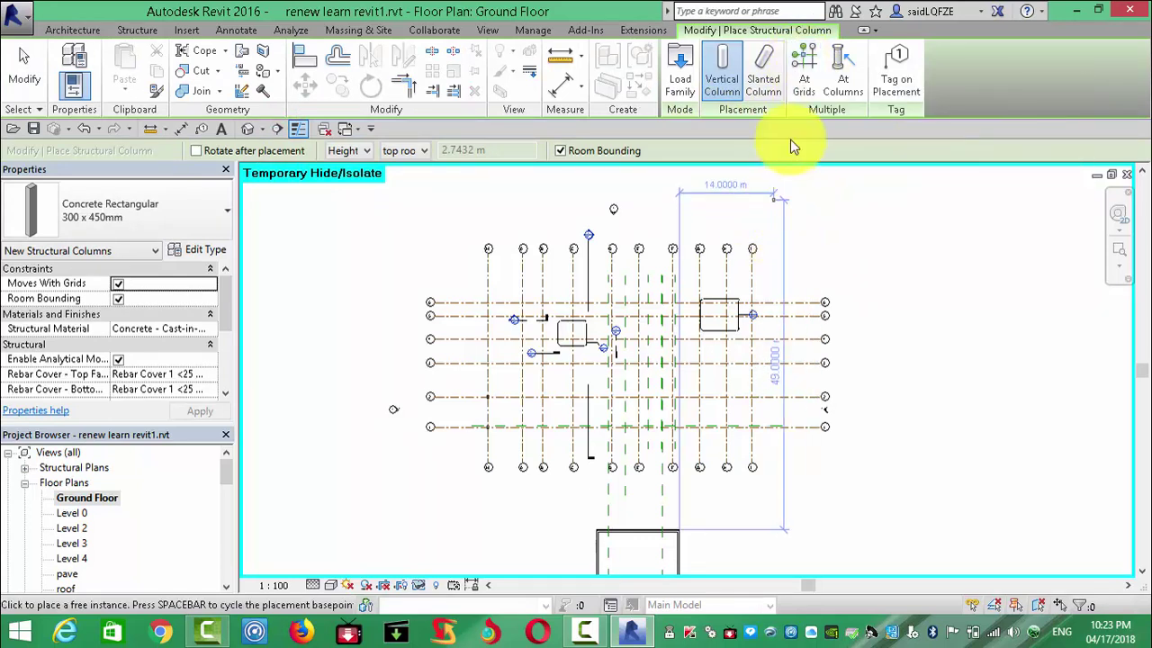
click(804, 63)
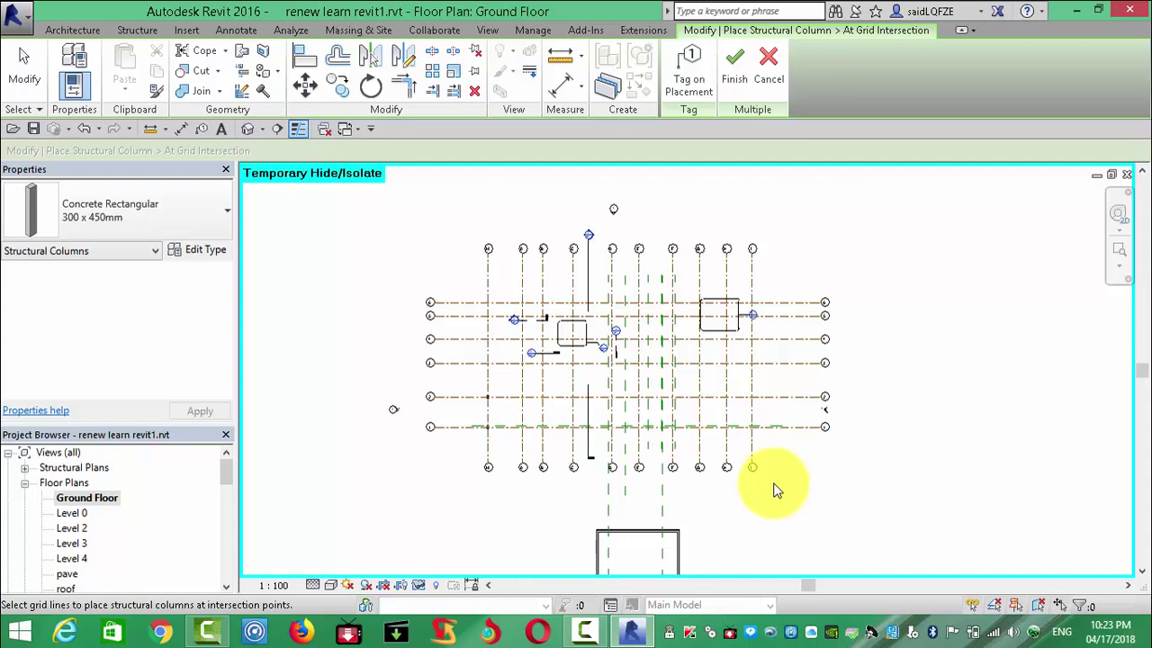
mouse_move(363, 209)
mouse_down()
mouse_move(654, 441)
mouse_move(826, 498)
mouse_up()
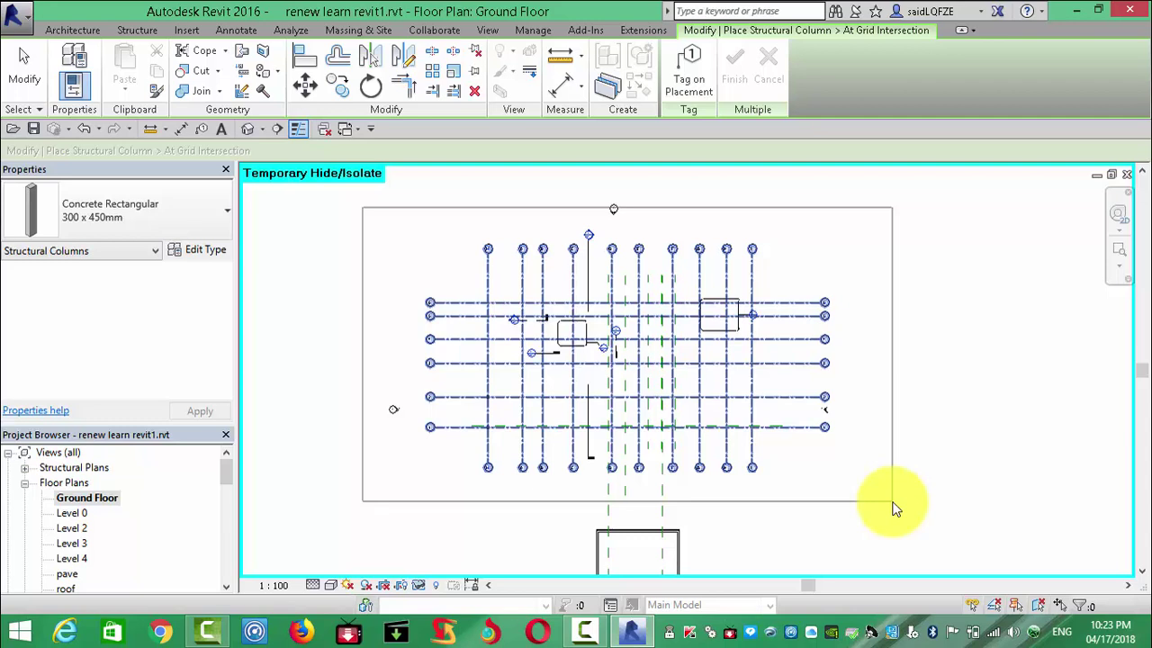
drag(892, 510, 891, 509)
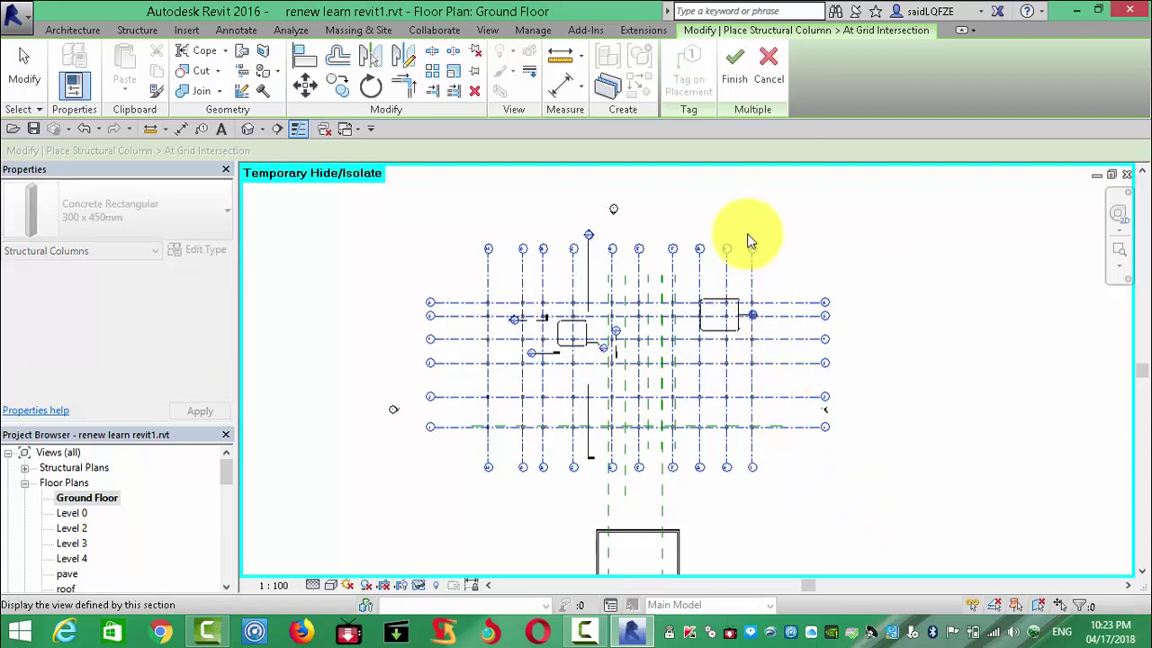
click(732, 59)
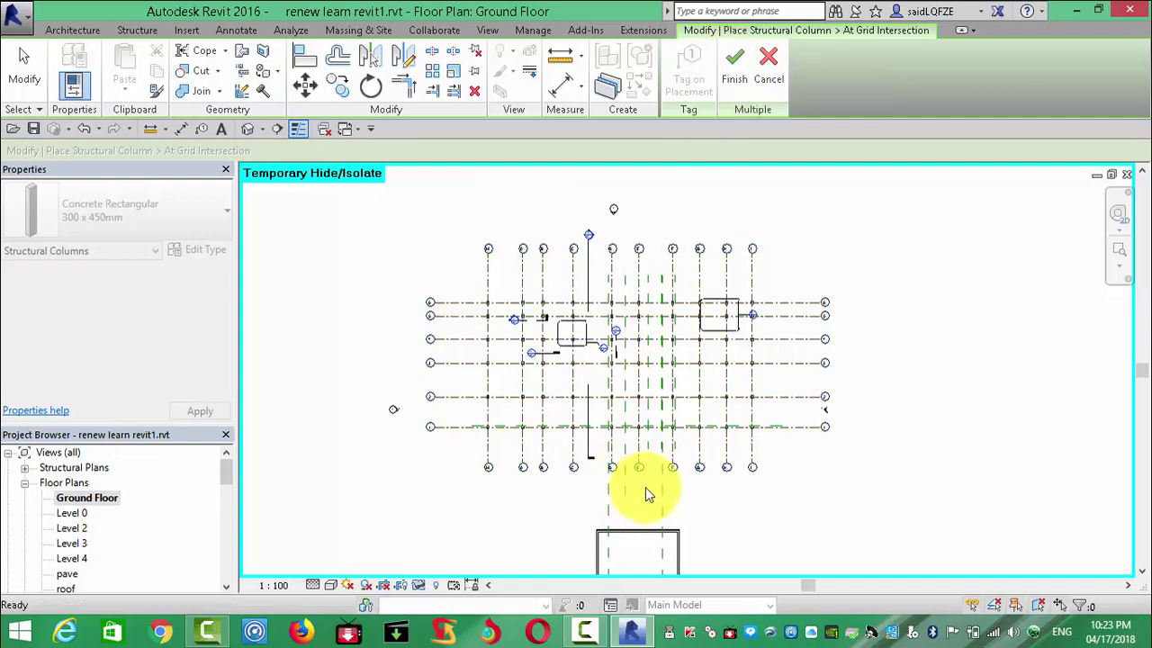
Step: End column placement and pan and zoom across the Ground Floor grid bays
key(Escape)
key(Escape)
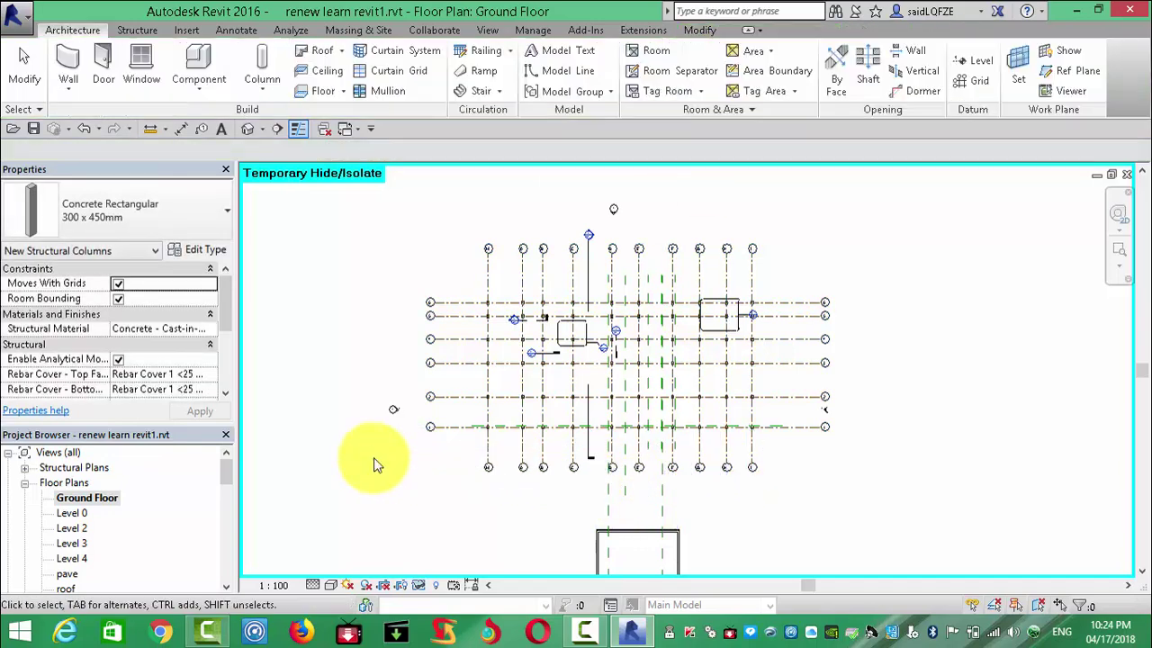
scroll(527, 475, up, 2)
scroll(628, 347, up, 3)
middle_drag(628, 347, 578, 450)
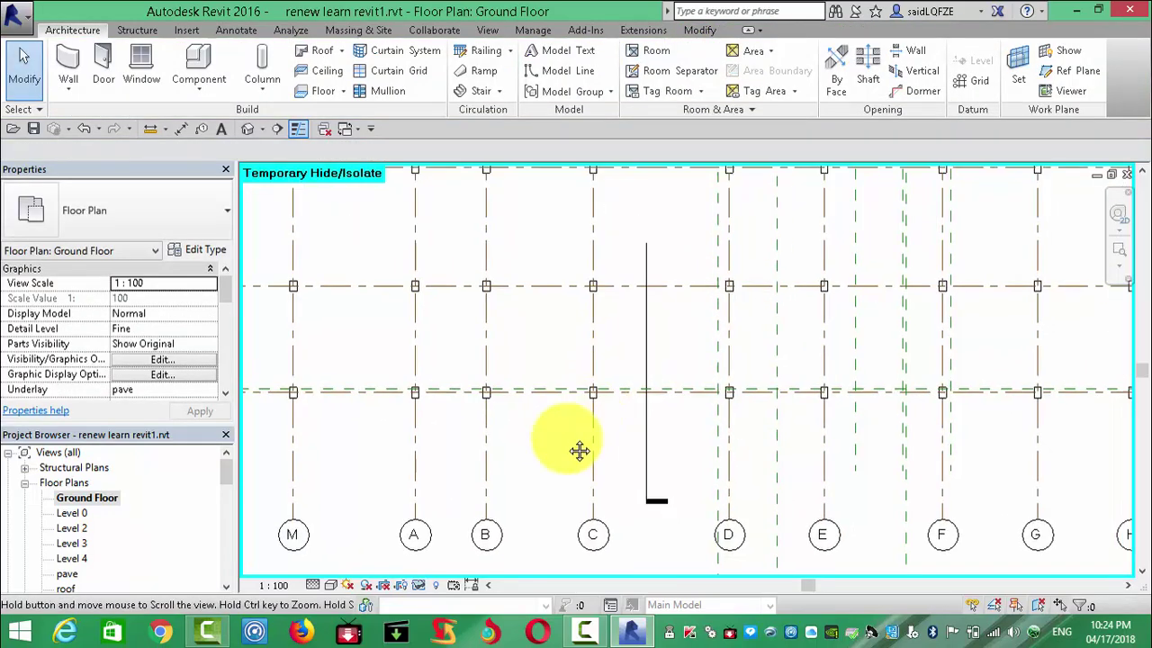
scroll(462, 570, down, 3)
scroll(784, 404, up, 3)
middle_drag(784, 404, 637, 479)
scroll(637, 479, down, 2)
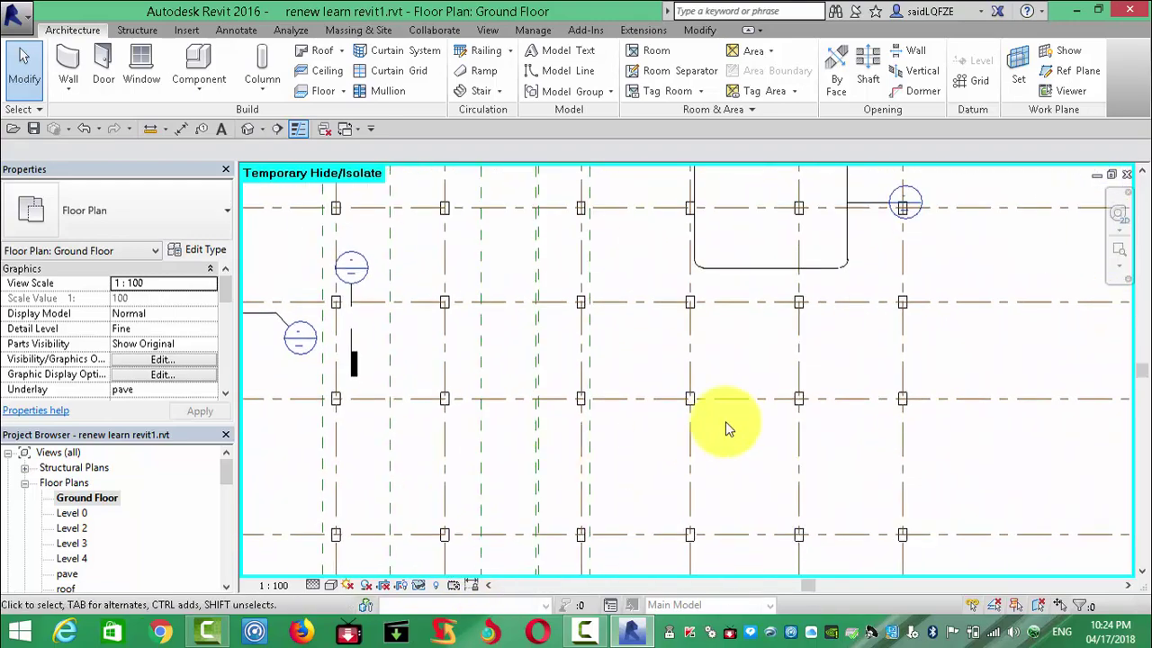
scroll(738, 404, down, 1)
scroll(956, 382, down, 1)
scroll(957, 382, down, 2)
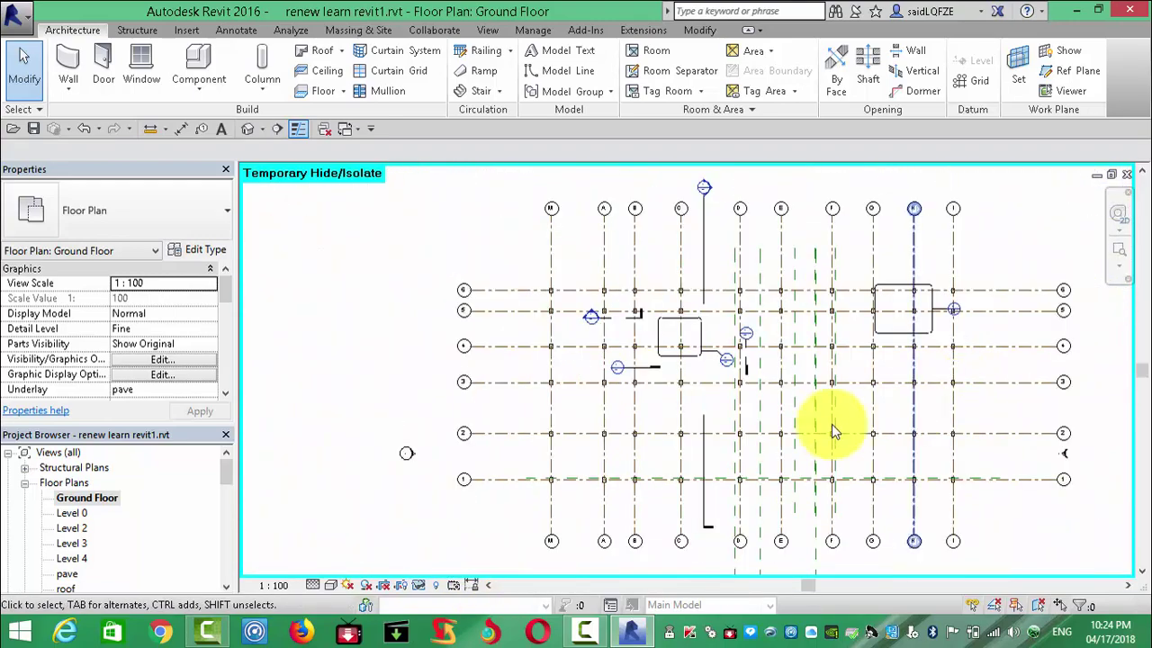
scroll(663, 462, up, 2)
scroll(629, 404, up, 2)
scroll(409, 407, up, 1)
scroll(409, 407, down, 3)
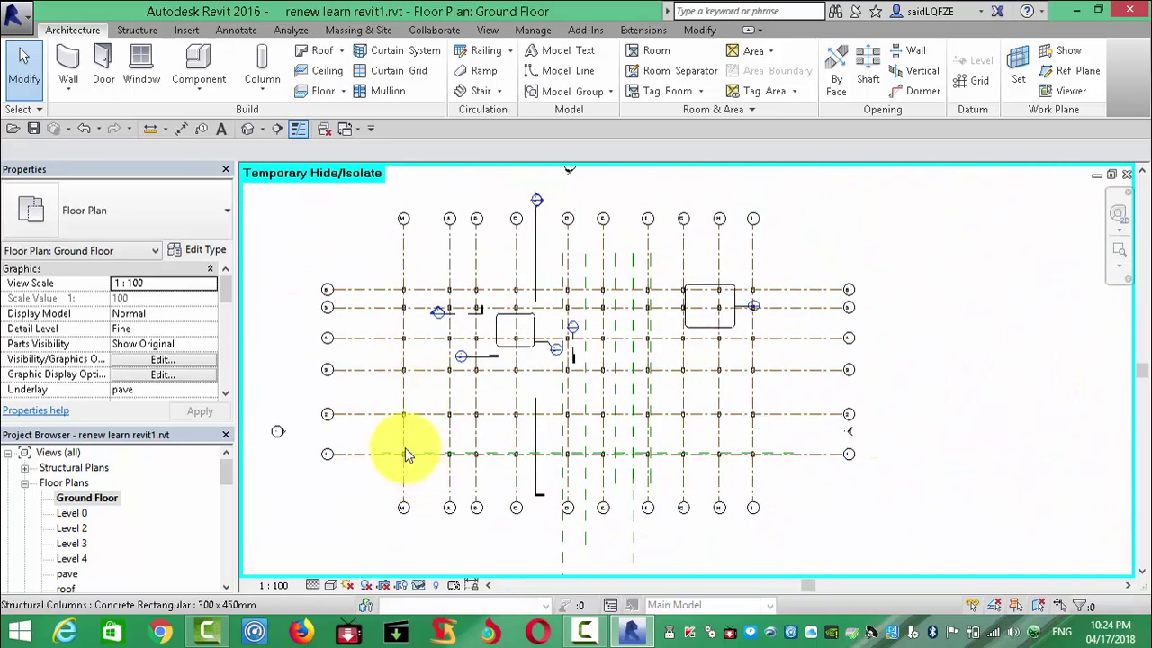
Step: Zoom to fit the whole Ground Floor plan with ZF and return to selection
key(z)
key(f)
key(Escape)
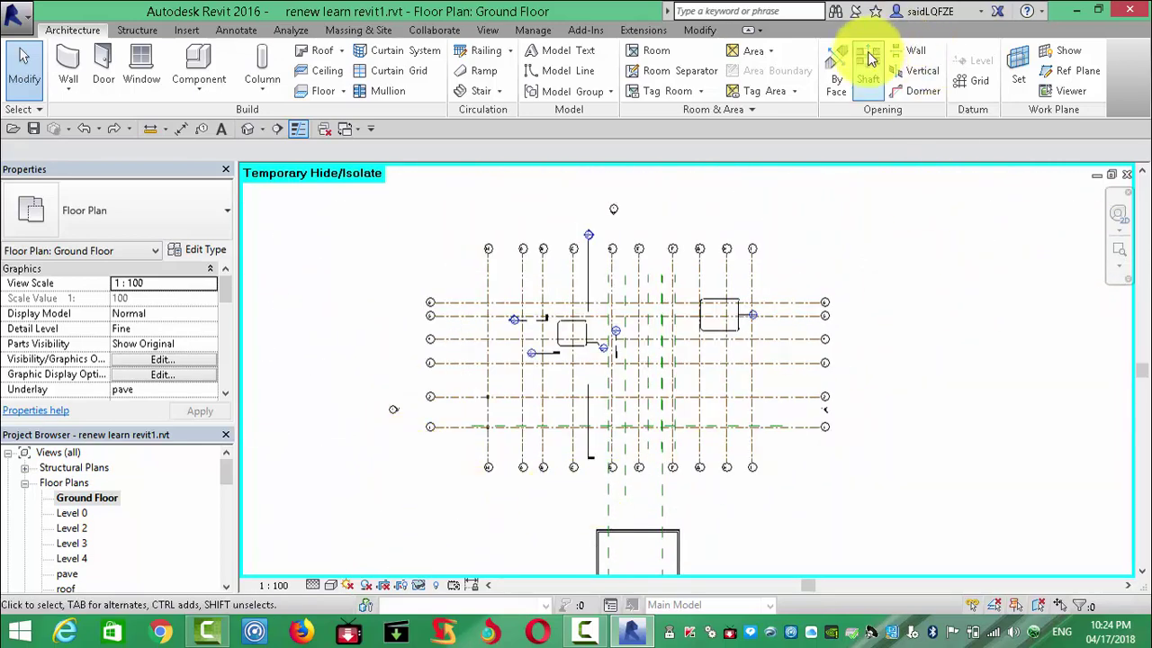
Step: Place structural columns at every grid intersection in one pass using At Grids on all grid lines
click(262, 85)
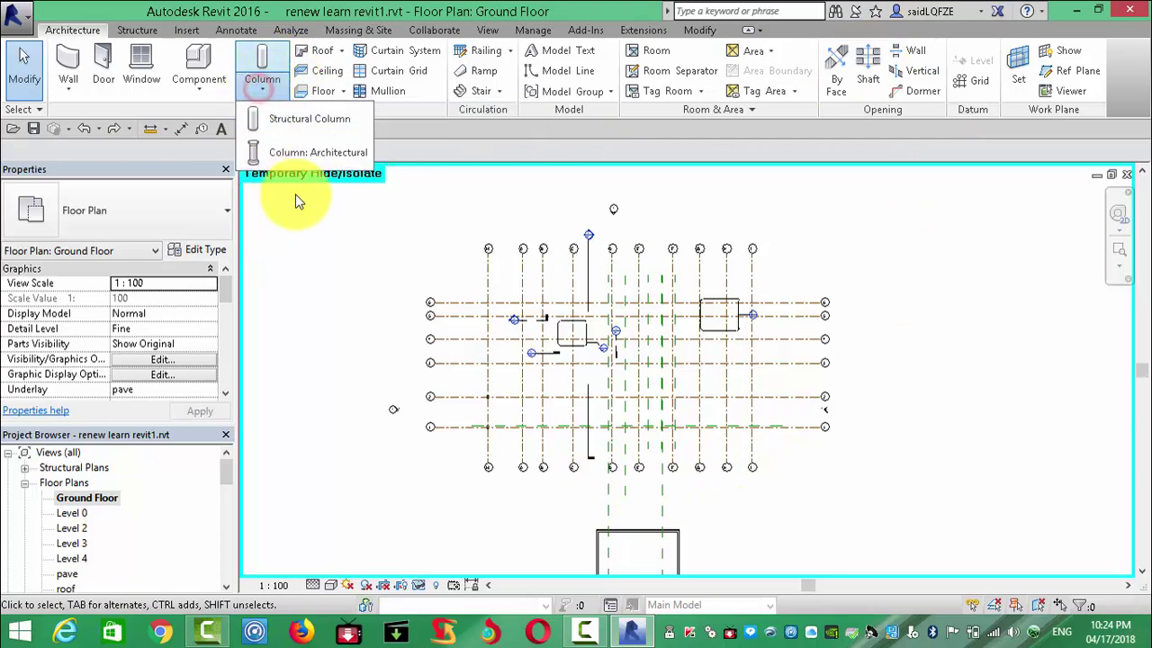
click(313, 125)
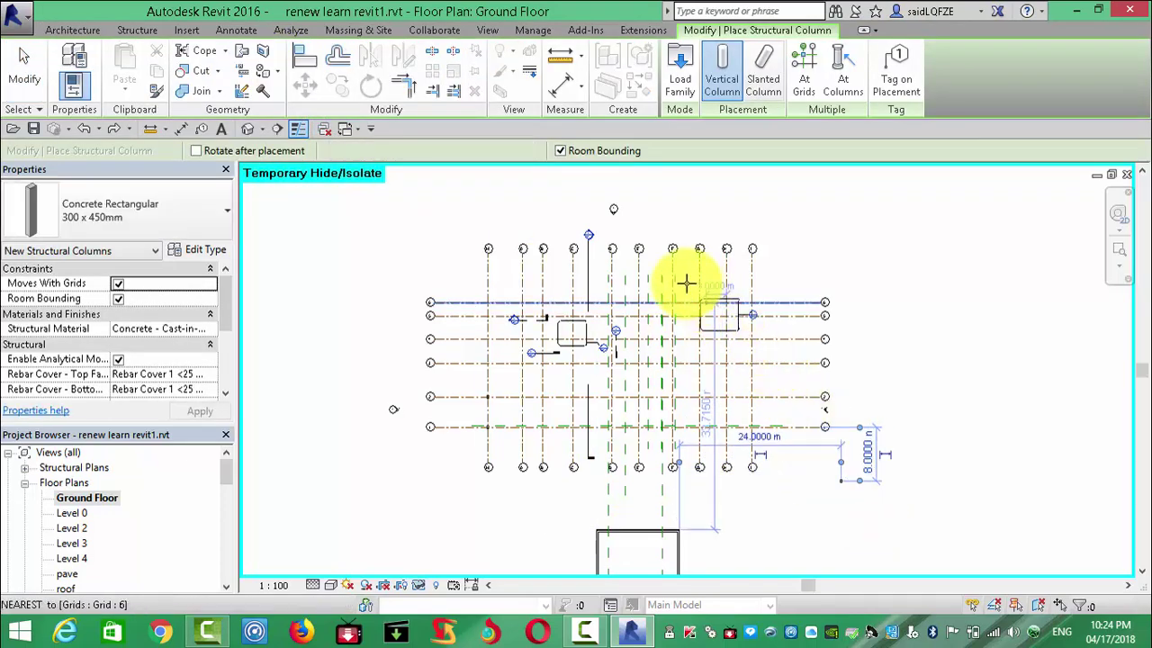
click(805, 72)
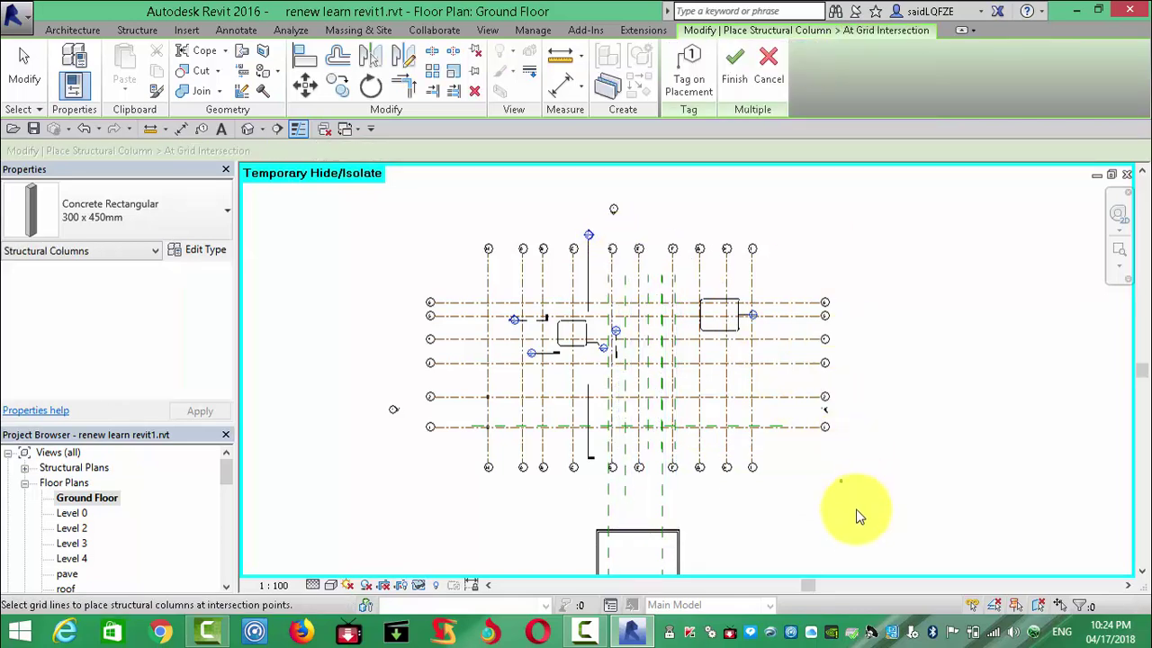
drag(842, 496, 366, 215)
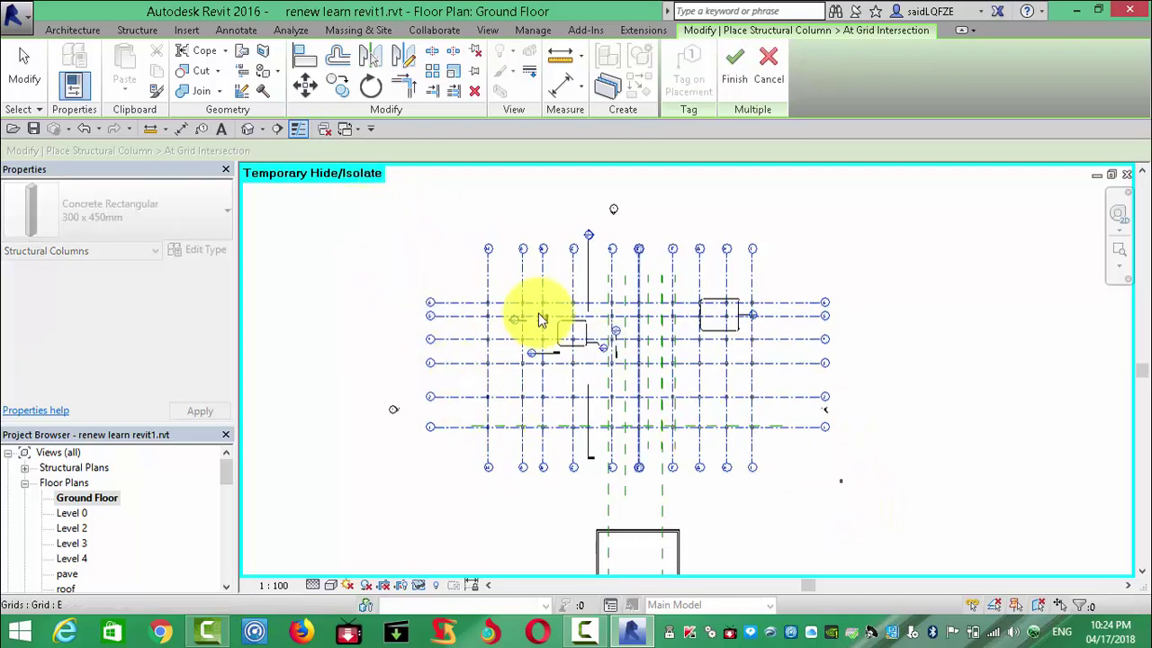
click(734, 72)
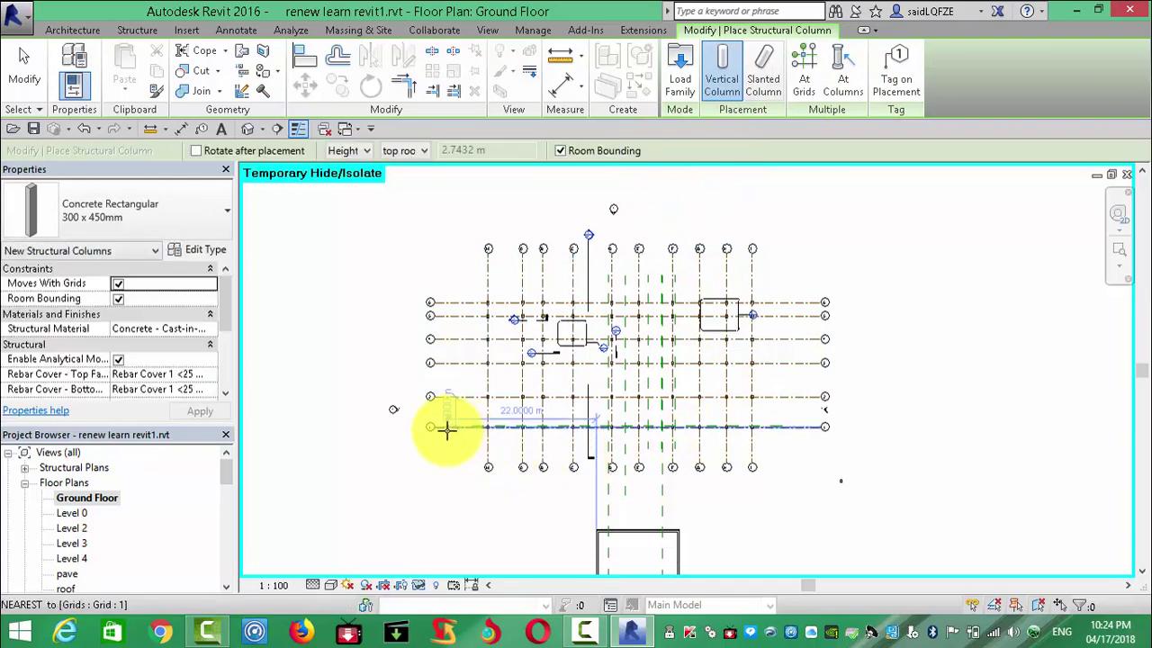
key(Escape)
key(Escape)
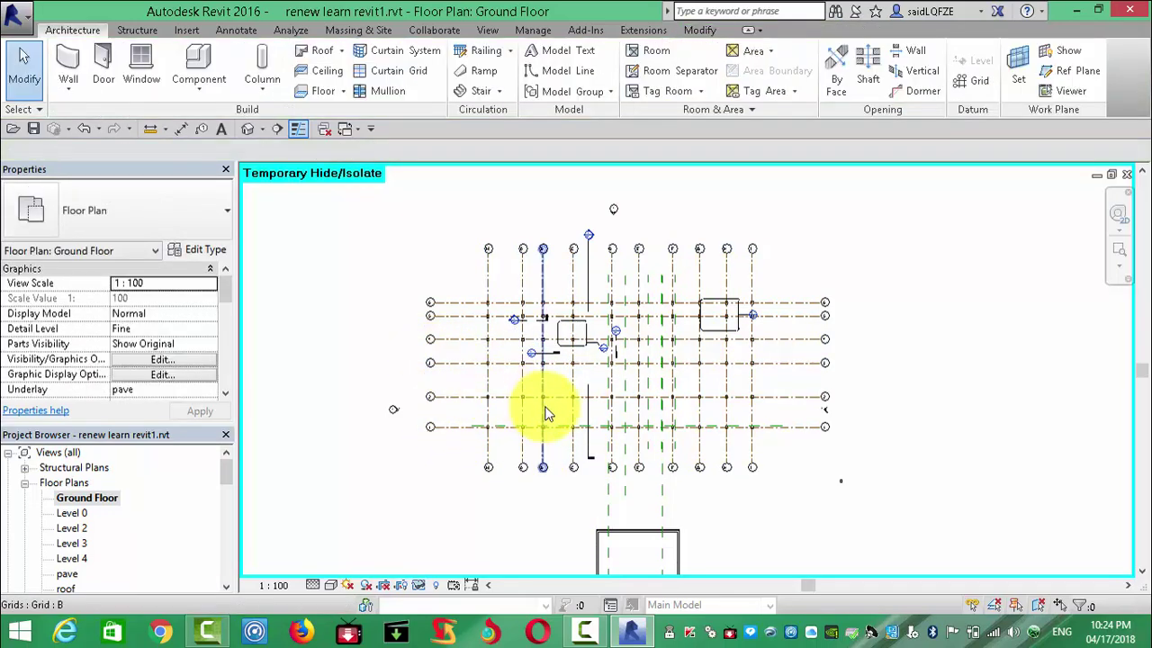
scroll(441, 414, up, 3)
scroll(406, 418, down, 3)
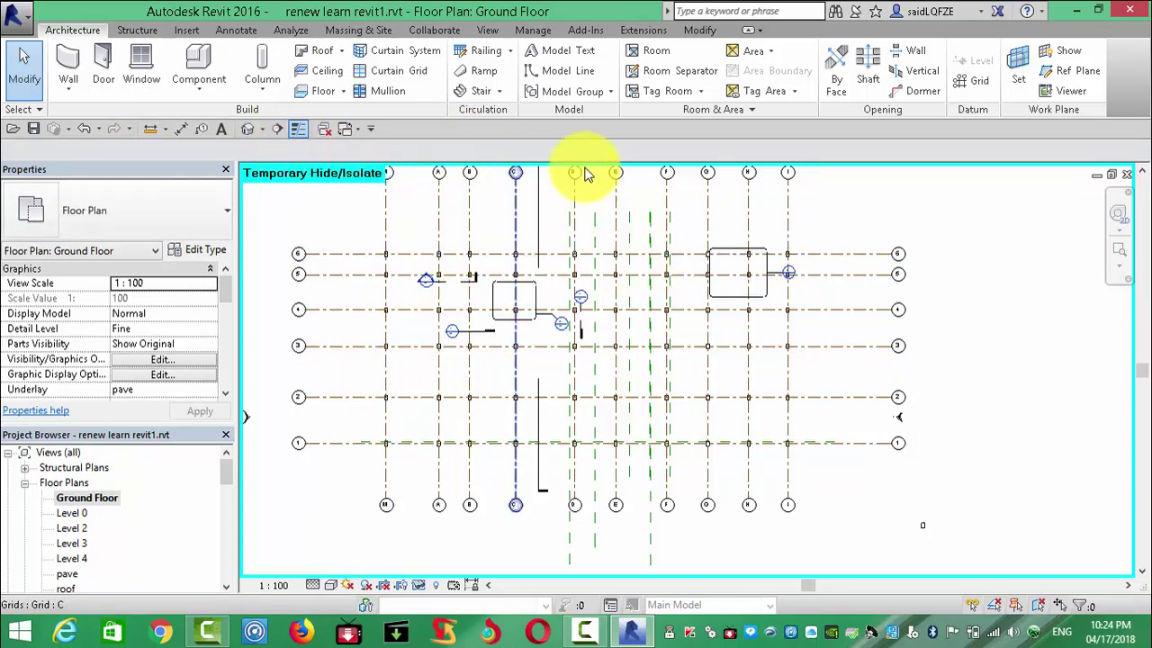
scroll(669, 202, down, 2)
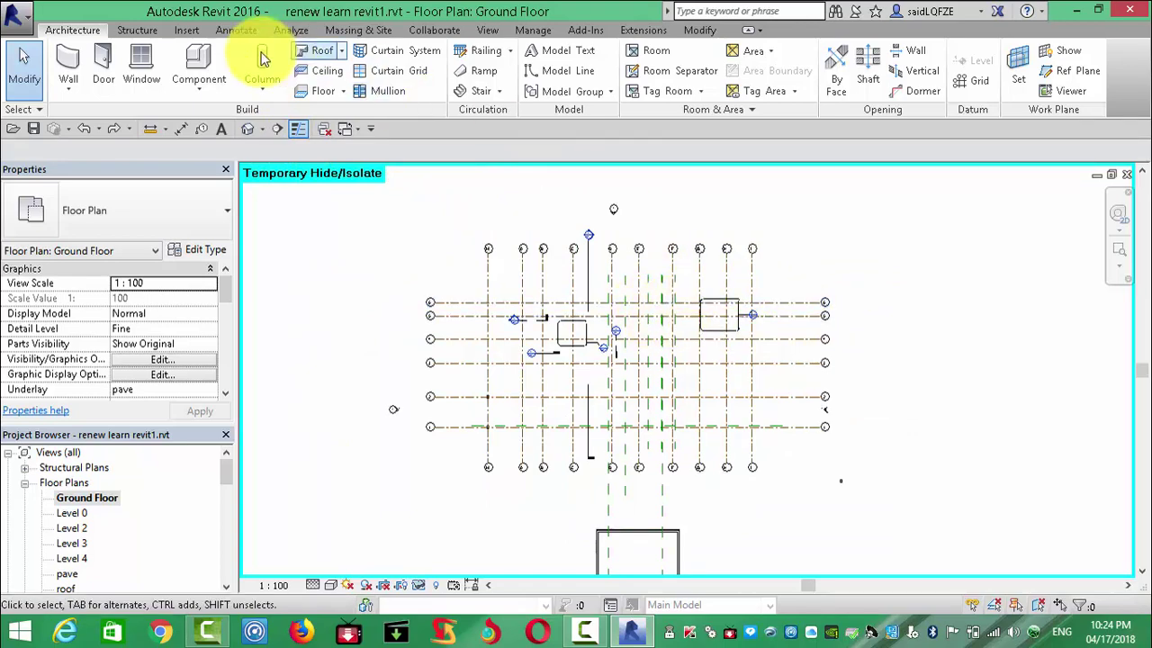
Step: Place structural columns again at all selected grid intersections with At Grids
click(263, 87)
click(288, 124)
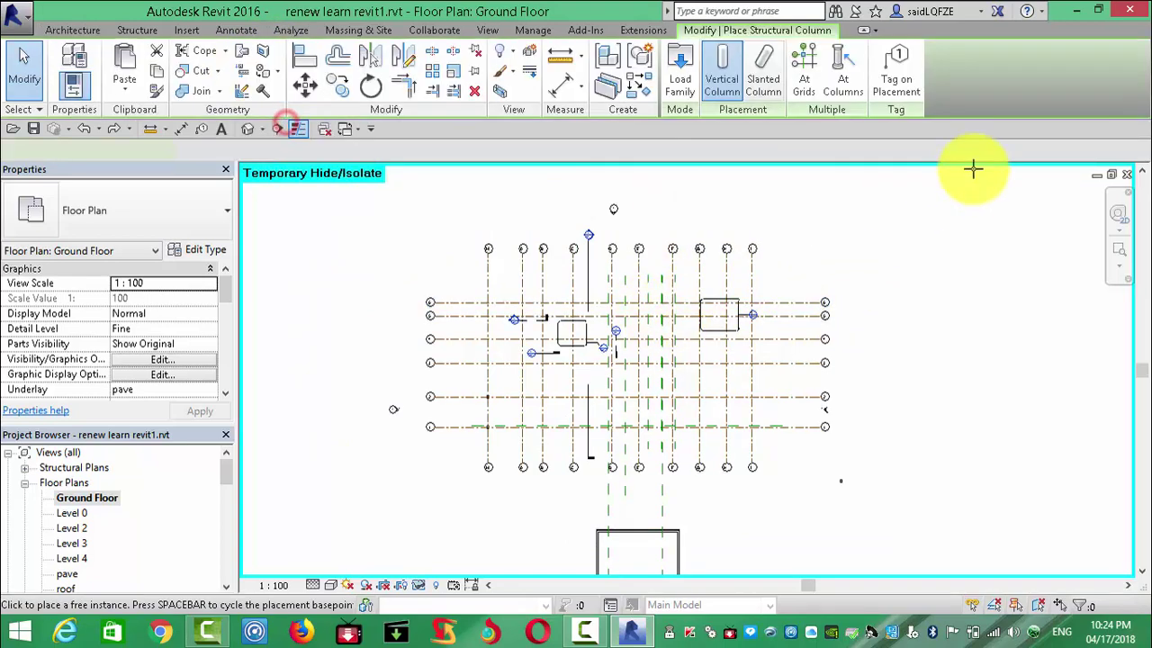
click(810, 70)
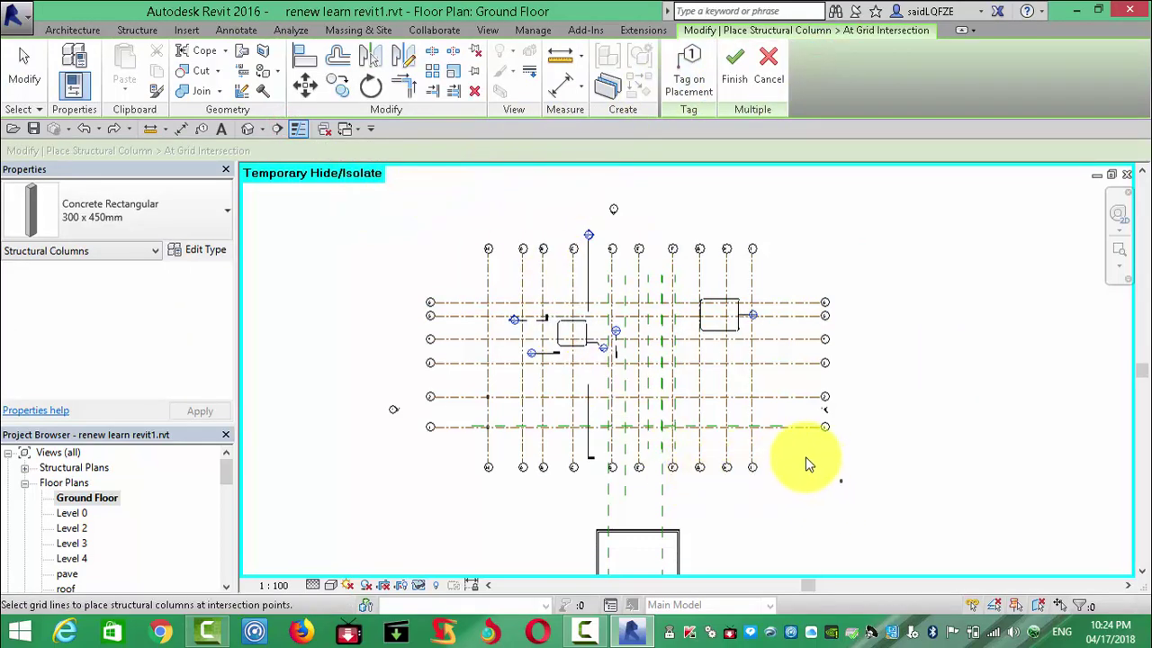
mouse_move(802, 453)
mouse_down()
mouse_move(477, 288)
mouse_move(380, 315)
mouse_up()
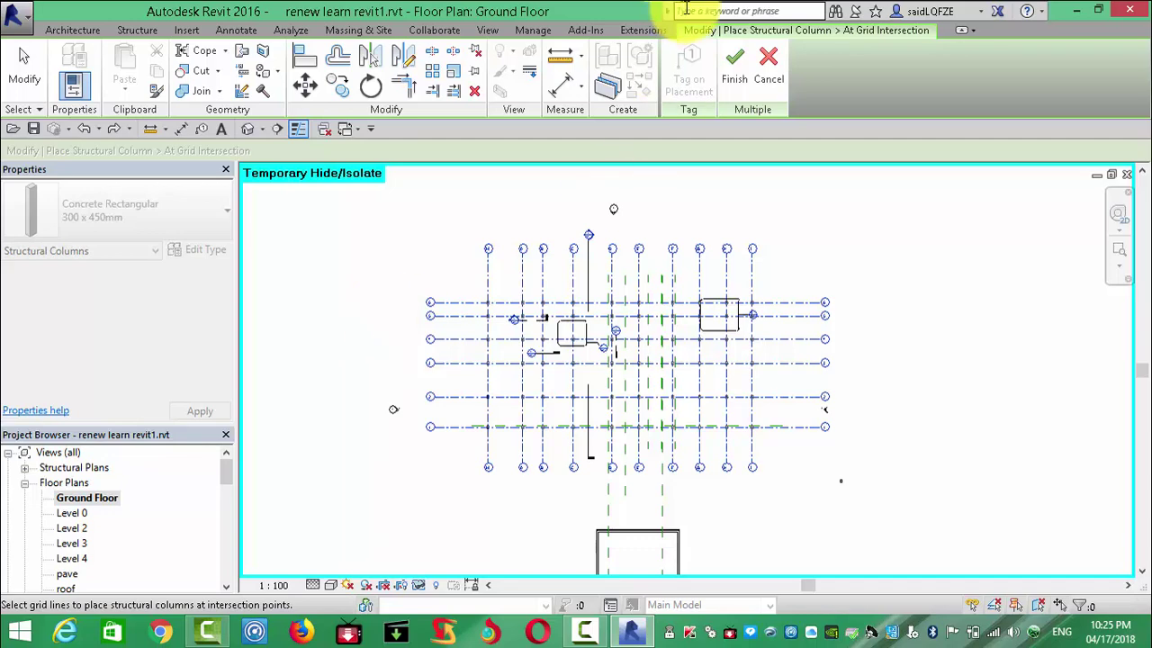
click(741, 60)
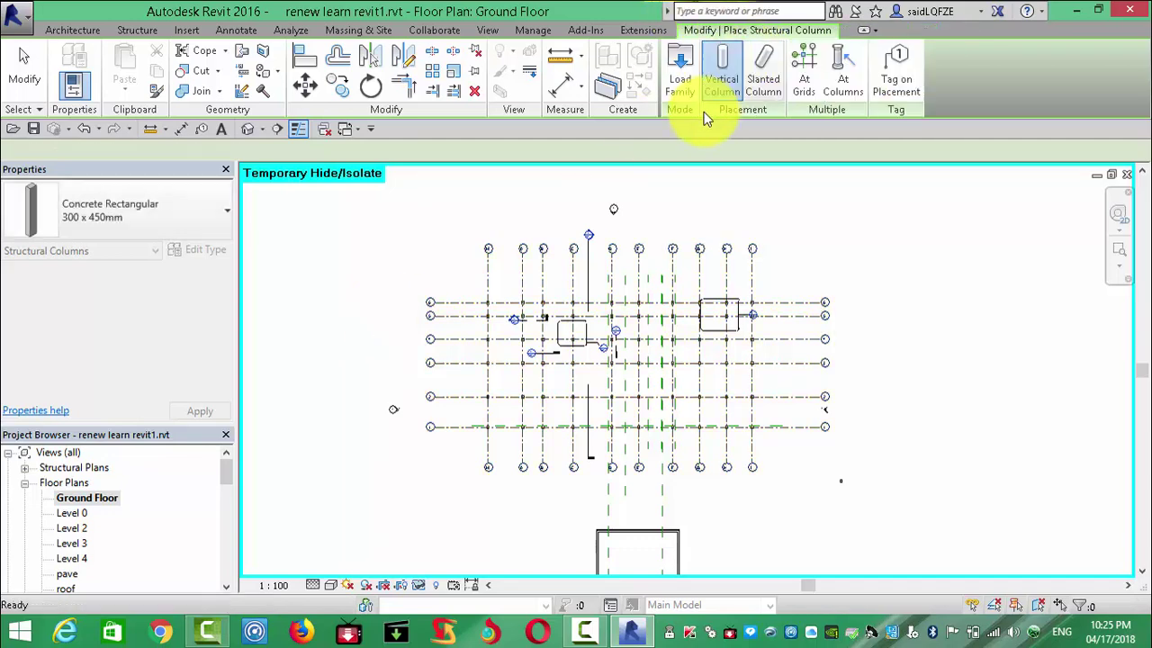
key(Escape)
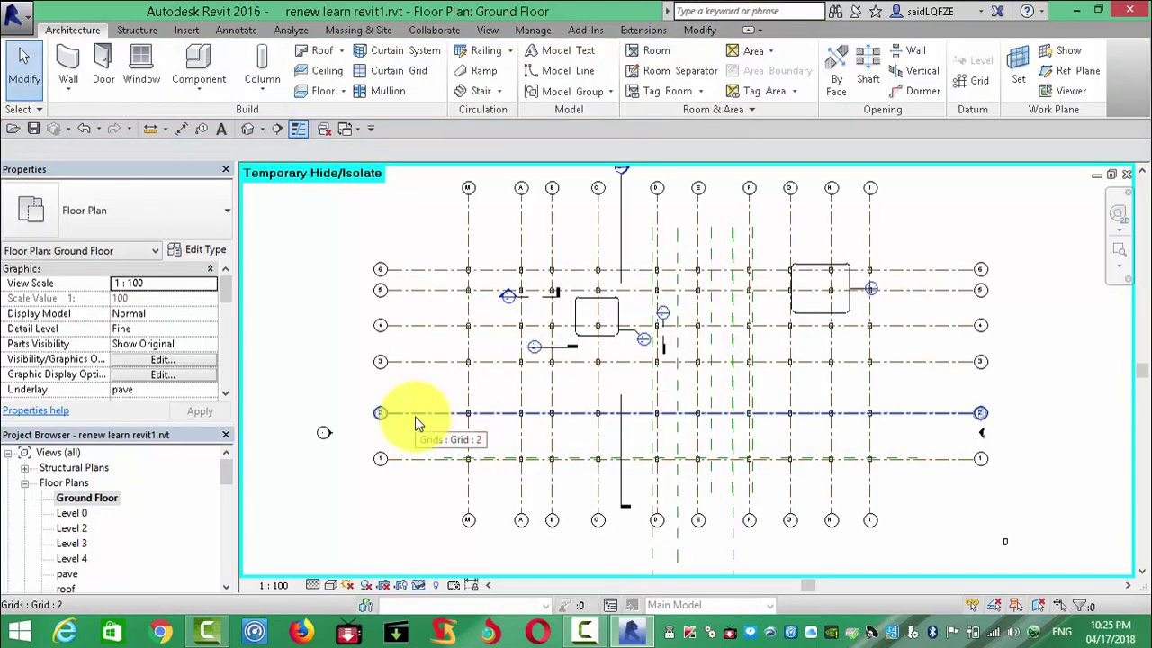
Step: Select and inspect the placed columns at grids M-6 and G-4
scroll(489, 309, up, 2)
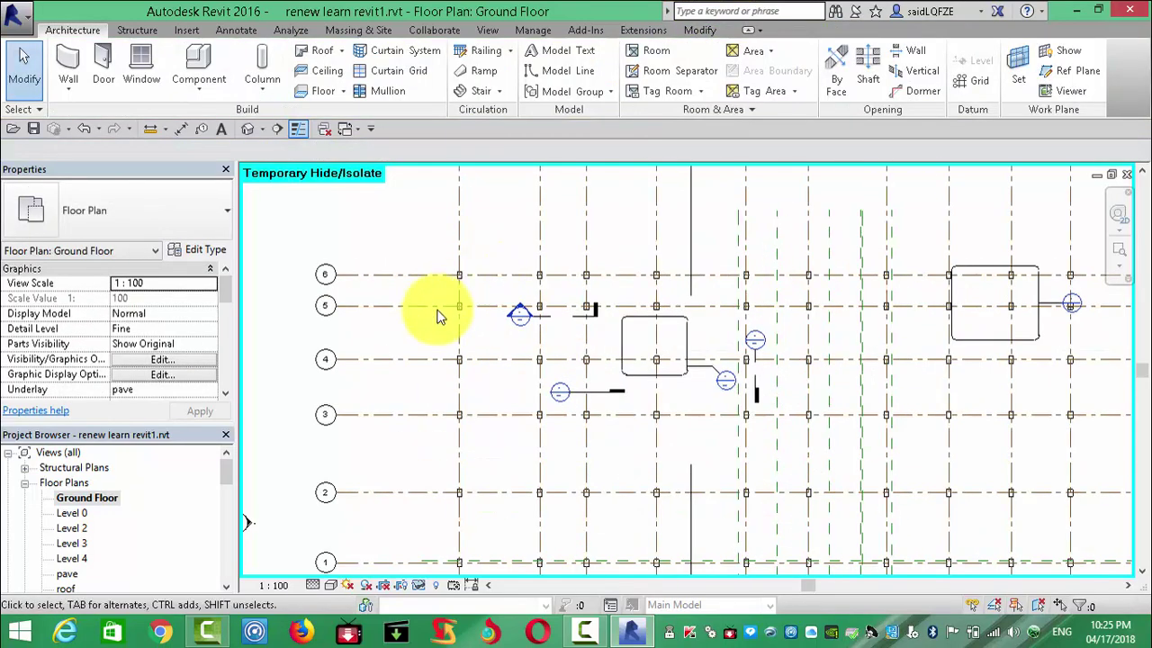
scroll(437, 314, up, 2)
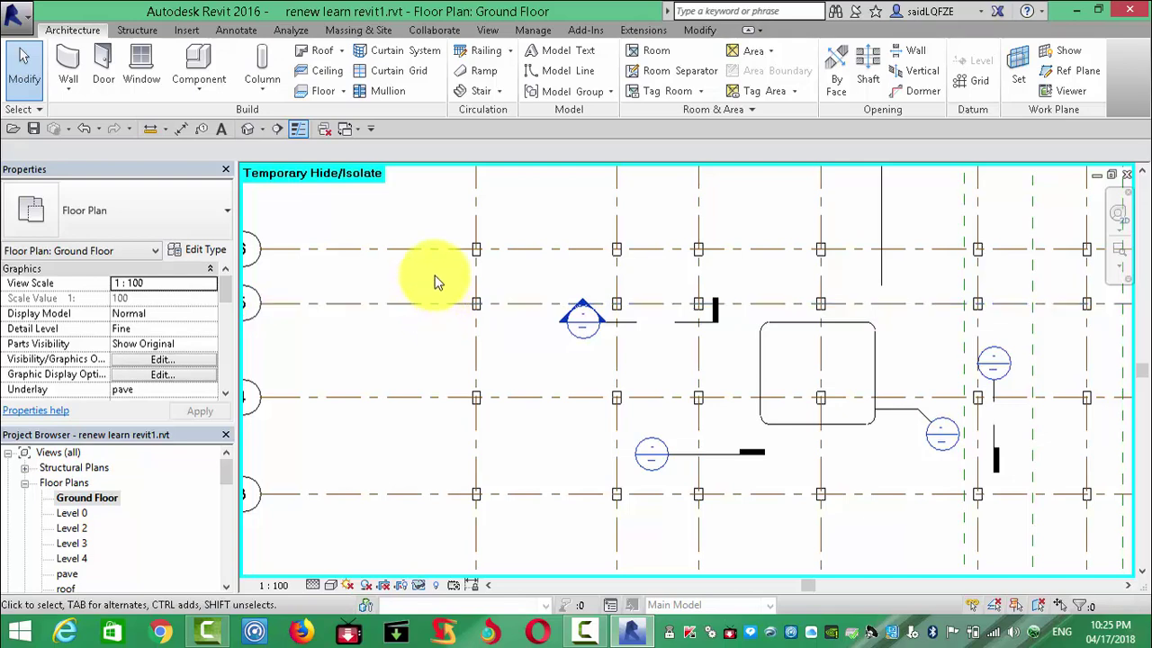
scroll(437, 265, up, 2)
scroll(431, 259, up, 1)
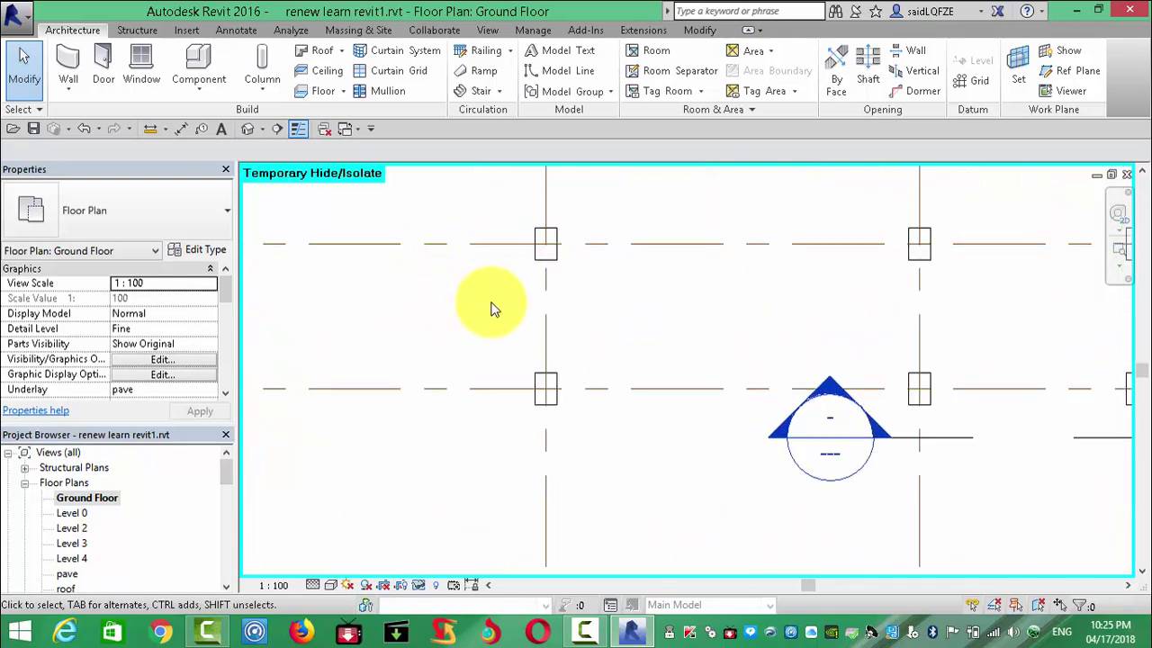
scroll(492, 308, down, 2)
click(529, 275)
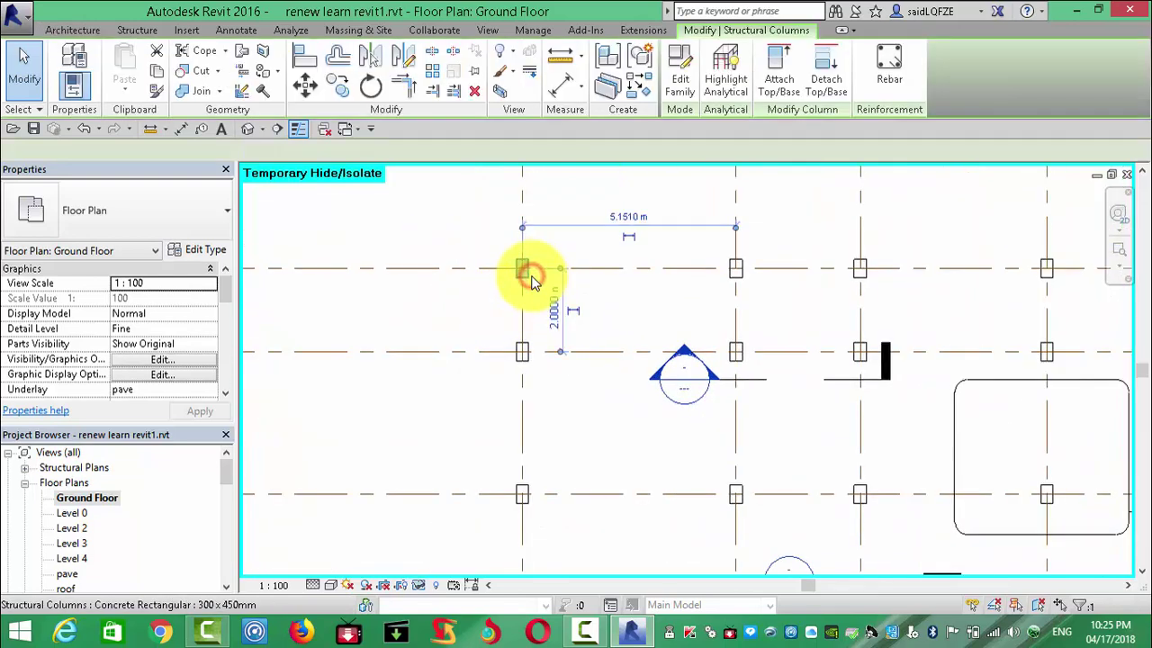
scroll(607, 361, down, 1)
scroll(635, 393, down, 1)
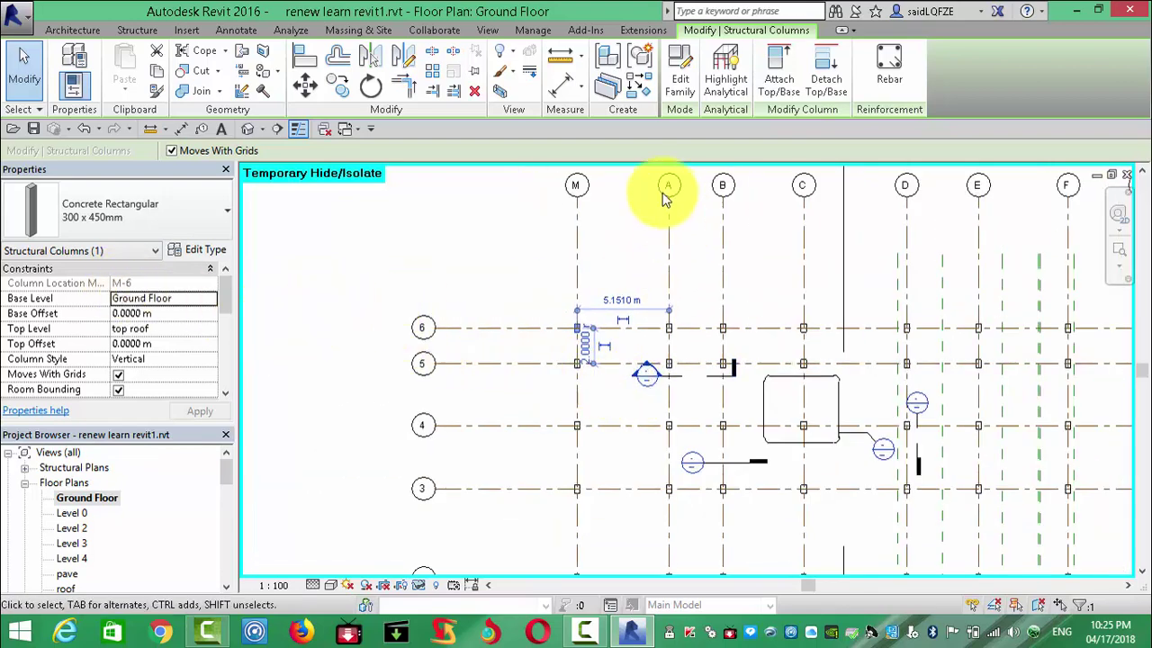
scroll(360, 310, down, 2)
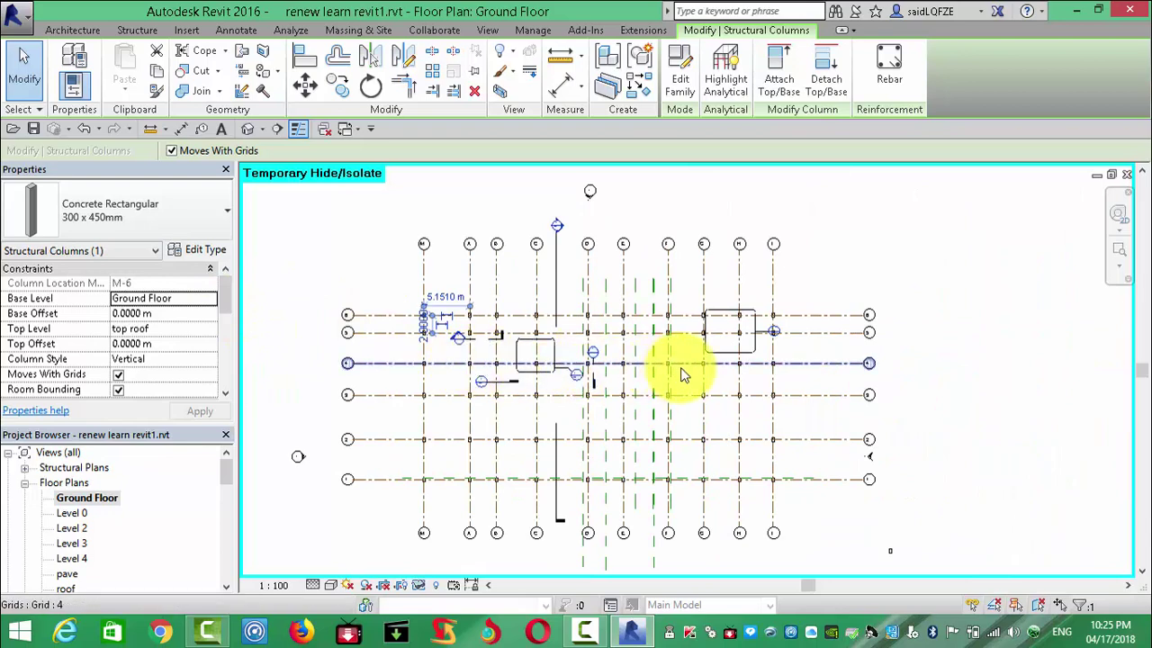
scroll(718, 342, up, 4)
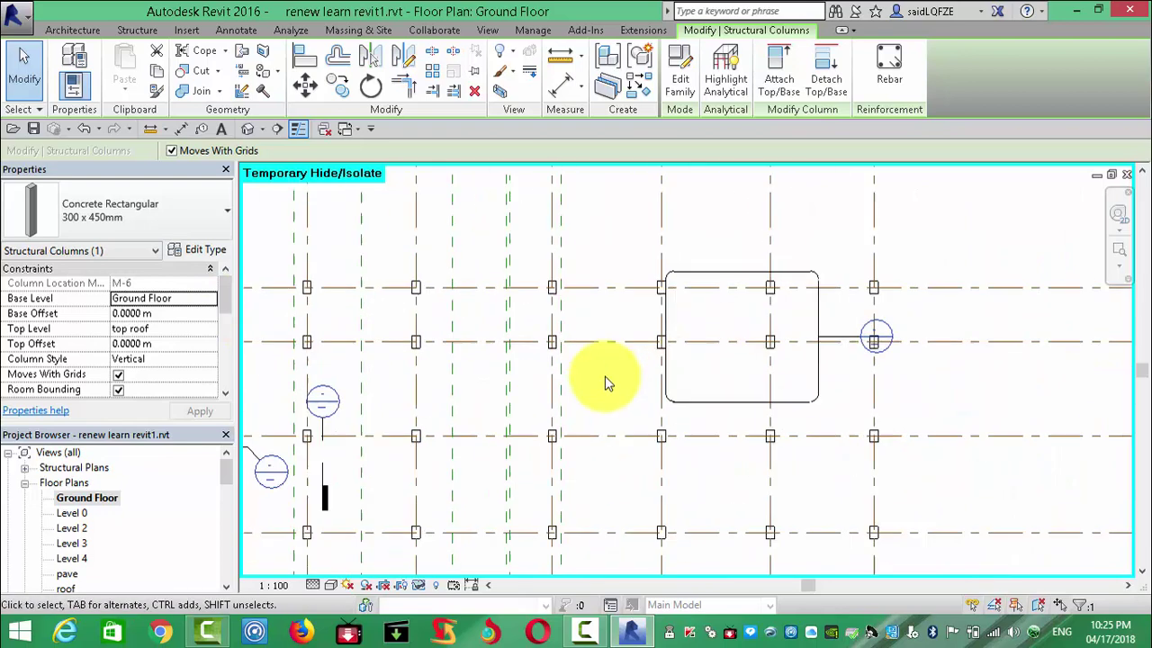
click(662, 421)
Step: Check the column at grid A-1, then deselect it
scroll(742, 450, down, 2)
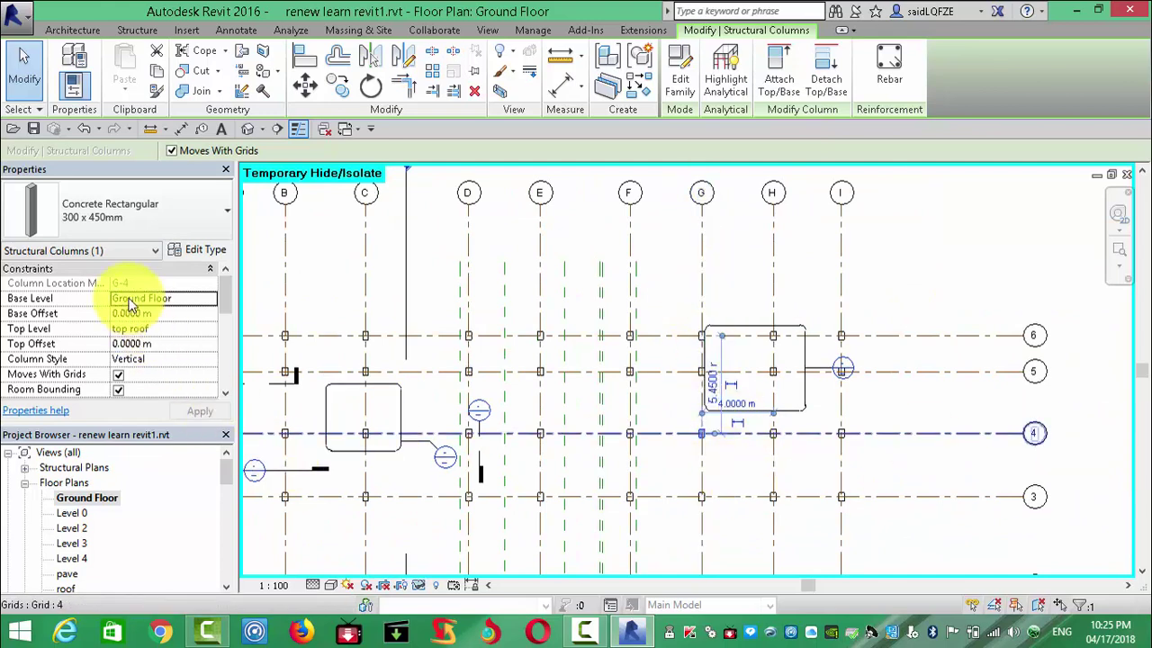
scroll(845, 306, down, 2)
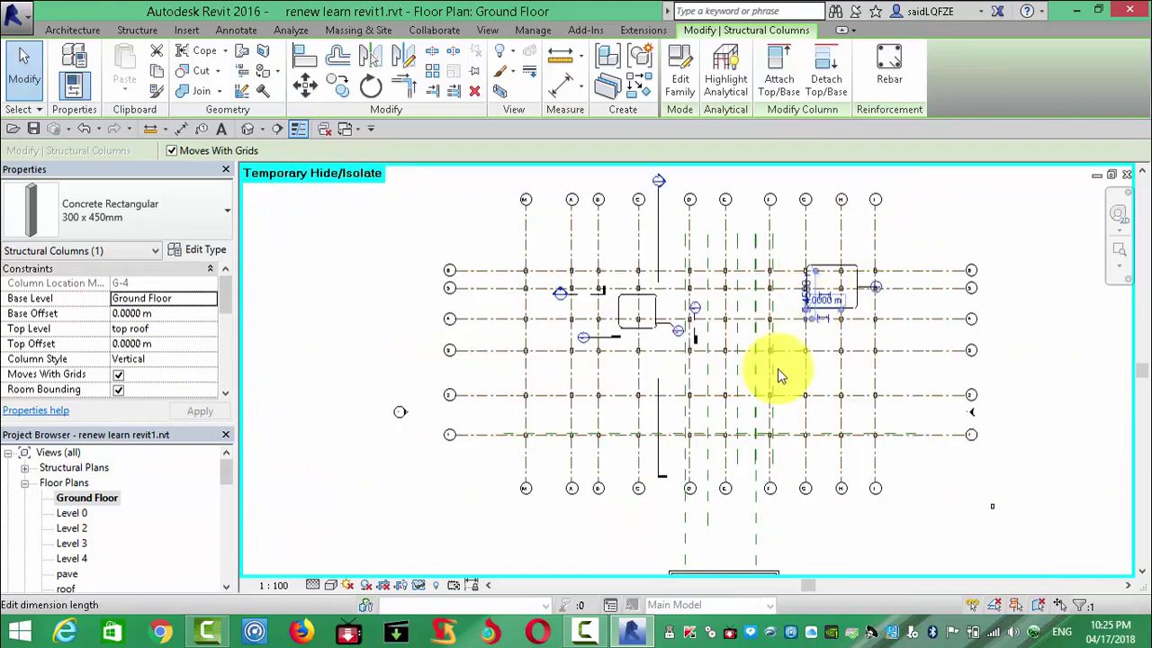
scroll(496, 462, up, 1)
scroll(436, 449, up, 2)
click(590, 375)
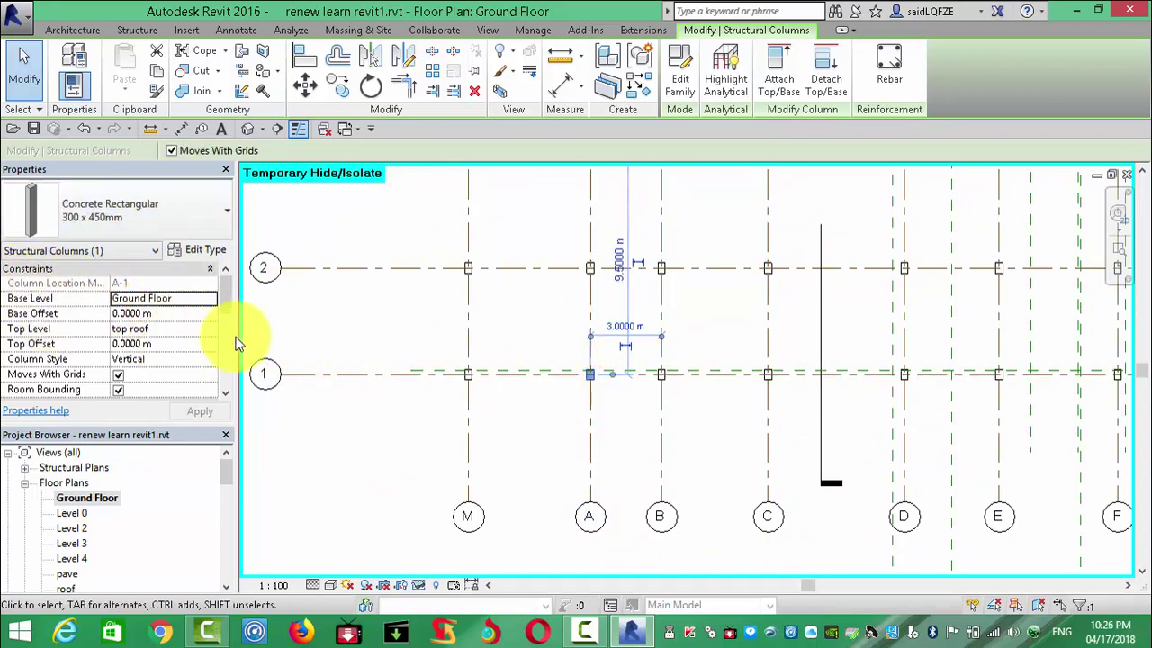
click(396, 328)
Step: Open the Temporary Hide/Isolate options in the view control bar
scroll(398, 327, down, 2)
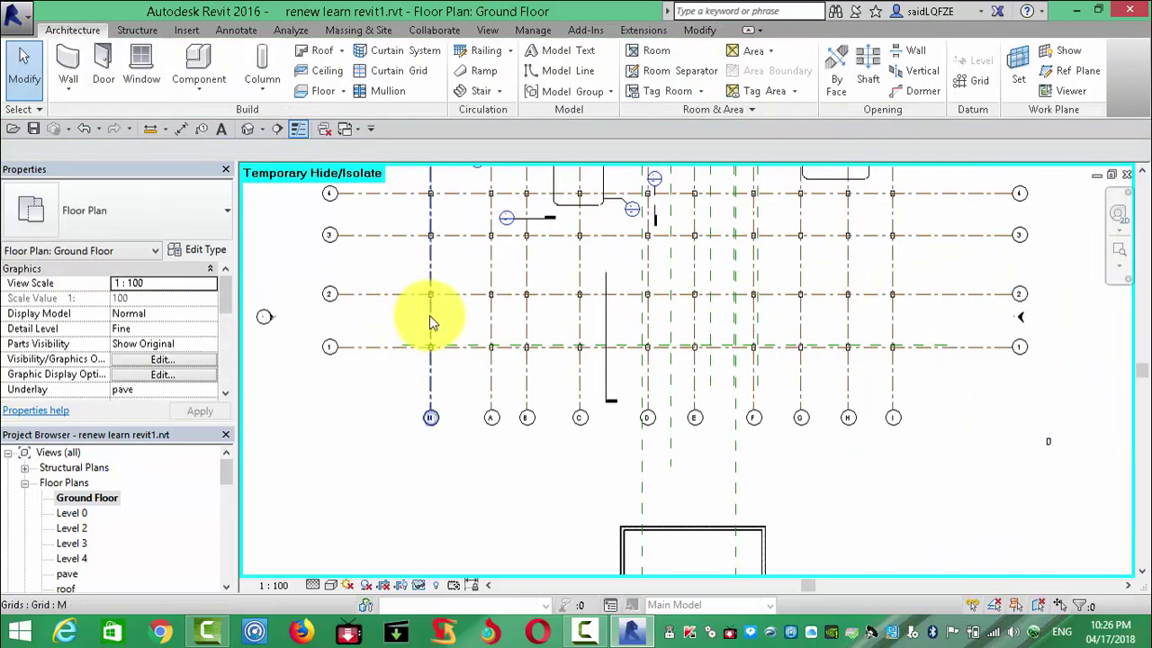
scroll(424, 321, down, 2)
scroll(358, 317, up, 2)
scroll(396, 342, up, 2)
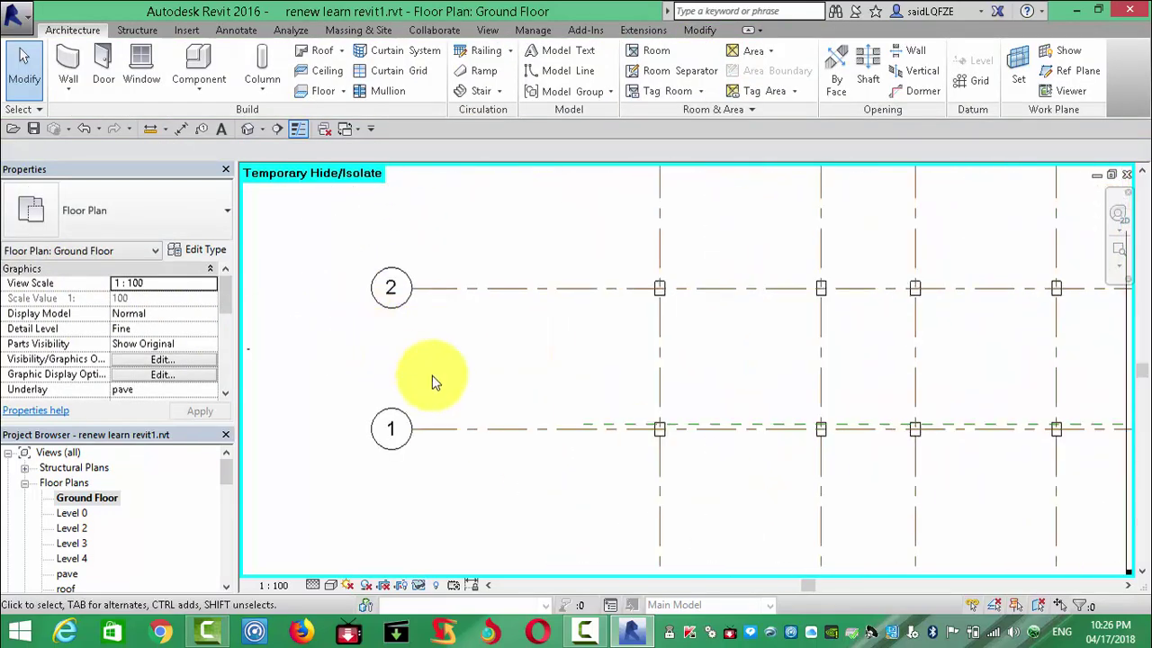
click(419, 585)
Step: Reset Temporary Hide/Isolate so walls, doors, windows and tags reappear
click(450, 566)
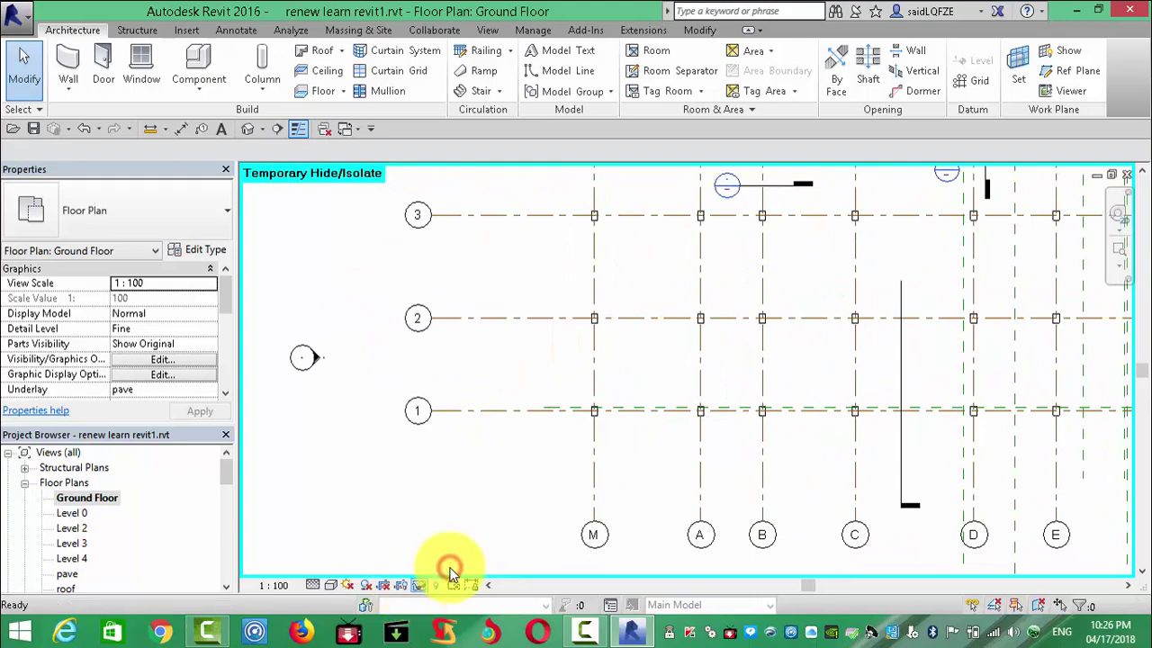
scroll(441, 513, down, 2)
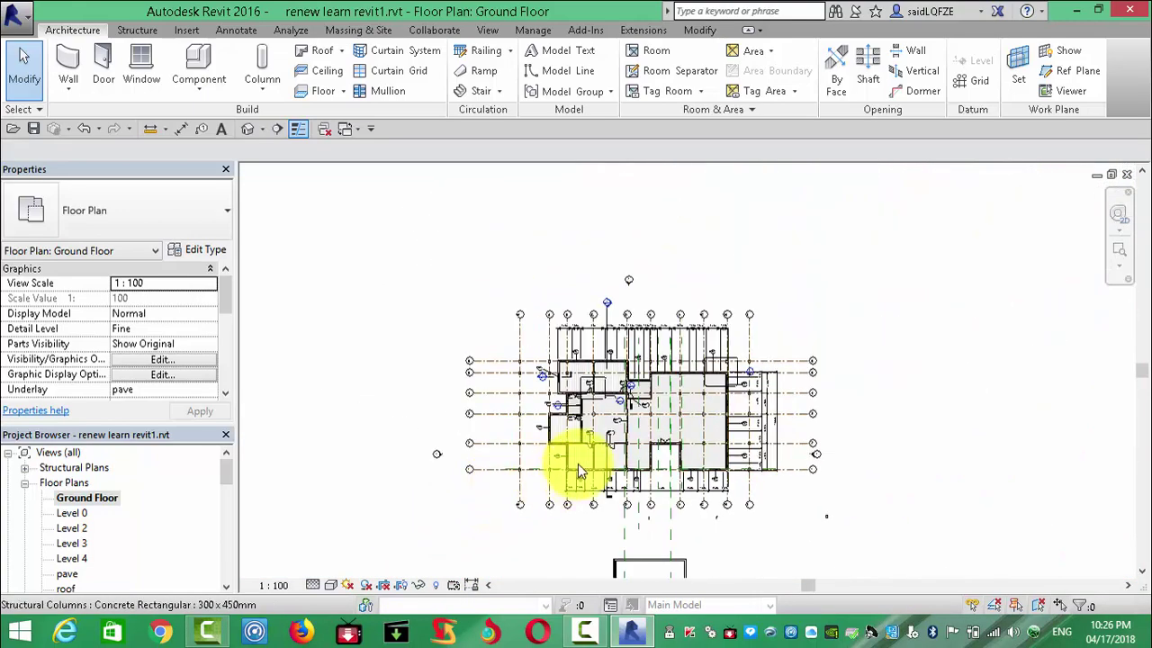
scroll(621, 455, up, 2)
scroll(720, 440, up, 2)
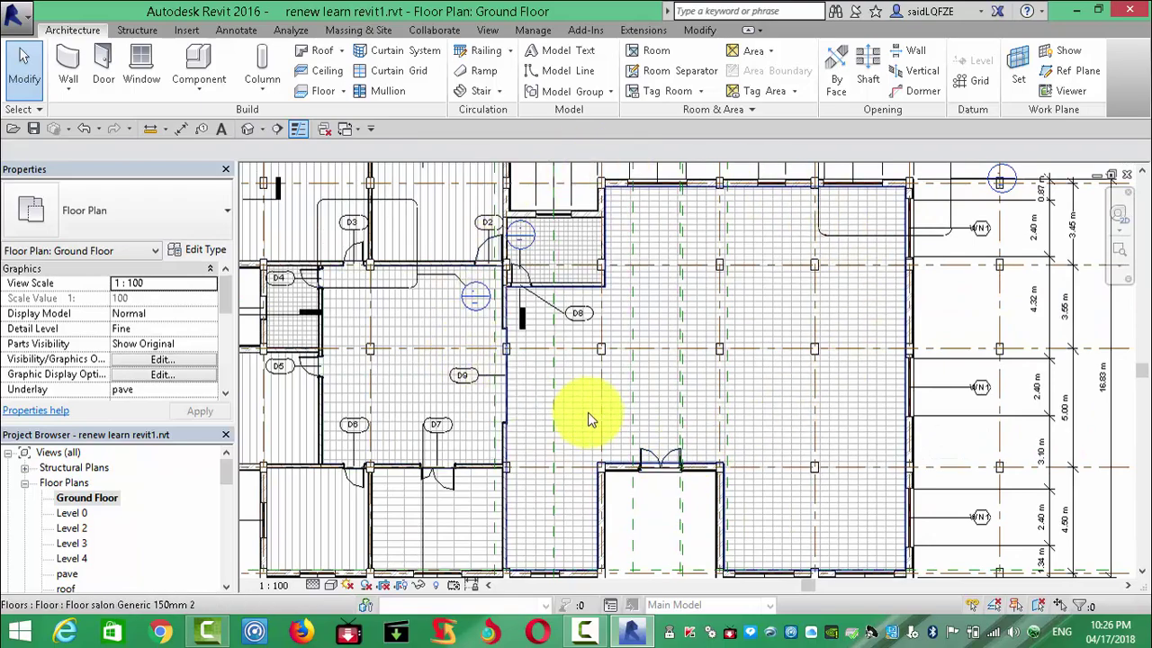
scroll(504, 459, down, 3)
scroll(355, 362, up, 1)
scroll(352, 346, up, 1)
scroll(337, 270, up, 1)
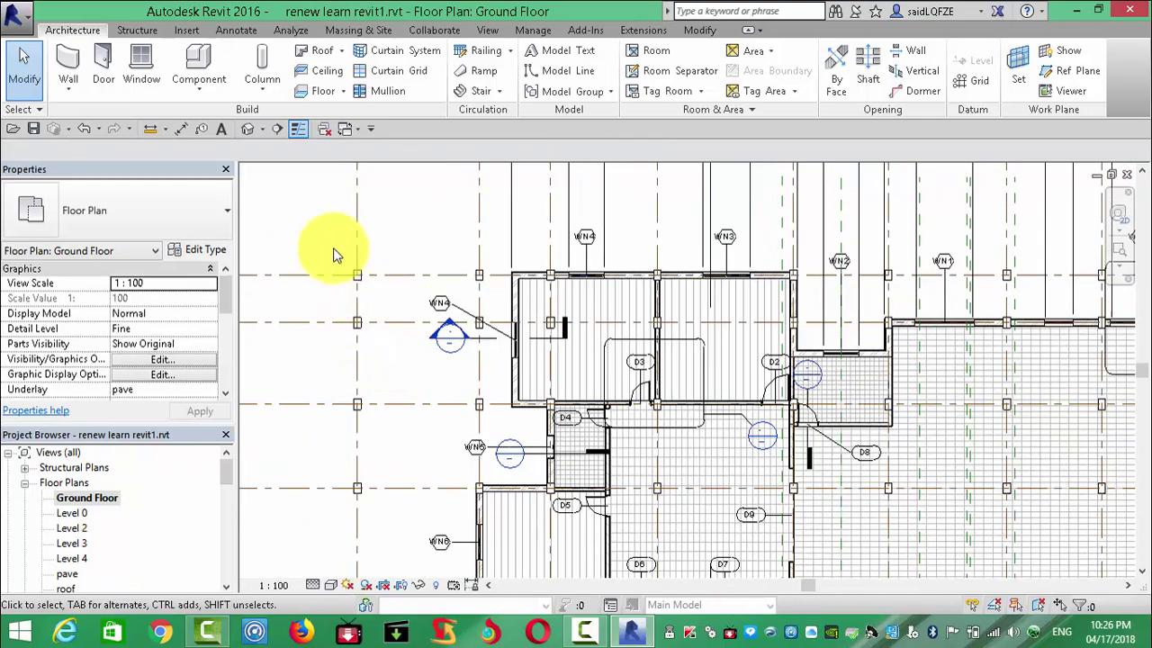
Step: Delete the columns along the outer left grid line
mouse_move(333, 250)
mouse_down()
mouse_move(385, 315)
mouse_move(374, 538)
mouse_up()
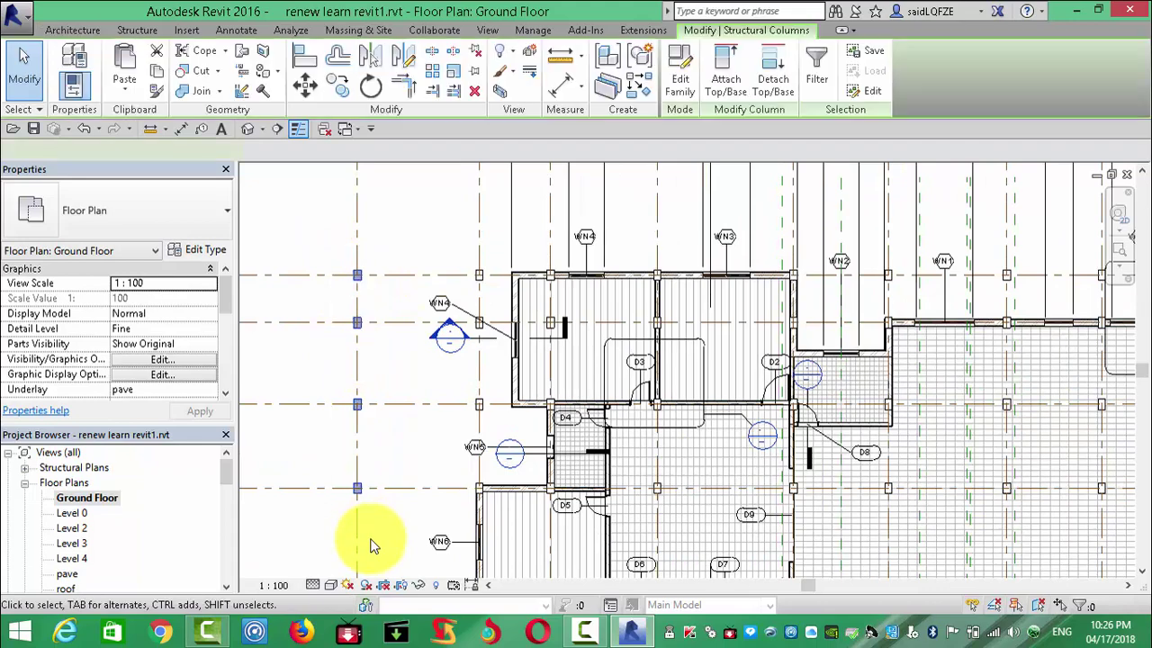
click(475, 95)
scroll(514, 244, down, 2)
scroll(513, 243, down, 1)
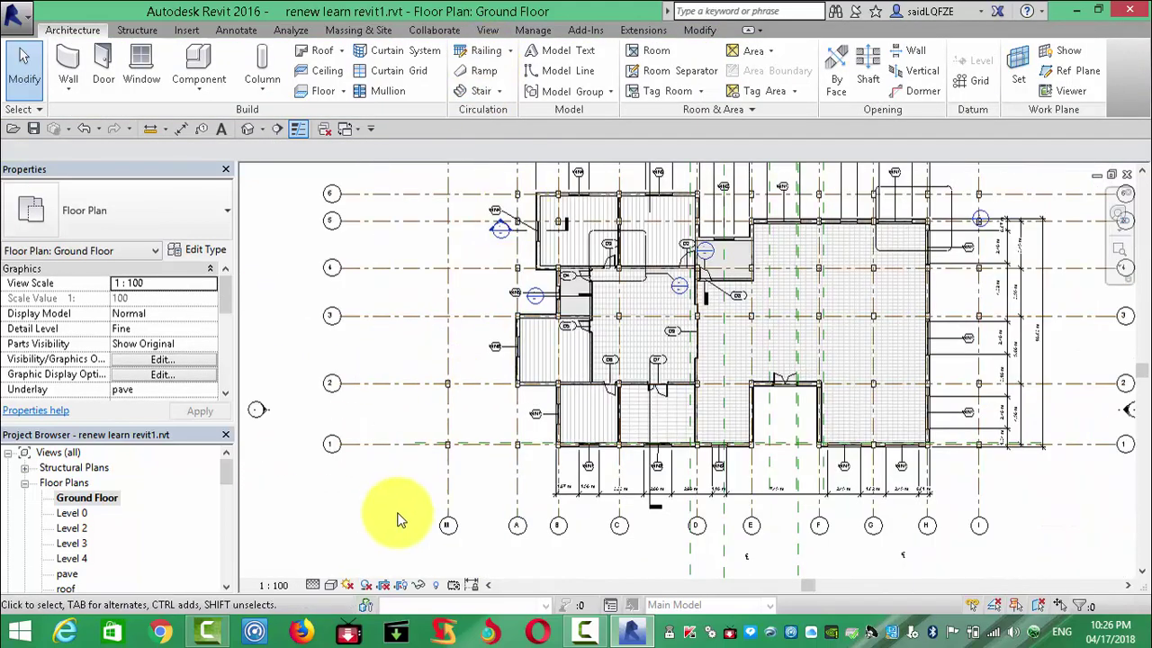
scroll(413, 486, up, 2)
Step: Delete the two remaining columns at M-1 and M-2
drag(425, 315, 497, 472)
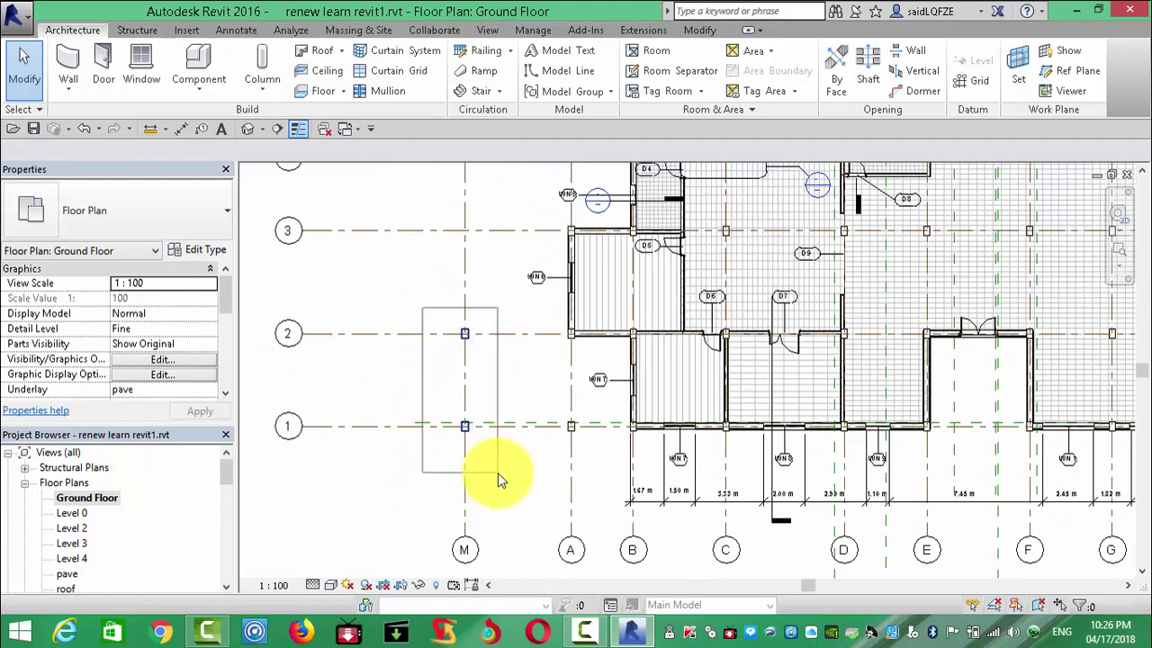
click(478, 95)
scroll(558, 575, down, 2)
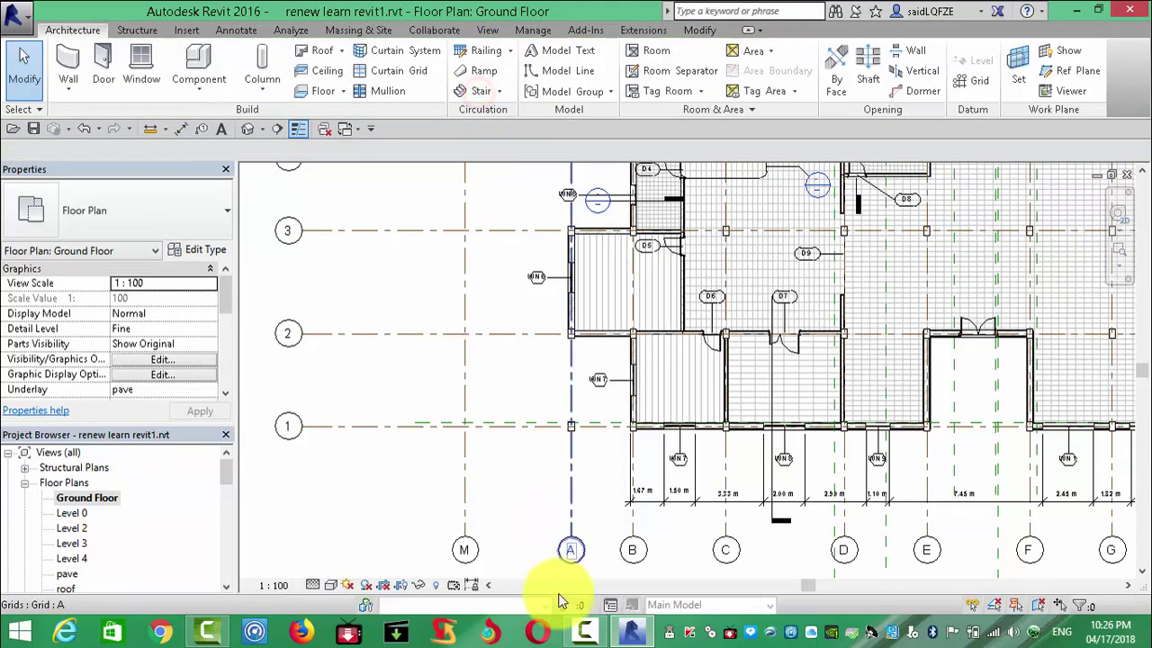
scroll(585, 441, up, 3)
scroll(504, 486, down, 2)
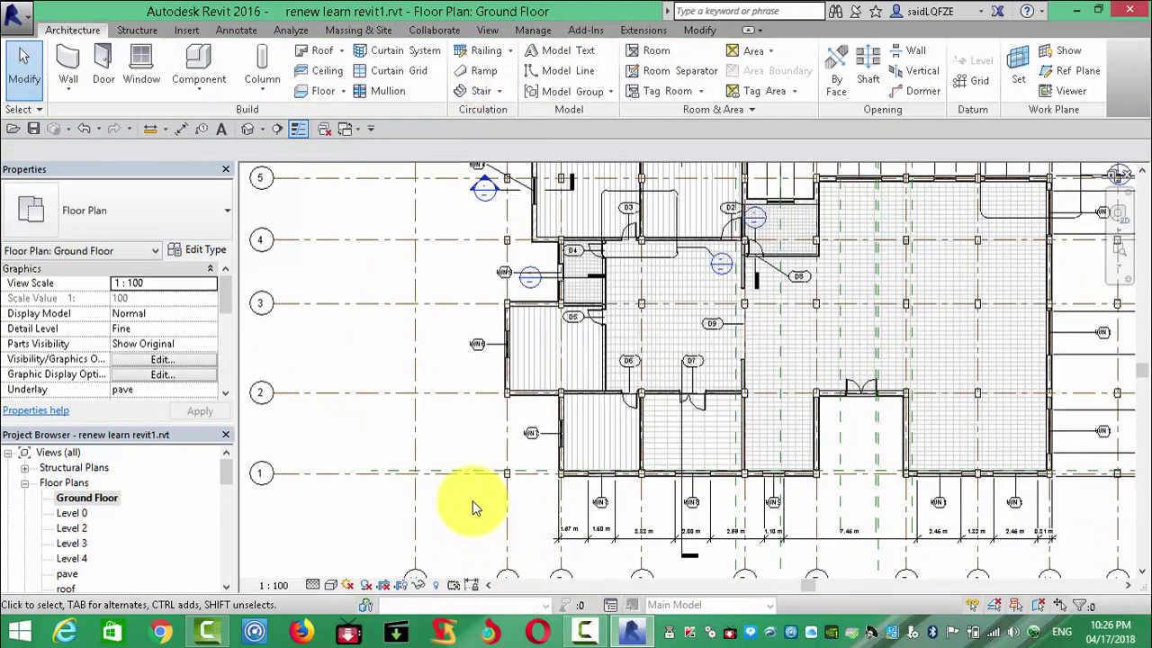
scroll(507, 329, up, 2)
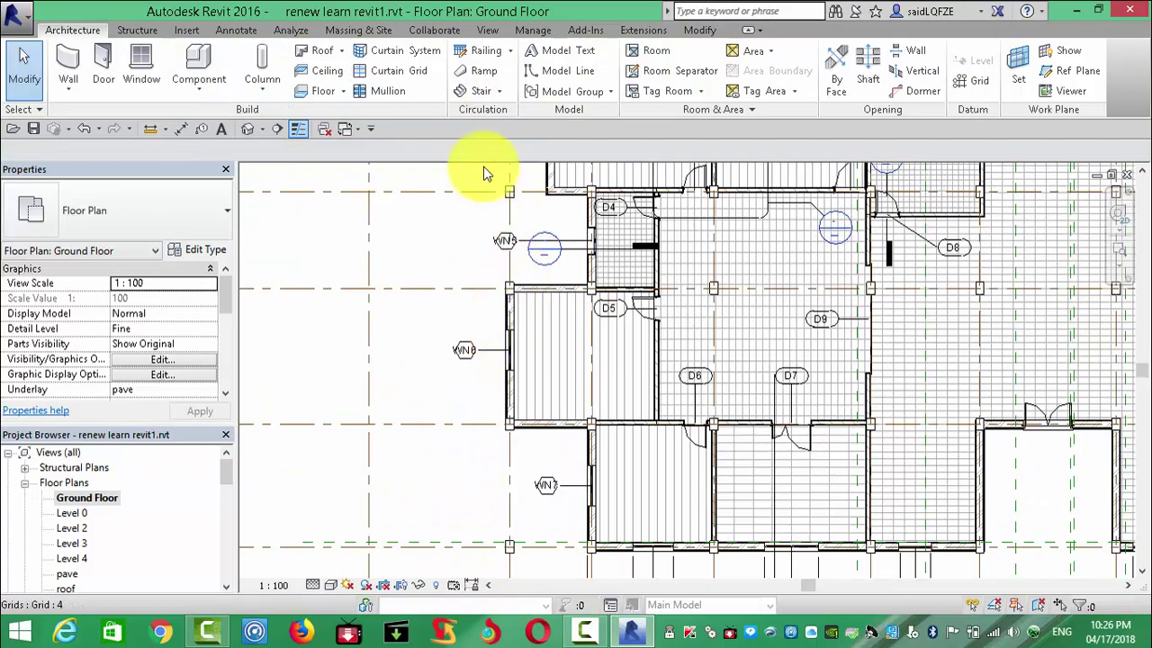
scroll(482, 171, up, 3)
scroll(540, 243, down, 1)
scroll(523, 420, down, 2)
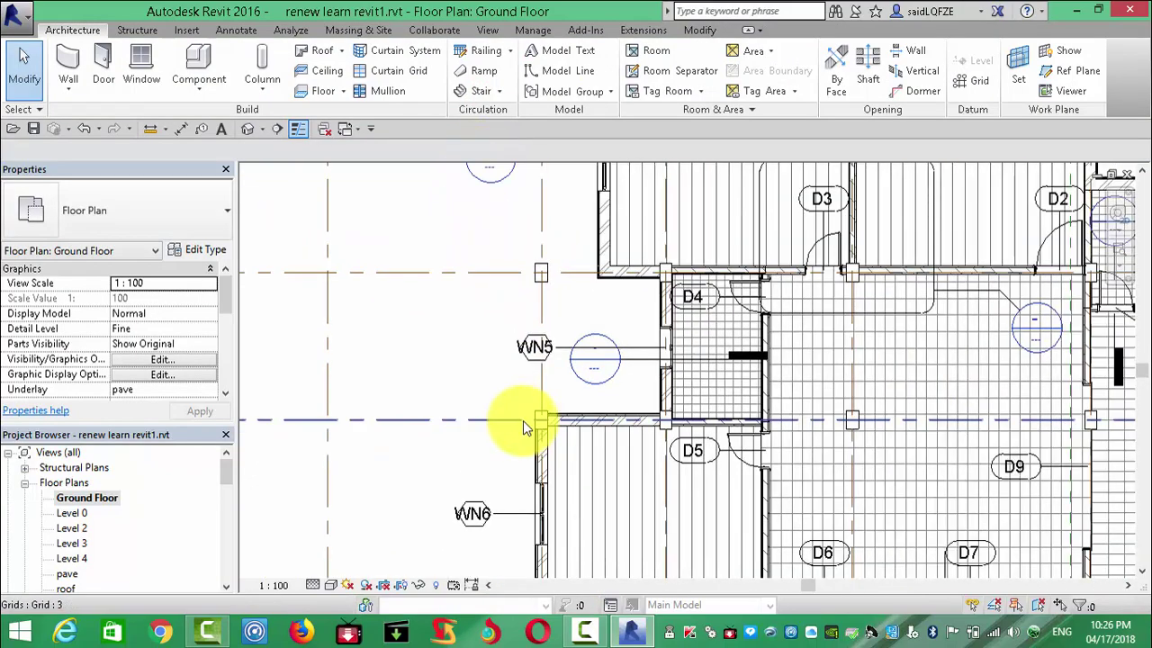
scroll(522, 420, down, 3)
scroll(493, 236, up, 2)
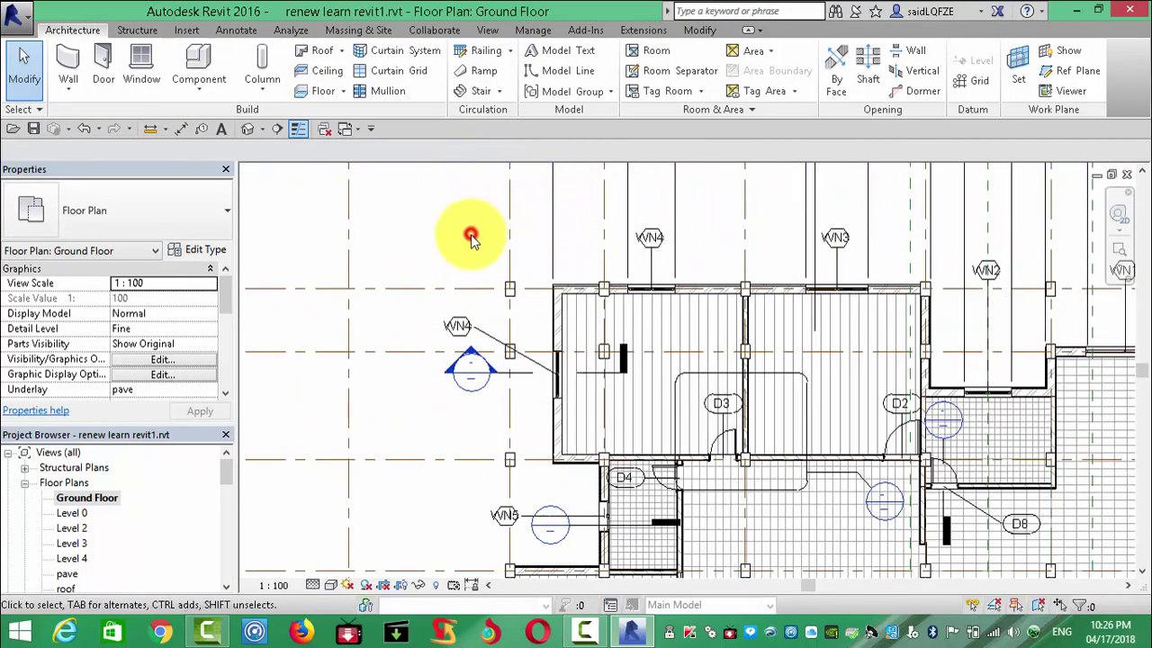
Step: Select the columns near WN4 and at A-6, then clear the selection
drag(471, 236, 537, 378)
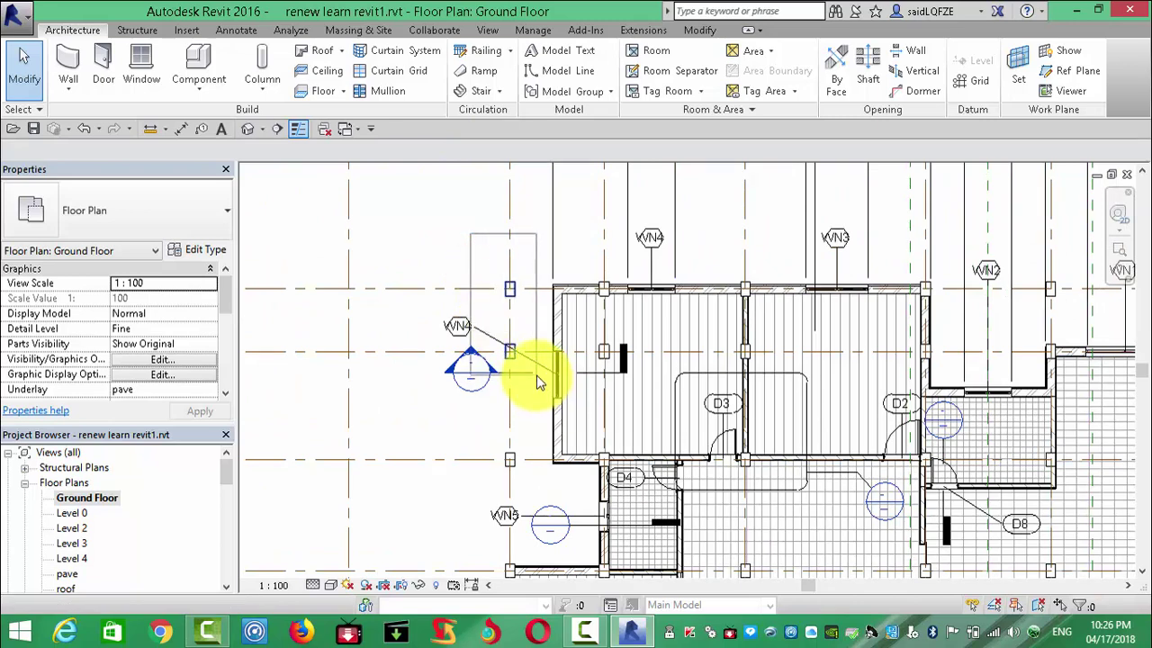
drag(536, 373, 537, 377)
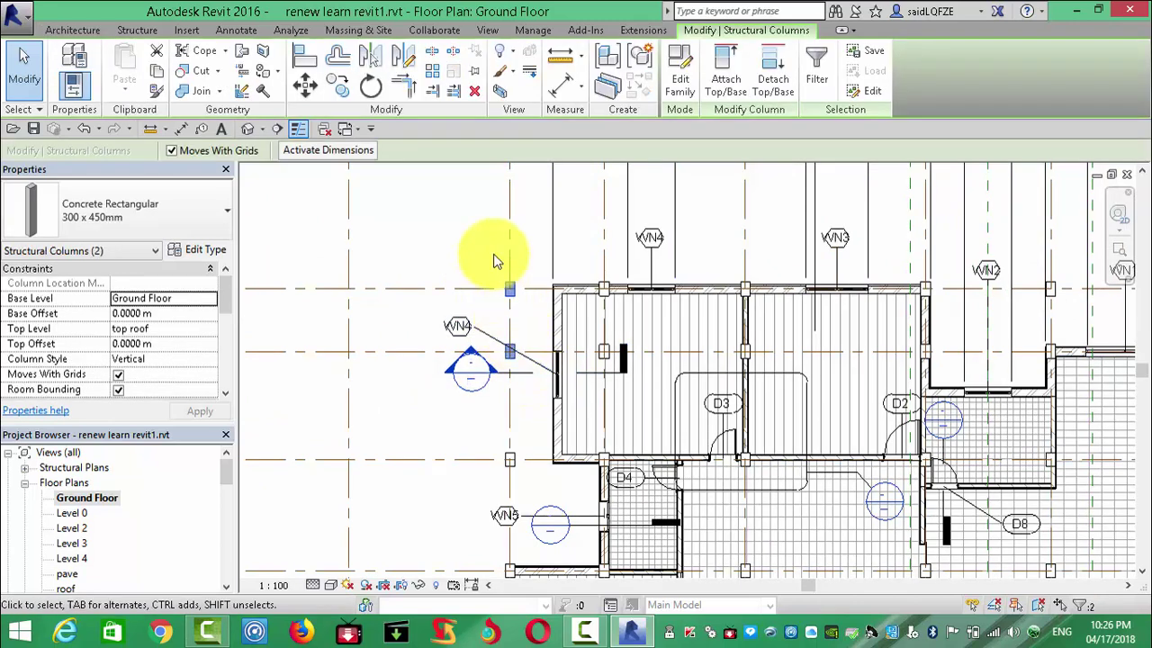
drag(488, 252, 520, 364)
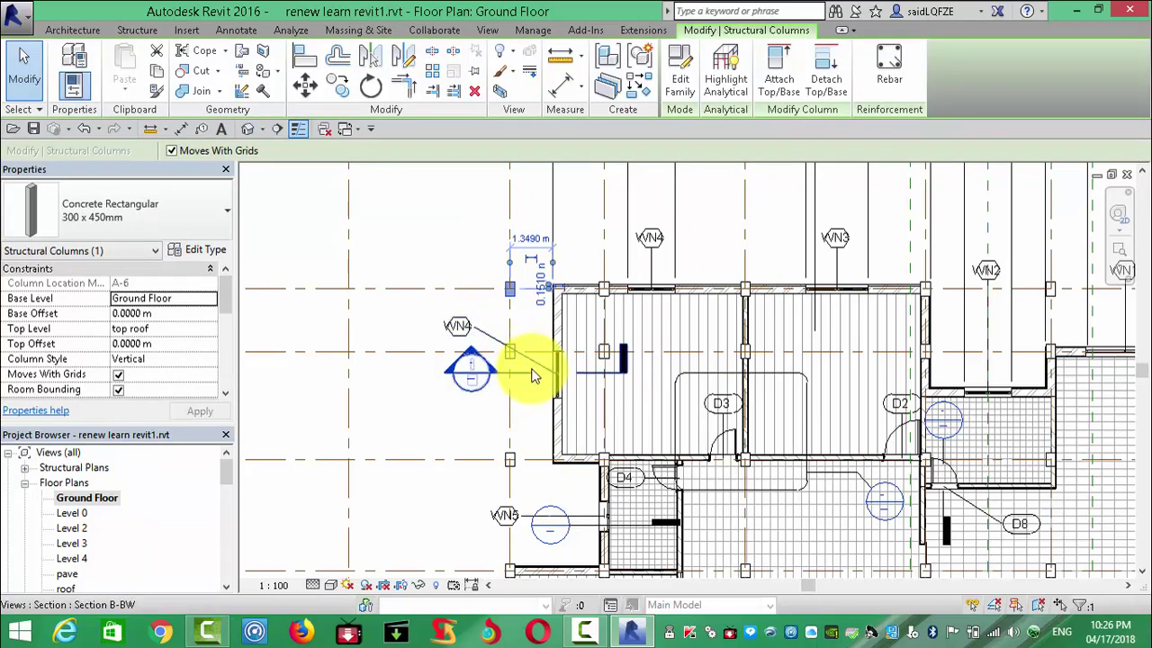
key(Escape)
Step: Select the H-1 corner column and open its Type Properties via Edit Type
scroll(912, 371, up, 5)
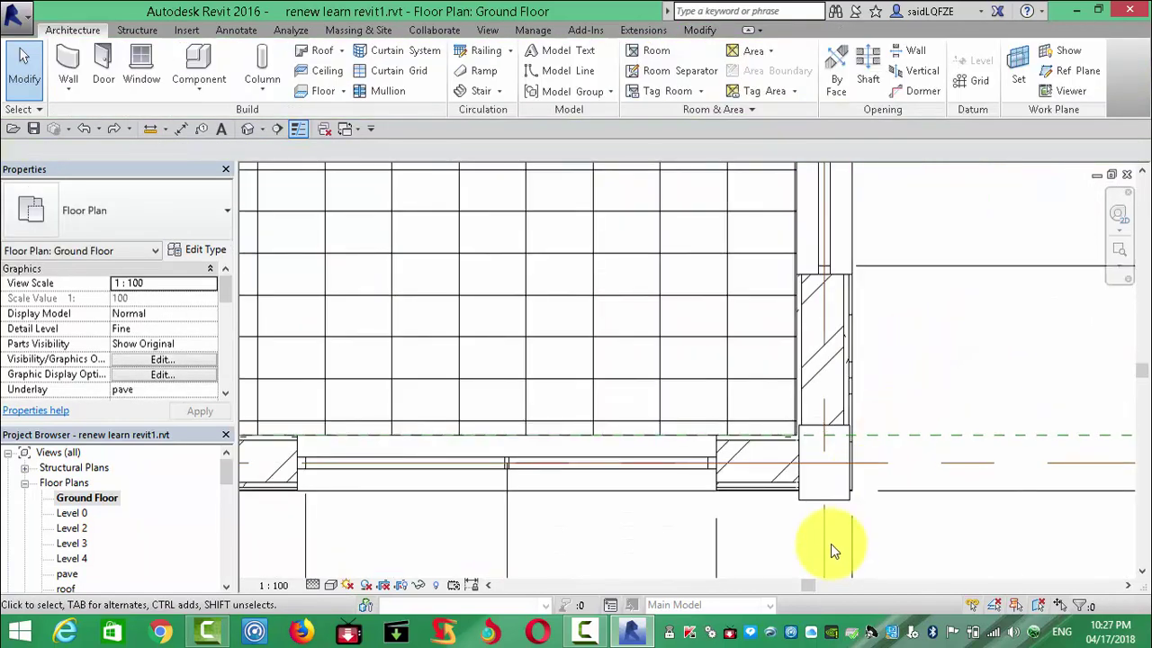
click(830, 504)
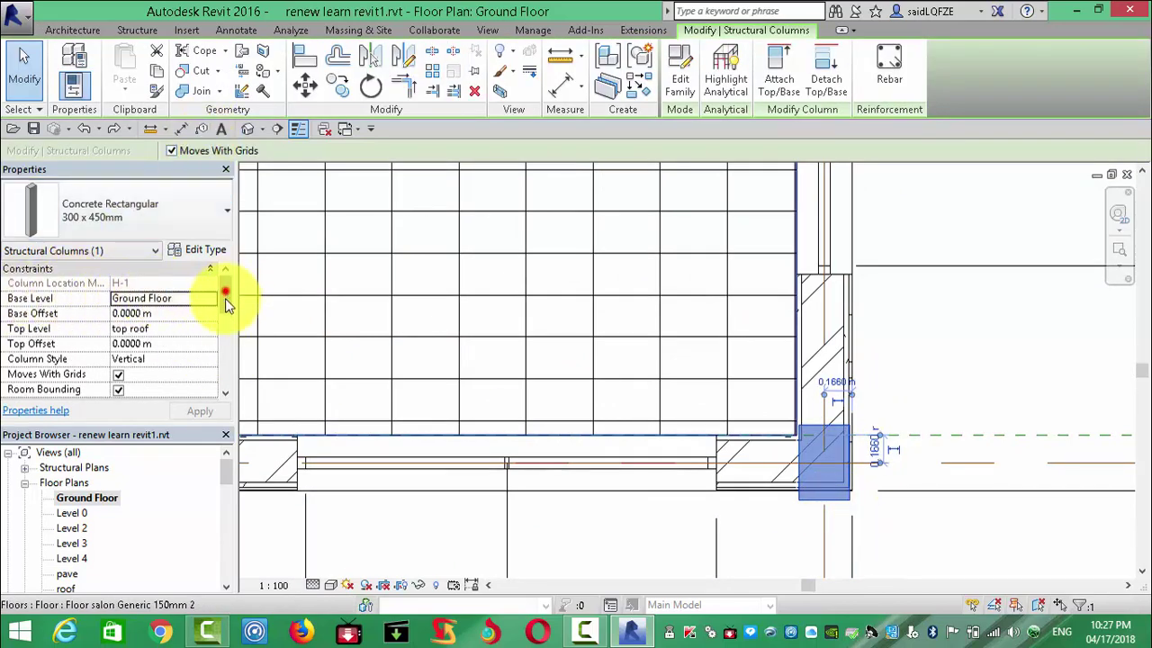
mouse_move(225, 298)
mouse_down()
mouse_move(225, 321)
mouse_move(225, 280)
mouse_up()
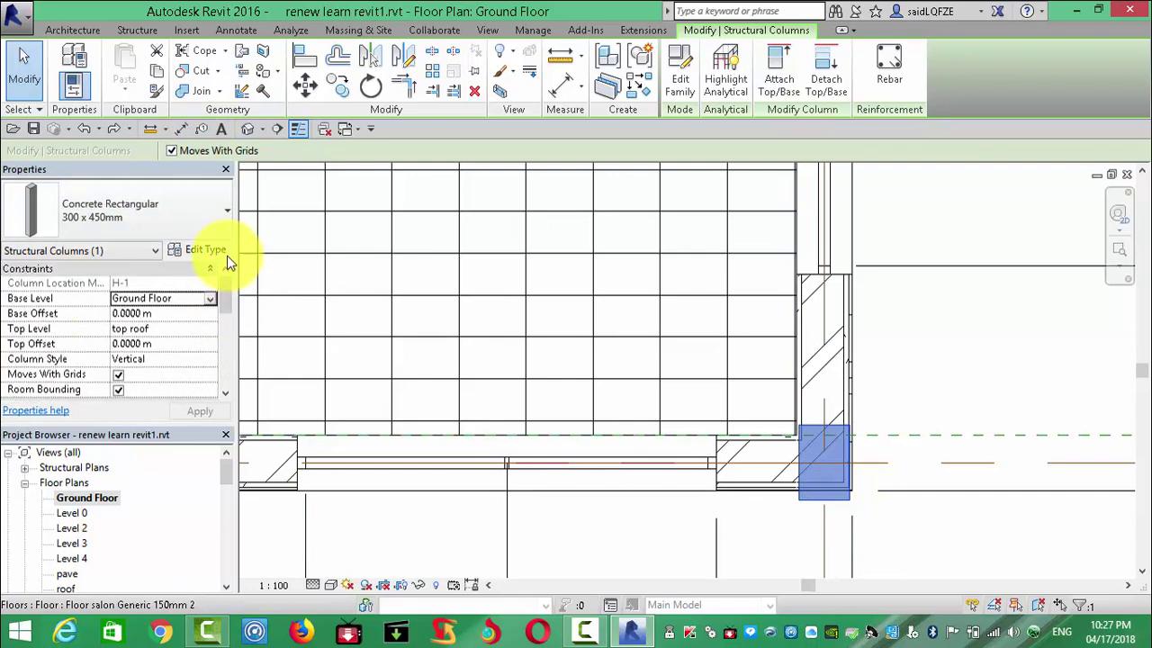
click(220, 250)
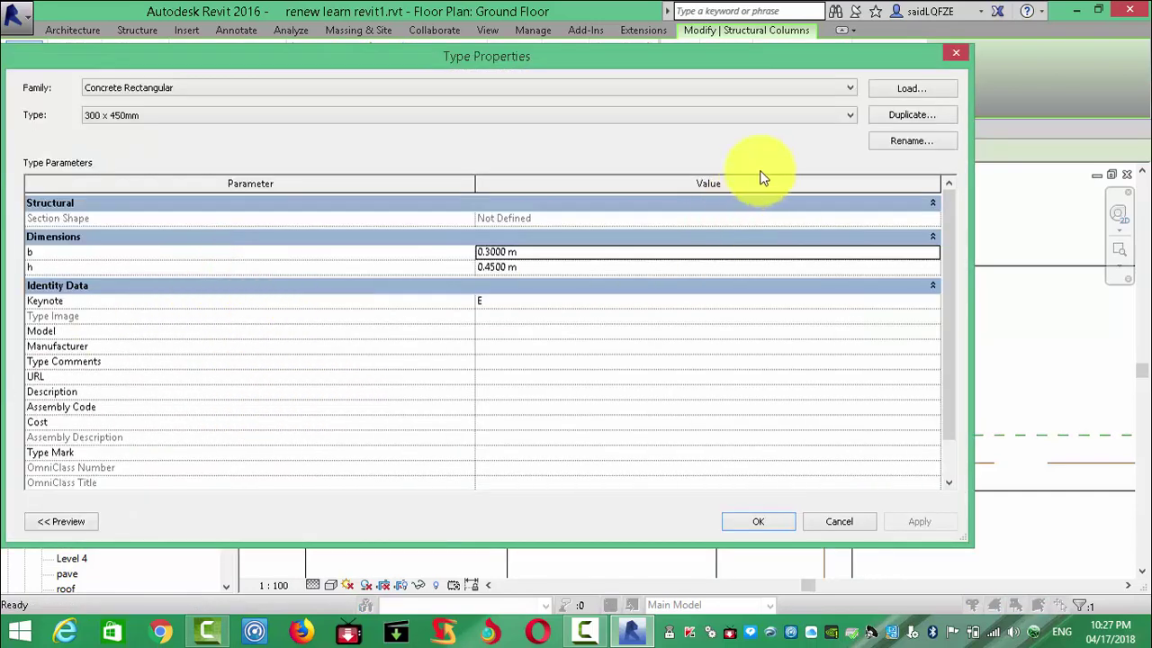
Step: Duplicate the 300 x 450mm type as 'column H-1 300 x 450mm 2' and apply it
click(914, 115)
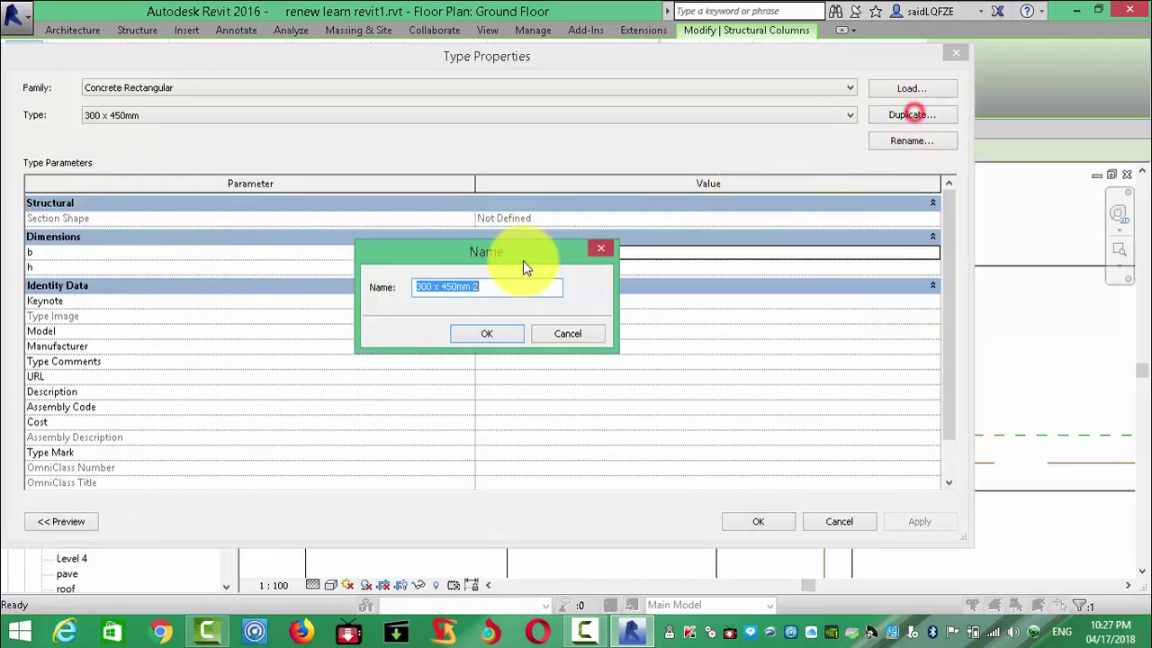
click(415, 286)
text(column H-1)
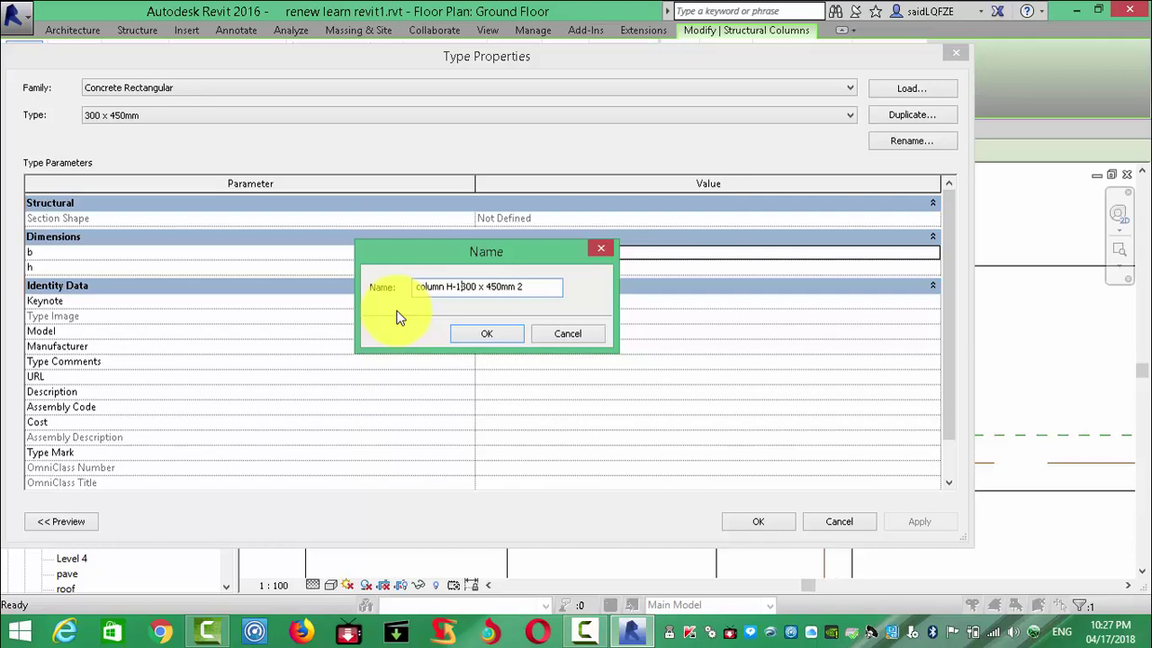
click(494, 334)
click(761, 524)
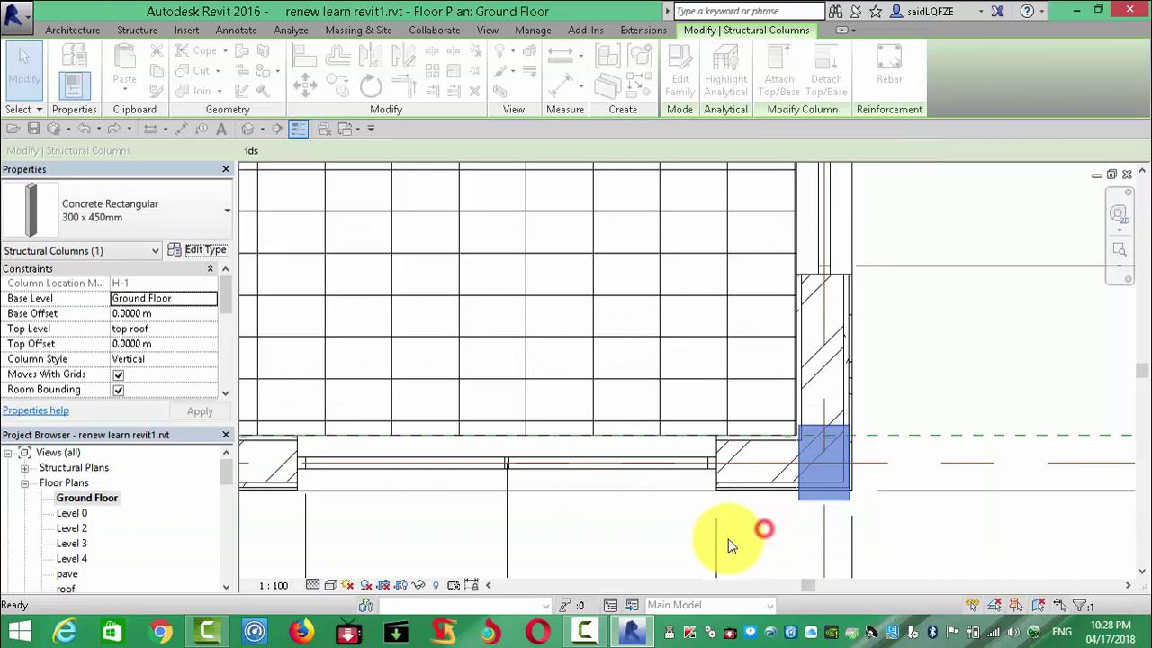
click(883, 544)
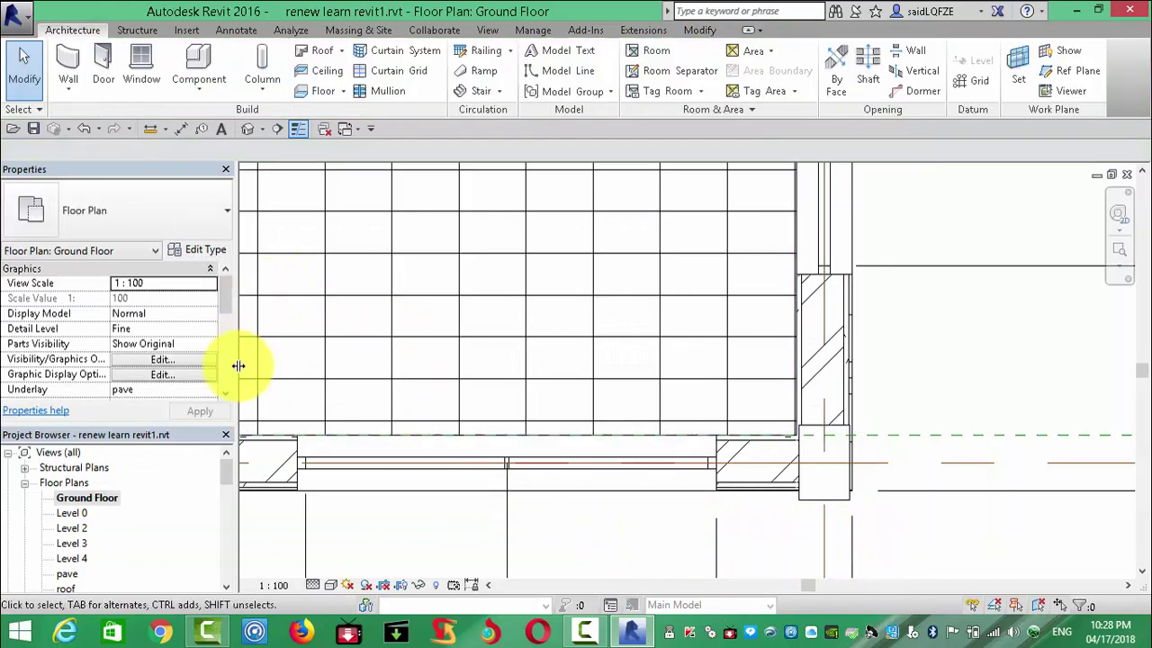
click(828, 496)
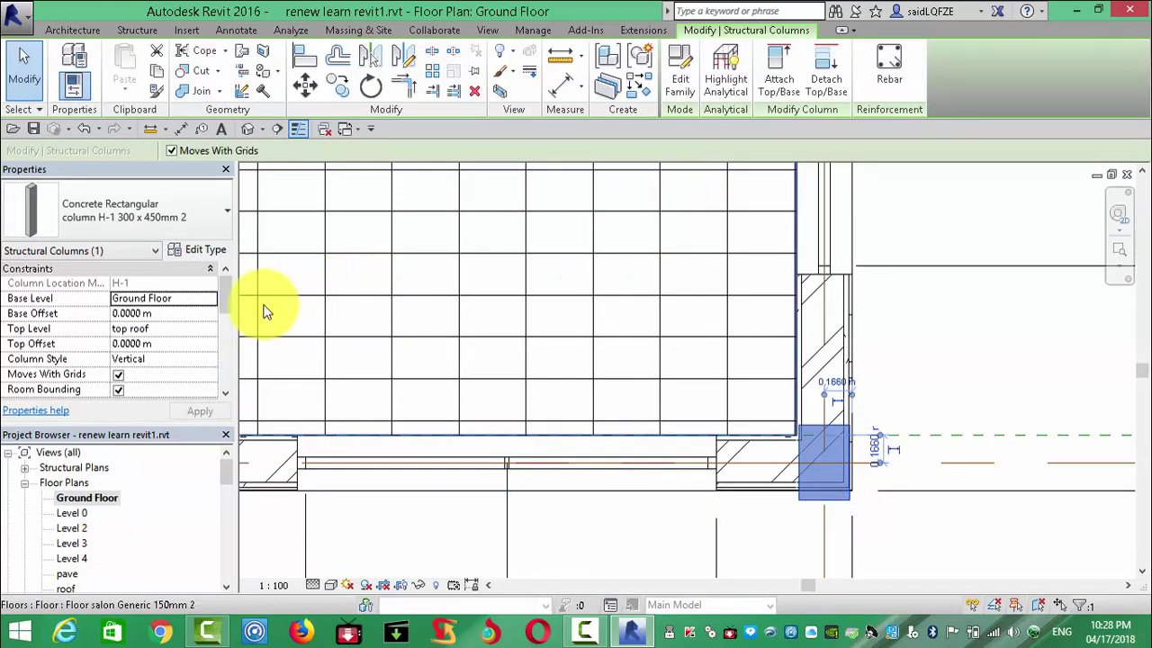
mouse_move(225, 293)
mouse_down()
mouse_move(225, 369)
mouse_move(248, 305)
mouse_up()
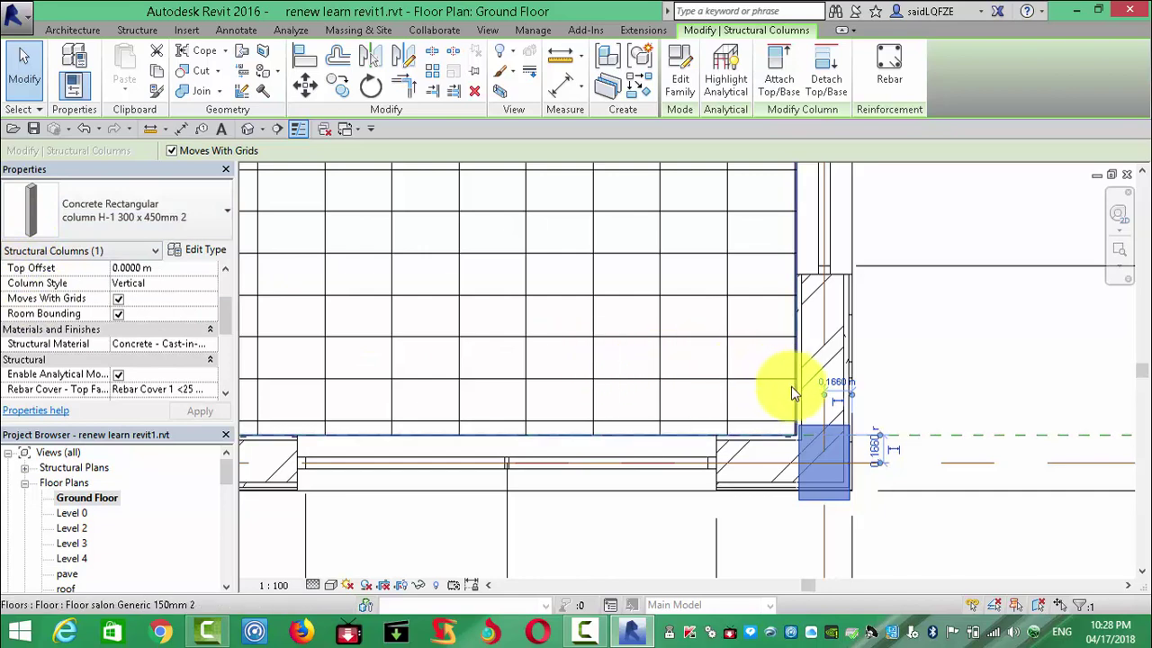
scroll(599, 360, down, 1)
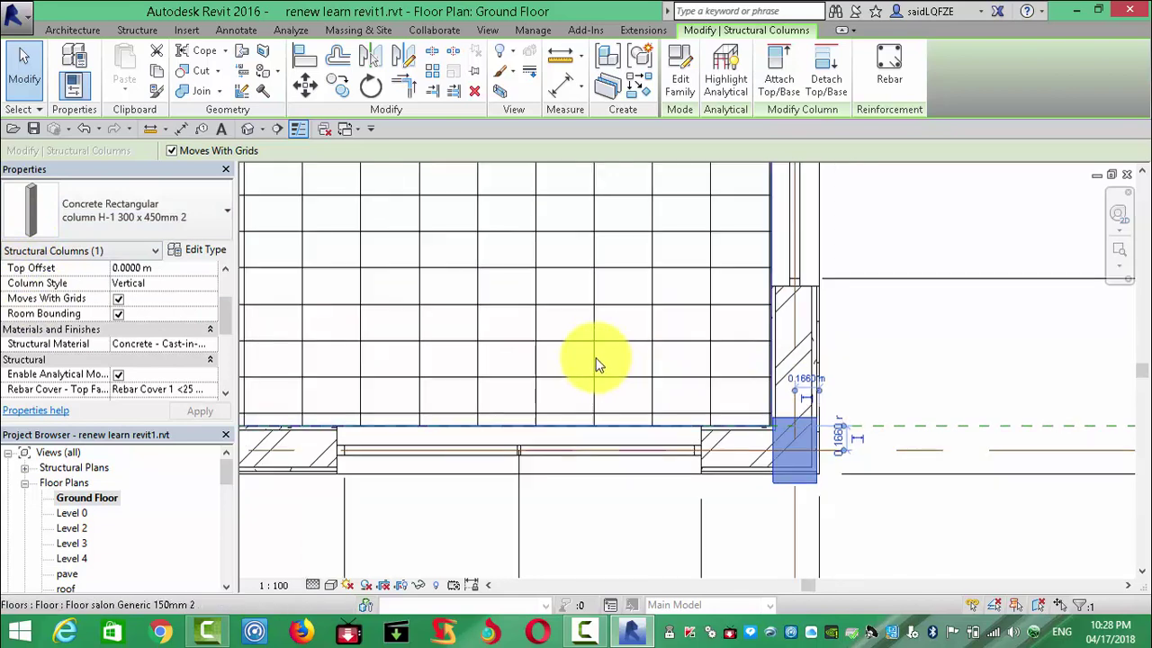
scroll(592, 351, down, 1)
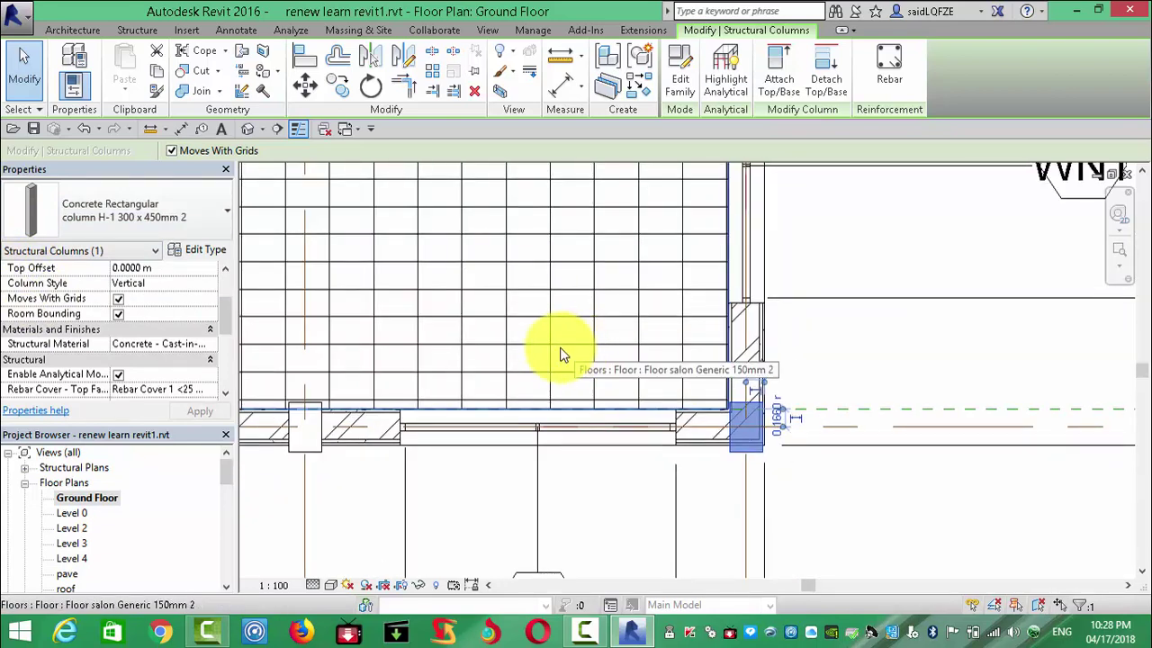
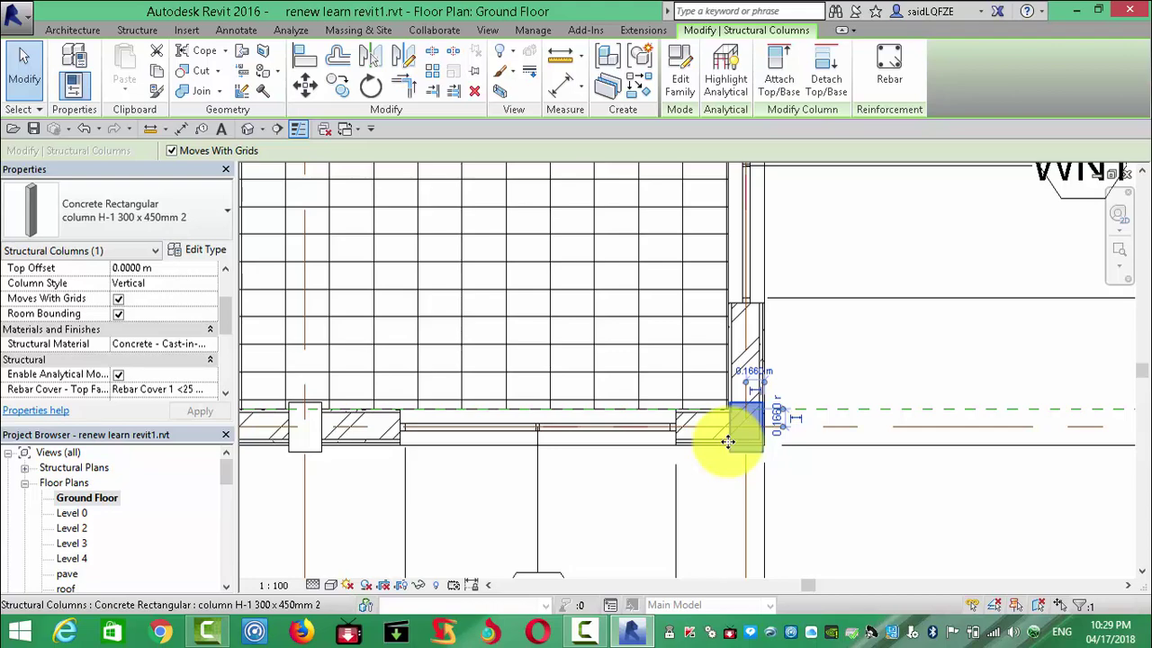
Step: Zoom around the plan, then select and deselect the other column on the lower wall
scroll(994, 440, down, 2)
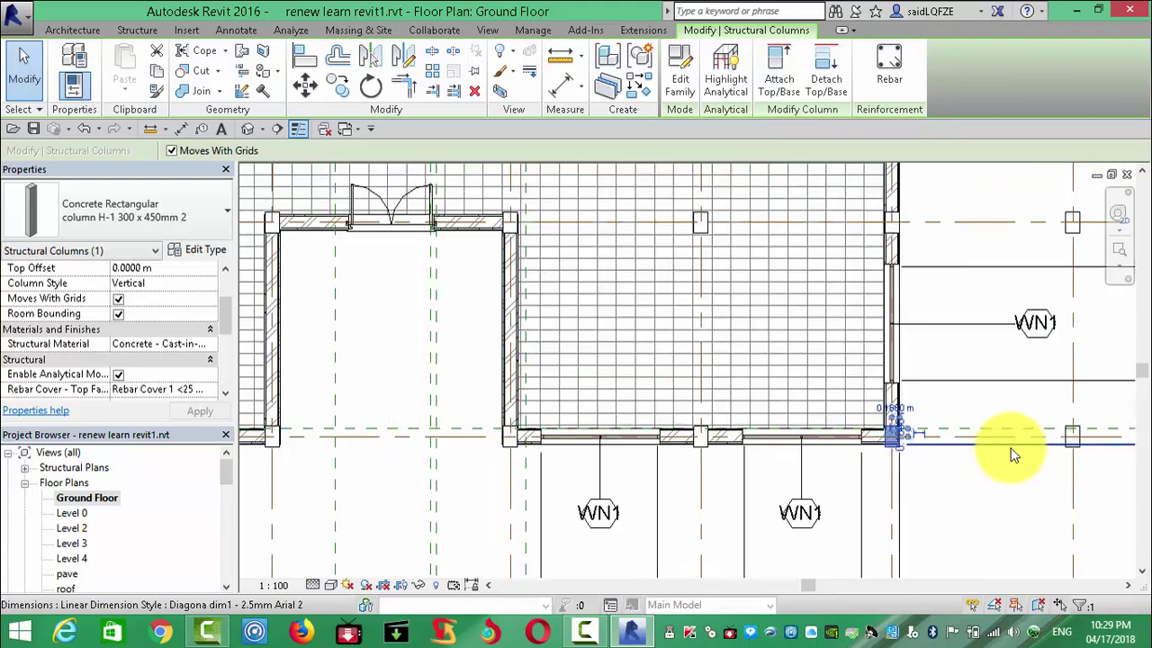
scroll(1011, 450, down, 2)
scroll(996, 455, down, 2)
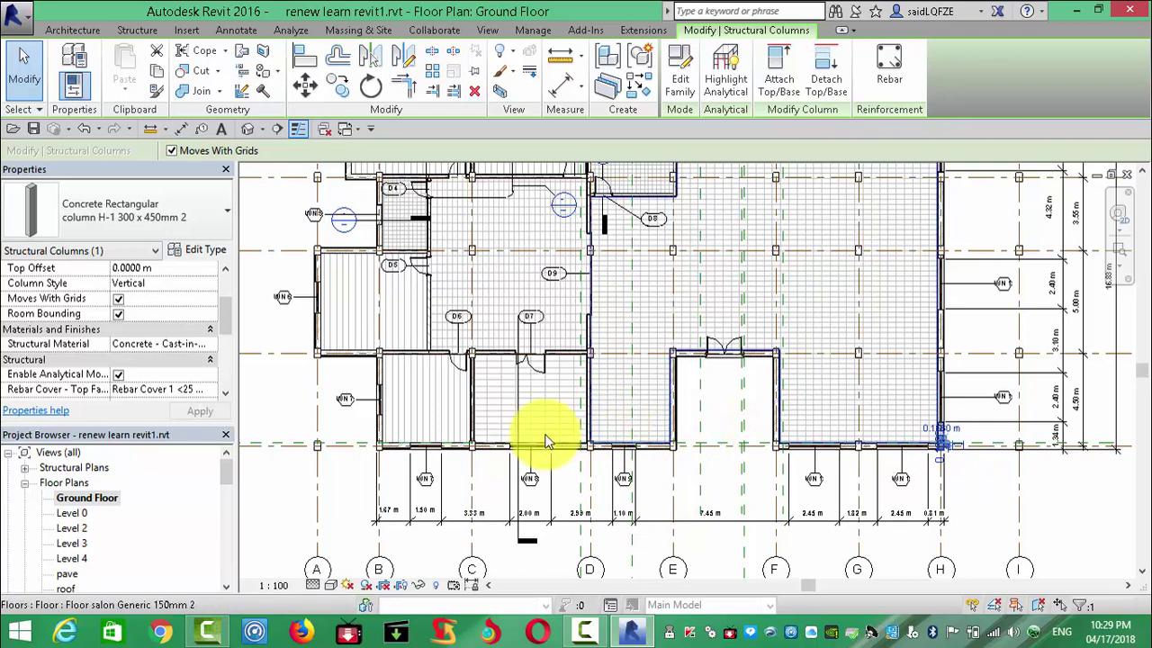
scroll(523, 442, up, 1)
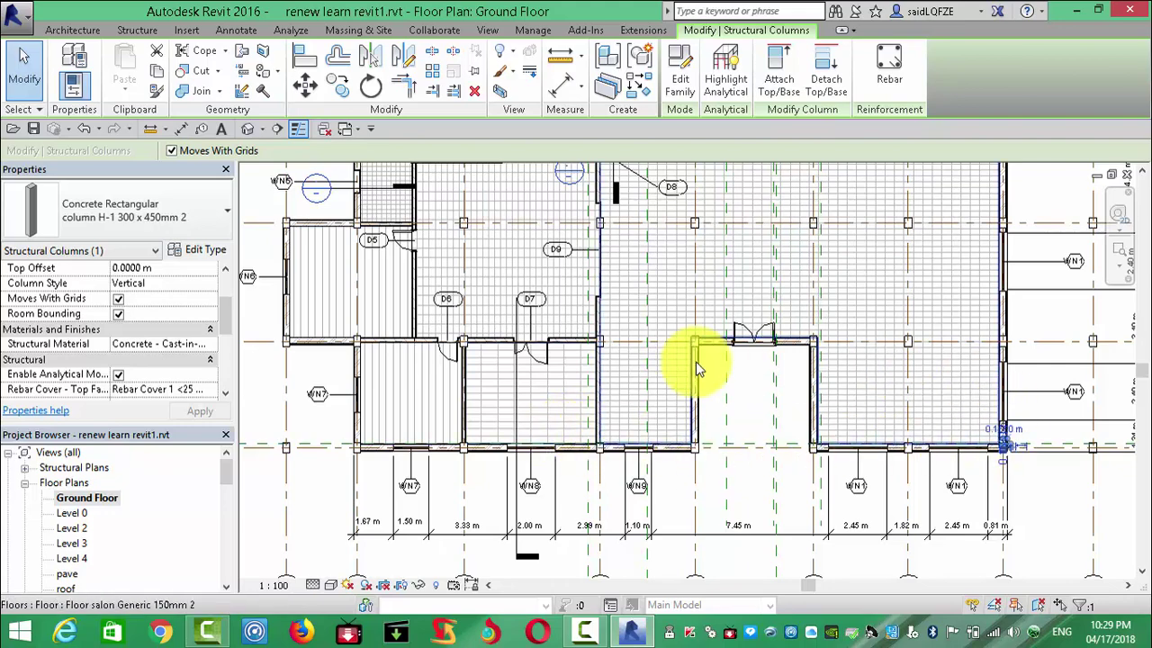
scroll(694, 360, down, 2)
scroll(655, 366, up, 3)
scroll(655, 369, up, 2)
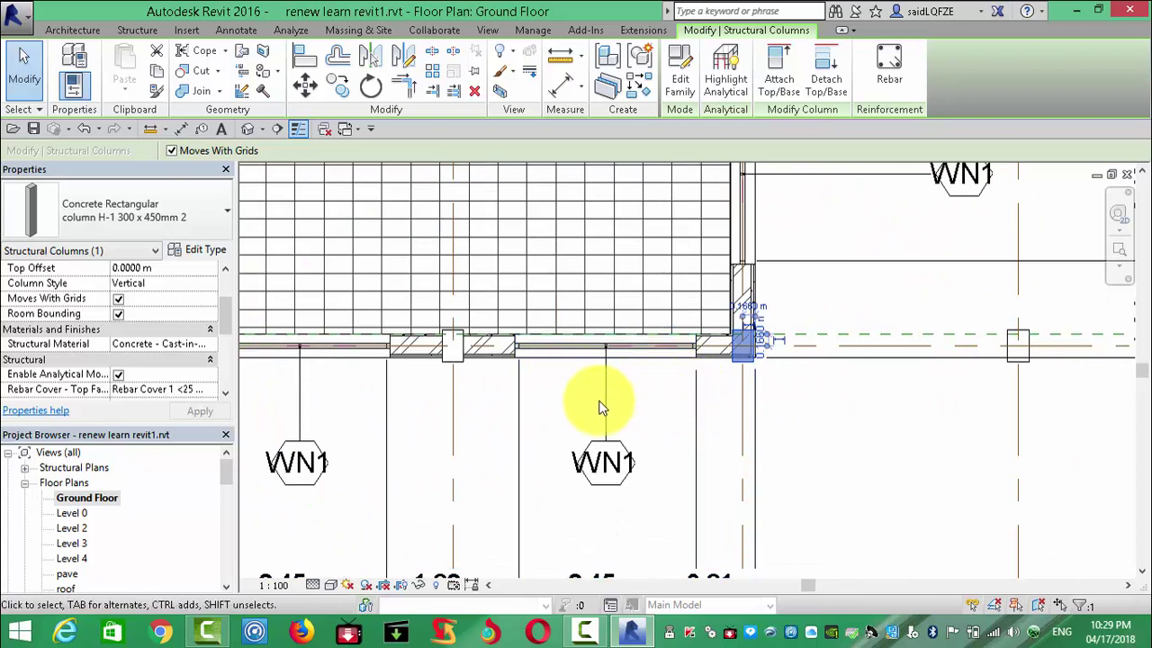
click(452, 344)
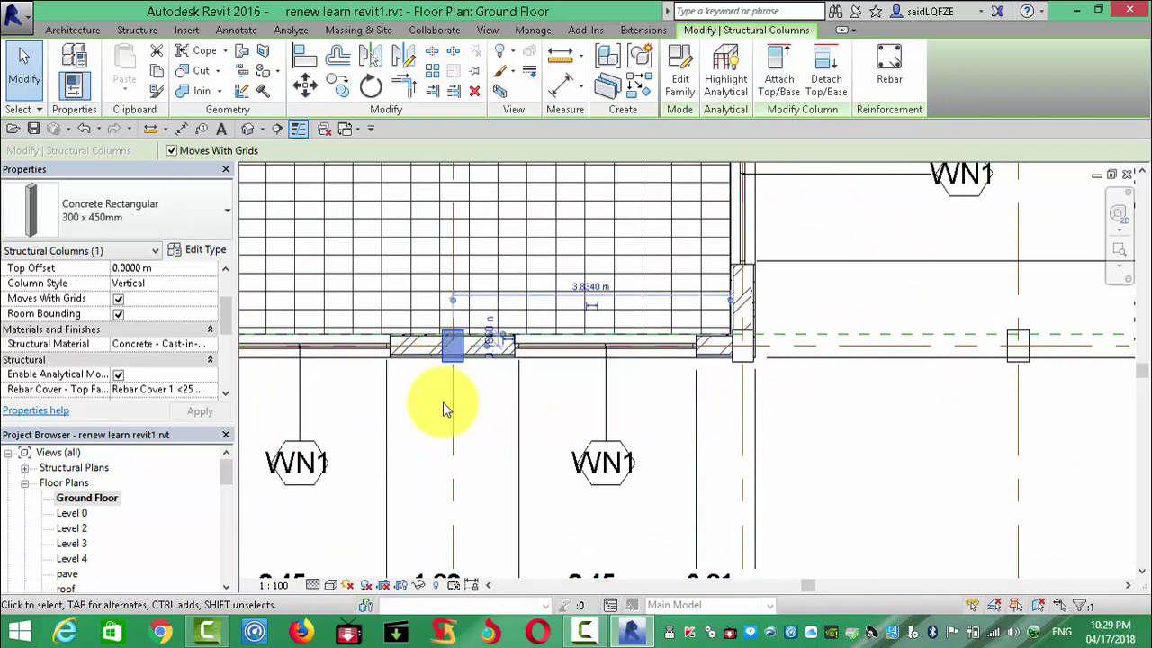
key(Escape)
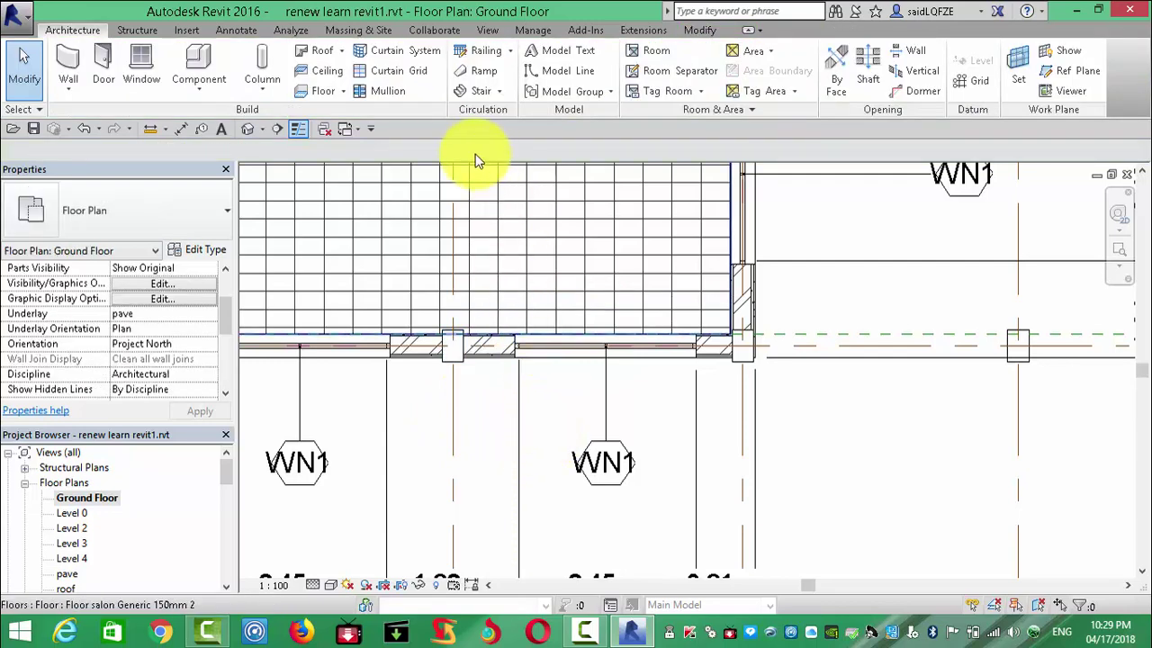
scroll(489, 287, up, 2)
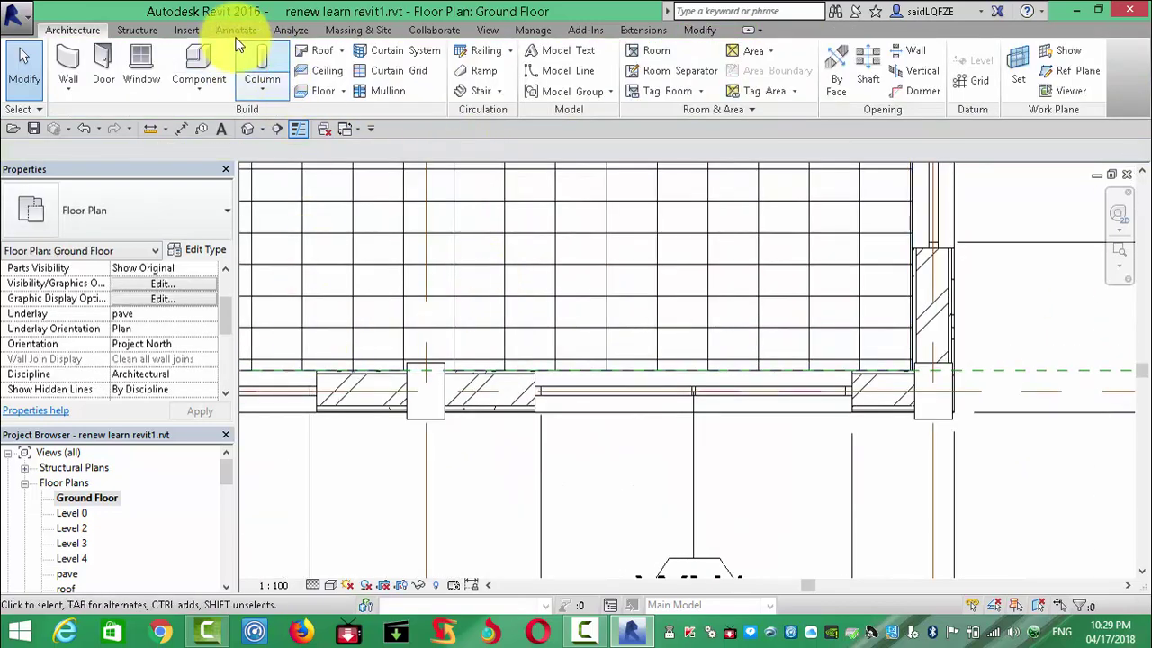
Step: Tag a lower-wall column by category, decline loading a tag, then retry on another column
click(452, 231)
click(228, 30)
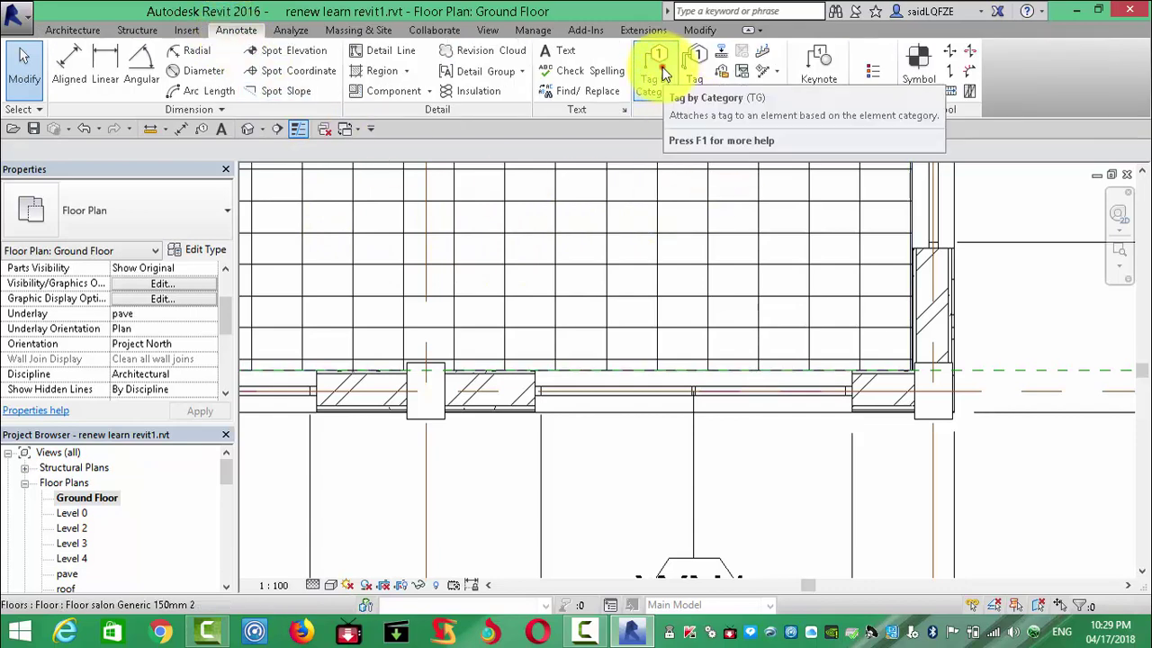
click(661, 70)
click(432, 414)
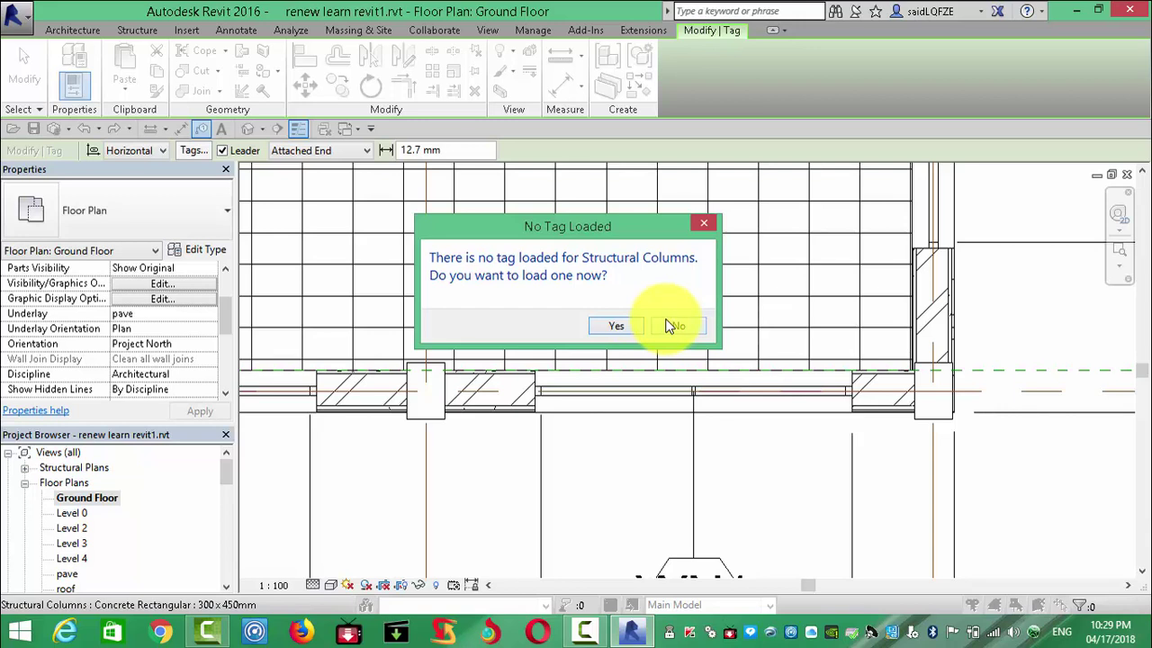
click(670, 326)
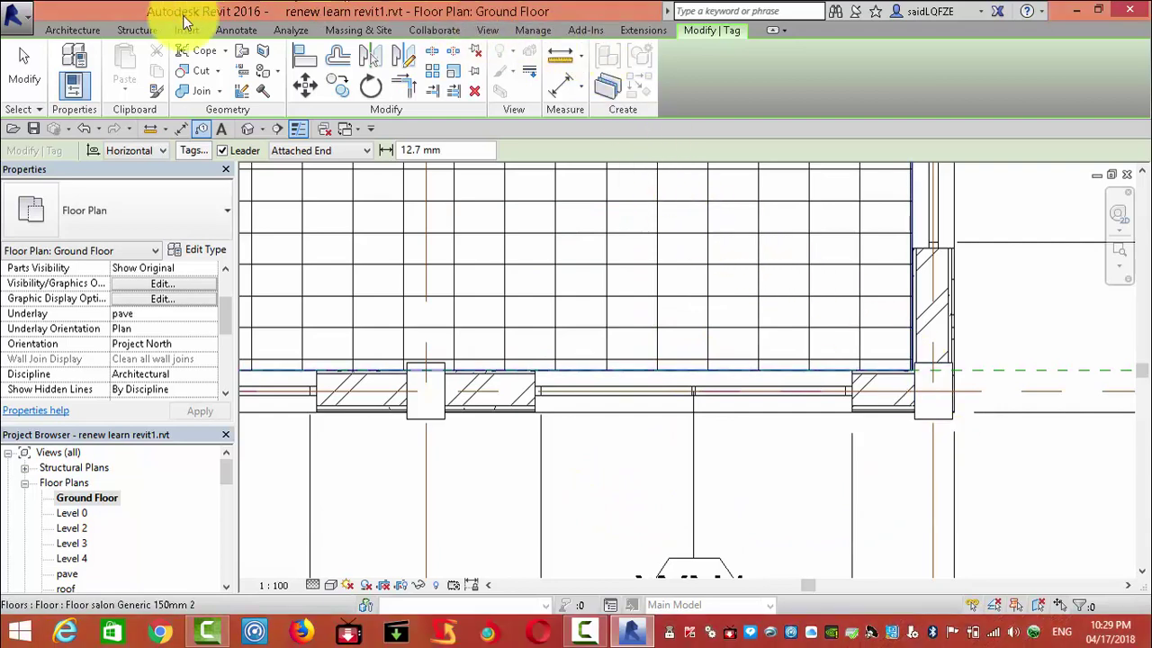
click(236, 30)
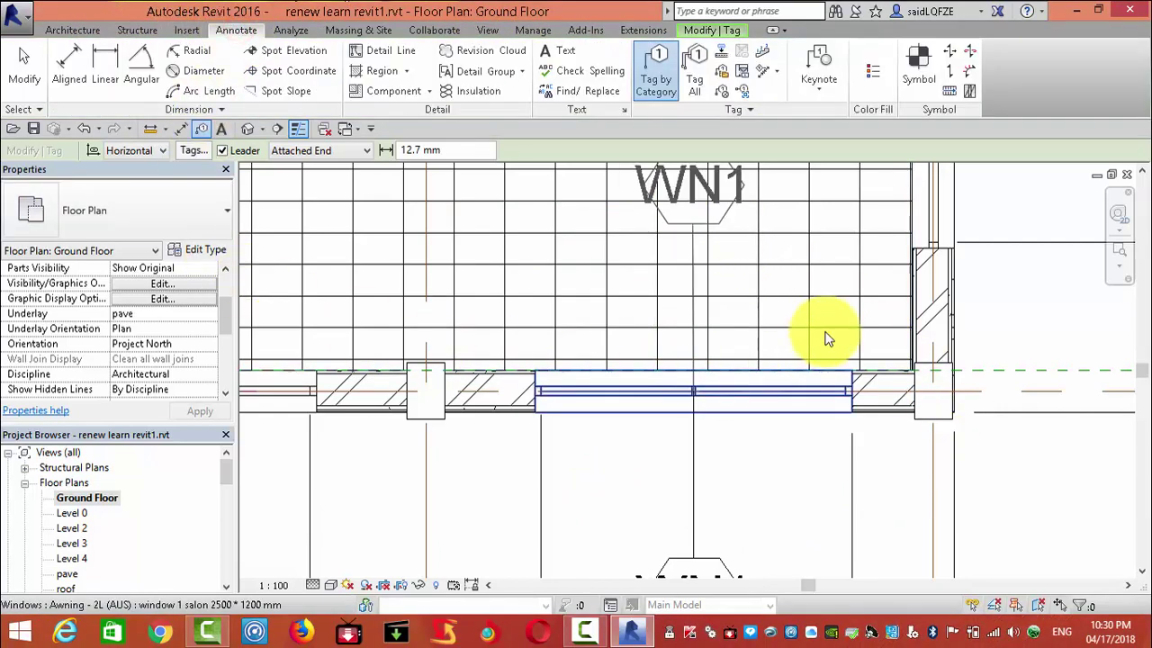
click(655, 72)
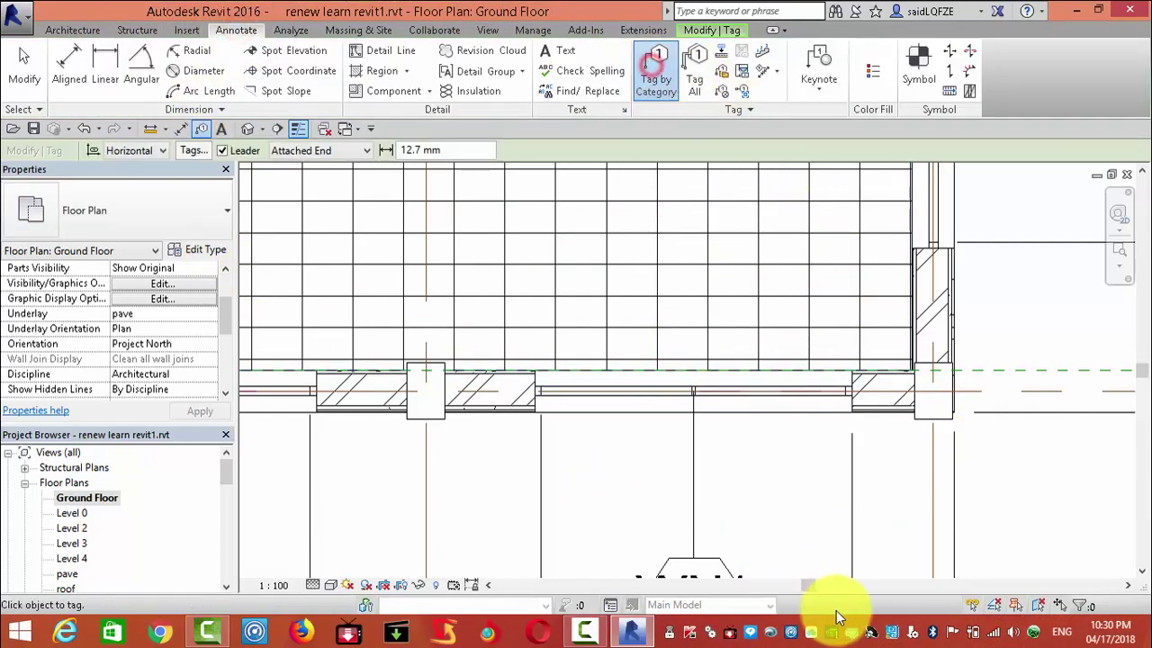
click(944, 424)
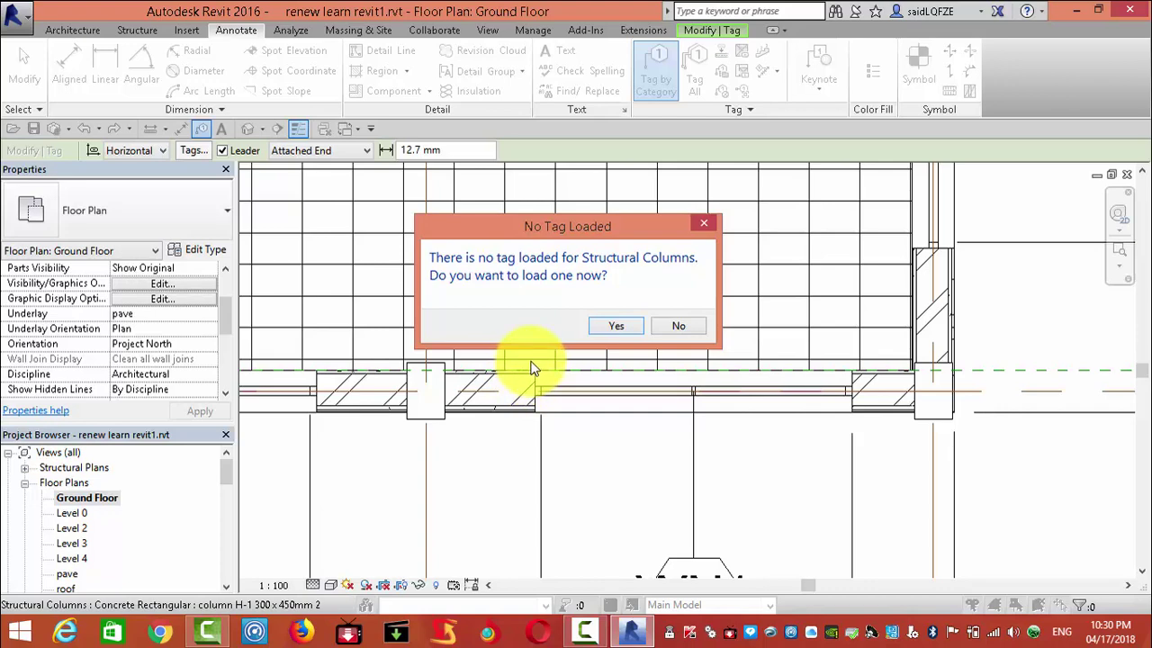
Step: Accept the prompt and load Tag Structural Column.rfa from Annotations > Tags > Structural
click(612, 329)
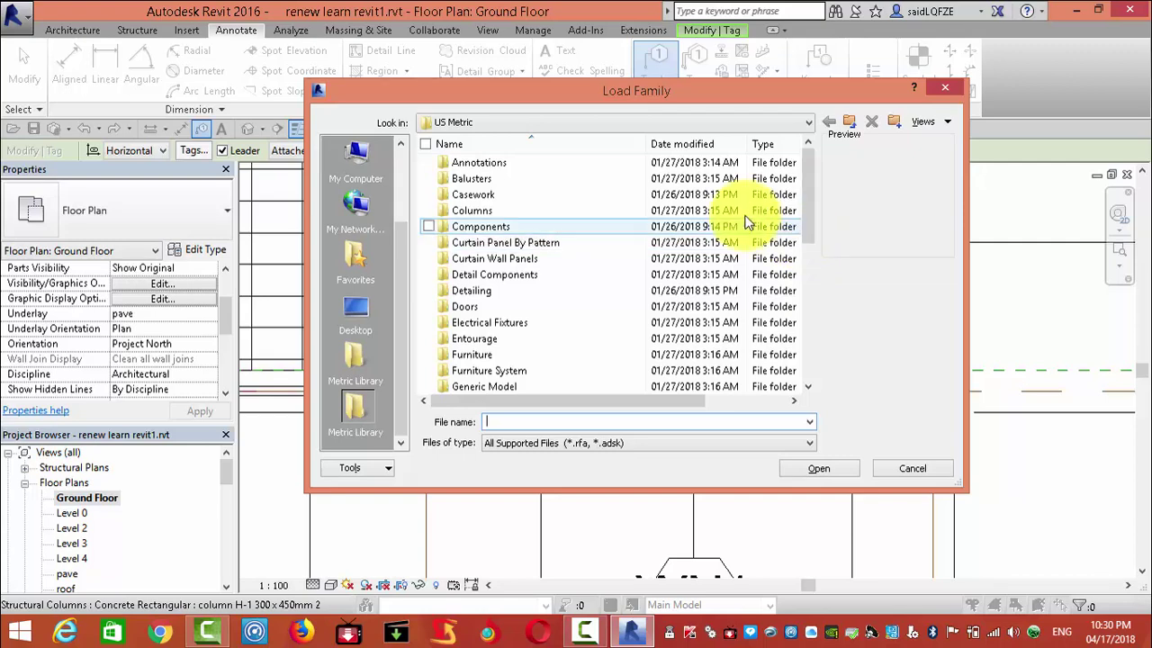
double_click(461, 163)
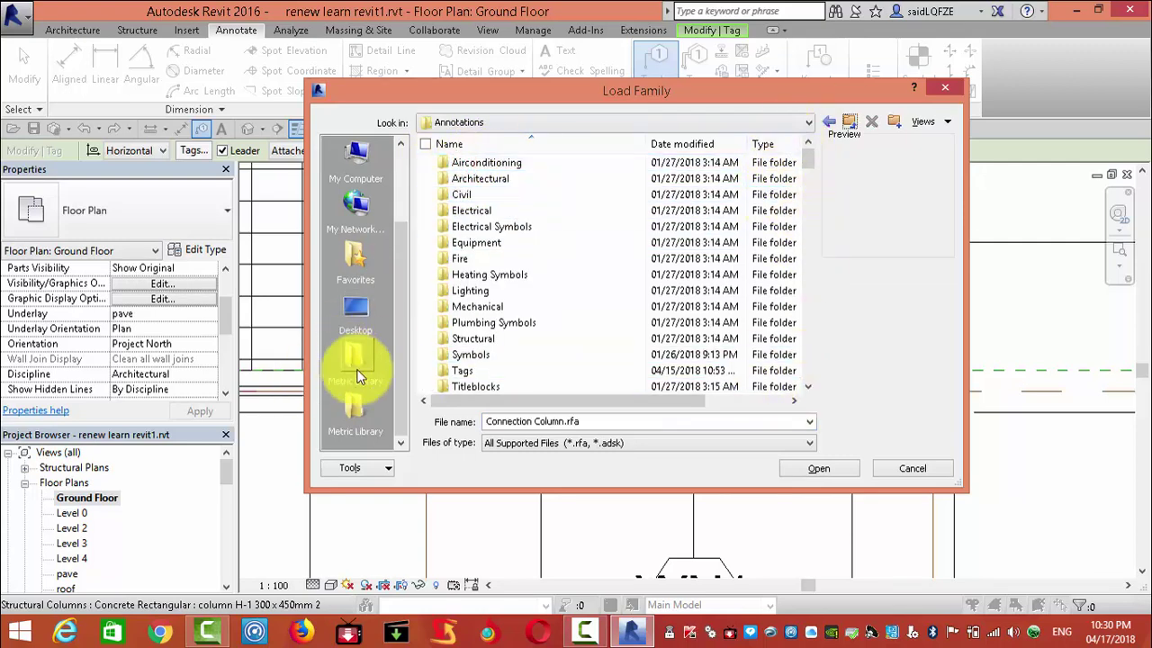
double_click(464, 369)
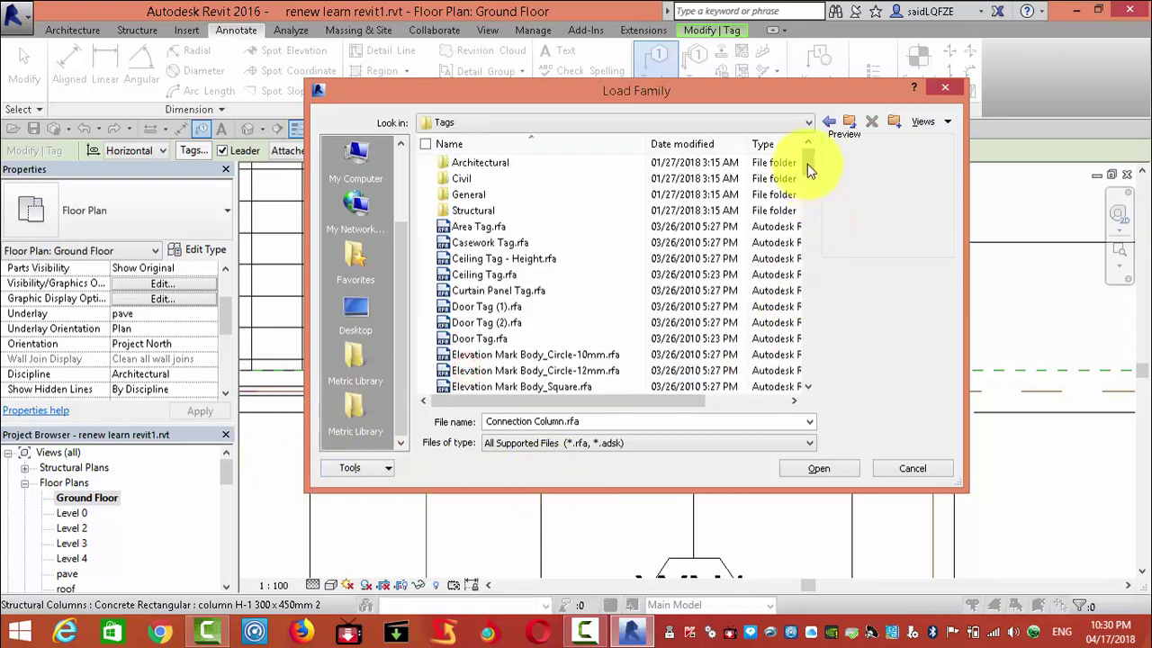
mouse_move(807, 164)
mouse_down()
mouse_move(807, 180)
mouse_move(807, 162)
mouse_up()
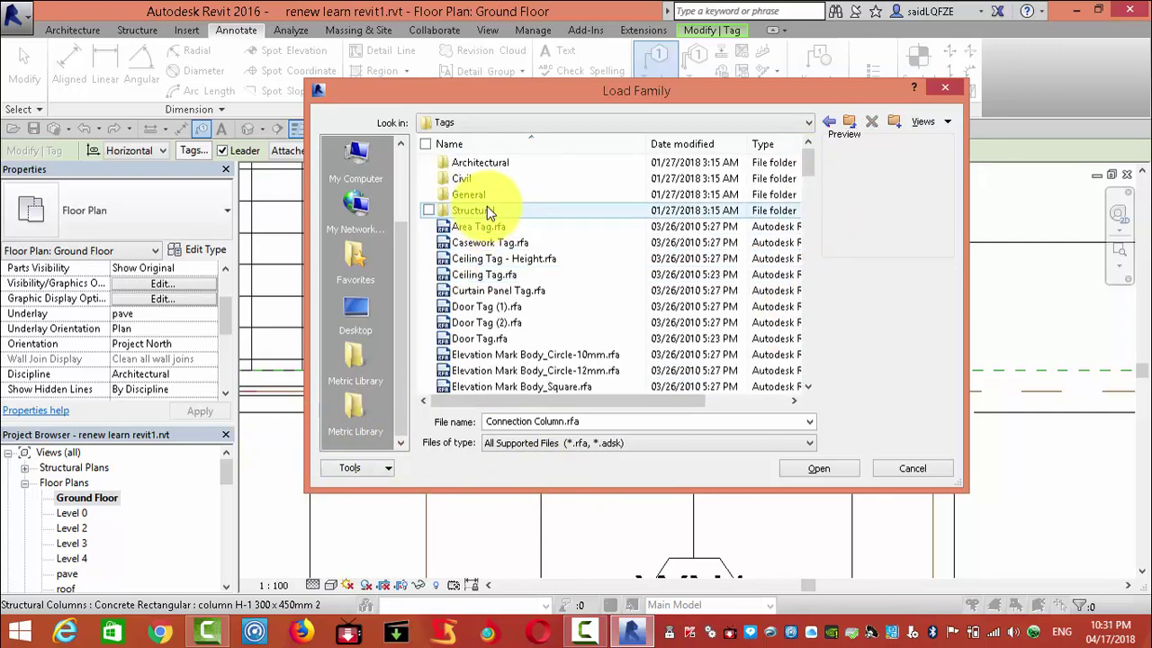
double_click(470, 210)
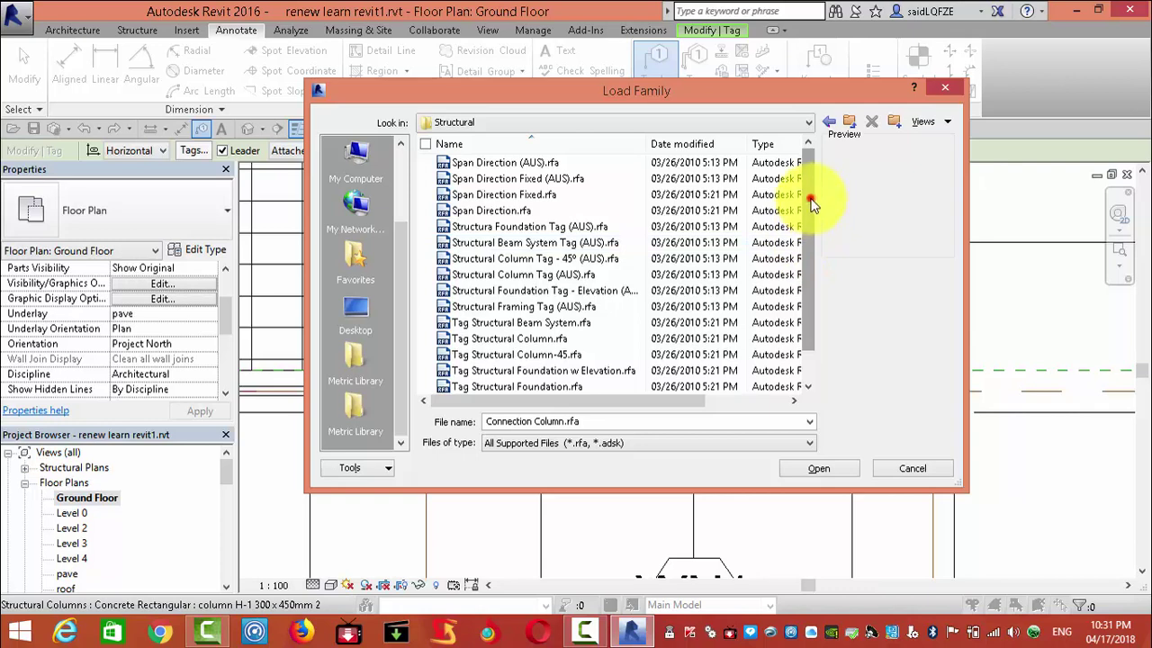
drag(812, 205, 813, 220)
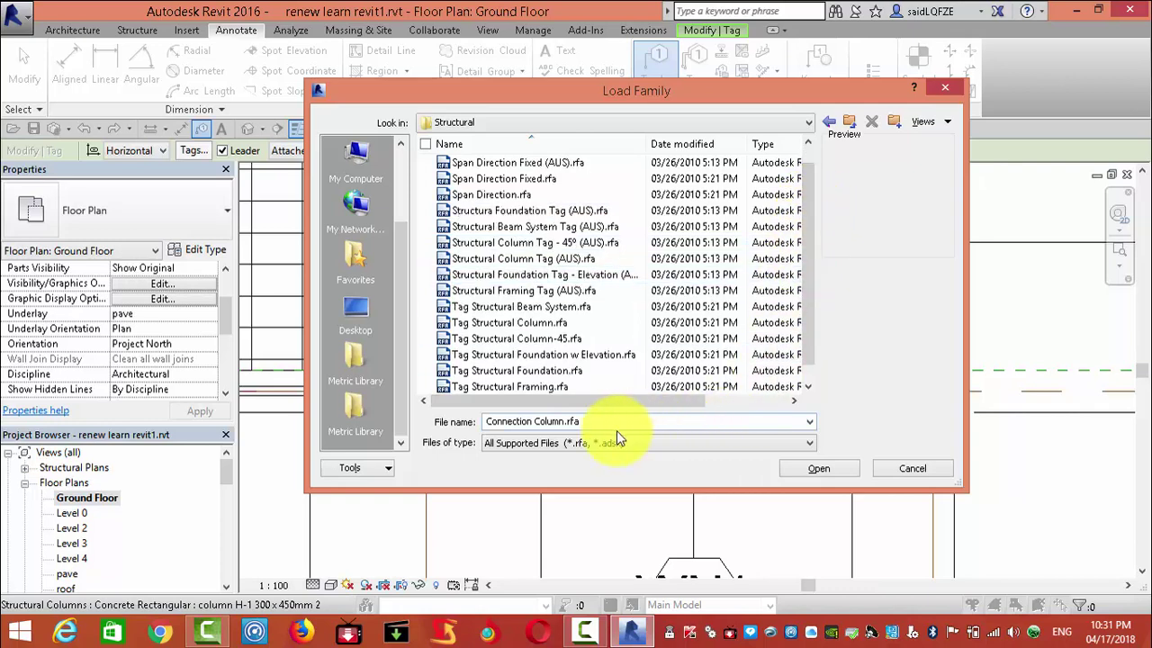
click(500, 322)
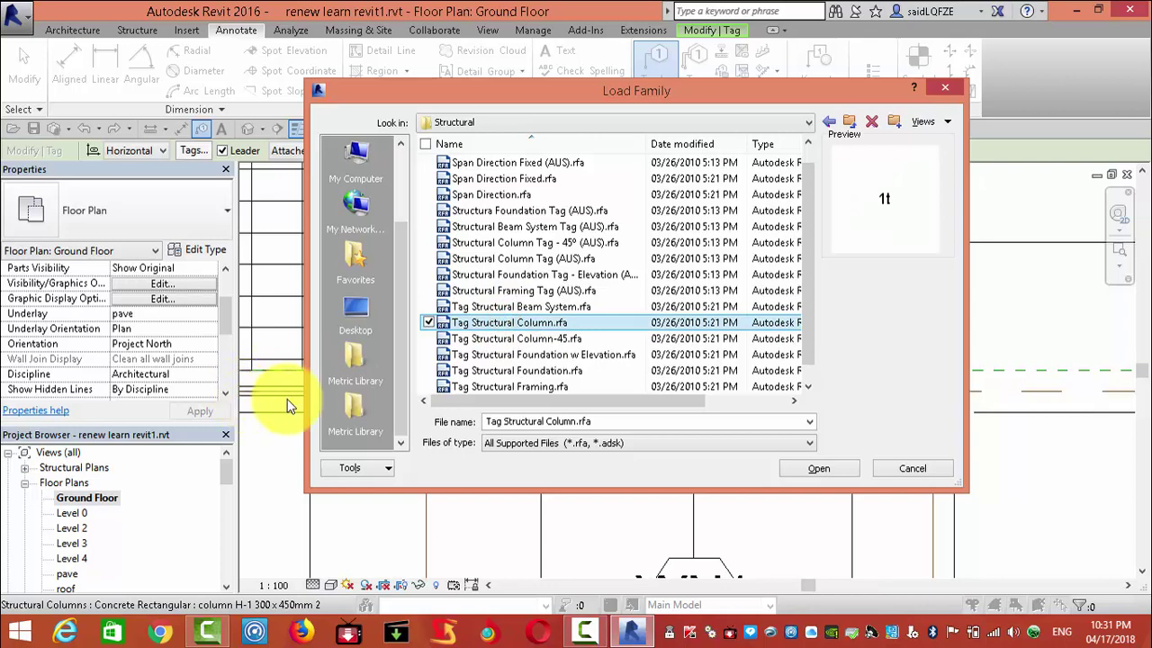
click(824, 471)
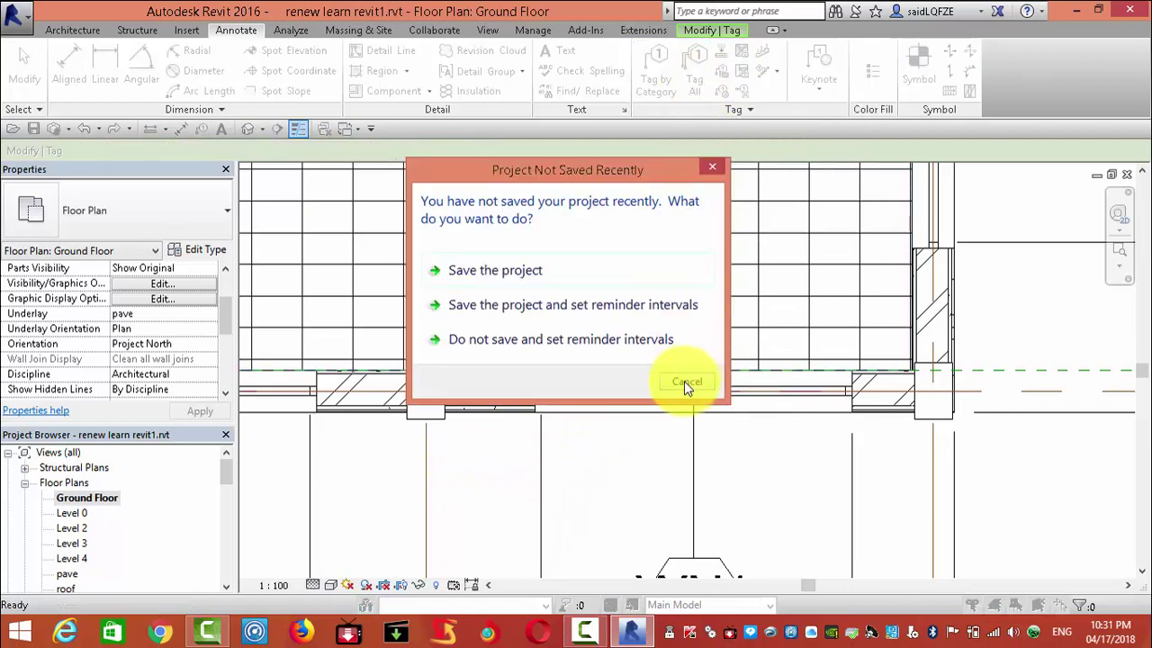
Step: Cancel the save reminder and Tag All list, undo the last change, and resume Tag by Category
click(685, 383)
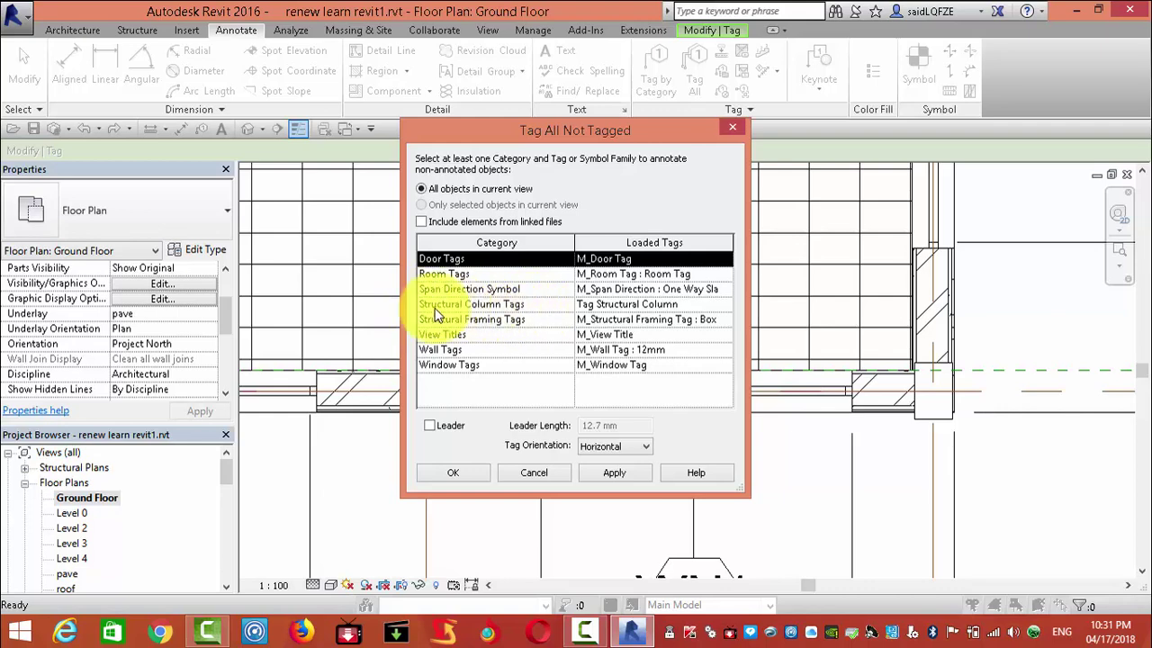
click(545, 475)
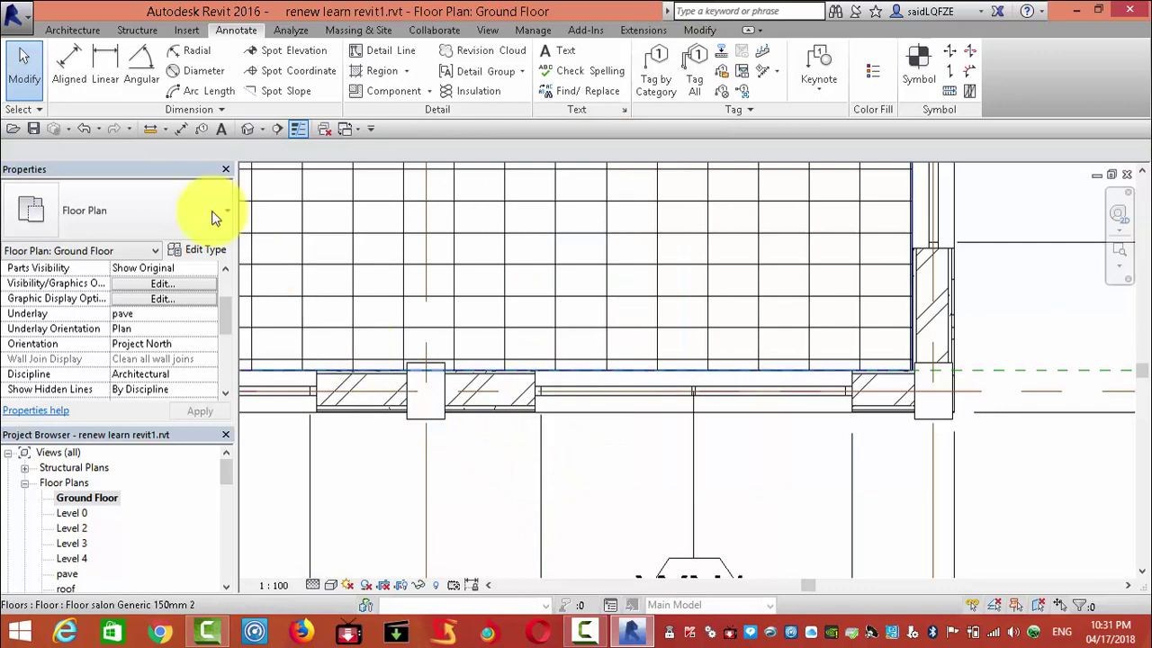
click(100, 128)
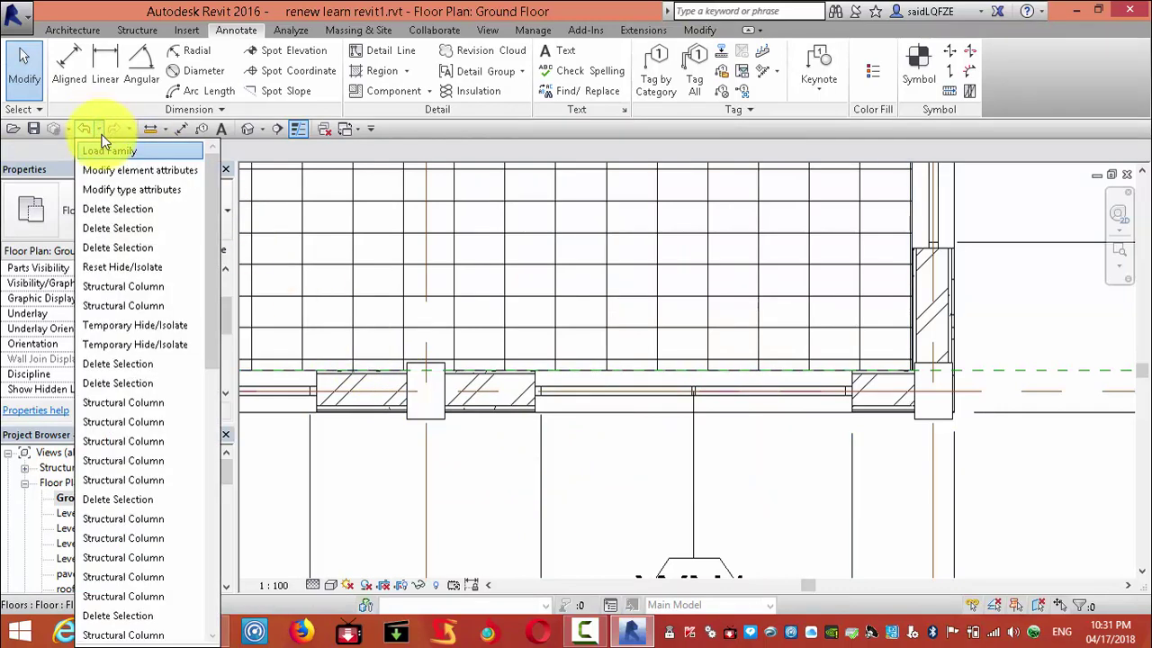
click(1115, 93)
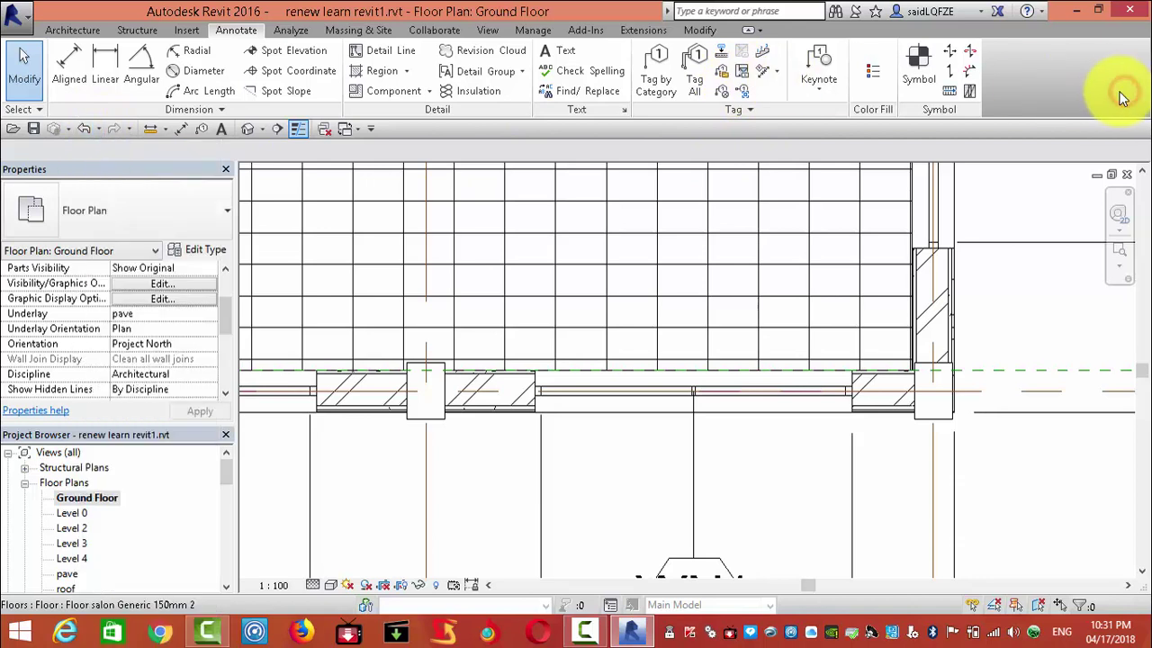
key(ctrl+z)
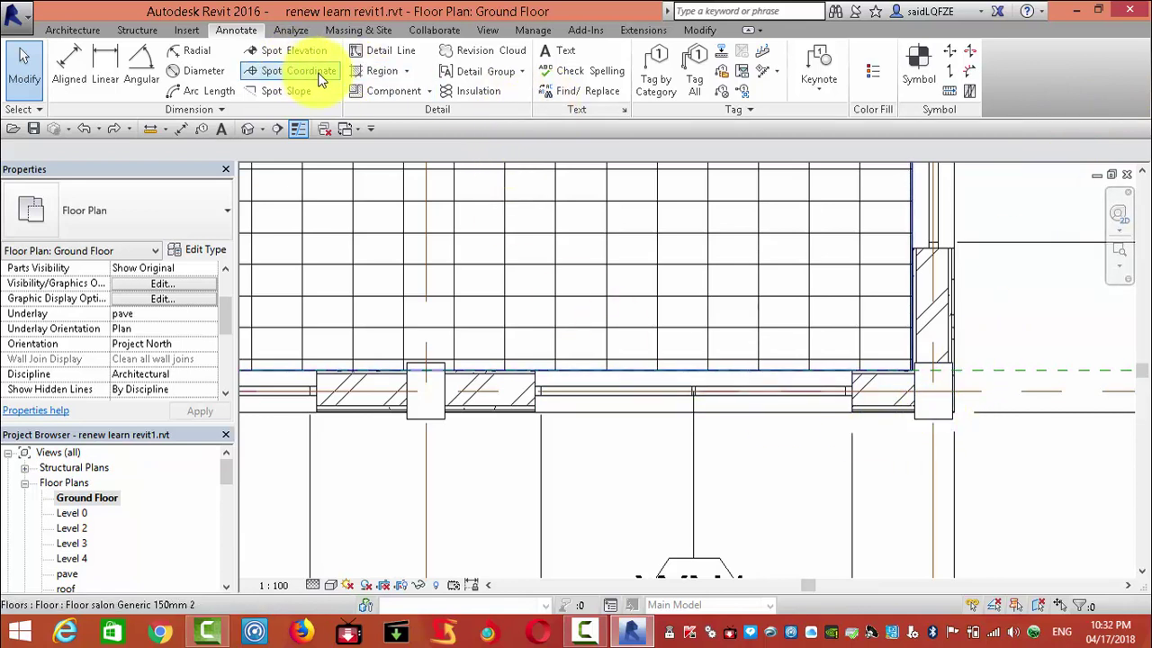
click(232, 30)
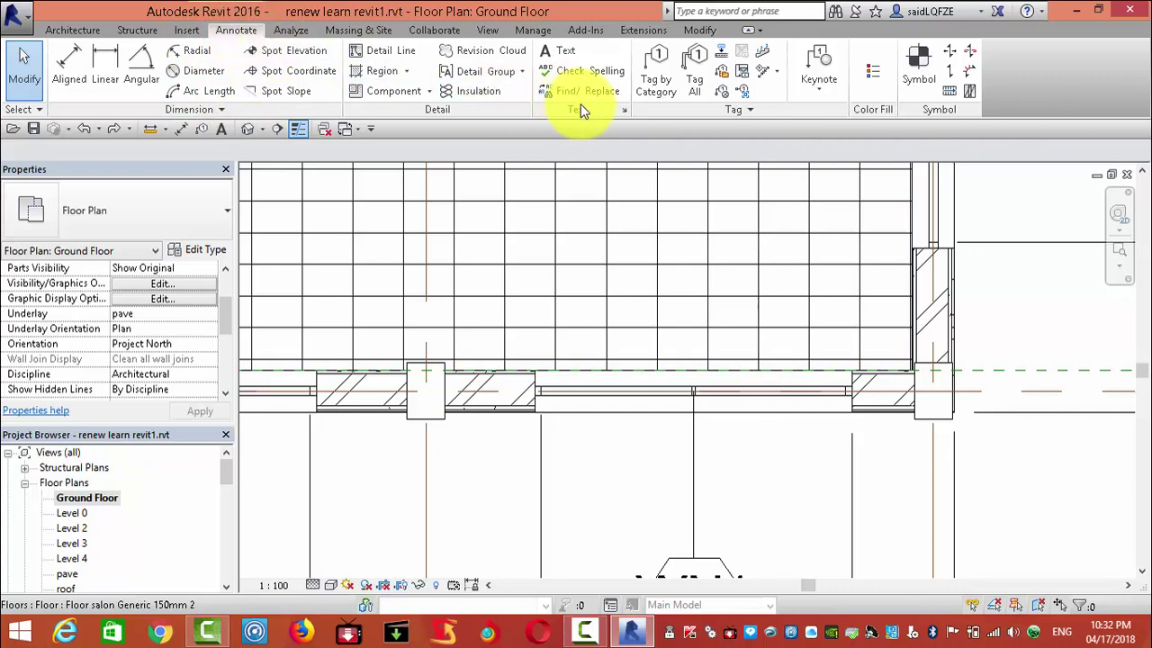
click(652, 88)
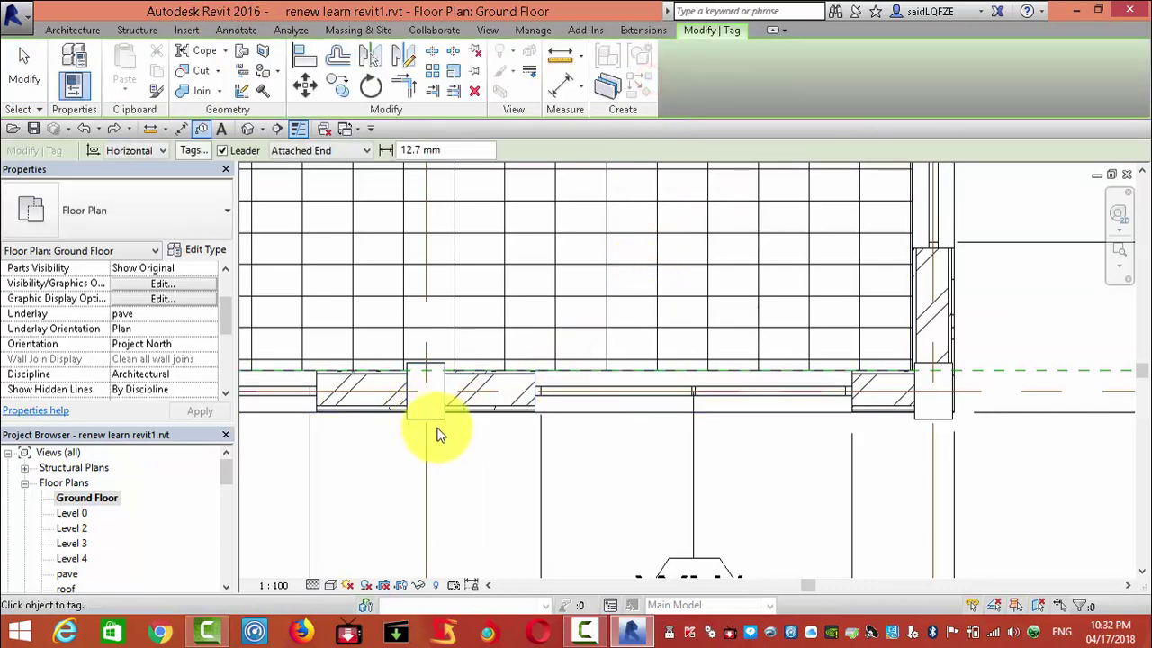
Step: Try tagging the wall-line column, decline the tag load, and cancel Tag All Not Tagged
click(437, 425)
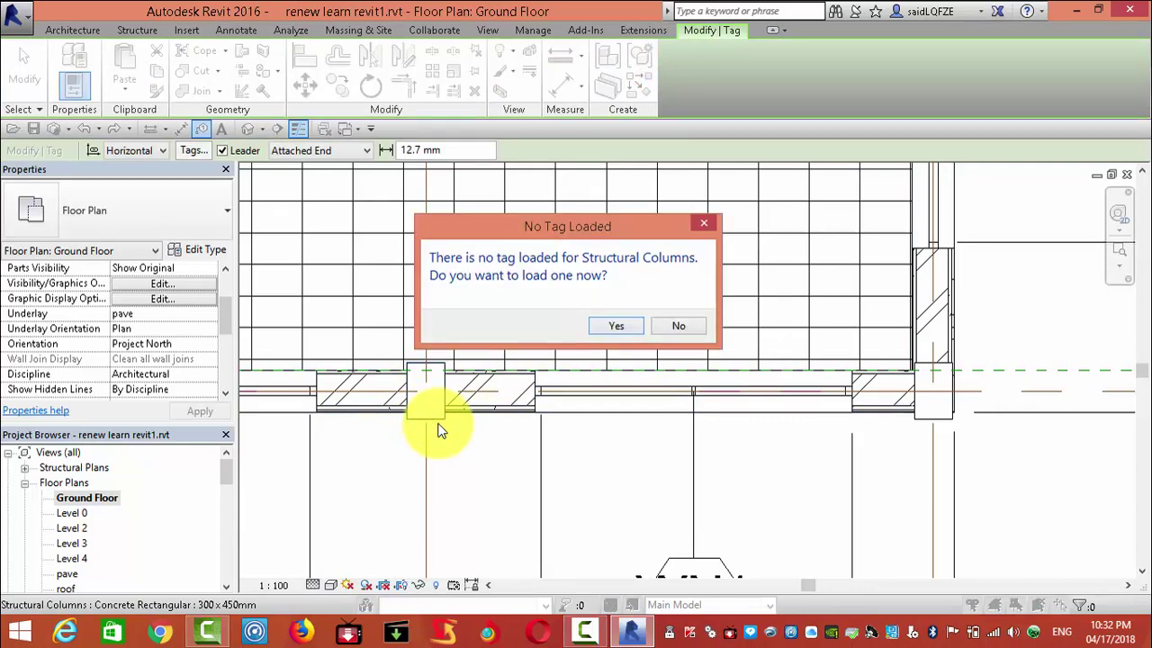
click(679, 326)
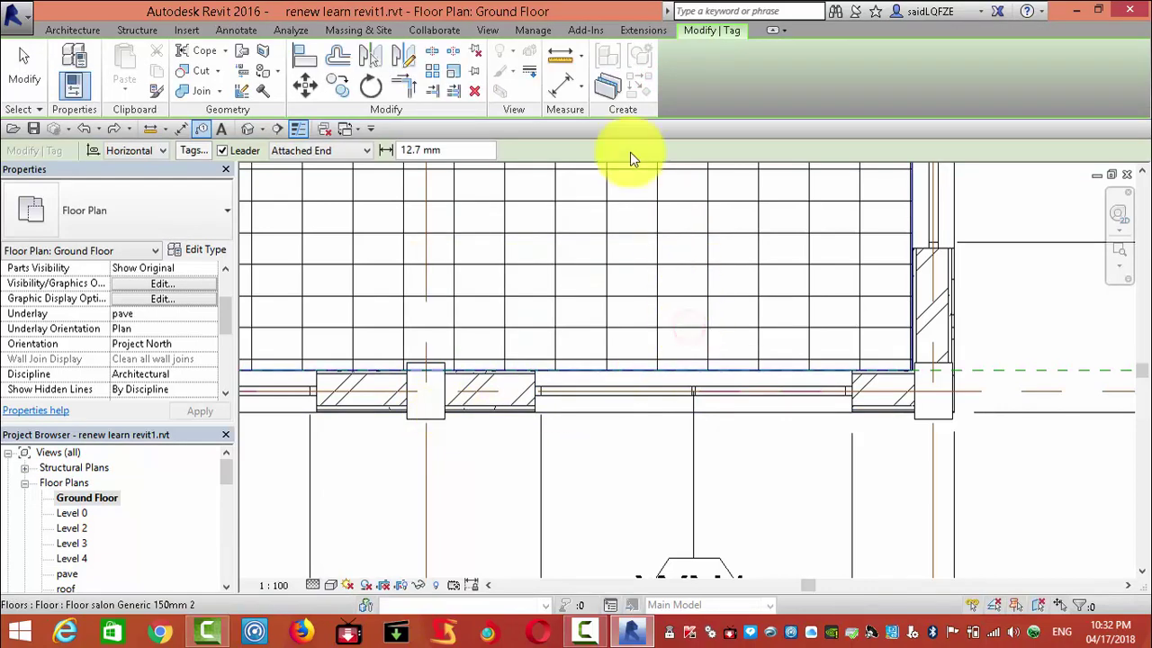
click(235, 30)
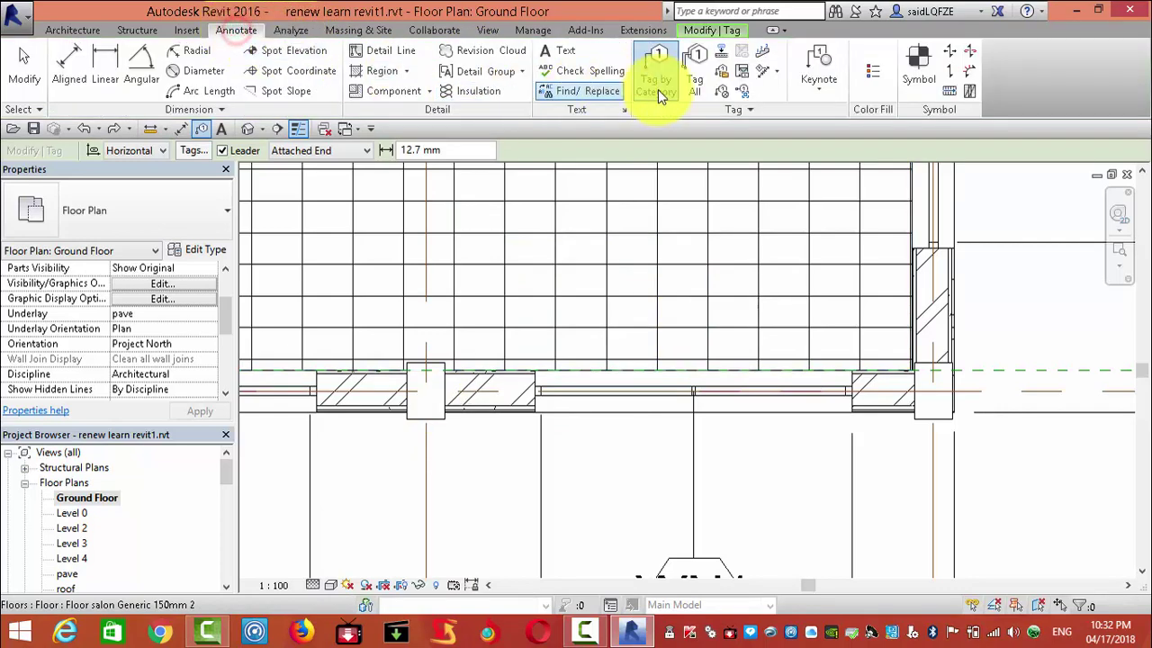
click(690, 72)
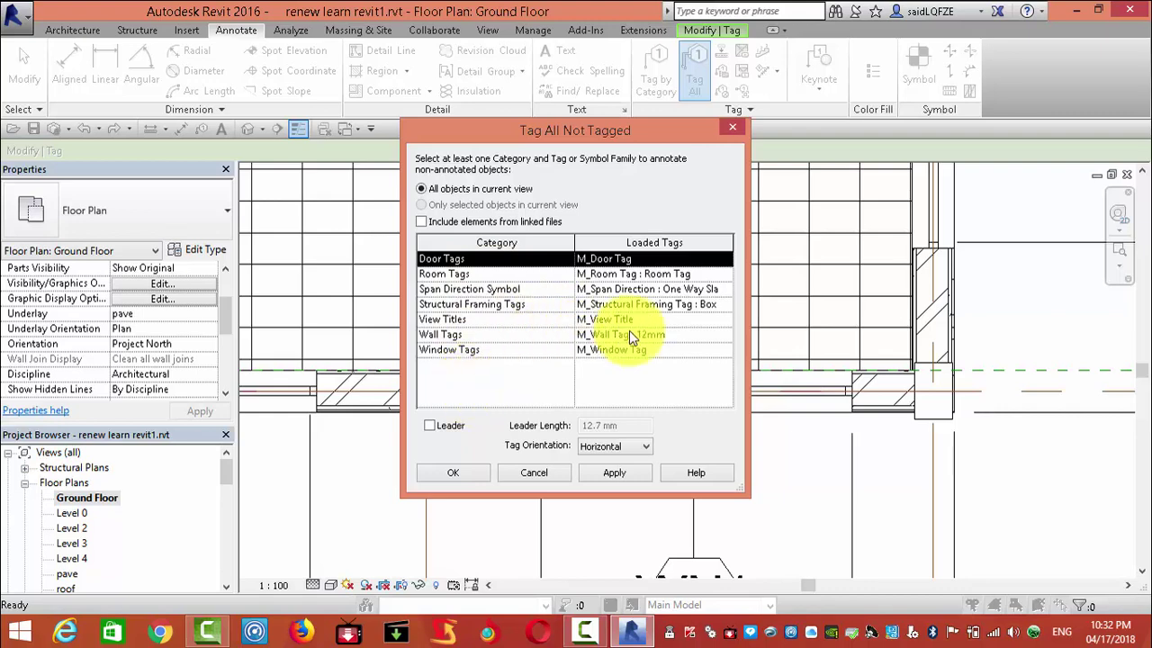
click(544, 474)
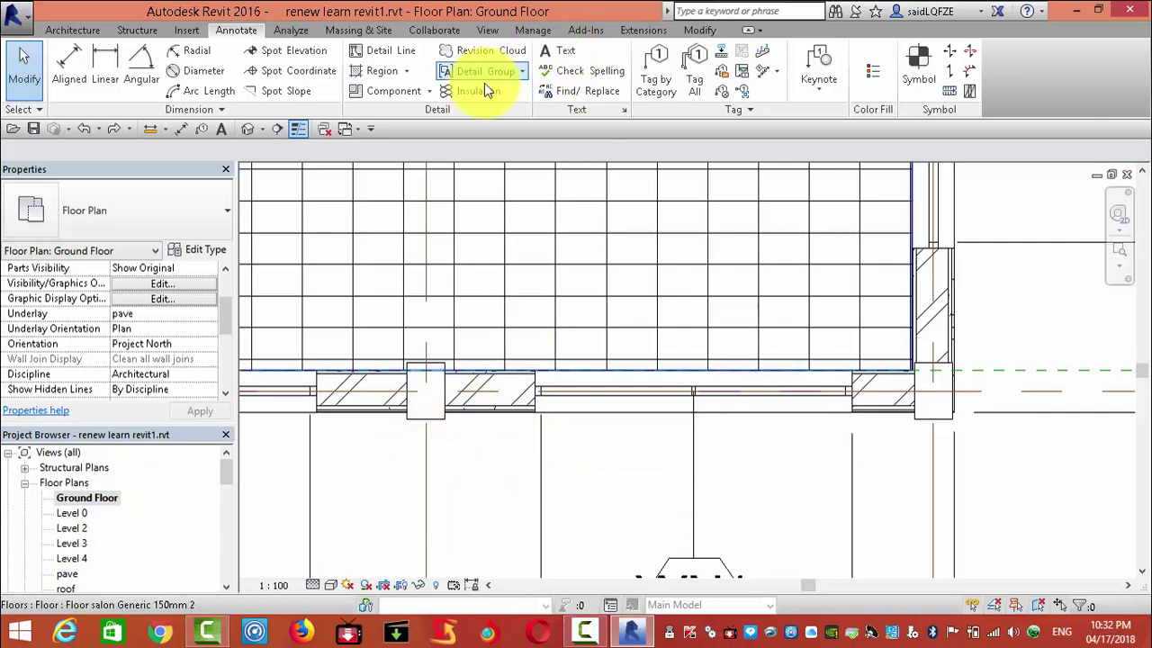
Step: Run Tag by Category on the concrete column again and accept loading a structural column tag
click(664, 81)
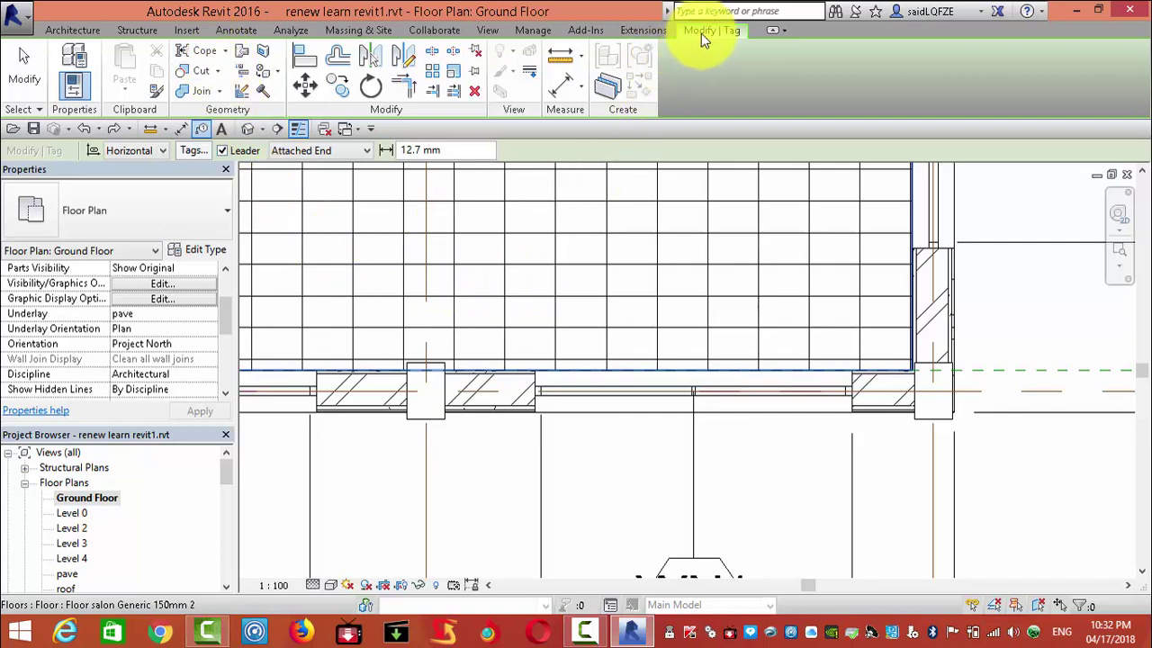
click(90, 29)
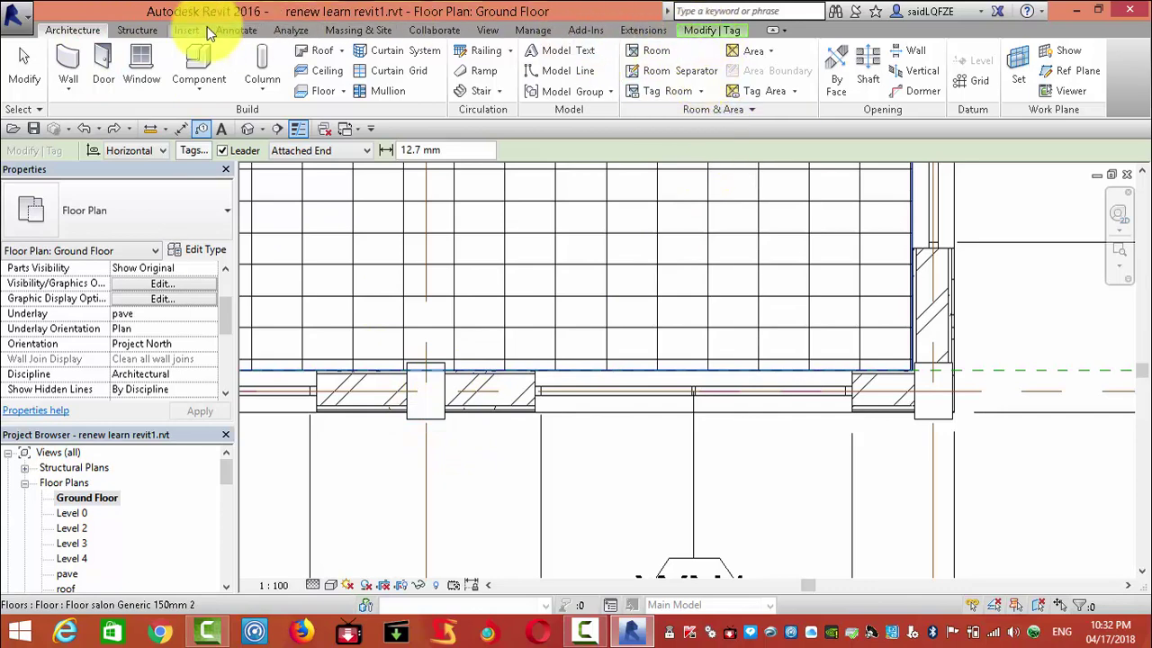
click(236, 29)
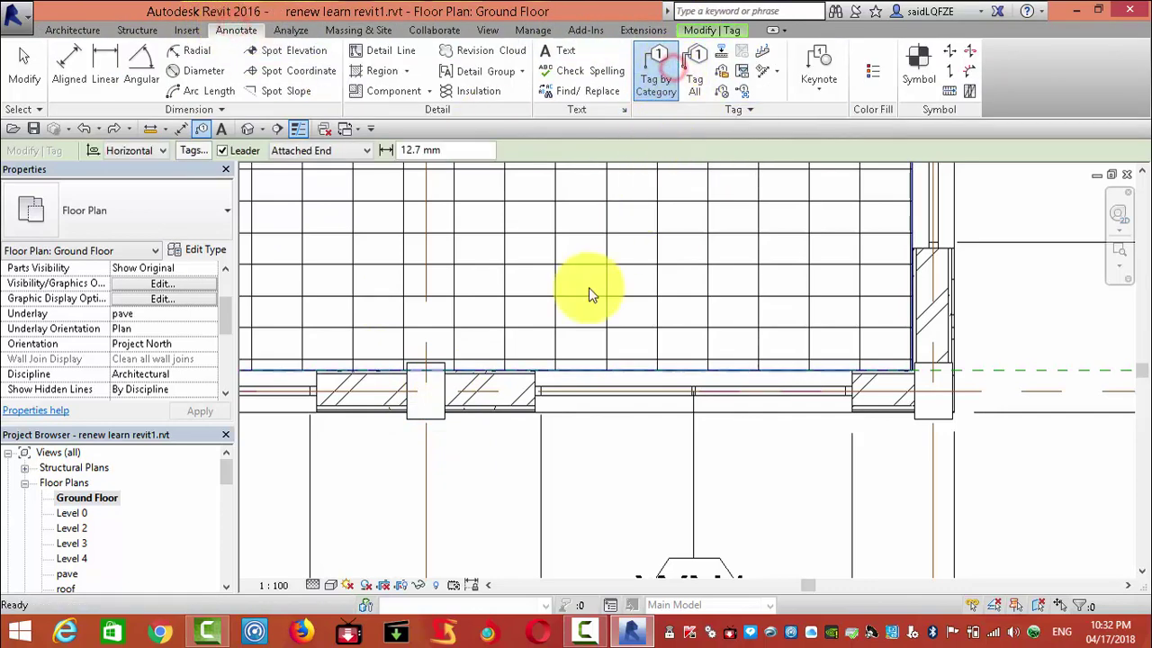
click(431, 420)
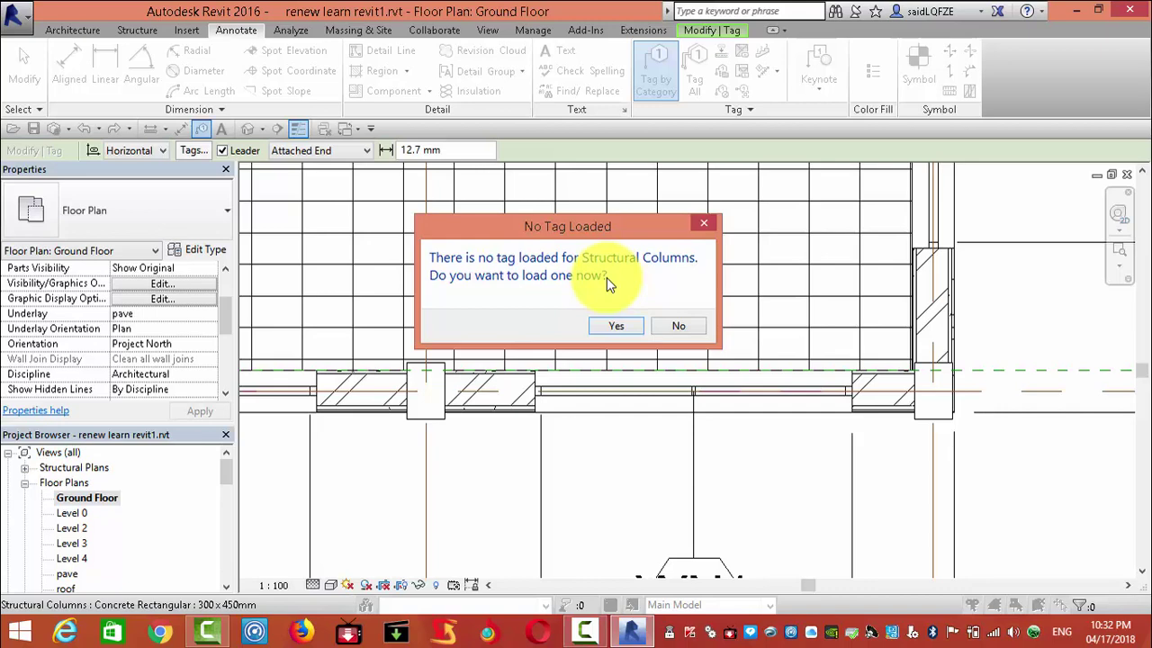
click(616, 325)
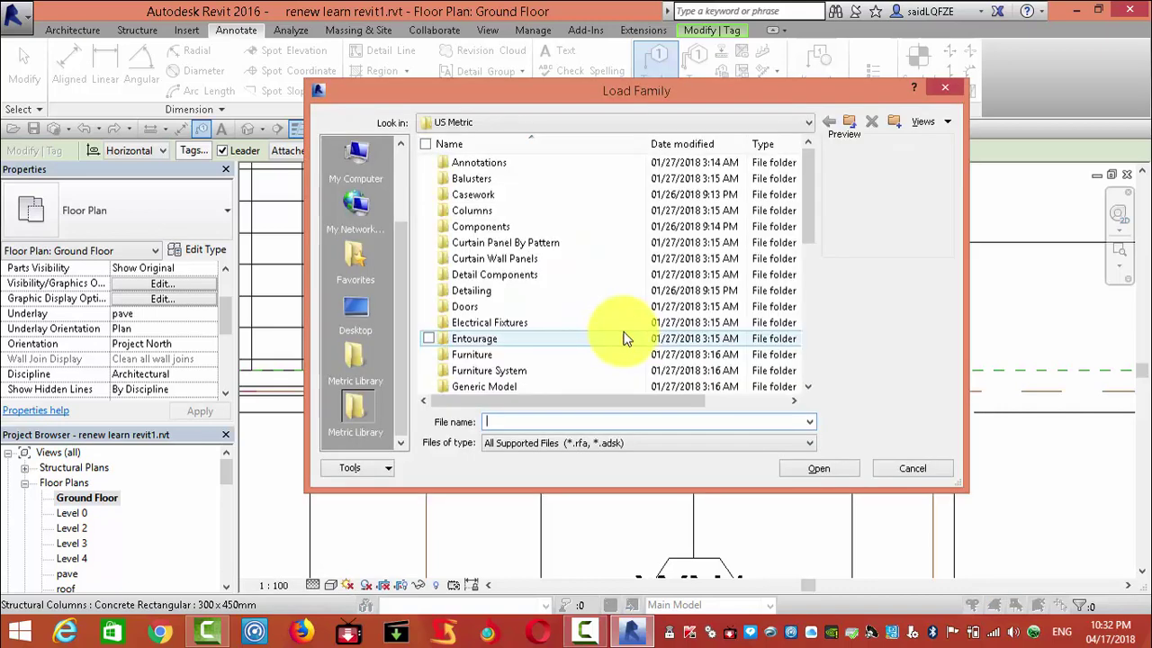
Step: Load Structural Column Tag (AUS).rfa from the Annotations > Tags > Structural folder
double_click(501, 163)
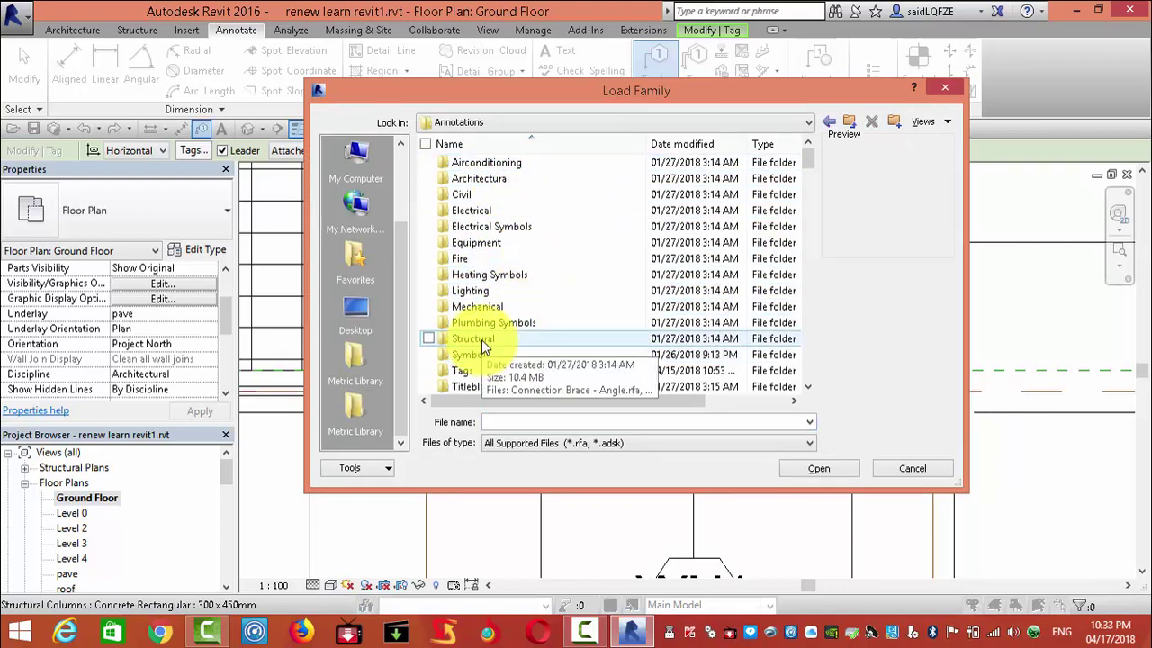
drag(807, 155, 813, 177)
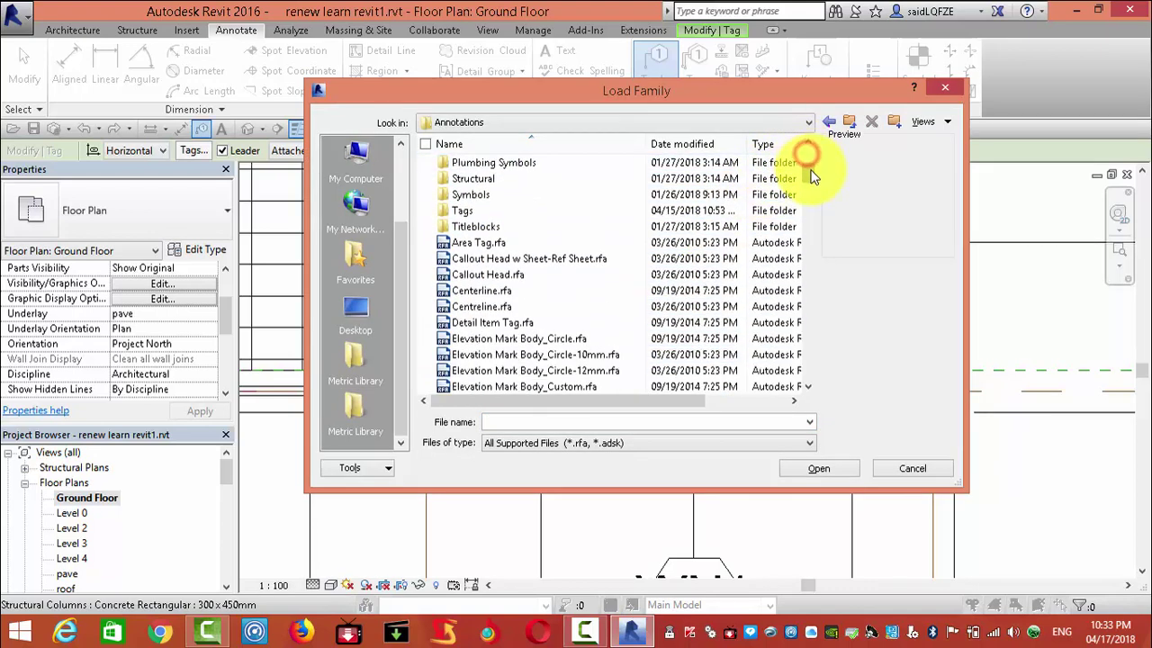
double_click(462, 211)
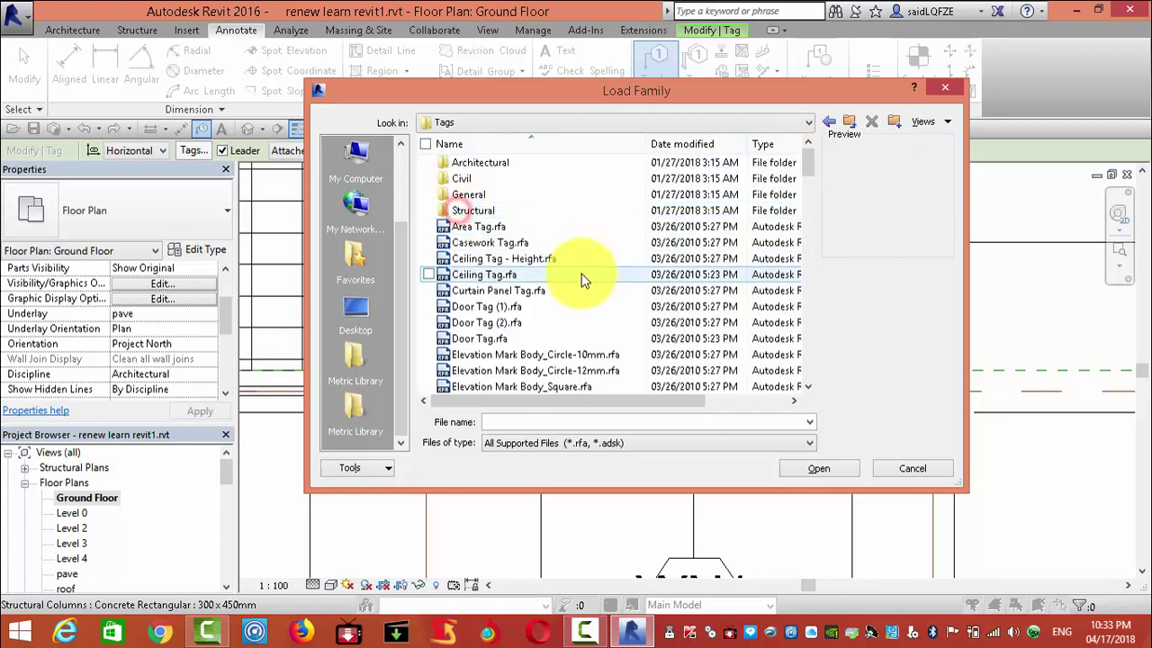
double_click(472, 210)
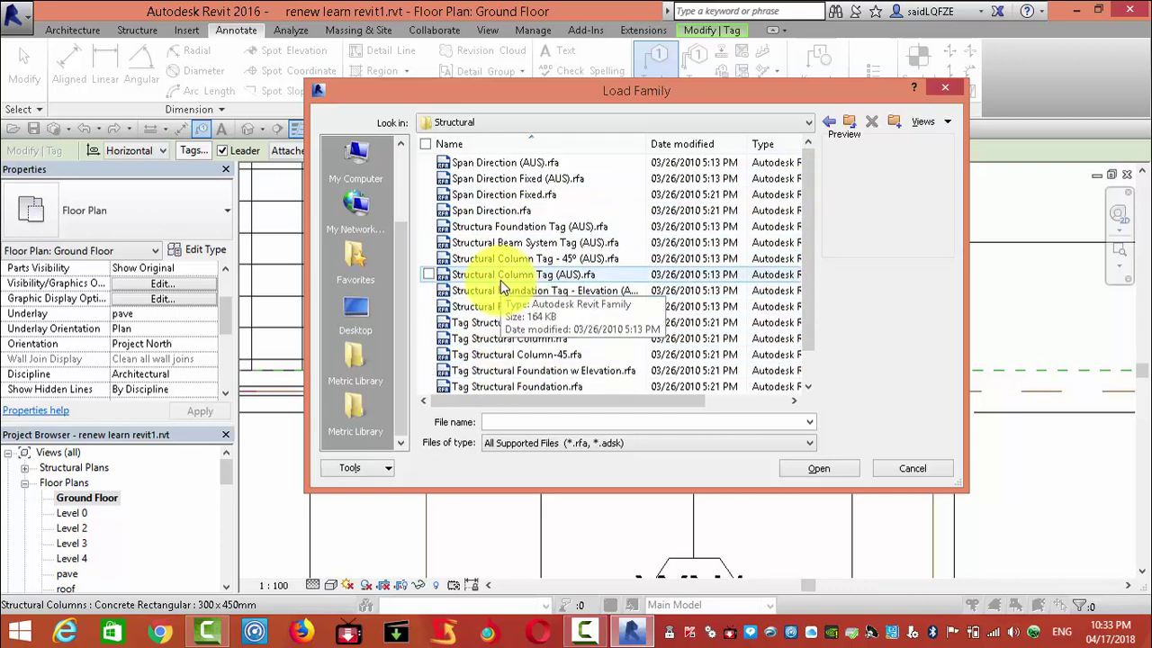
click(500, 278)
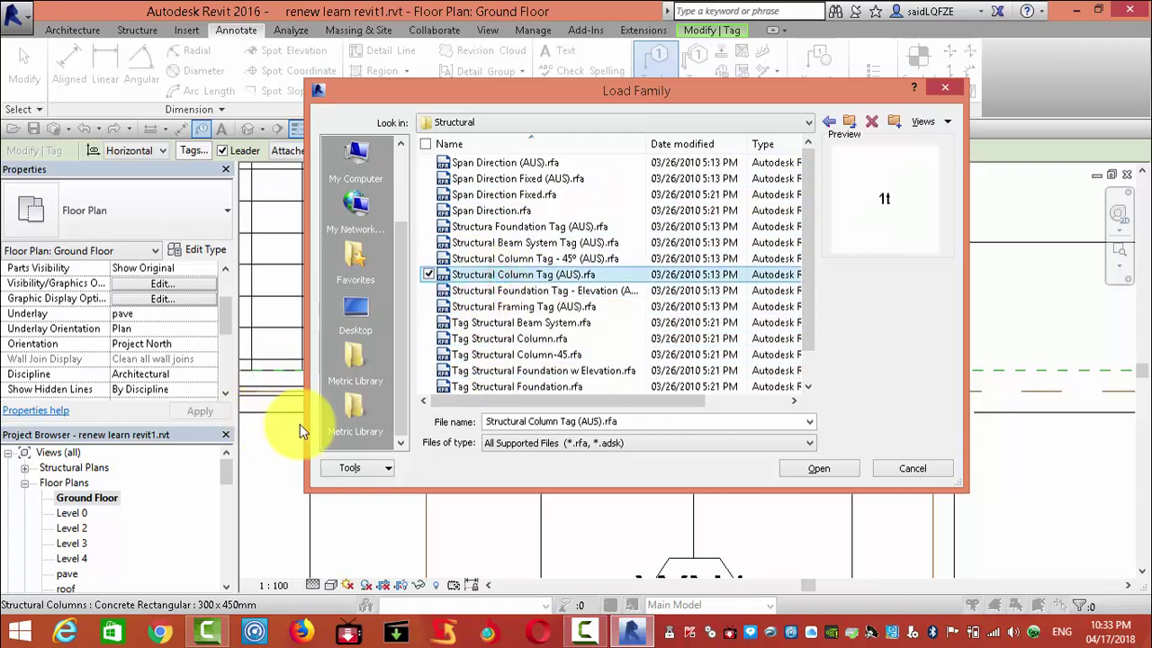
click(828, 471)
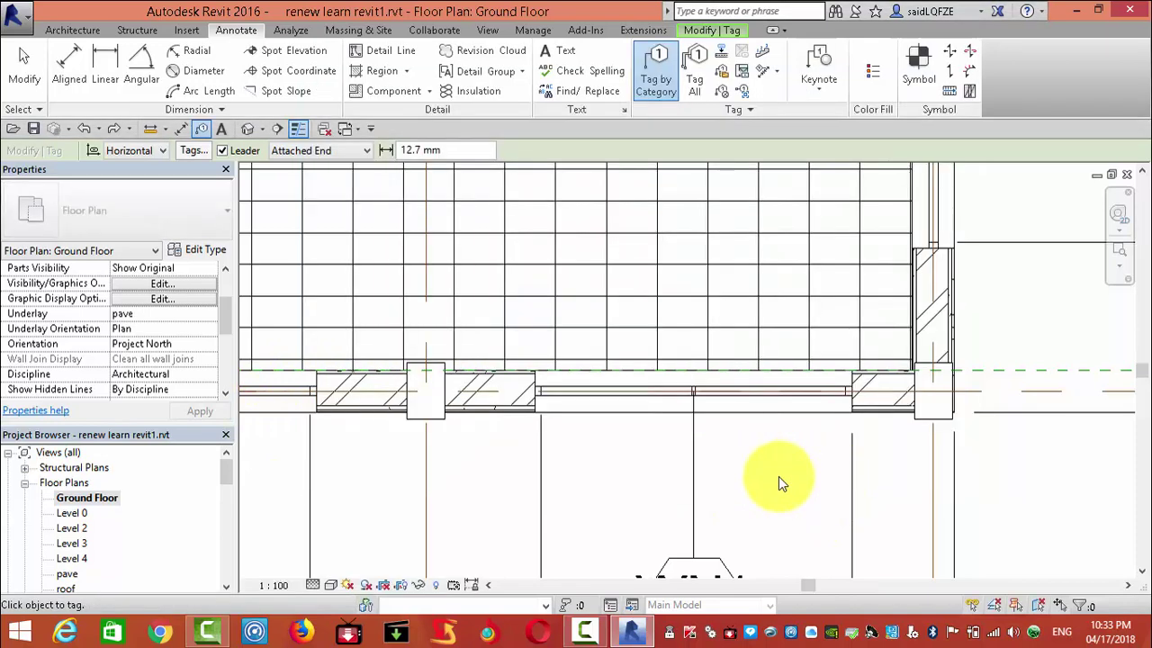
Step: Check the loaded tag categories, then give the lower-wall concrete columns '300 x 450mm' size tags
click(696, 79)
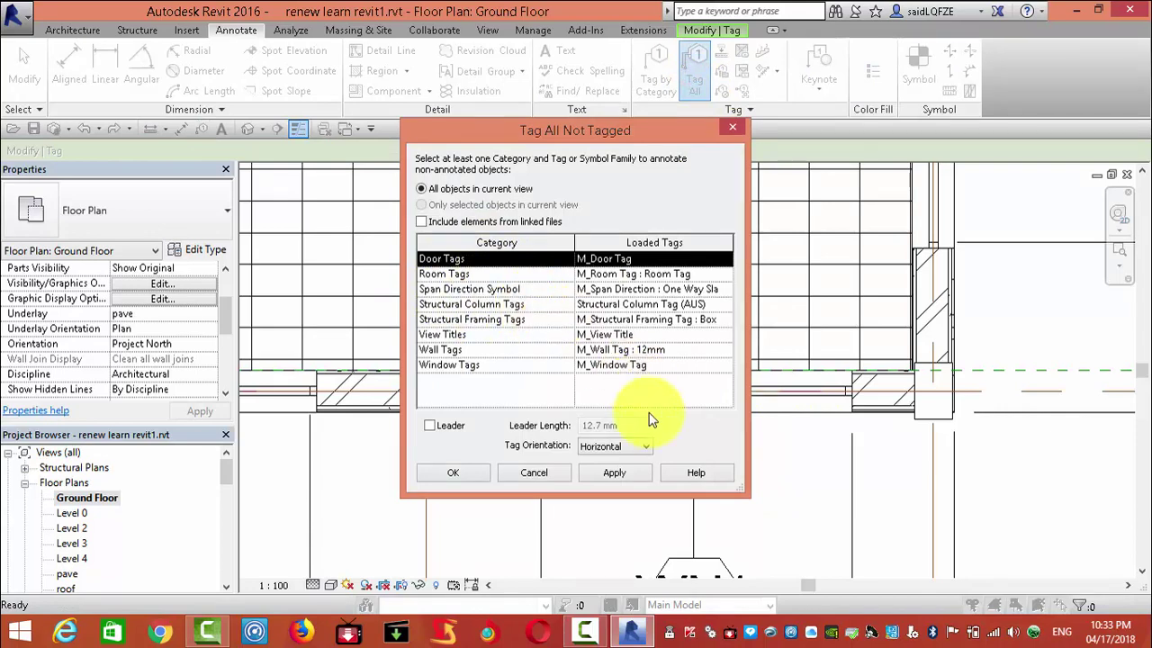
click(456, 472)
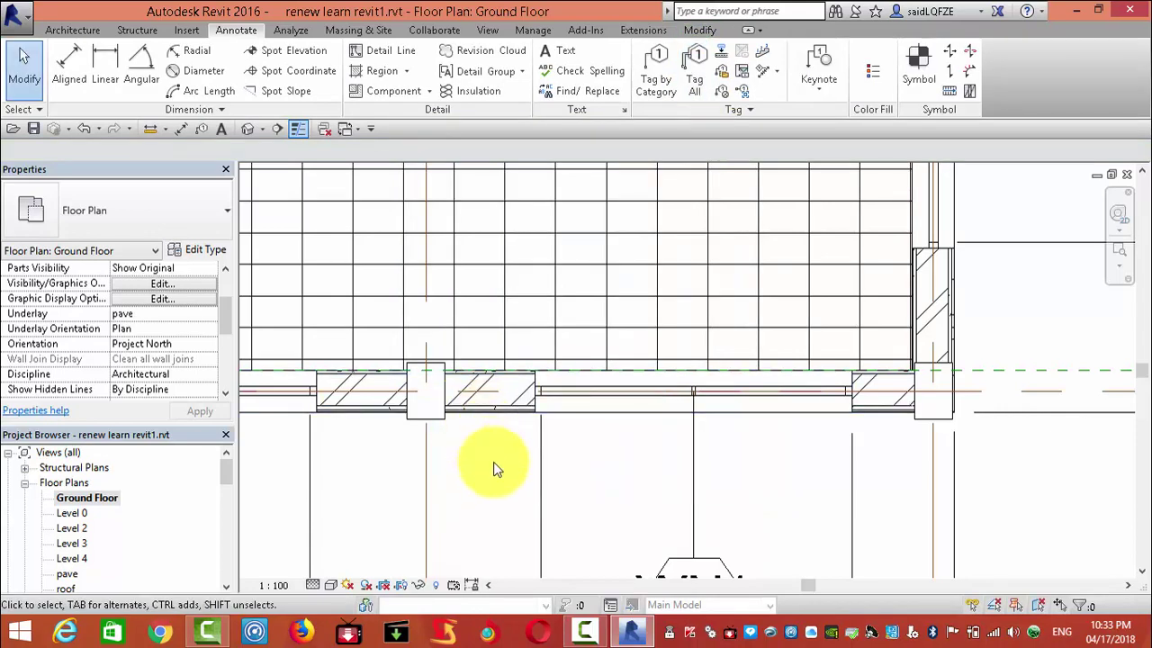
click(666, 56)
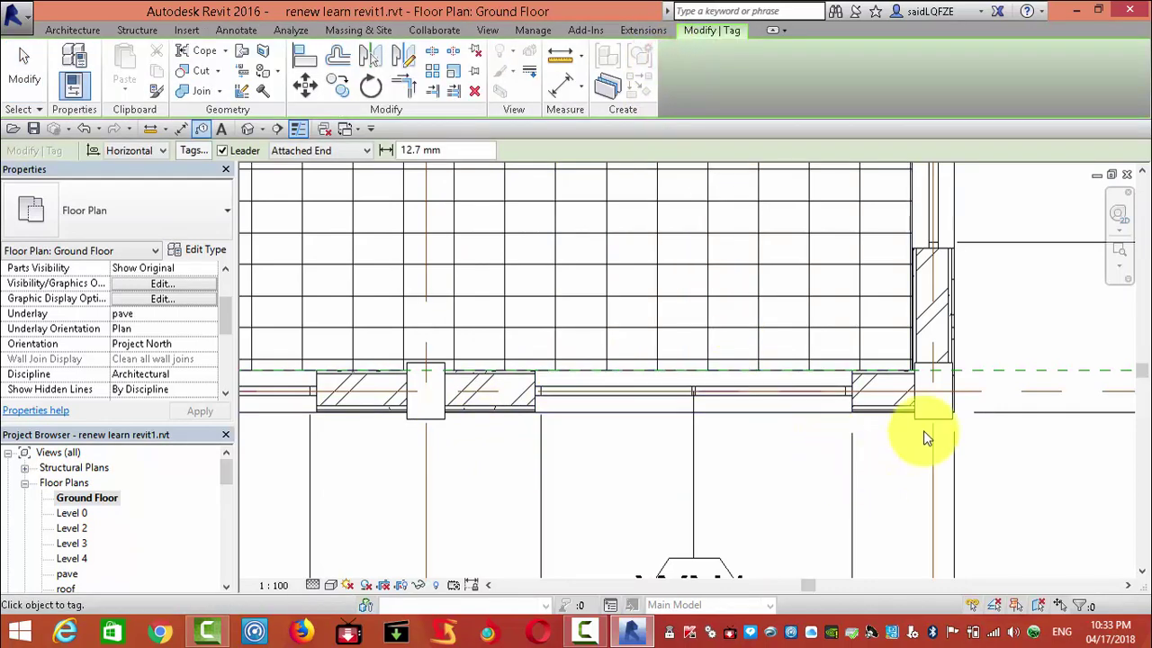
scroll(735, 252, down, 3)
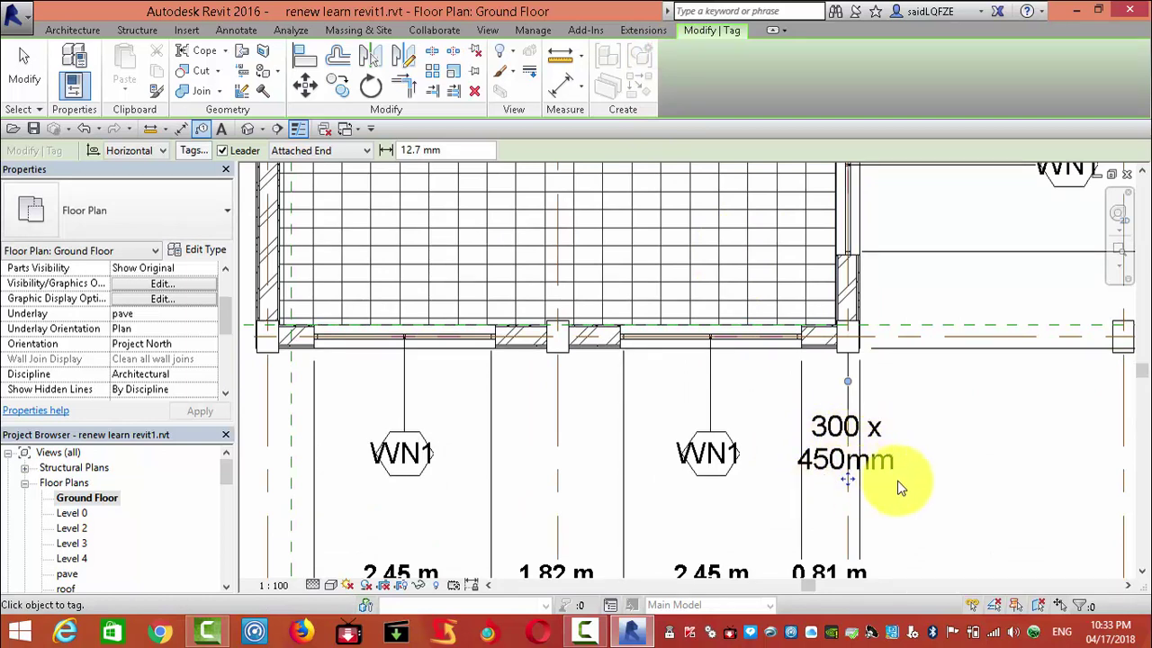
click(556, 357)
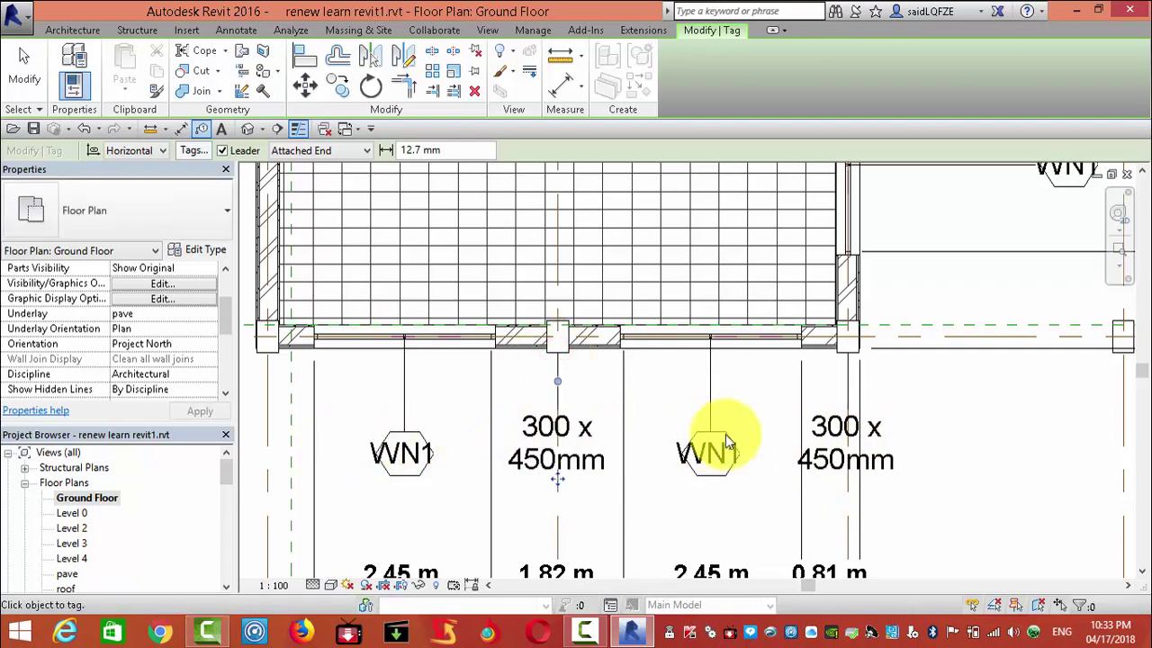
scroll(900, 421, down, 3)
scroll(917, 419, down, 2)
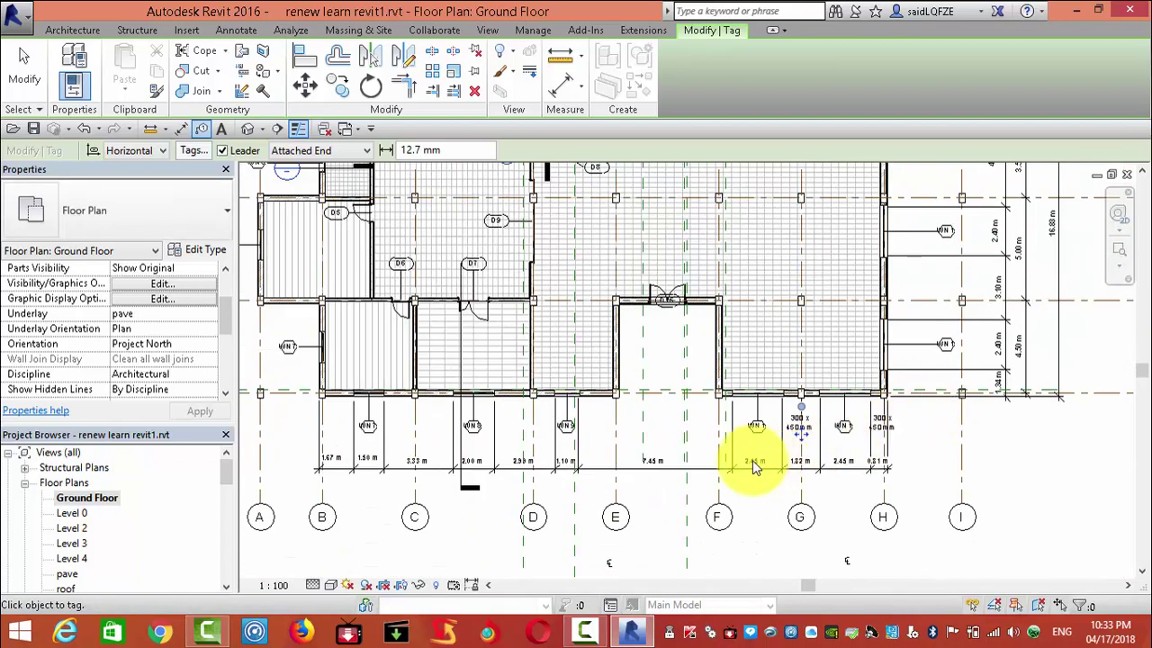
scroll(754, 466, up, 2)
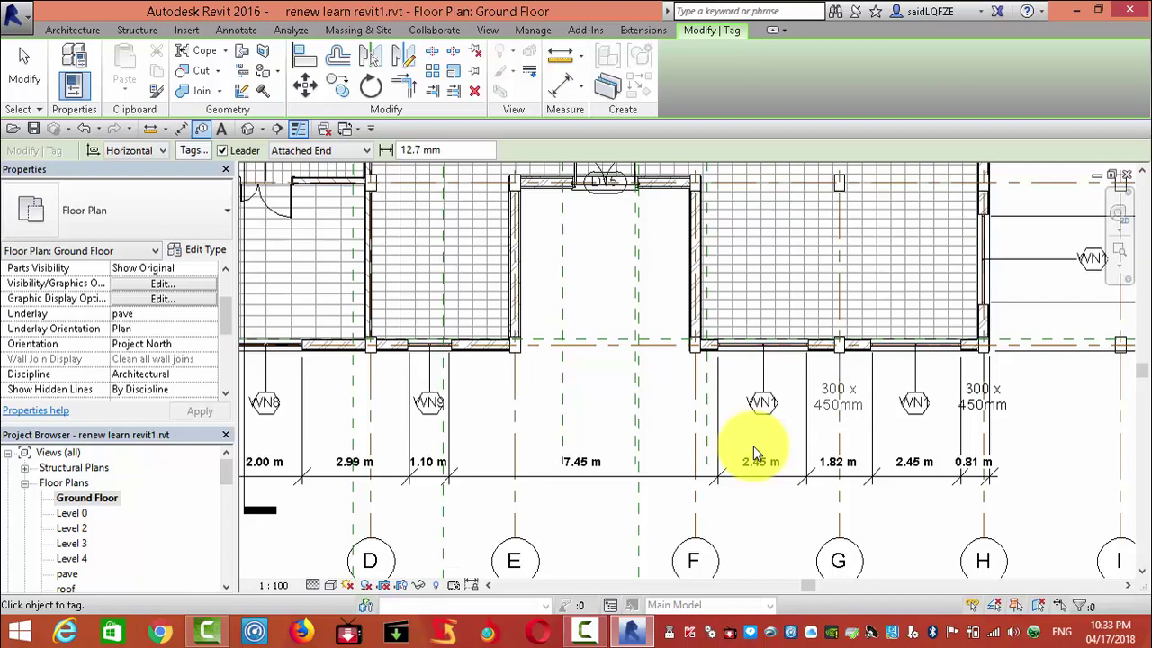
key(Escape)
scroll(855, 423, down, 2)
scroll(234, 356, up, 2)
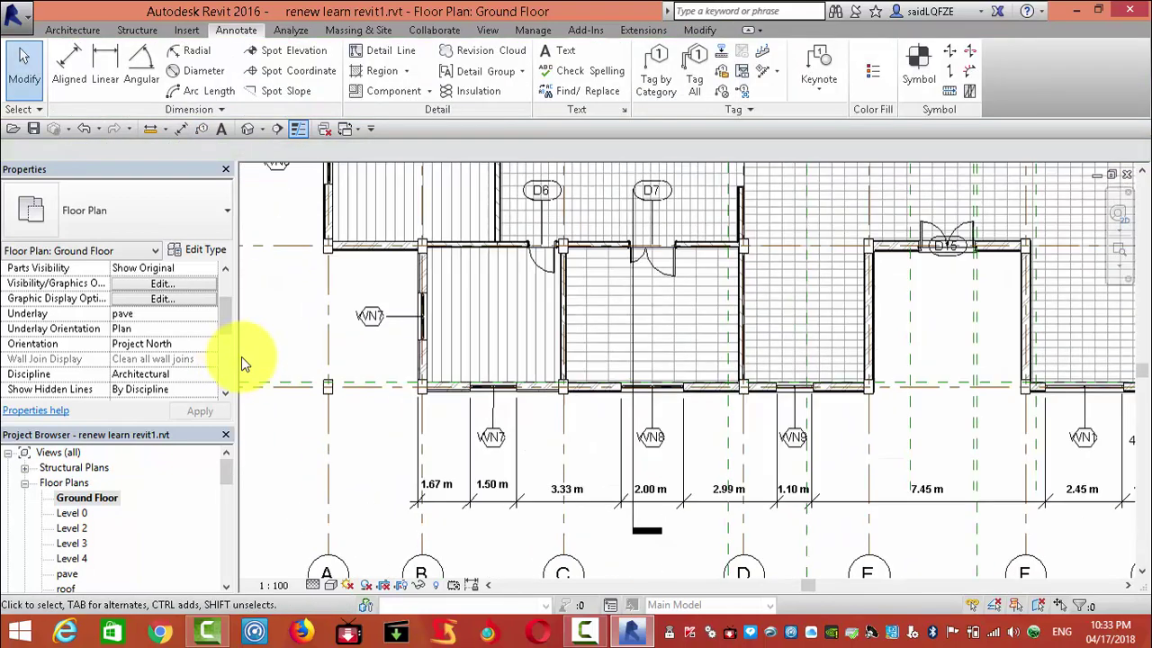
scroll(247, 358, up, 2)
scroll(360, 396, up, 2)
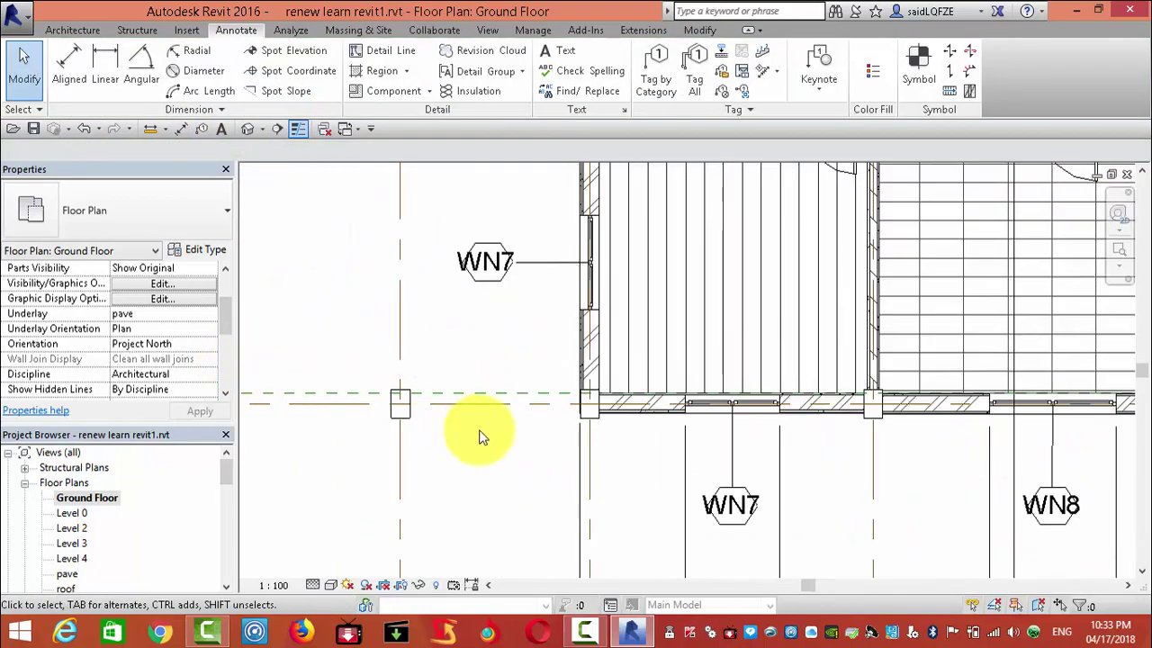
Step: Drag the wall-corner concrete column left onto the grid A/1 intersection and zoom in on it
click(586, 422)
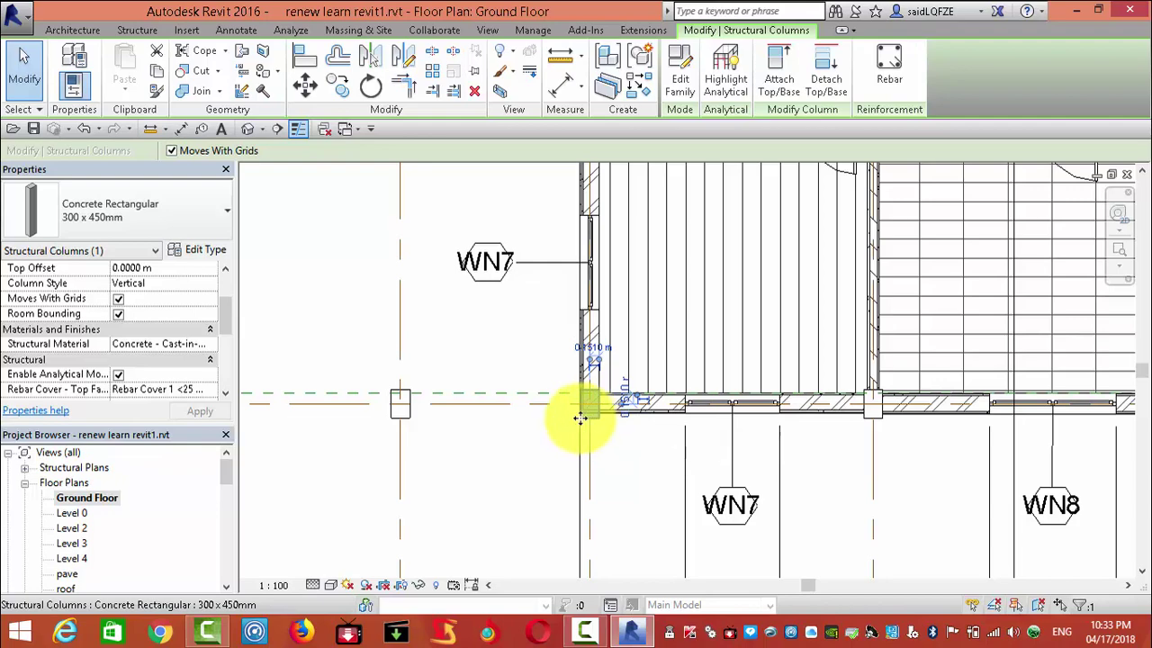
drag(587, 419, 409, 416)
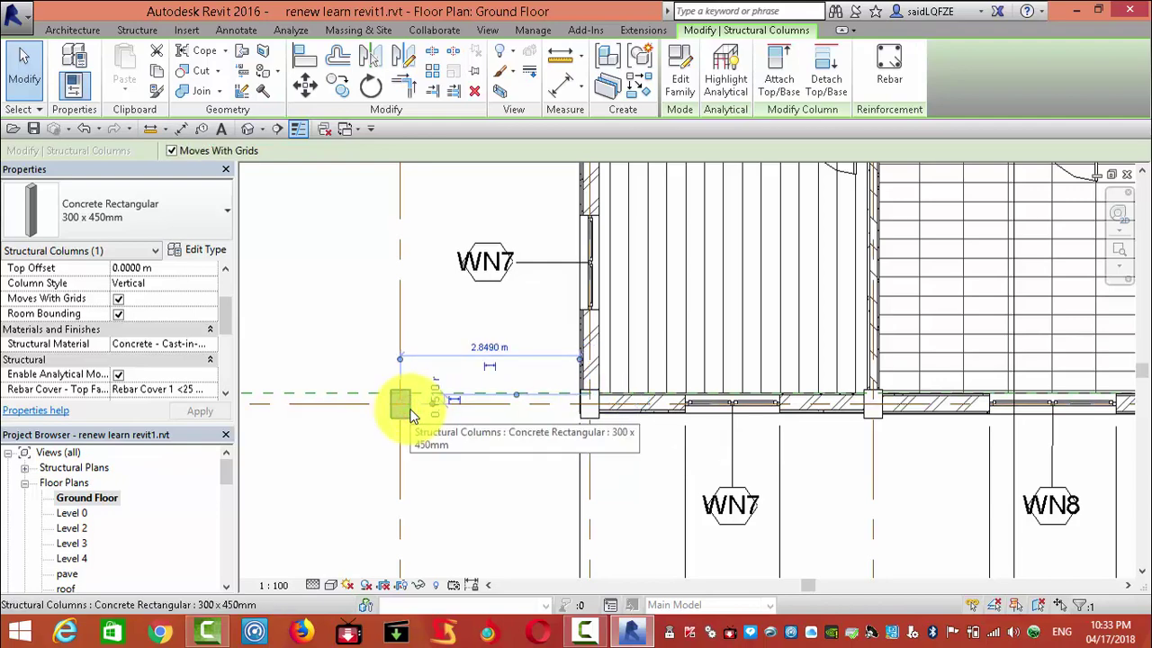
scroll(1010, 399, up, 2)
scroll(1026, 403, down, 5)
scroll(432, 394, up, 3)
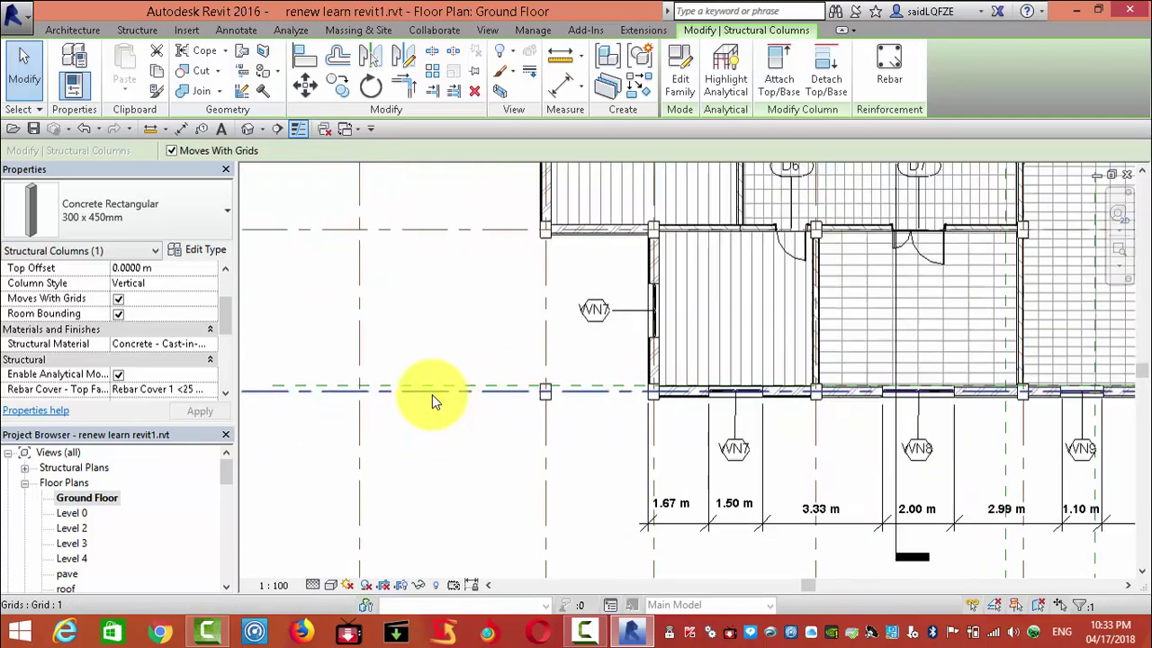
scroll(431, 401, up, 1)
scroll(475, 411, down, 2)
scroll(655, 333, down, 1)
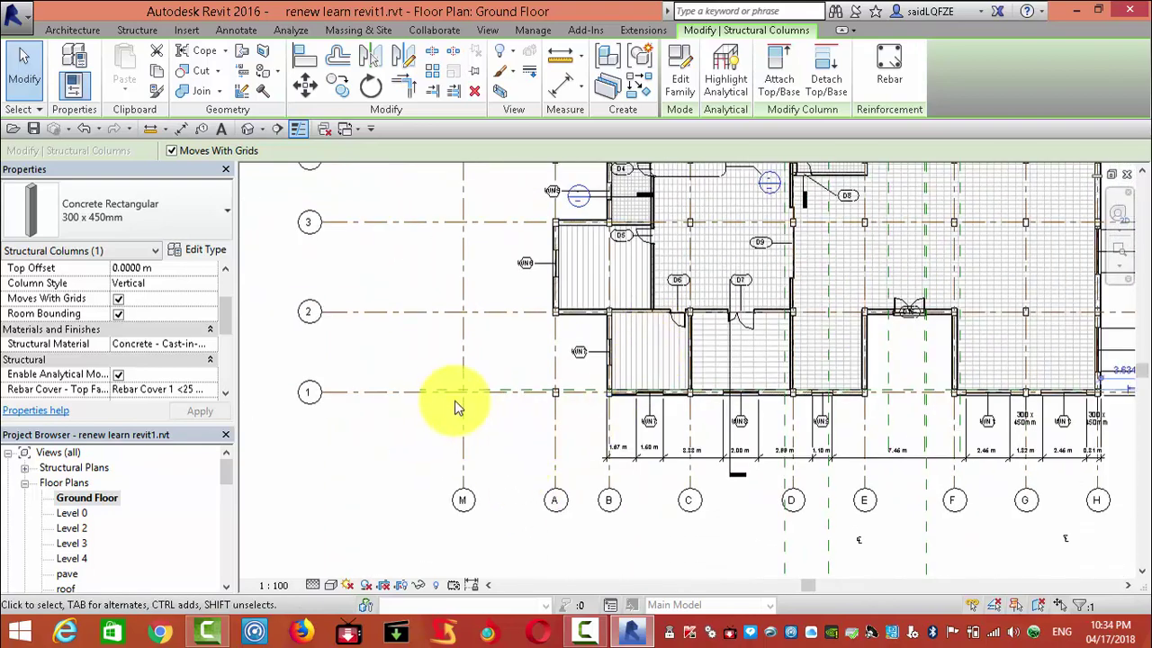
scroll(550, 383, up, 2)
scroll(550, 456, up, 2)
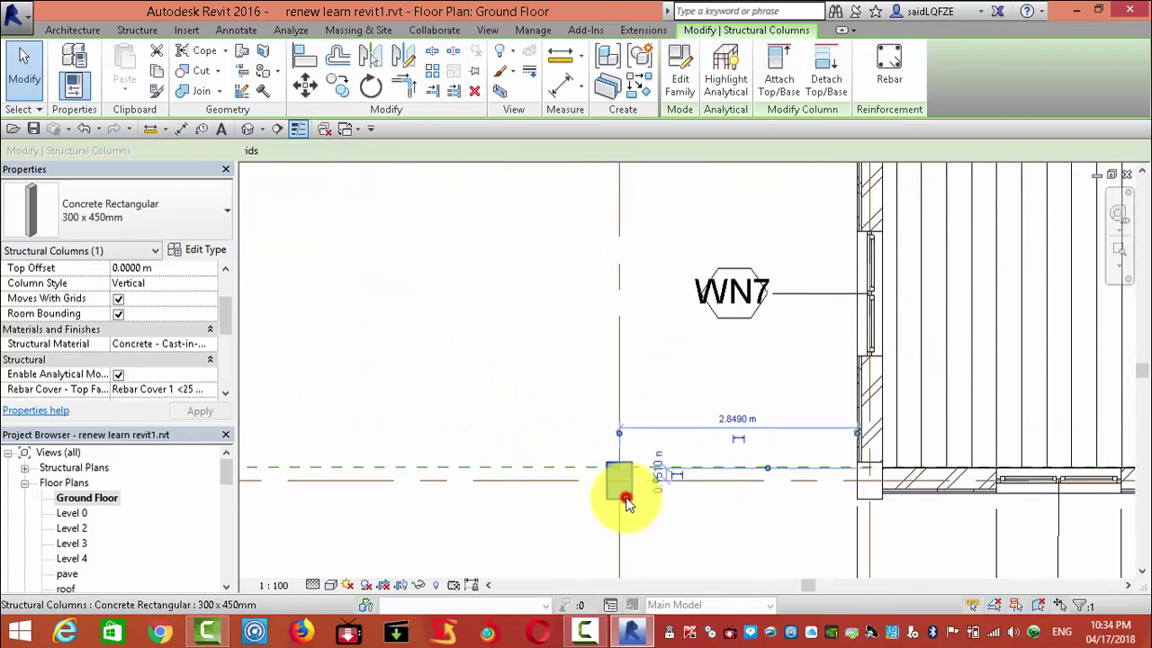
Step: Open the column's Type Properties, start a Duplicate, then cancel out without changes
click(215, 249)
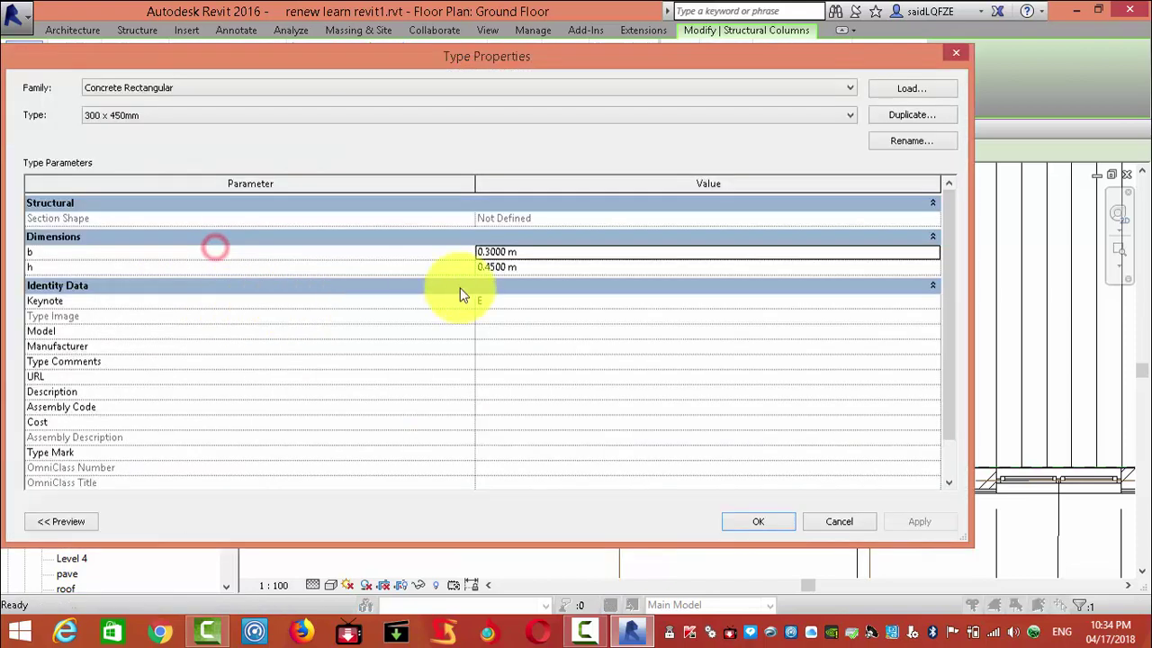
click(937, 113)
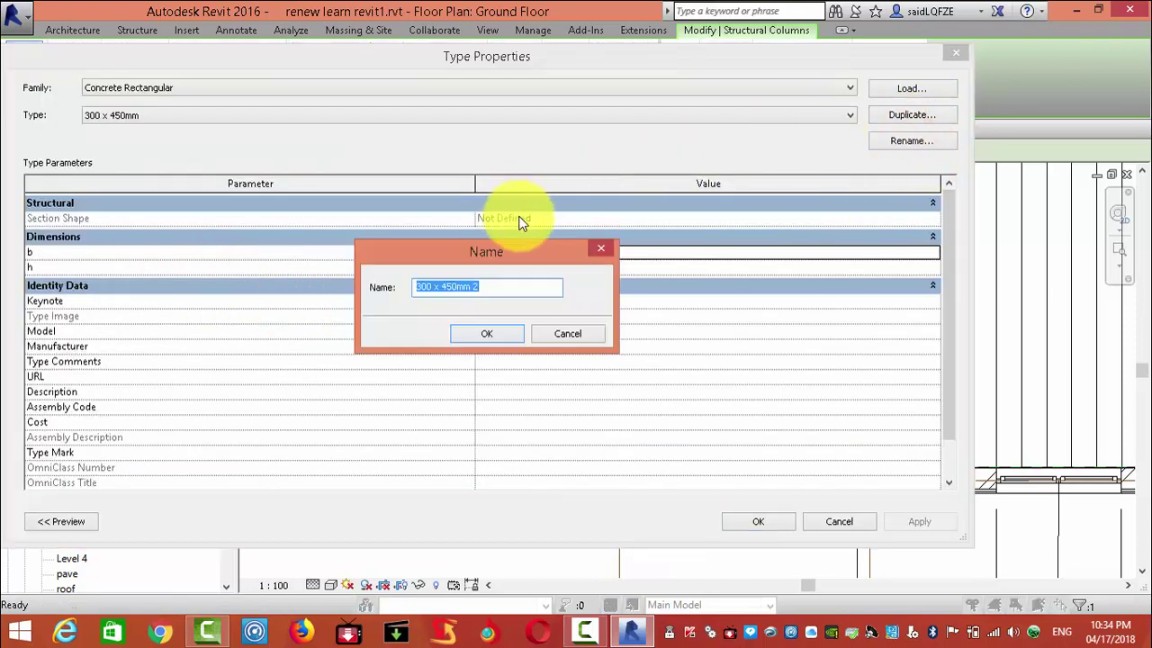
click(856, 523)
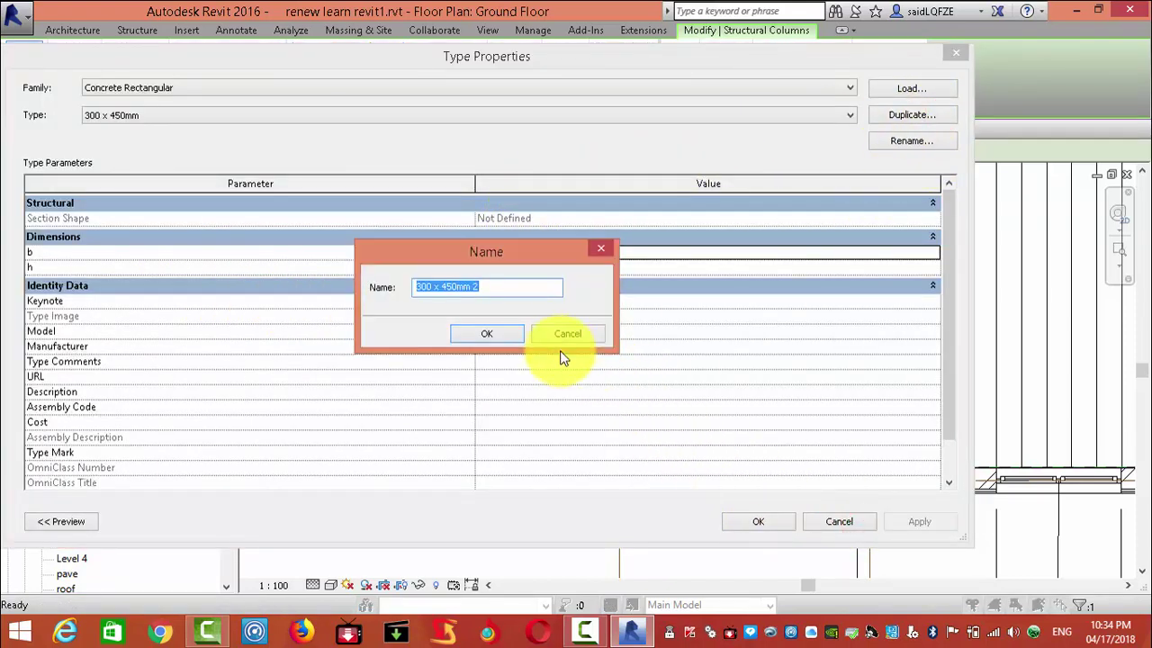
click(566, 333)
click(830, 523)
scroll(707, 354, down, 2)
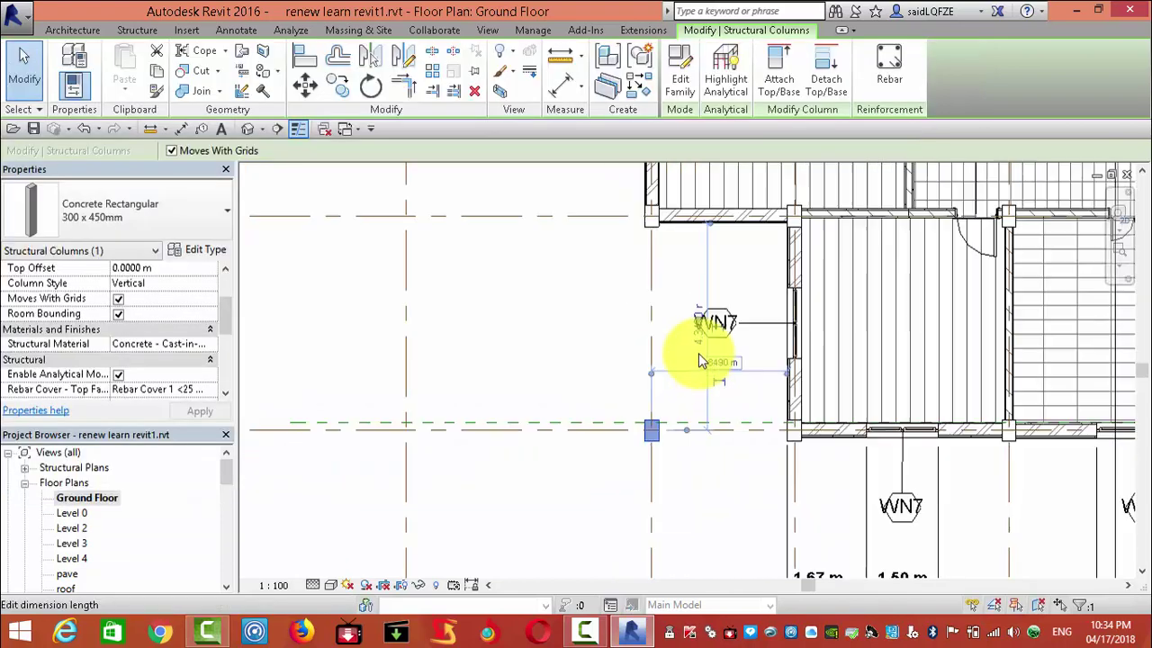
scroll(693, 373, down, 2)
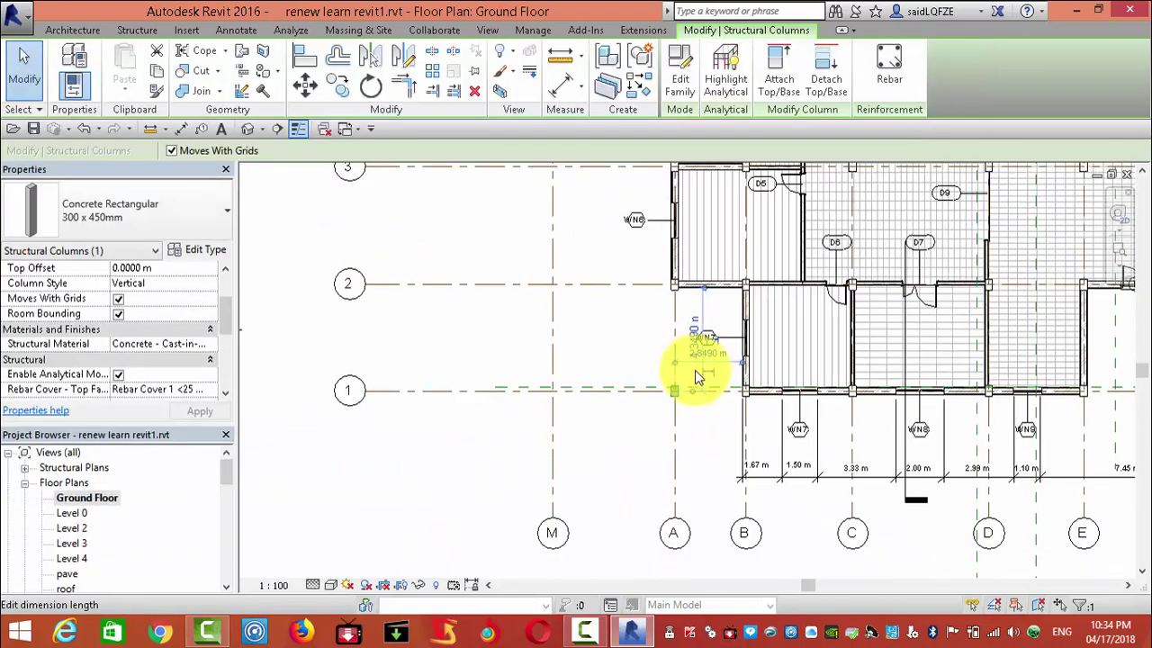
Step: Duplicate the 300 x 450mm type as 'COLUMN A-1 300 x 450mm 2' and apply it
click(217, 253)
click(911, 115)
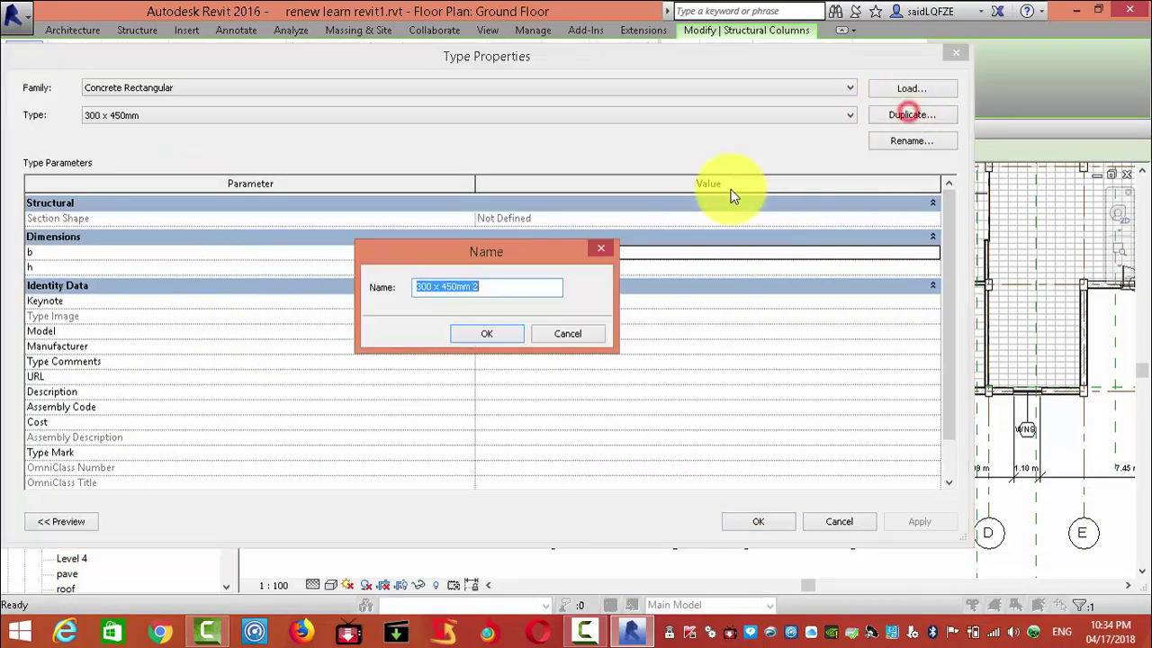
click(413, 286)
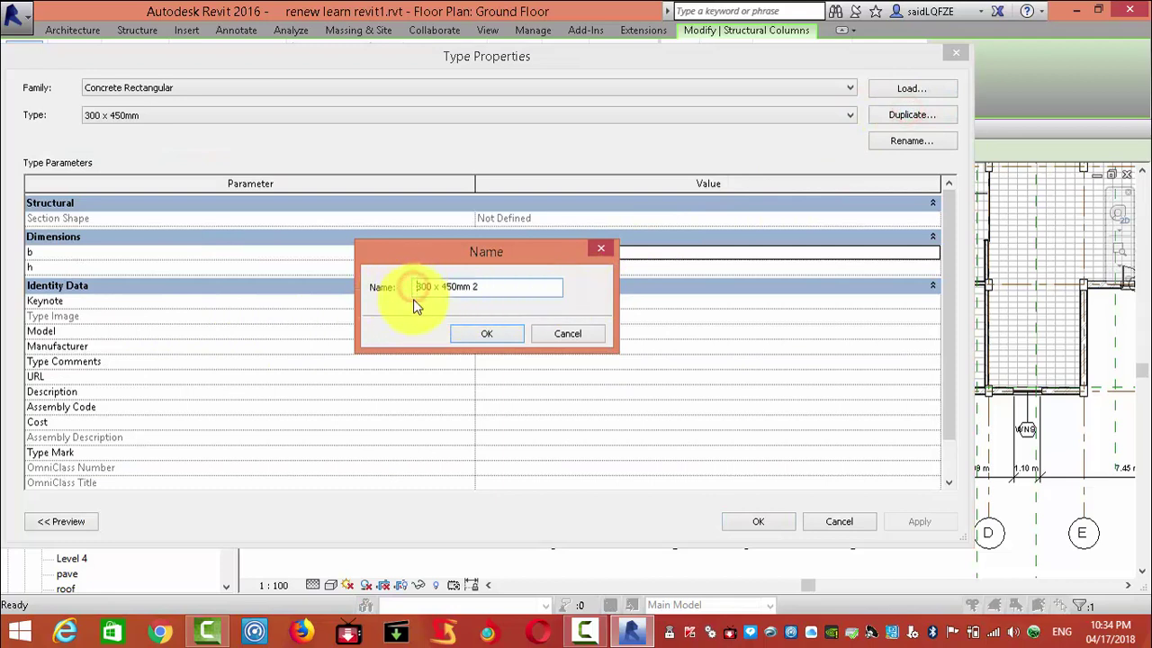
click(413, 301)
text(LUMN A-1)
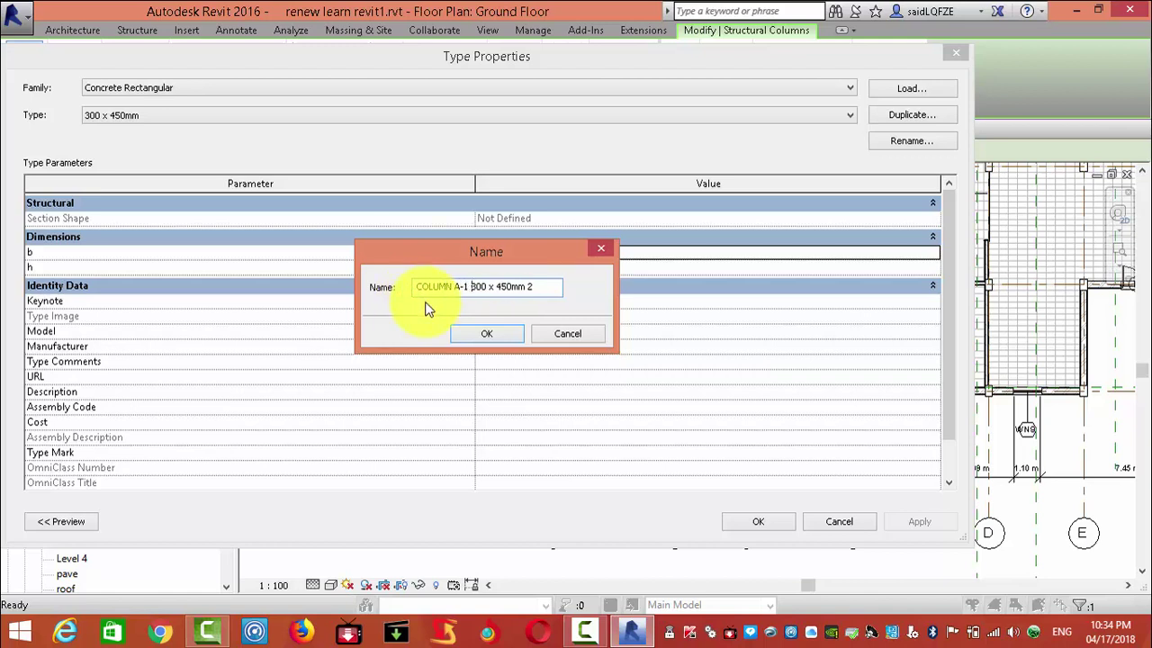
click(501, 336)
click(759, 522)
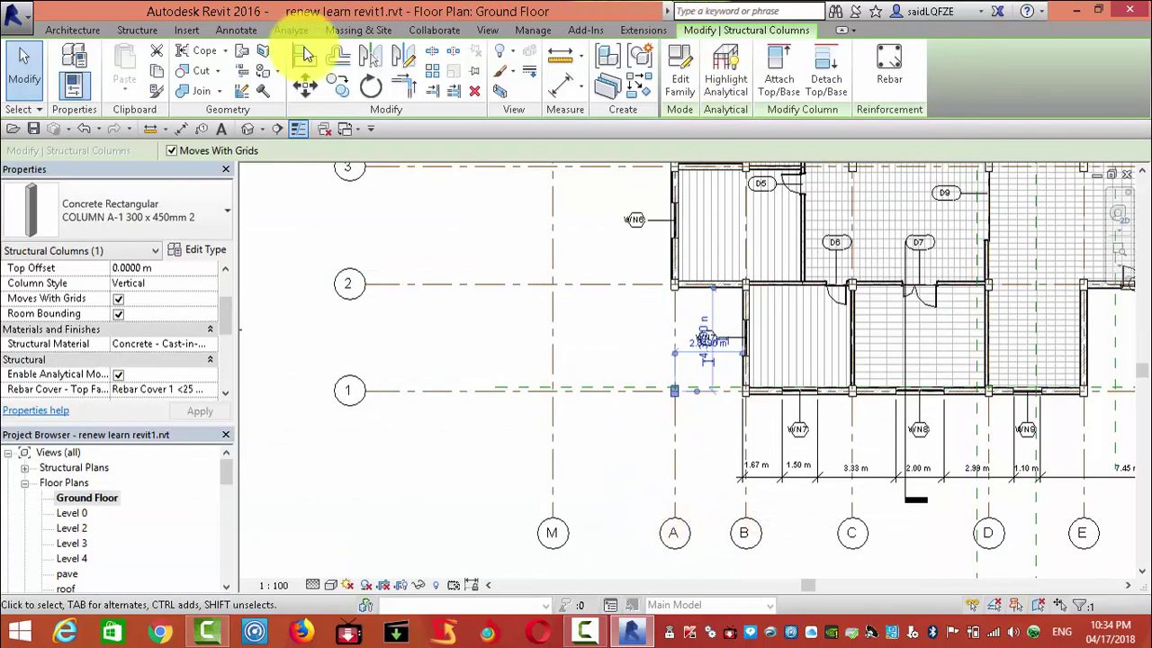
Step: Tag the column at grid A/1 using Tag by Category
click(61, 30)
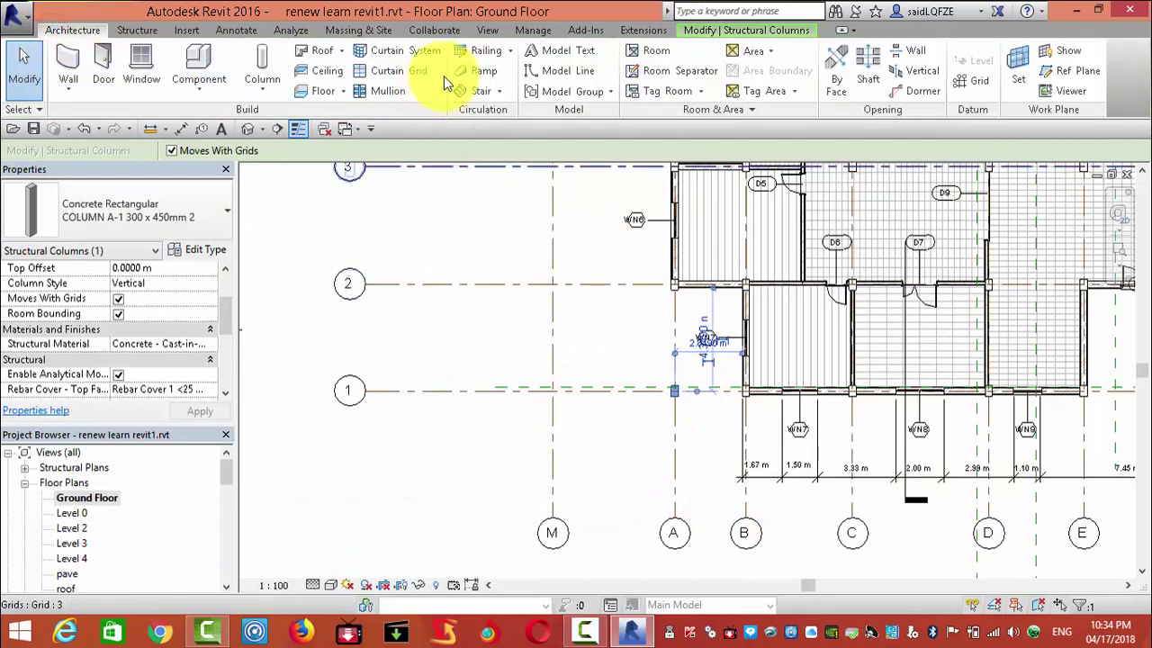
click(247, 32)
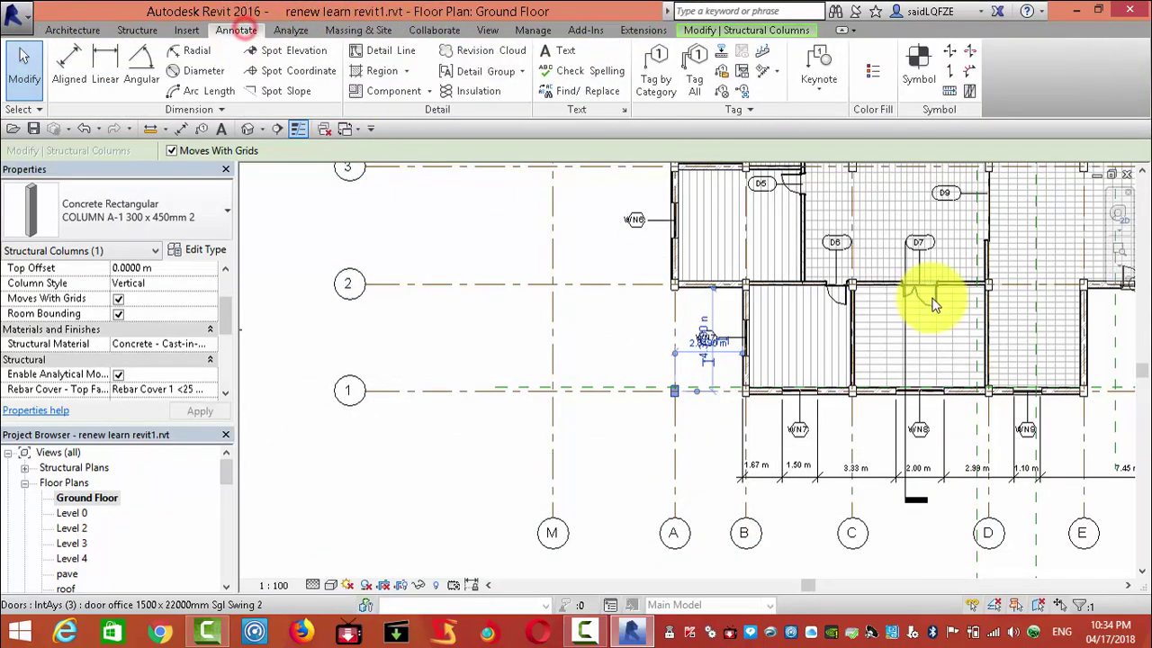
click(664, 81)
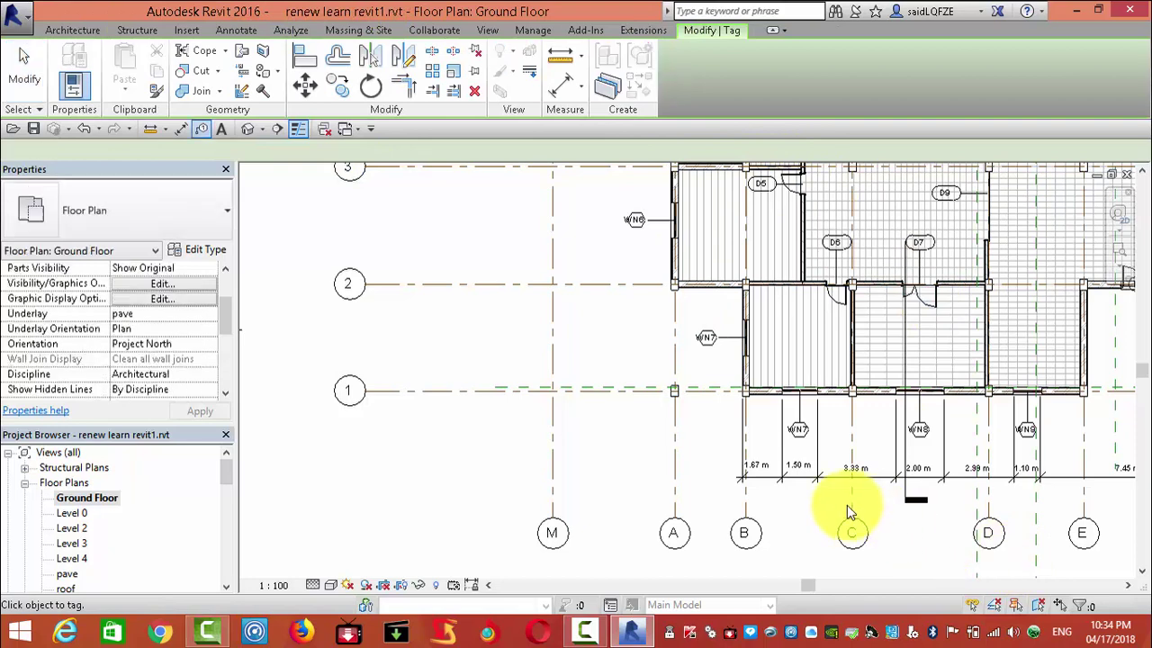
scroll(676, 255, up, 3)
scroll(429, 225, up, 3)
scroll(544, 410, up, 3)
click(544, 403)
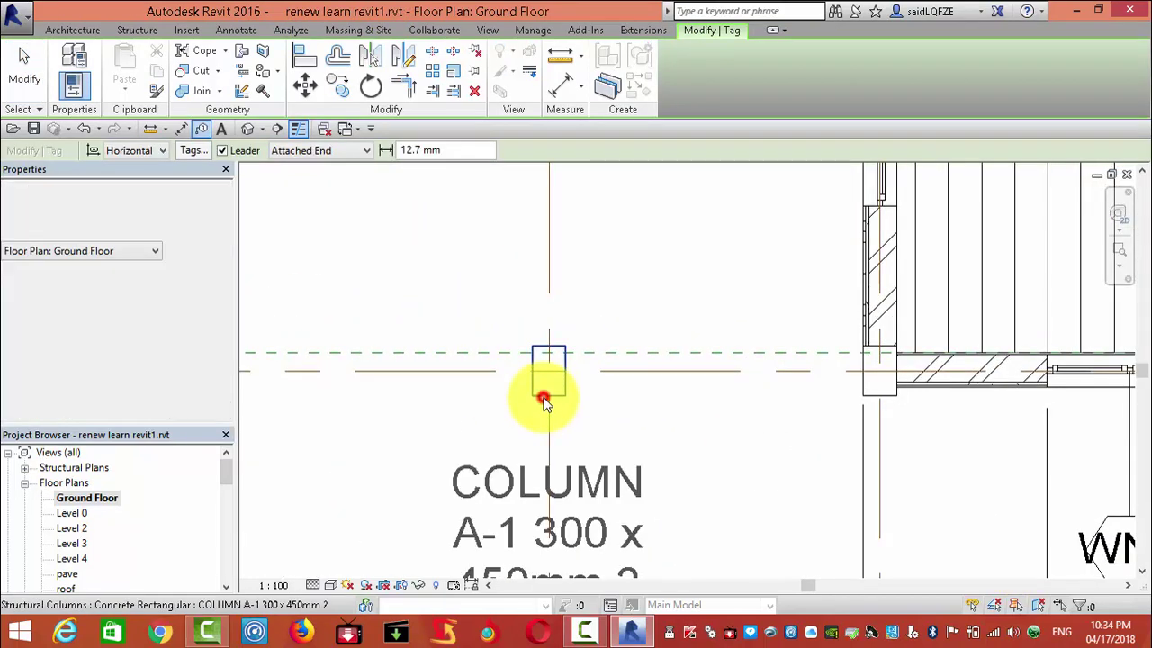
Step: Place a size tag on the wall-corner column and finish tagging
scroll(512, 342, down, 3)
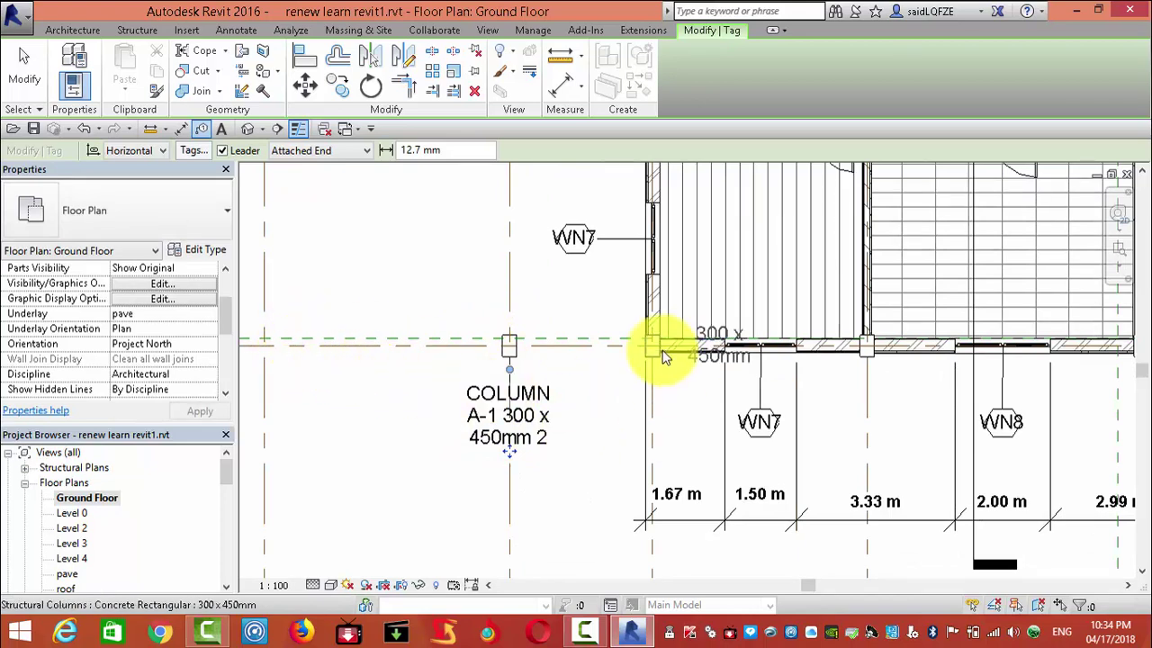
scroll(846, 348, down, 2)
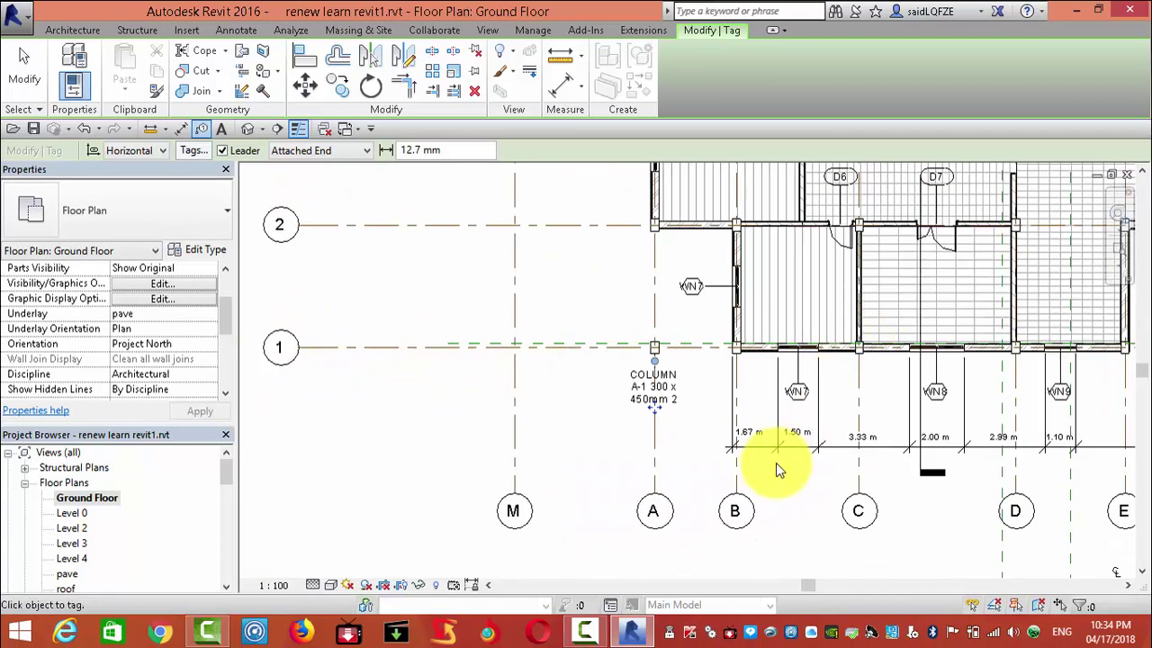
scroll(711, 369, up, 2)
scroll(738, 342, up, 2)
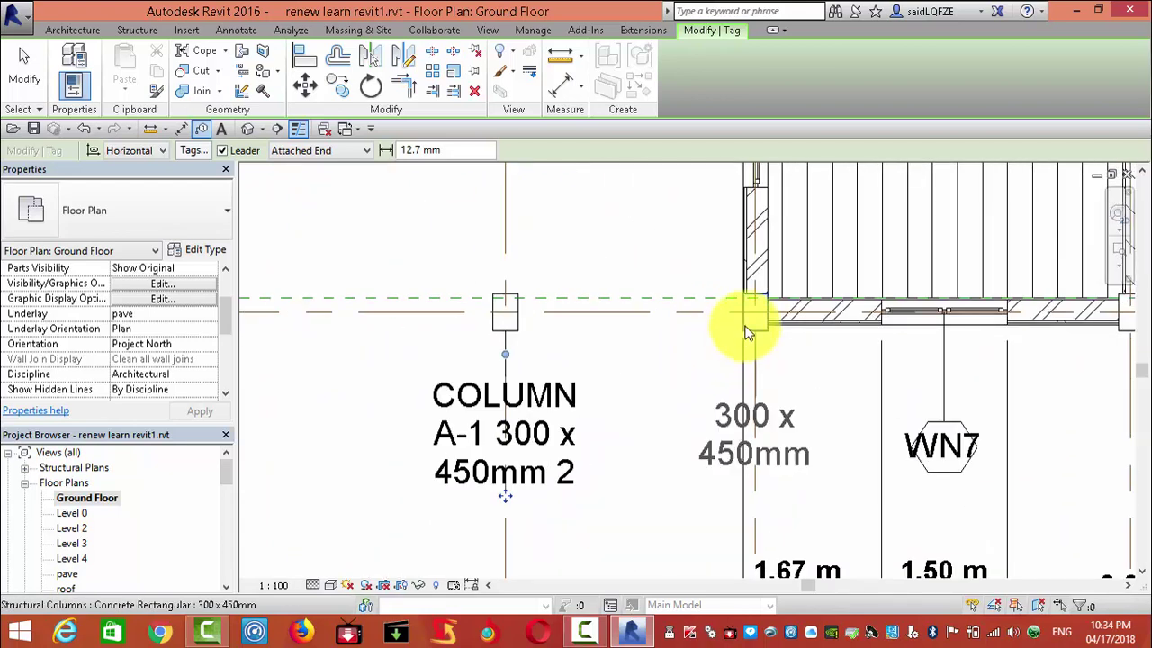
click(745, 331)
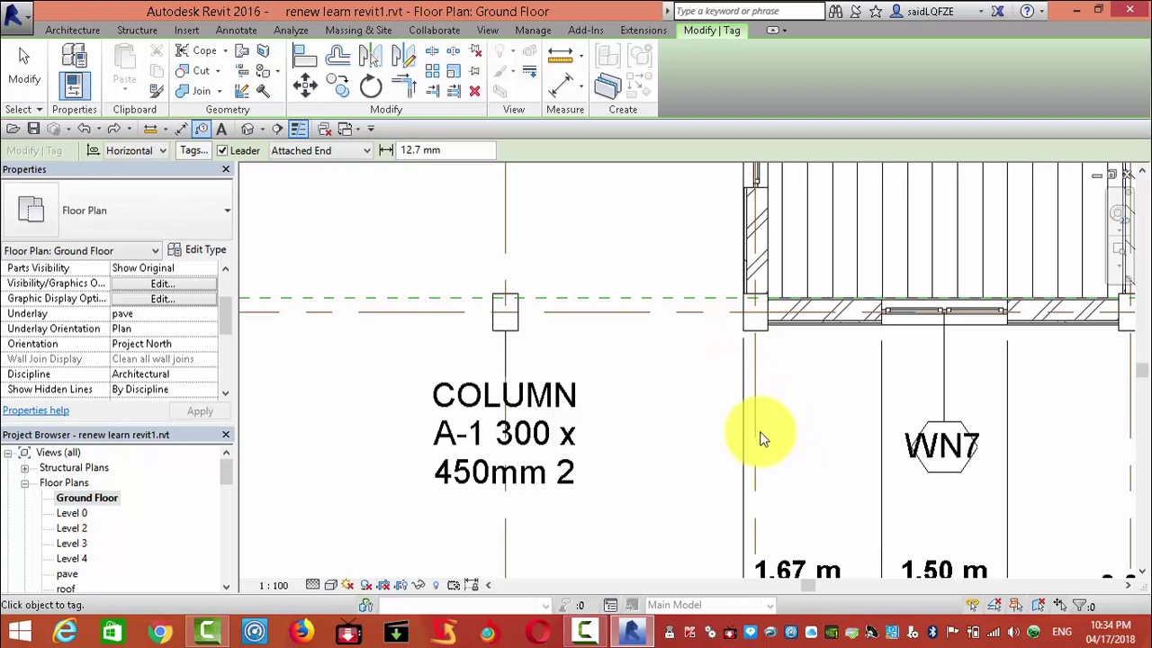
click(755, 332)
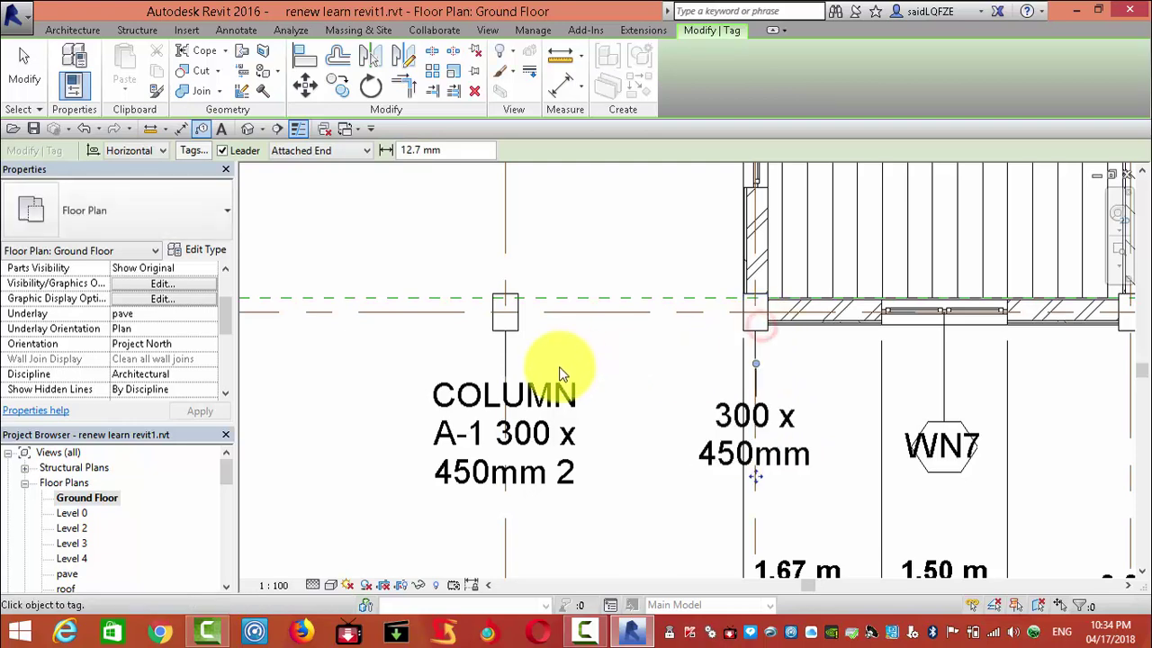
key(Escape)
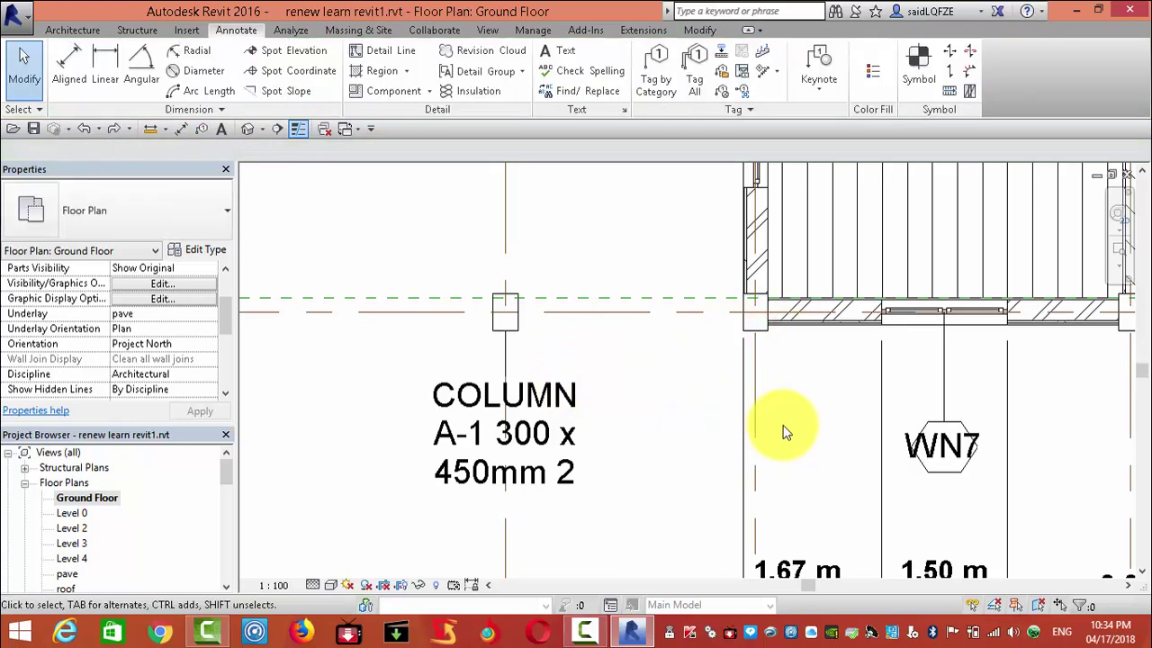
Step: Redo the last undone change and select the concrete column at grid B/1
scroll(763, 380, up, 1)
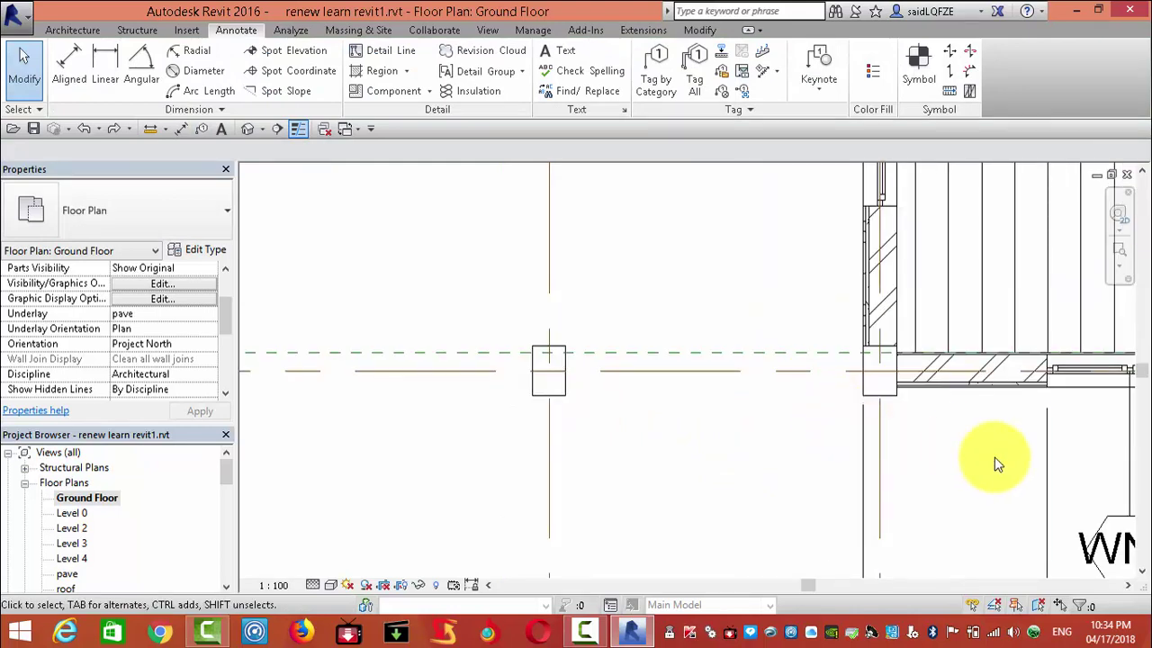
middle_drag(997, 463, 691, 338)
scroll(699, 346, down, 2)
scroll(694, 360, down, 1)
scroll(545, 296, up, 3)
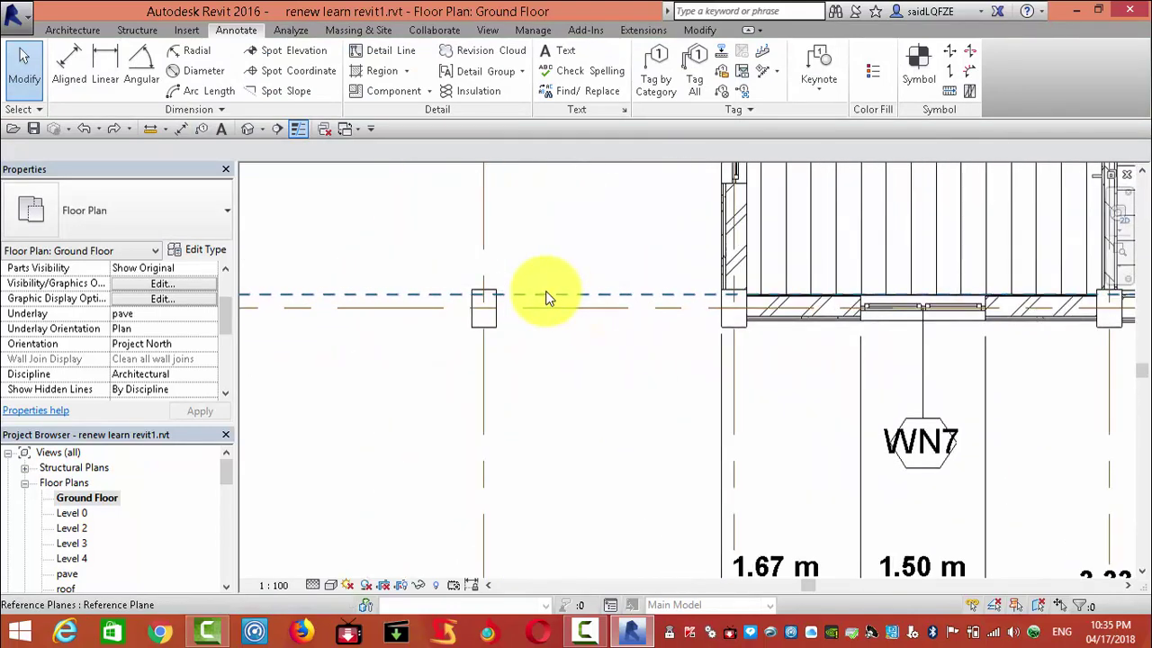
click(114, 129)
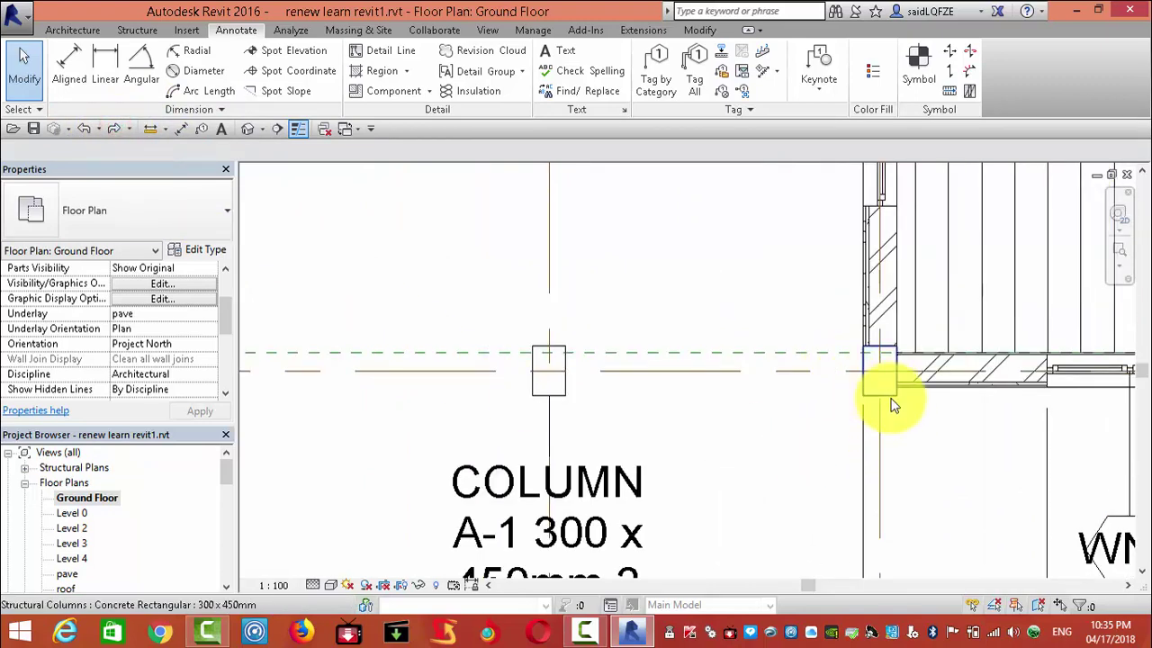
click(887, 396)
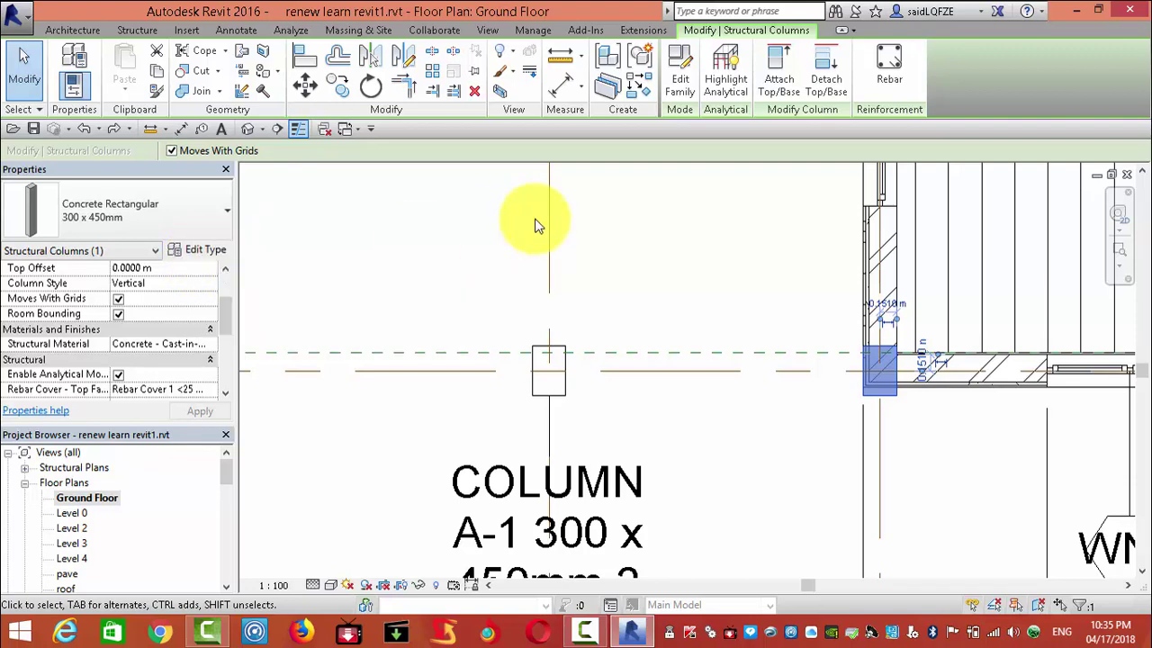
Step: Pan toward grid M and show the corner column's Concrete Rectangular 300 x 450mm type properties
scroll(548, 216, down, 1)
scroll(586, 254, down, 2)
scroll(574, 290, up, 1)
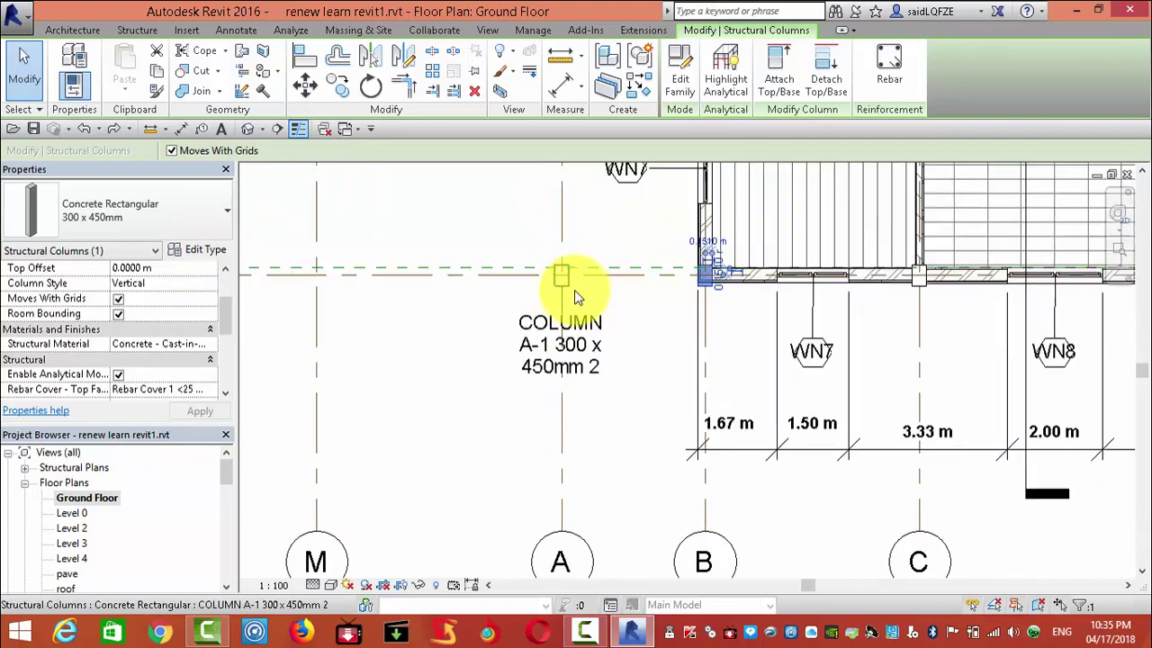
scroll(593, 288, down, 1)
mouse_move(613, 373)
middle_down()
mouse_move(735, 438)
mouse_move(814, 464)
middle_up()
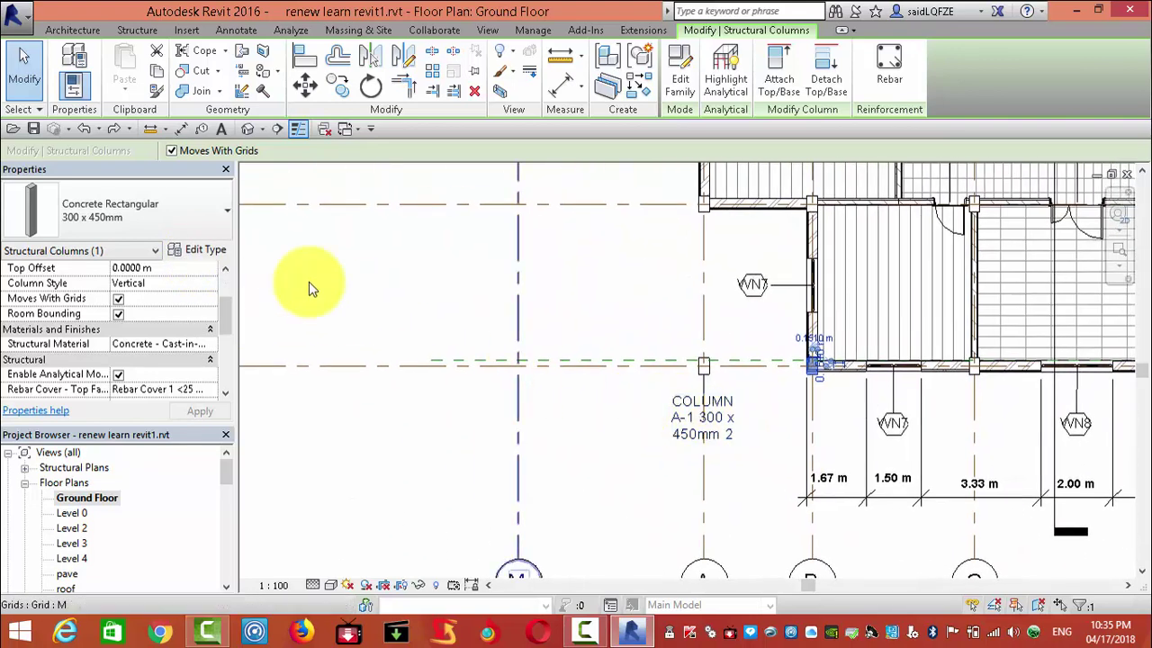
click(204, 249)
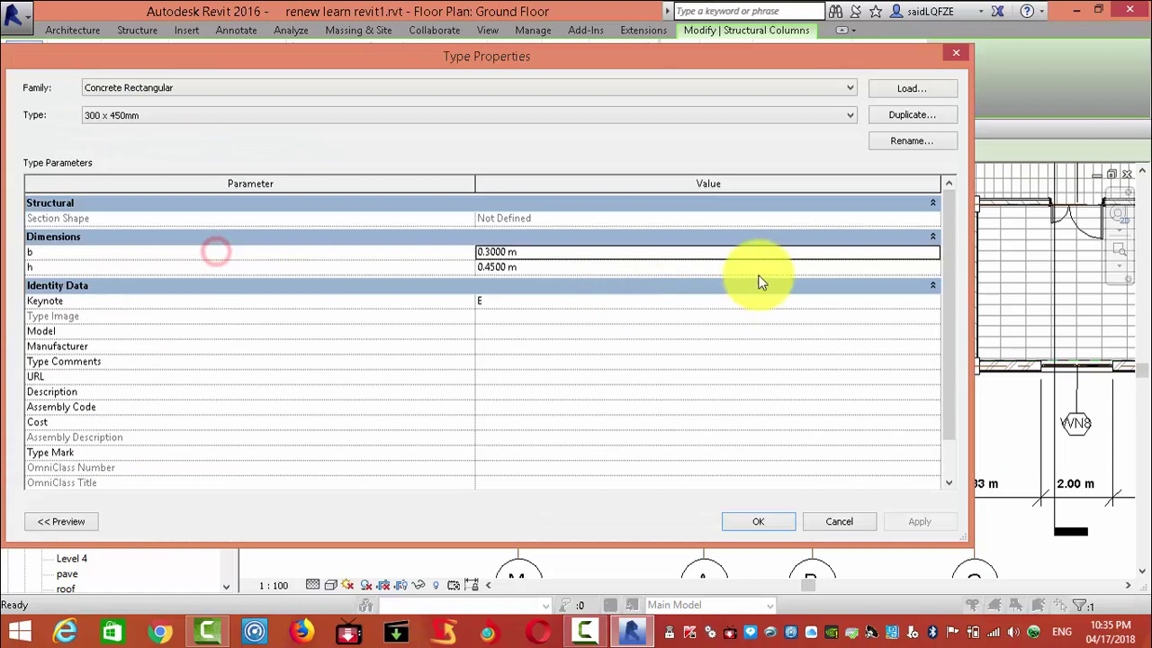
Step: Duplicate the grid B column's type as 'COLUMN B-2 300 x 450mm 2' and apply it
click(897, 119)
click(417, 286)
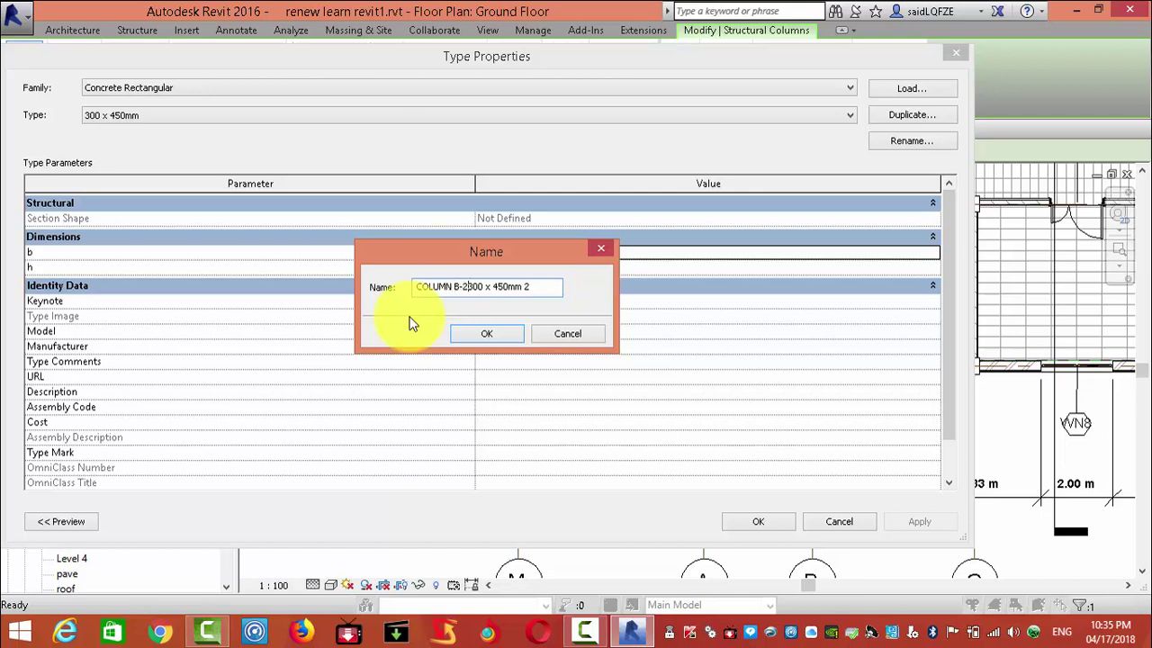
click(512, 332)
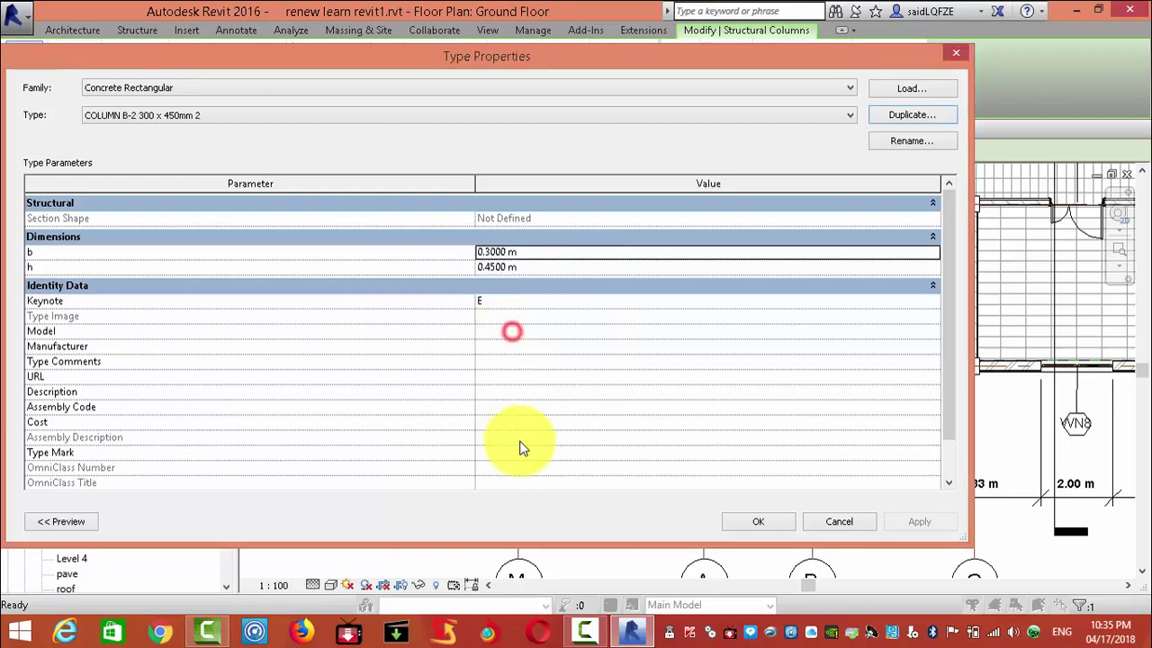
click(747, 523)
scroll(432, 380, down, 3)
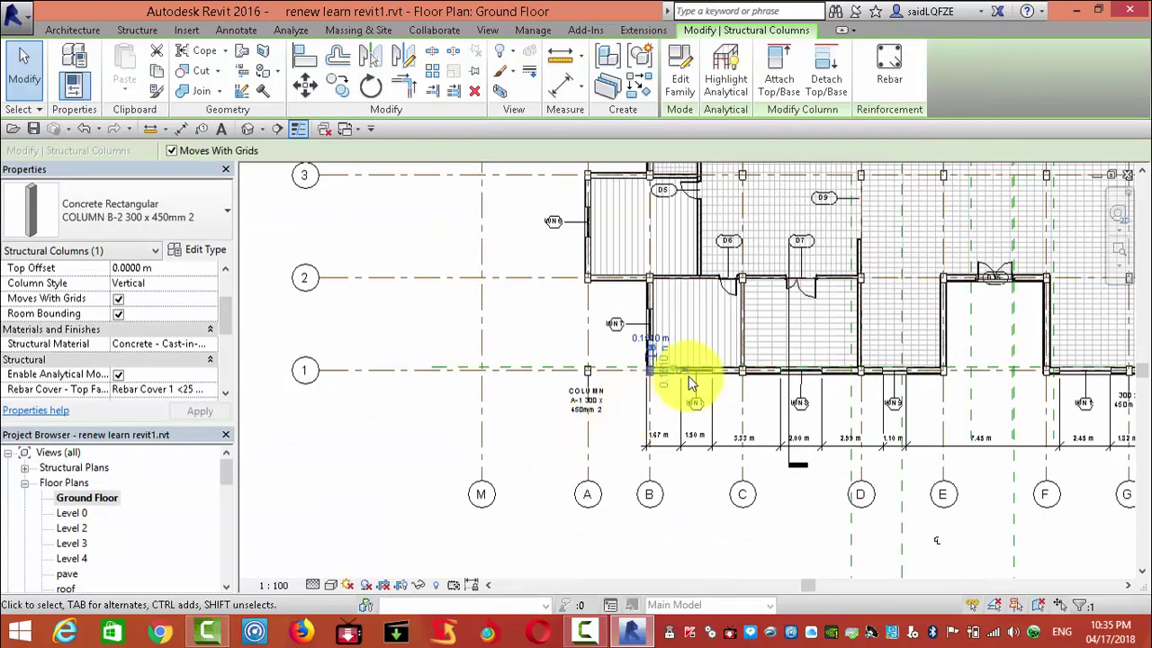
Step: Tag column B-2 by category so its type label appears beside it
scroll(691, 389, up, 4)
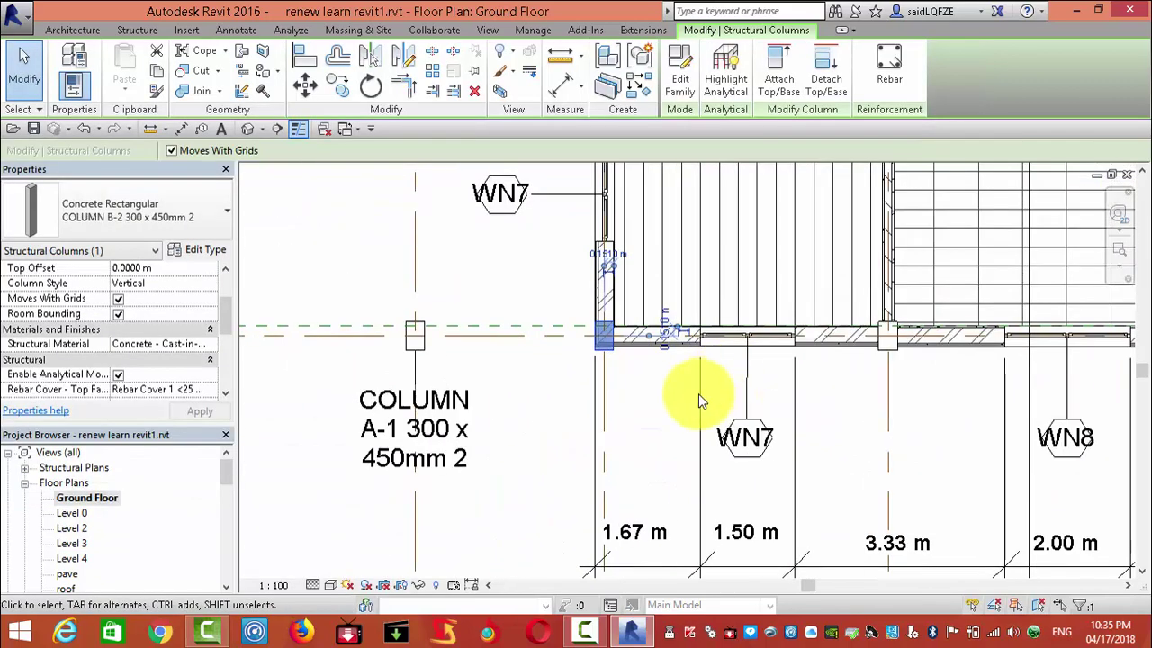
click(560, 409)
click(235, 32)
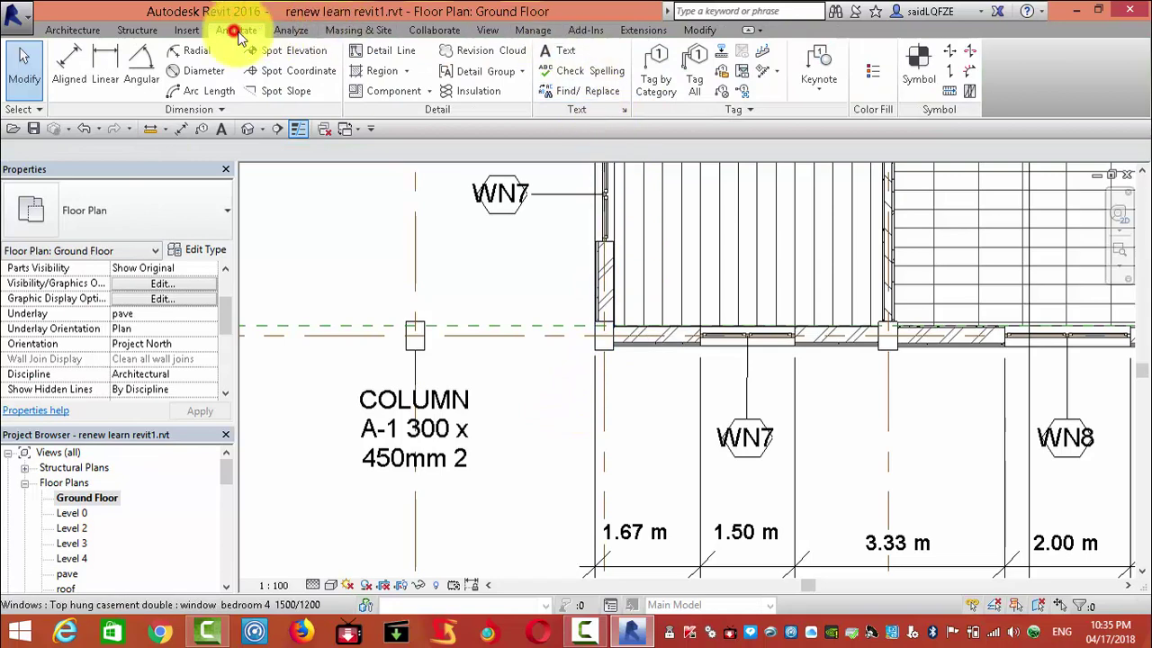
click(656, 64)
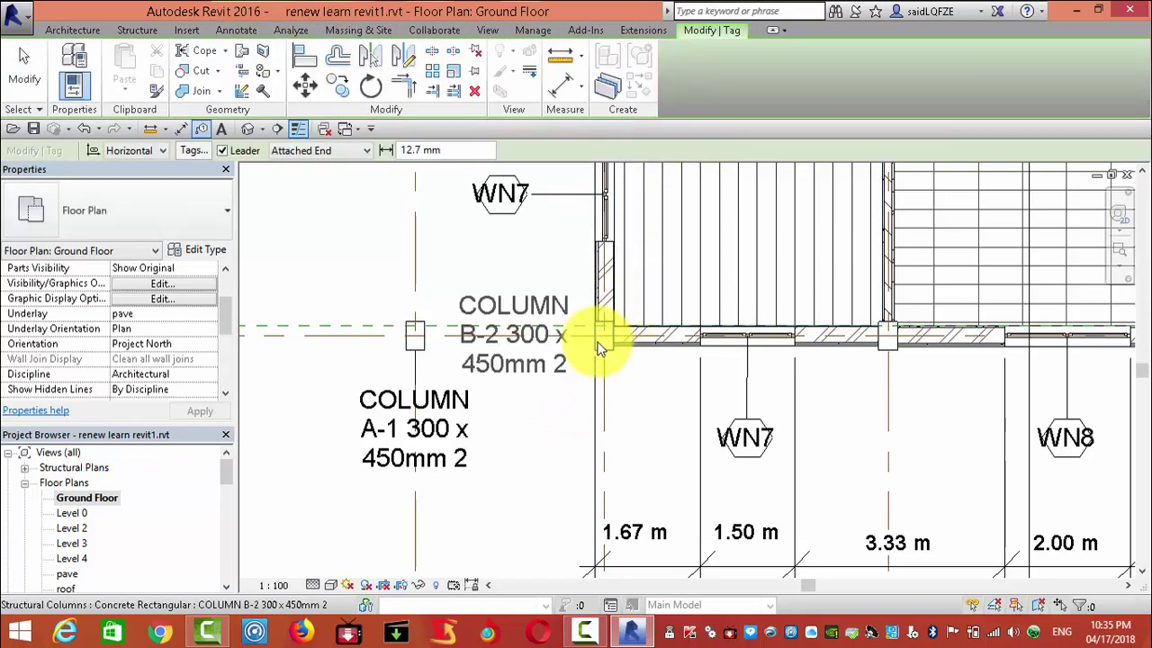
click(601, 346)
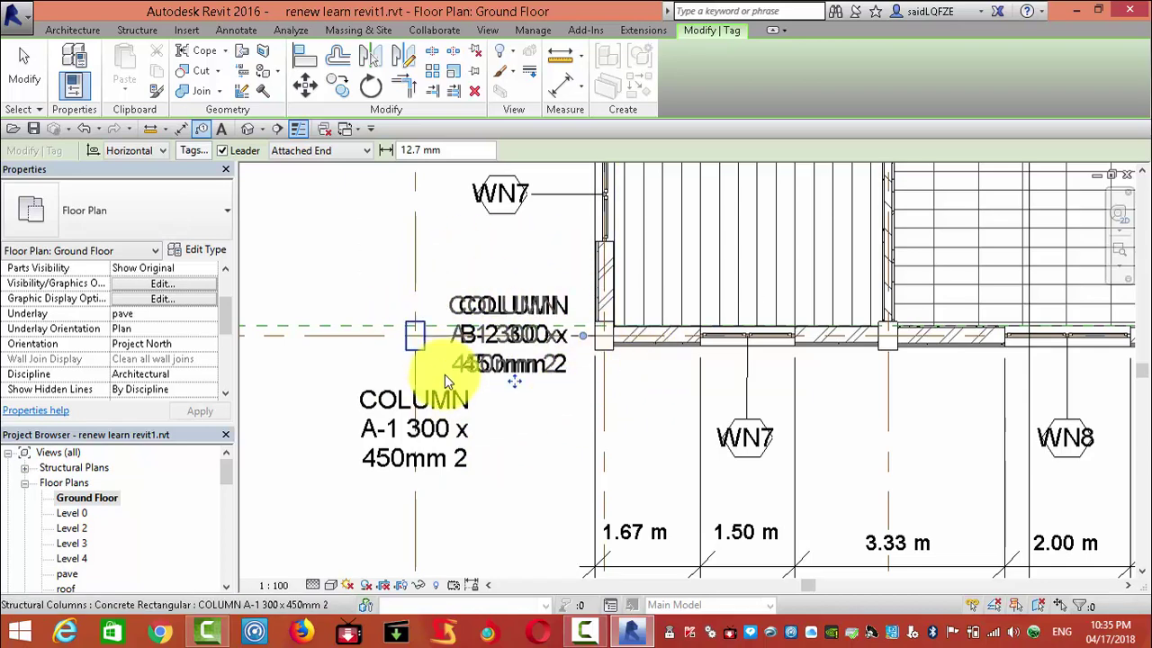
key(Escape)
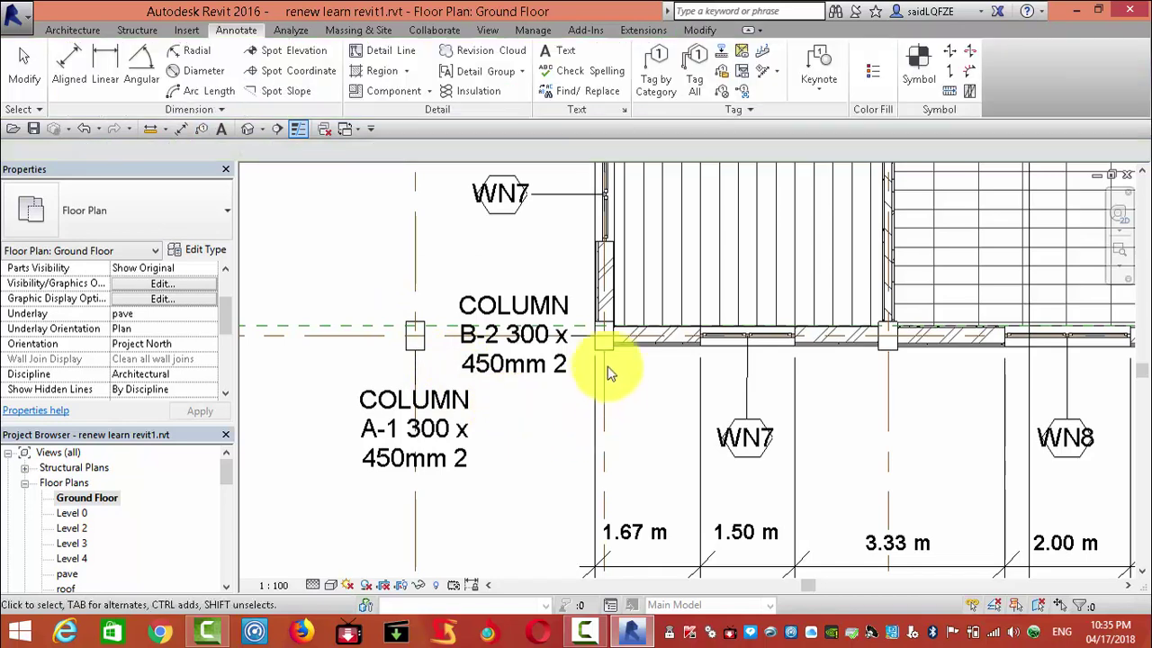
Step: Check column B-2's type in Properties, then select the grid C column
click(604, 353)
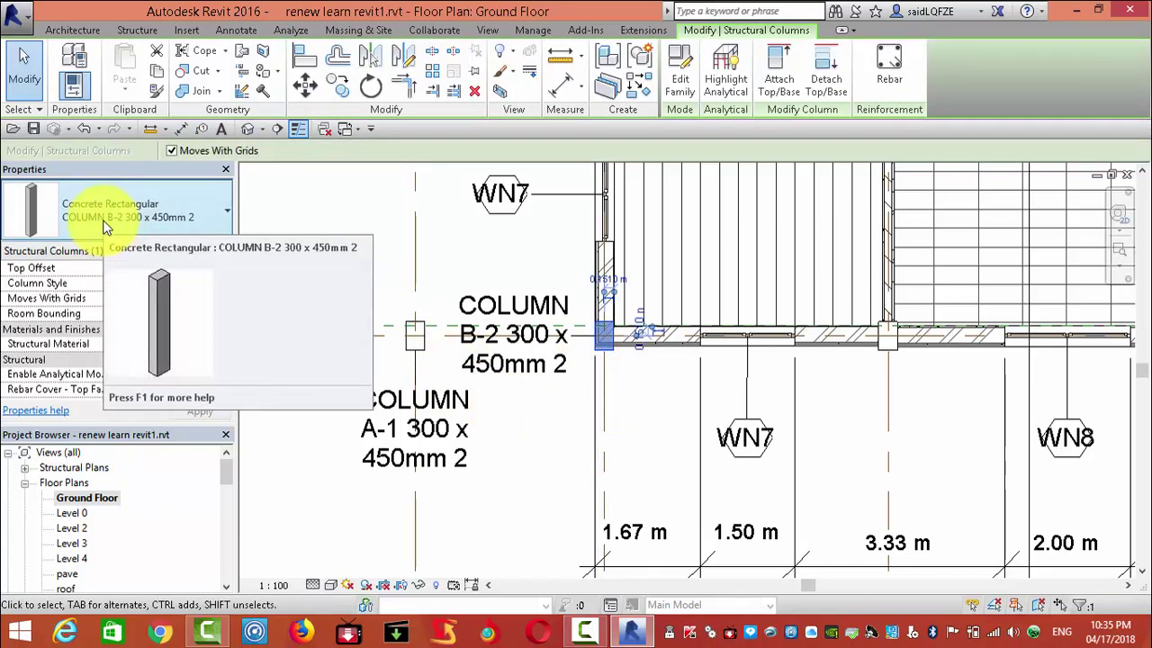
click(643, 418)
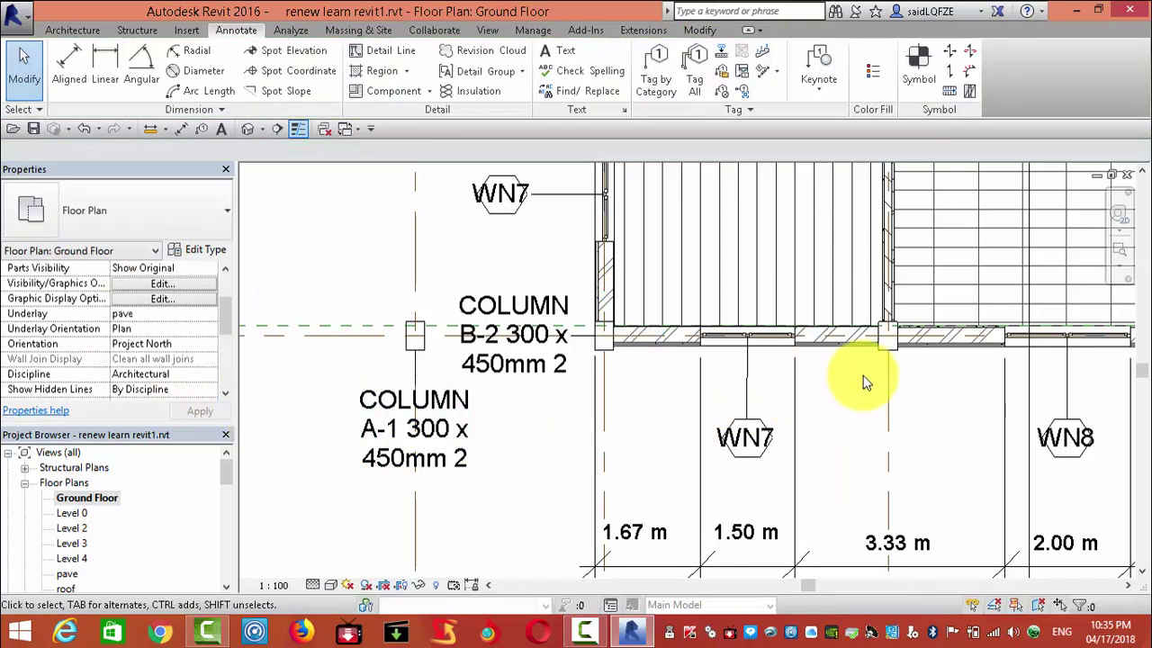
click(890, 354)
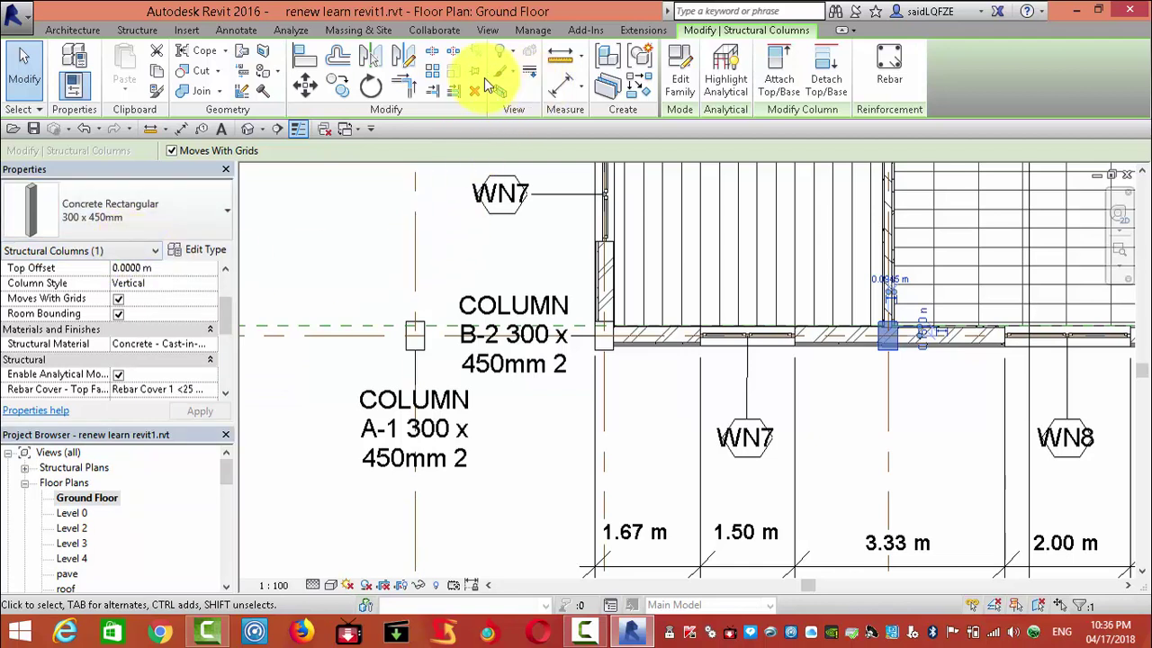
Step: Tag the grid C column with a '300 x 450mm' size tag using Tag by Category
click(241, 32)
click(695, 61)
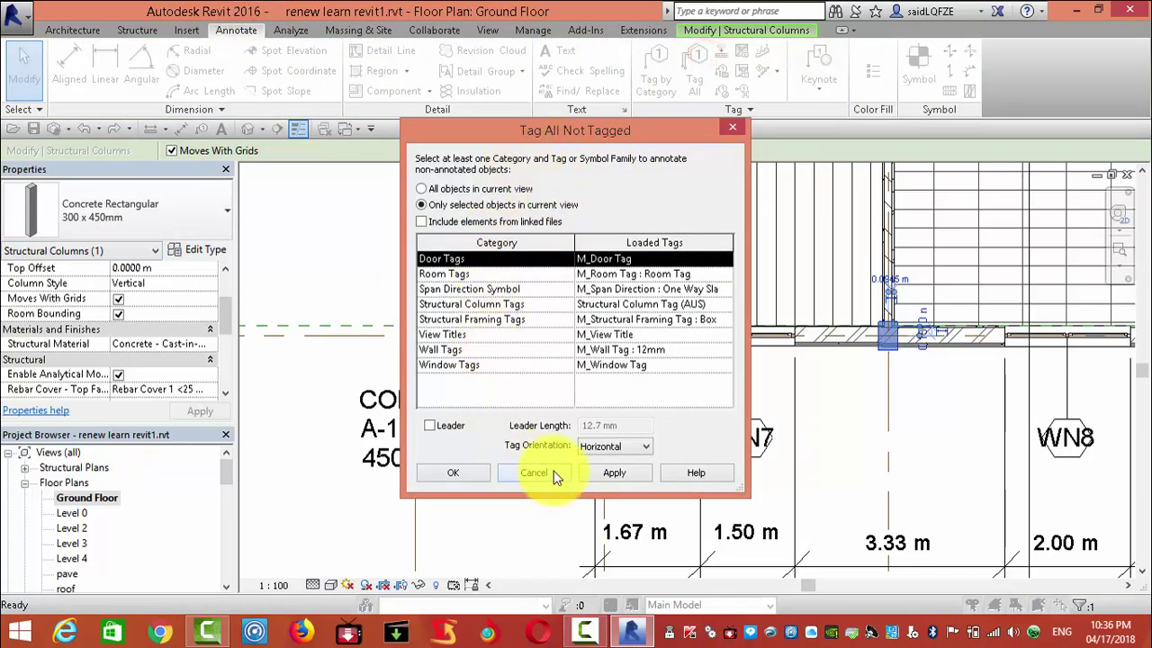
click(549, 472)
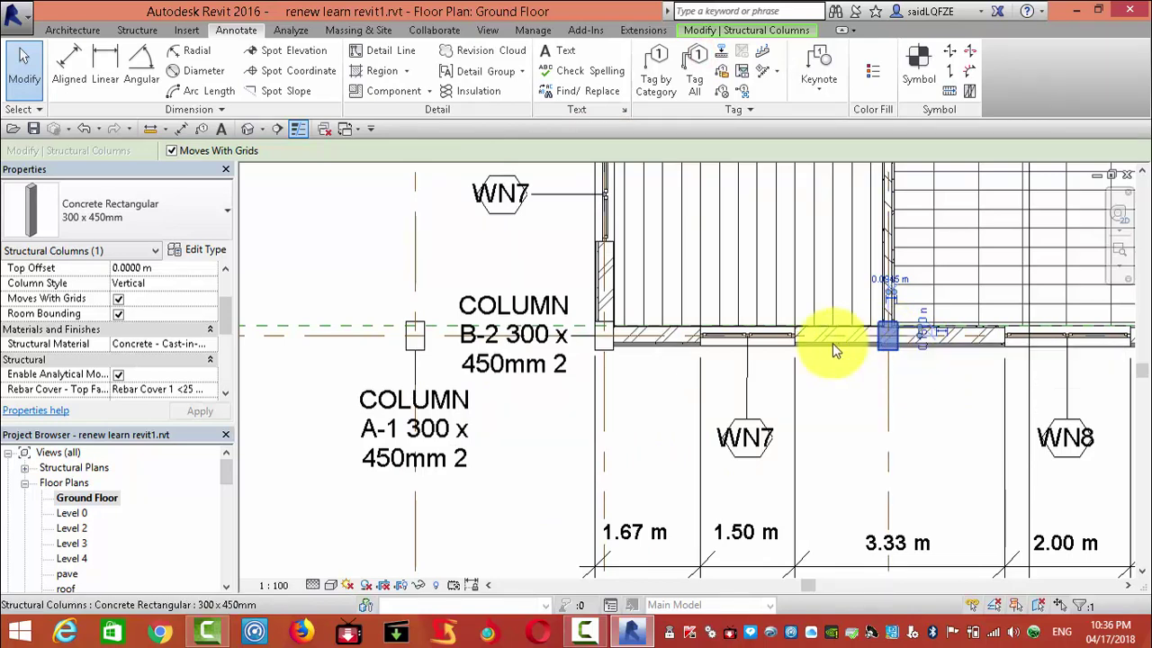
click(667, 55)
click(882, 354)
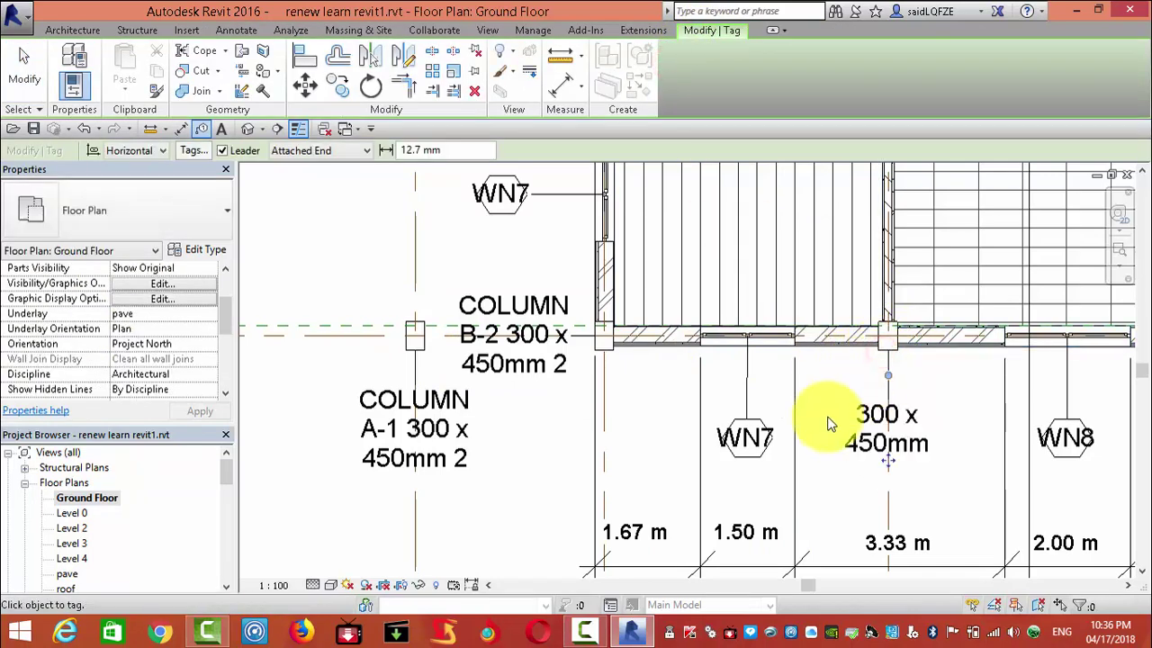
Step: Delete the existing COLUMN A-1 300 x 450mm 2 tag
key(Escape)
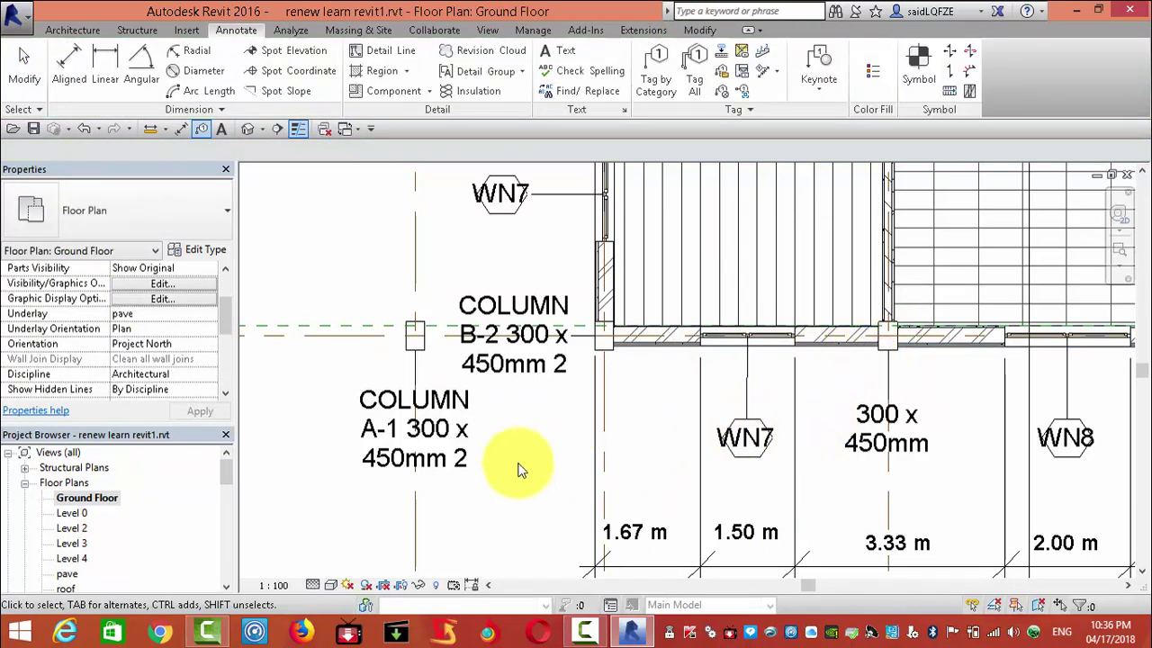
click(423, 441)
key(Delete)
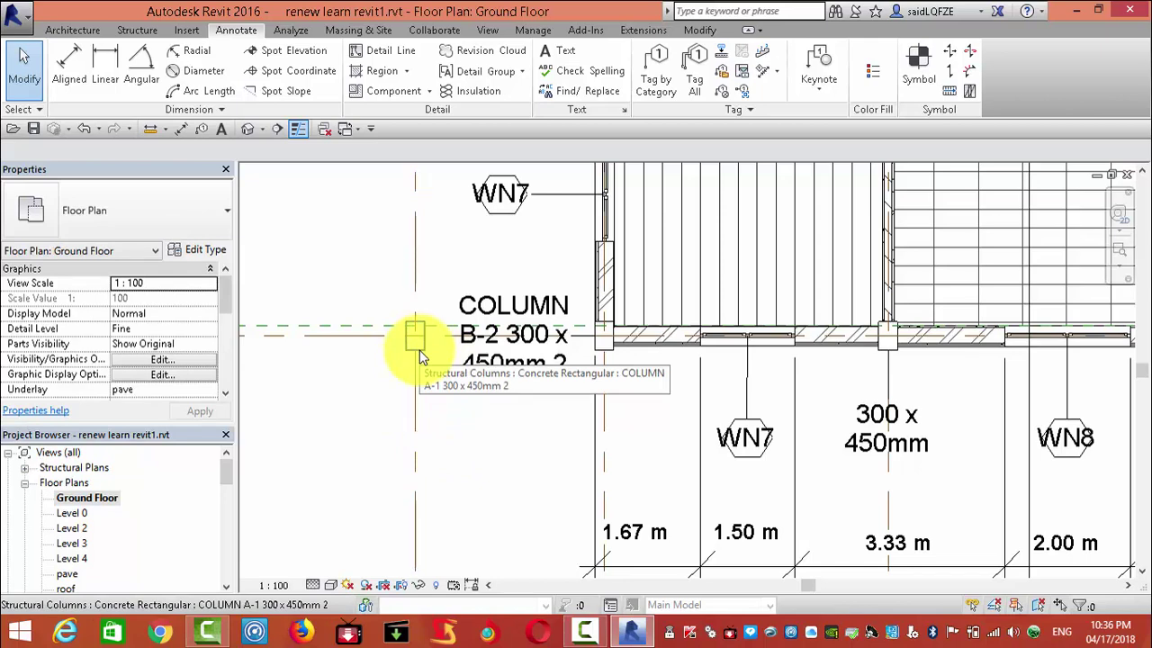
Step: Place a new COLUMN A-1 tag on the left side of its column
click(664, 79)
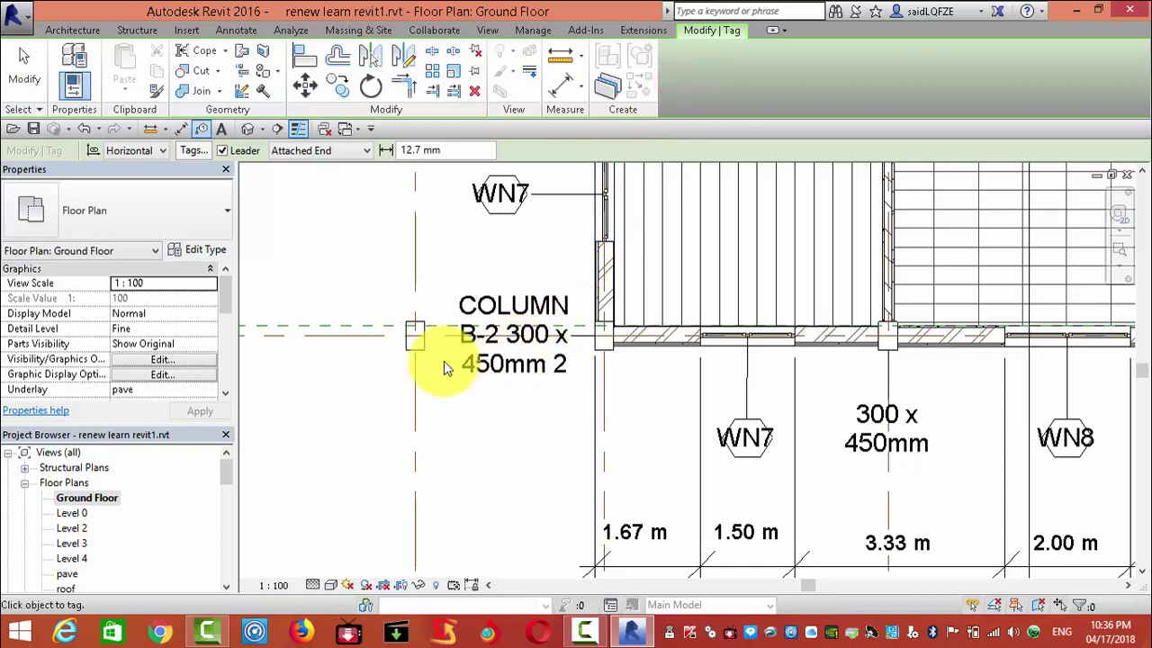
click(414, 334)
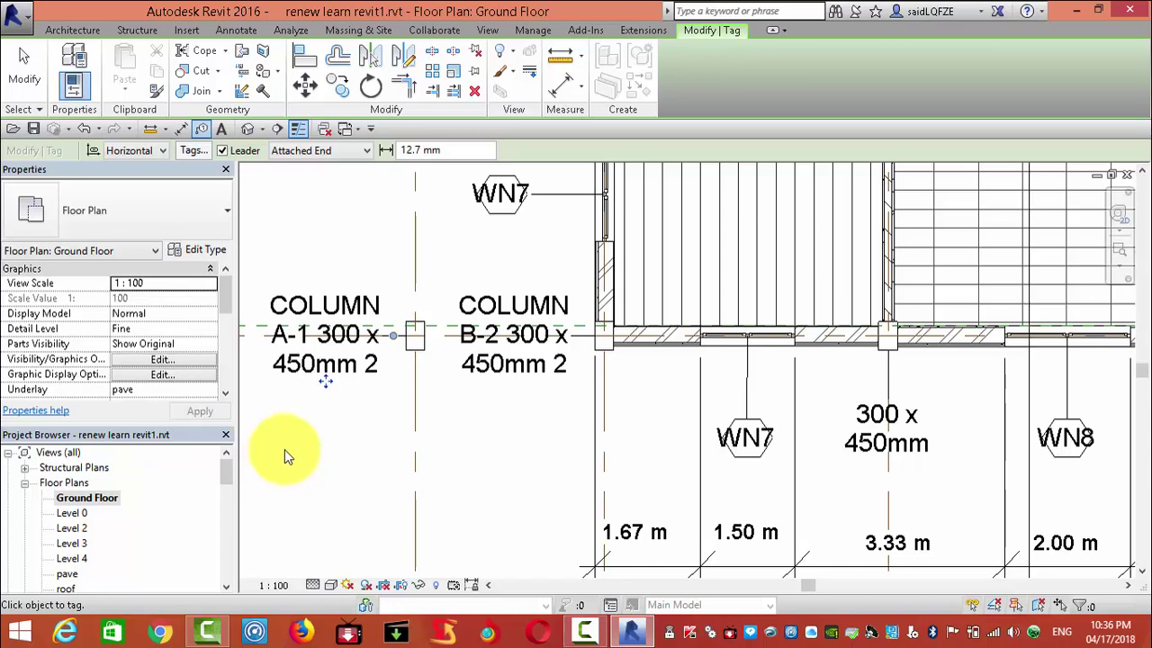
scroll(1007, 335, down, 3)
scroll(450, 391, up, 1)
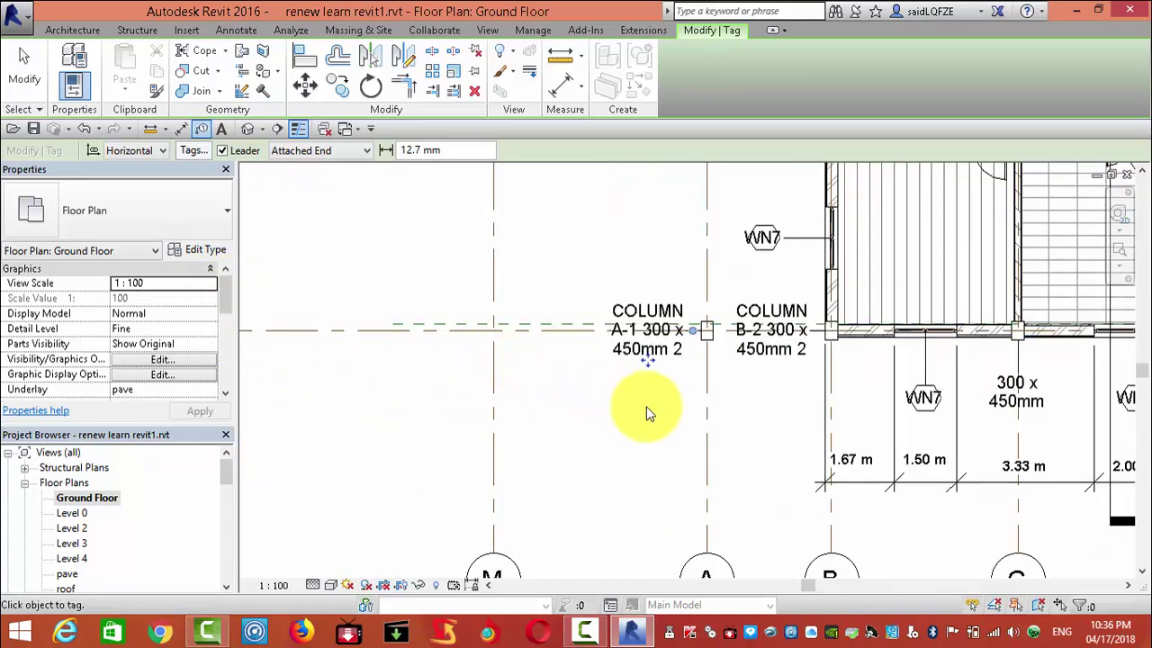
key(Escape)
click(707, 349)
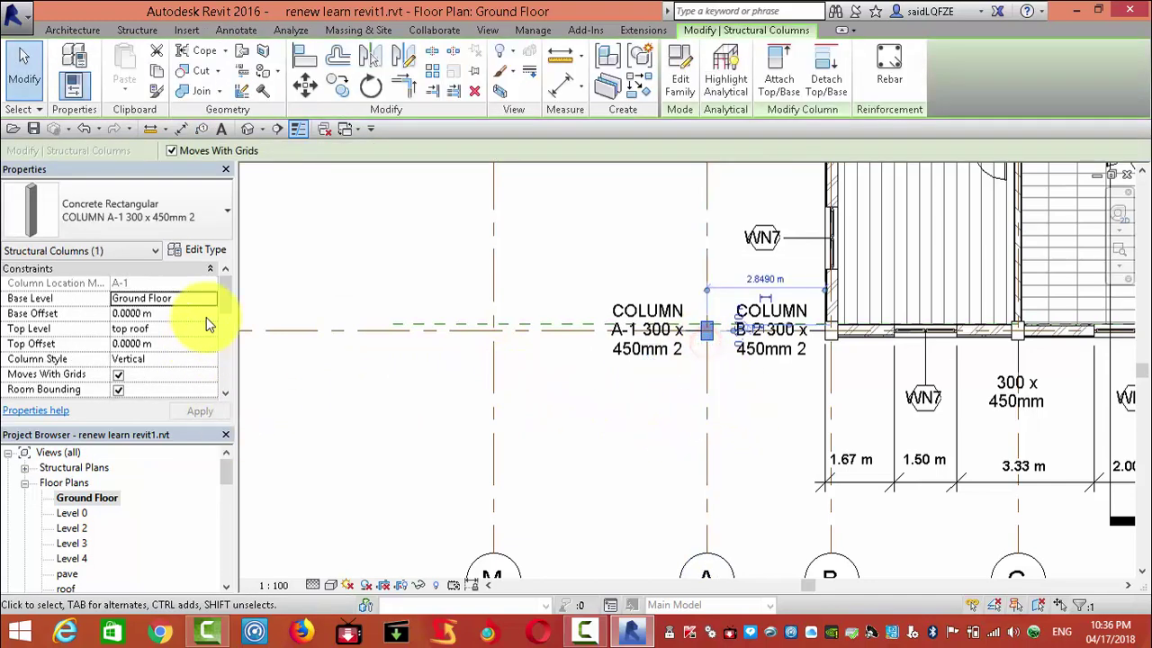
Step: Enter A-1 as the grid A column's Mark under Identity Data
drag(228, 281, 227, 348)
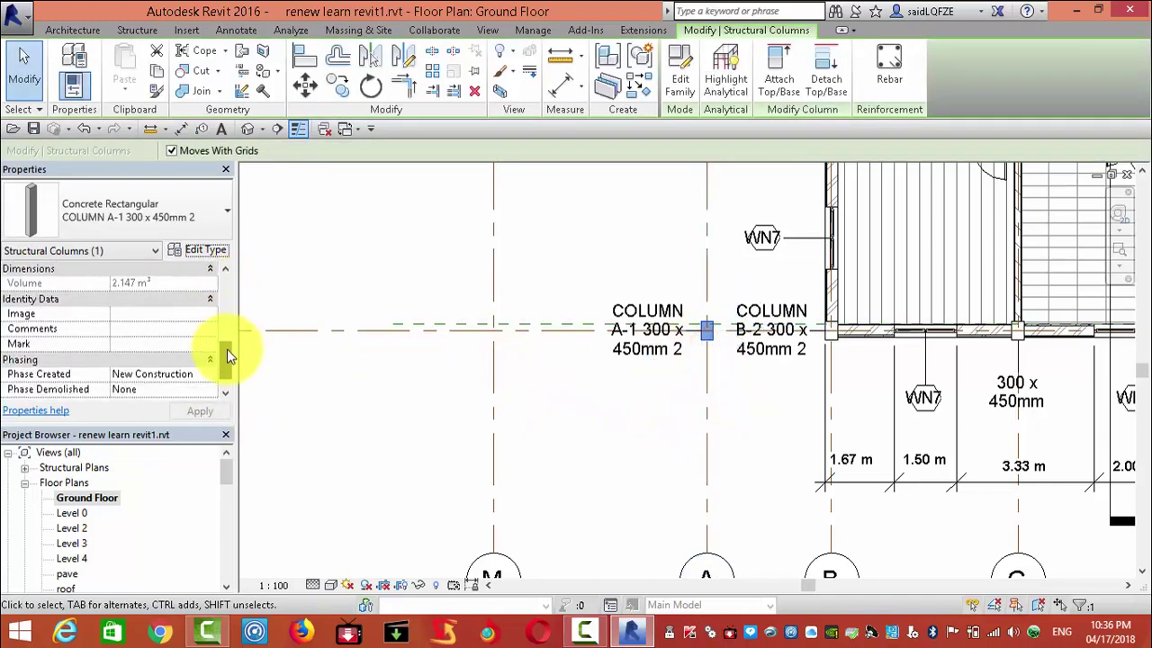
click(123, 349)
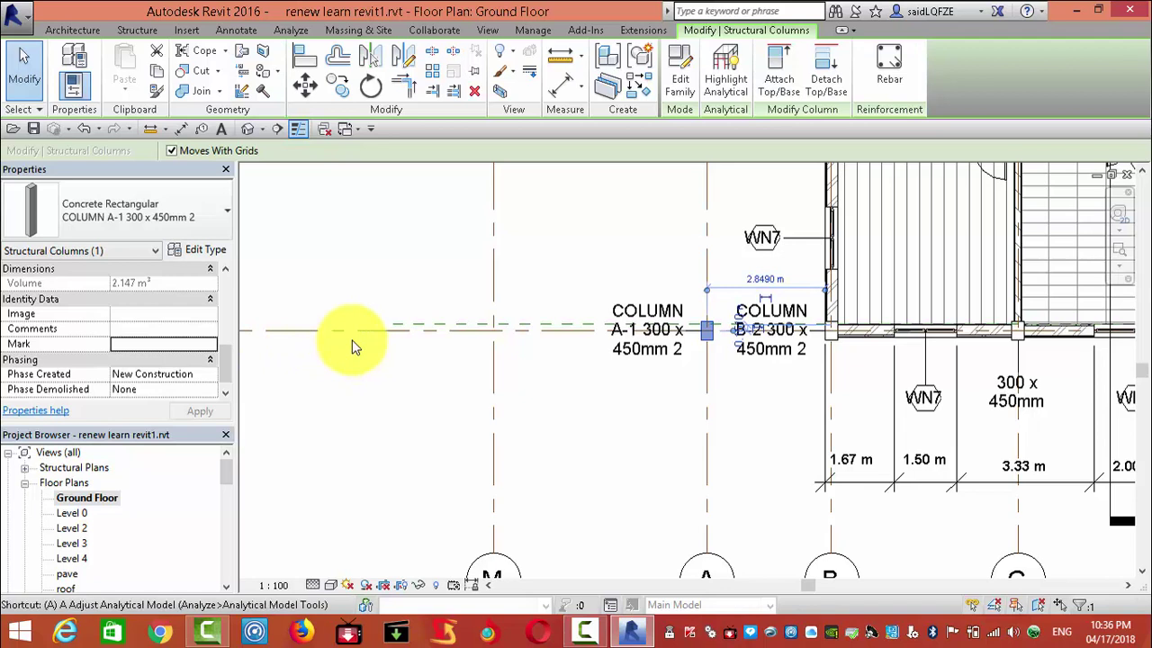
click(157, 352)
text(A-1)
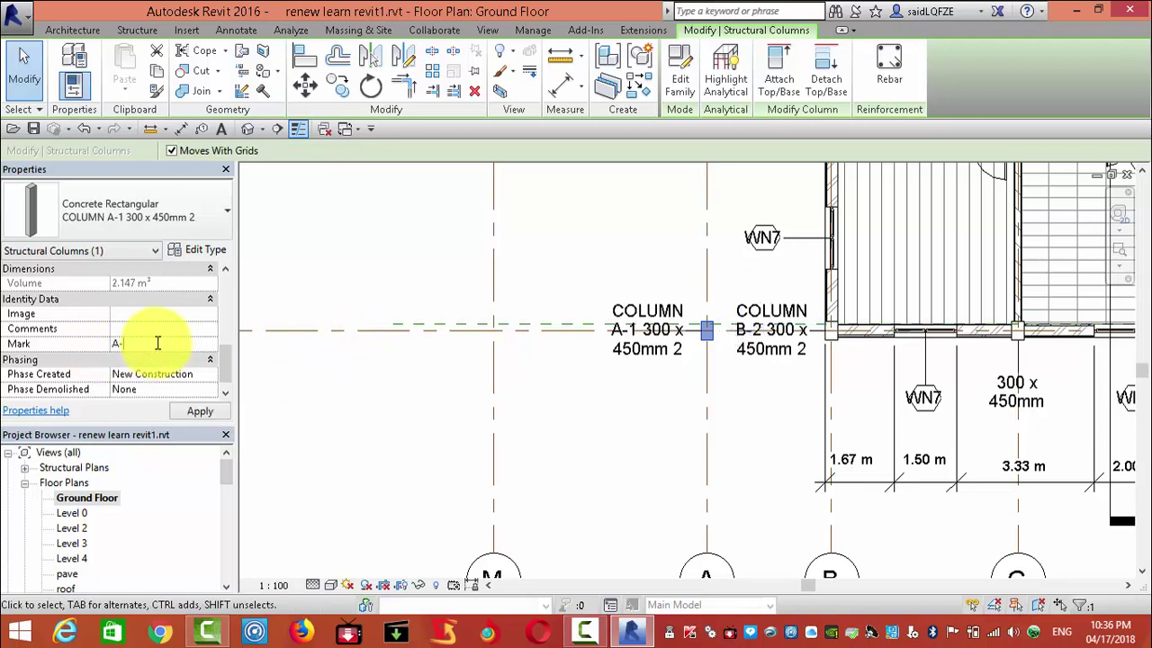
click(588, 449)
Step: Zoom and pan the Ground Floor plan until grids 1 to 3 are visible
scroll(461, 414, down, 1)
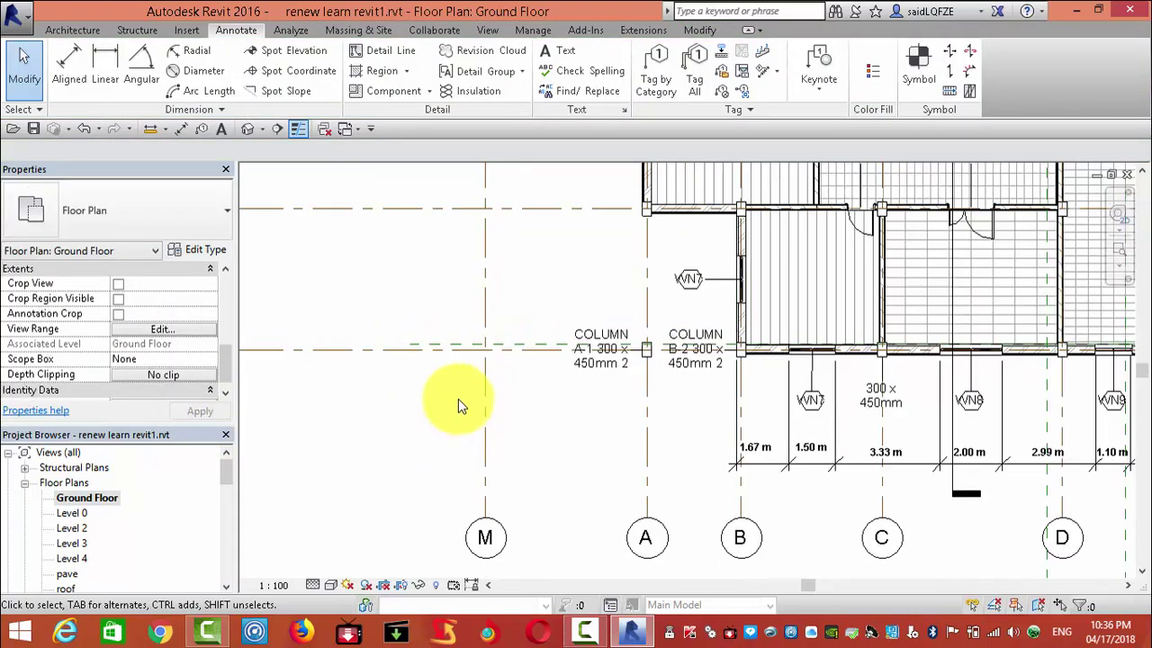
scroll(279, 372, down, 3)
scroll(642, 326, down, 2)
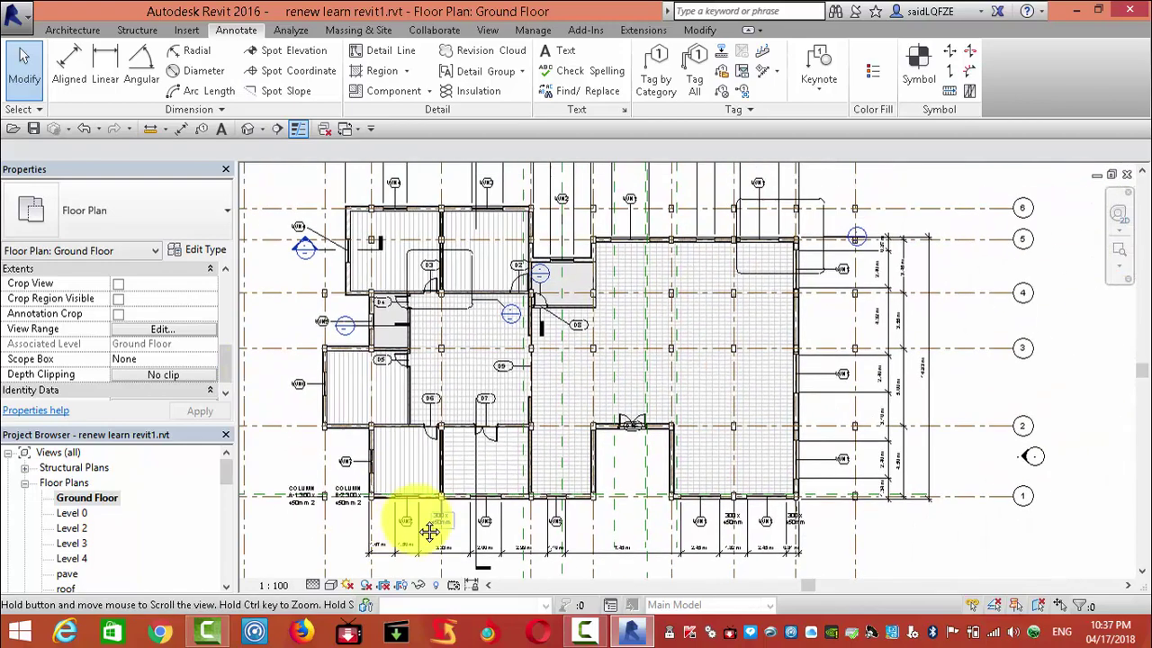
scroll(612, 346, down, 1)
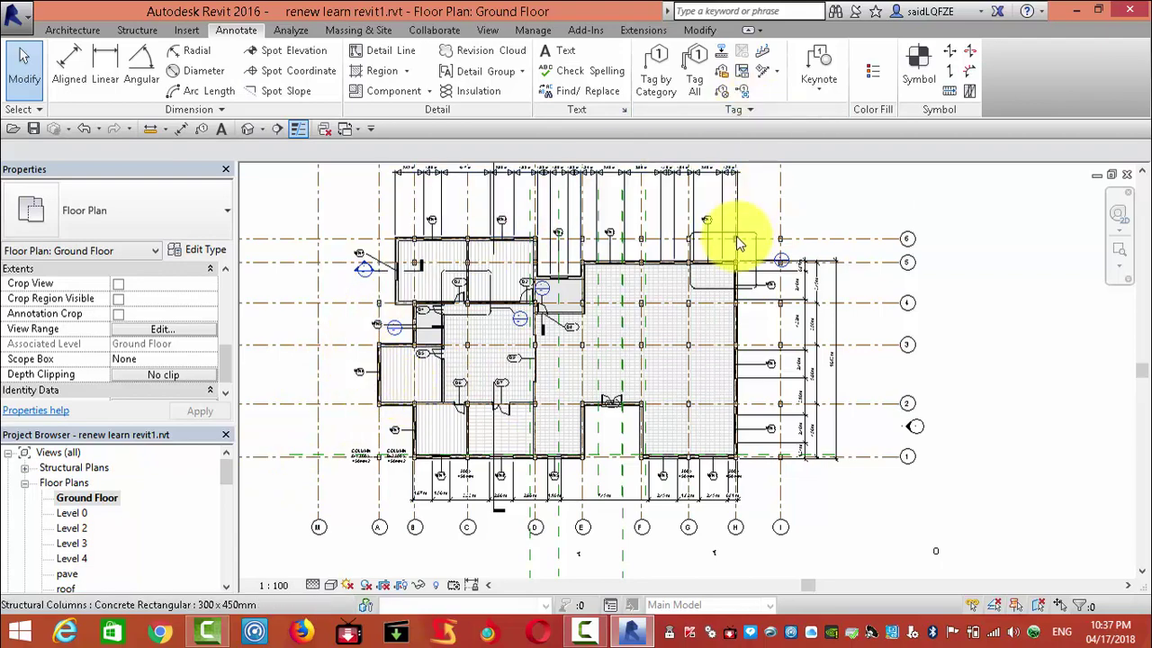
scroll(670, 402, up, 1)
scroll(913, 404, down, 1)
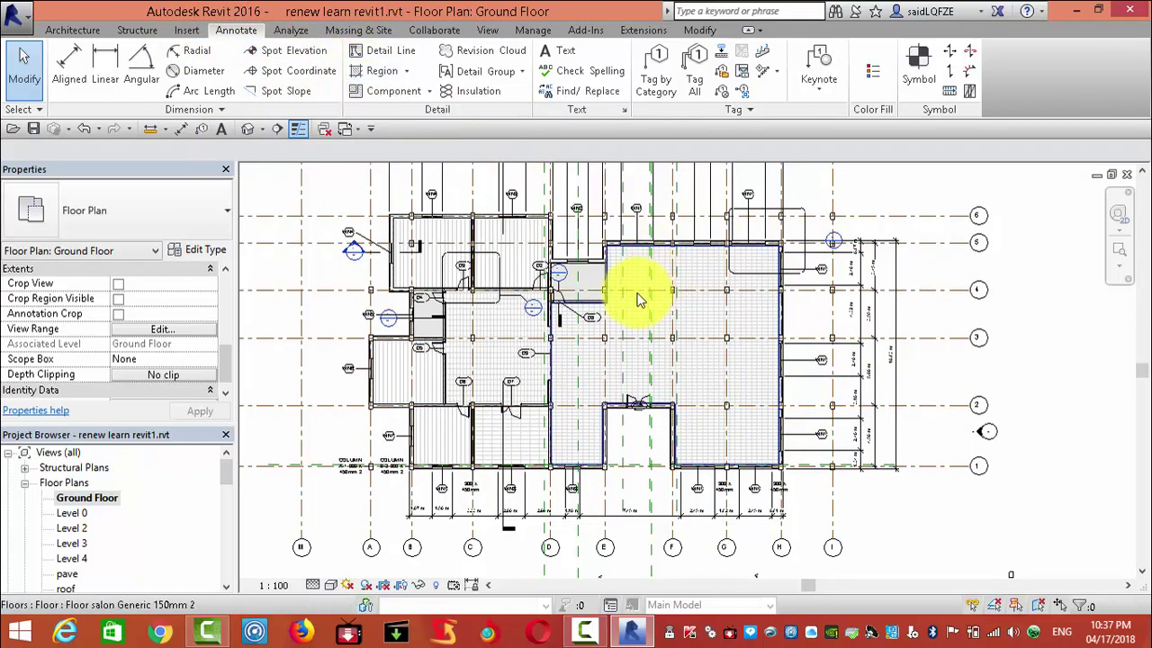
scroll(453, 492, up, 3)
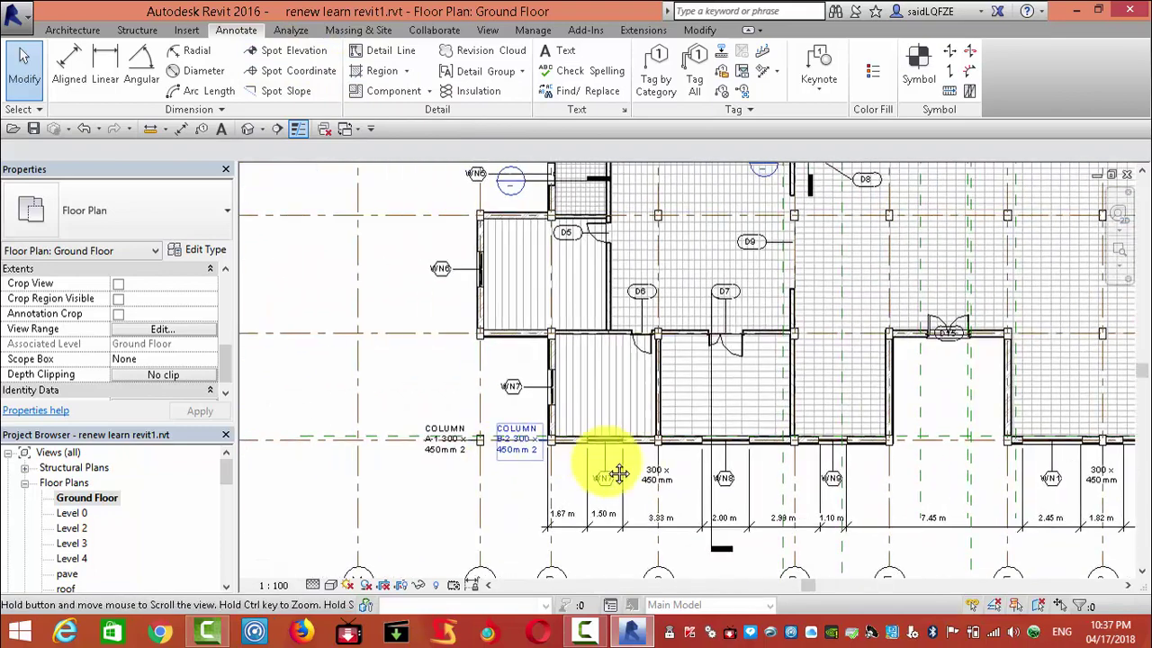
middle_drag(453, 491, 746, 540)
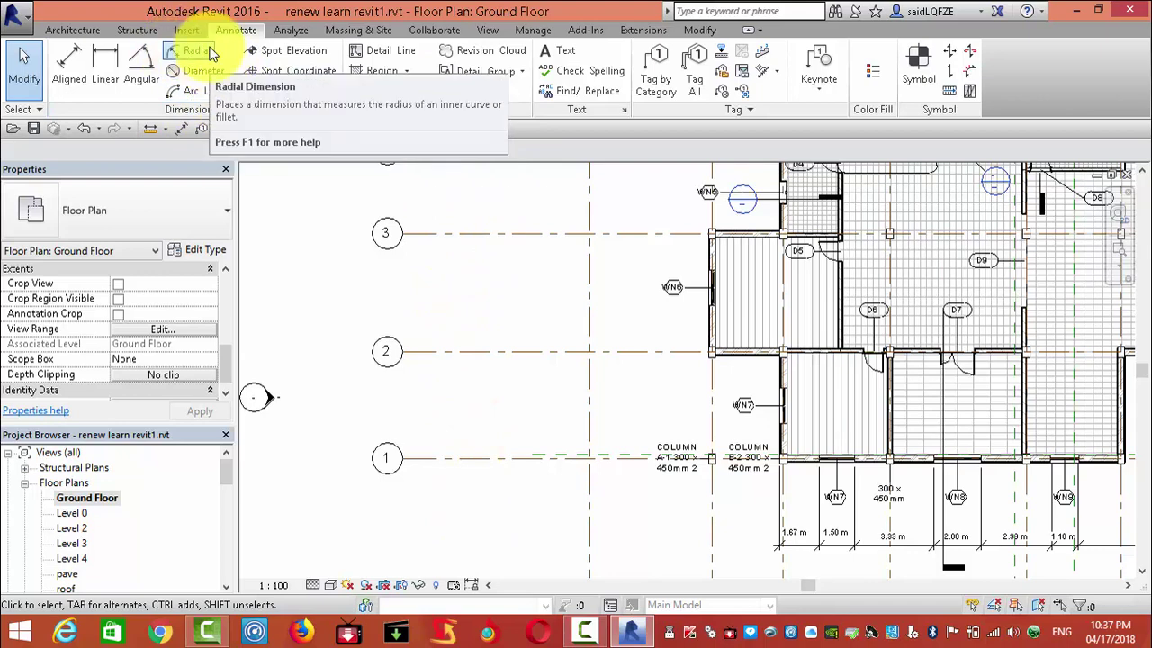
Step: Start a structural column and browse the library to Structural > Columns > Steel
click(72, 30)
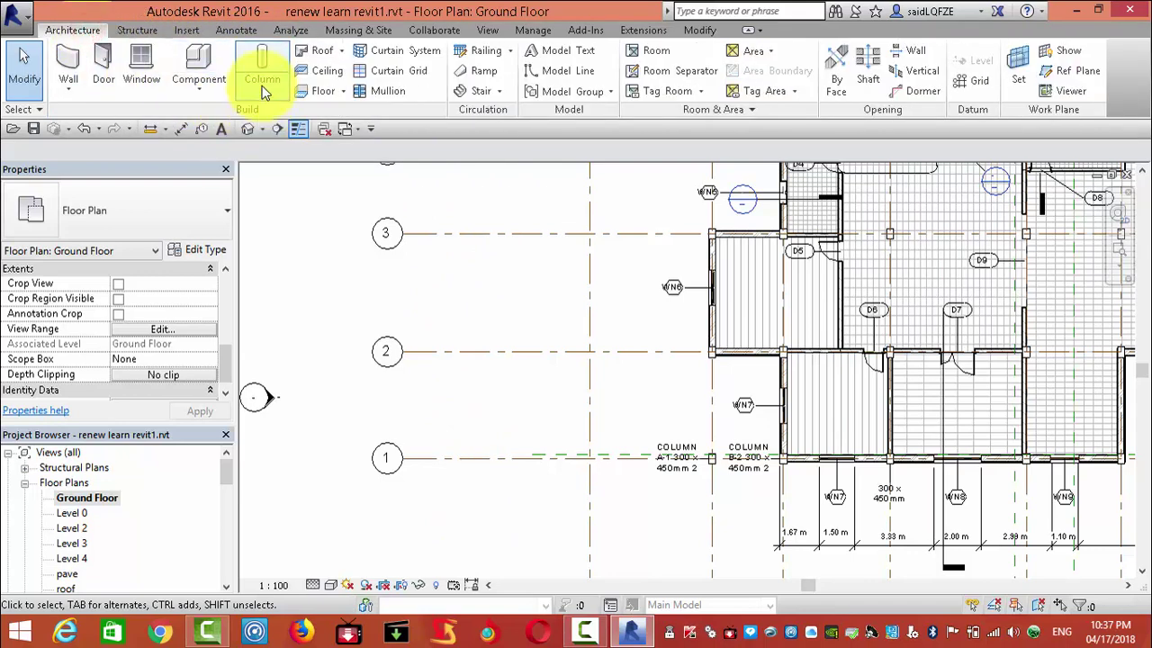
click(262, 90)
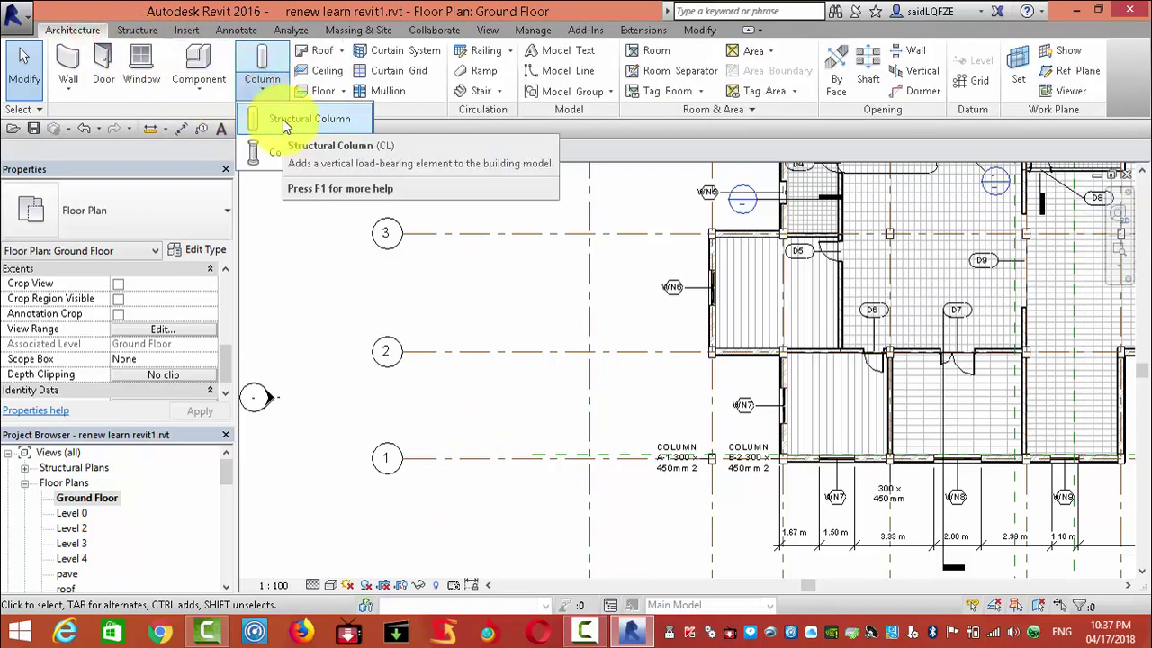
click(285, 120)
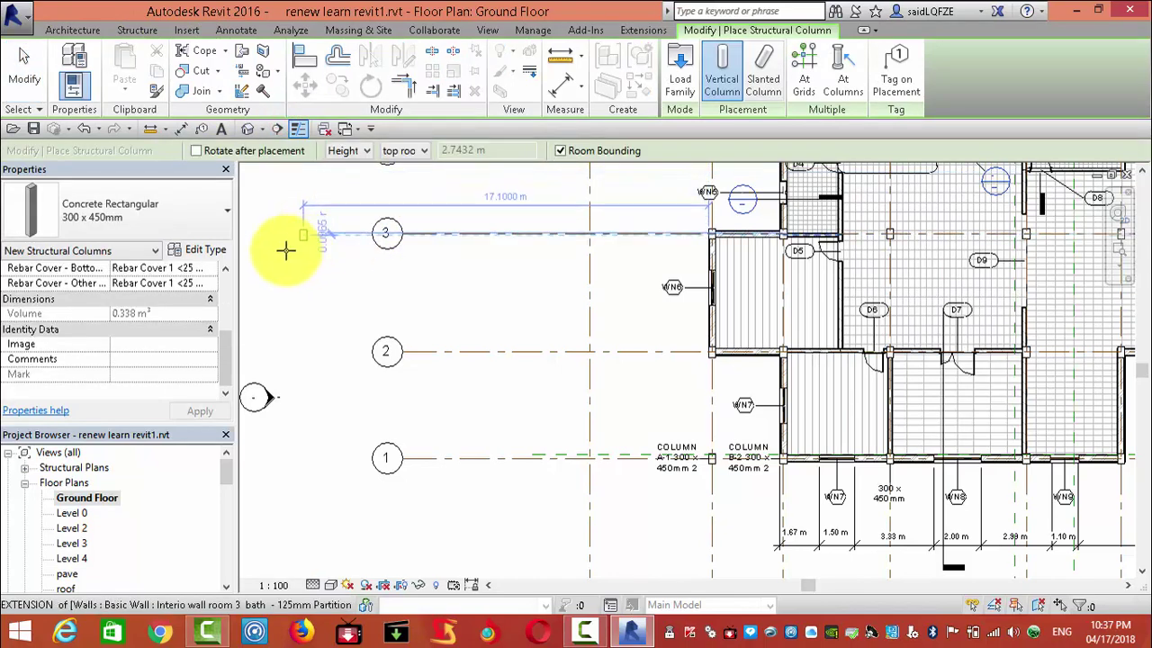
click(679, 86)
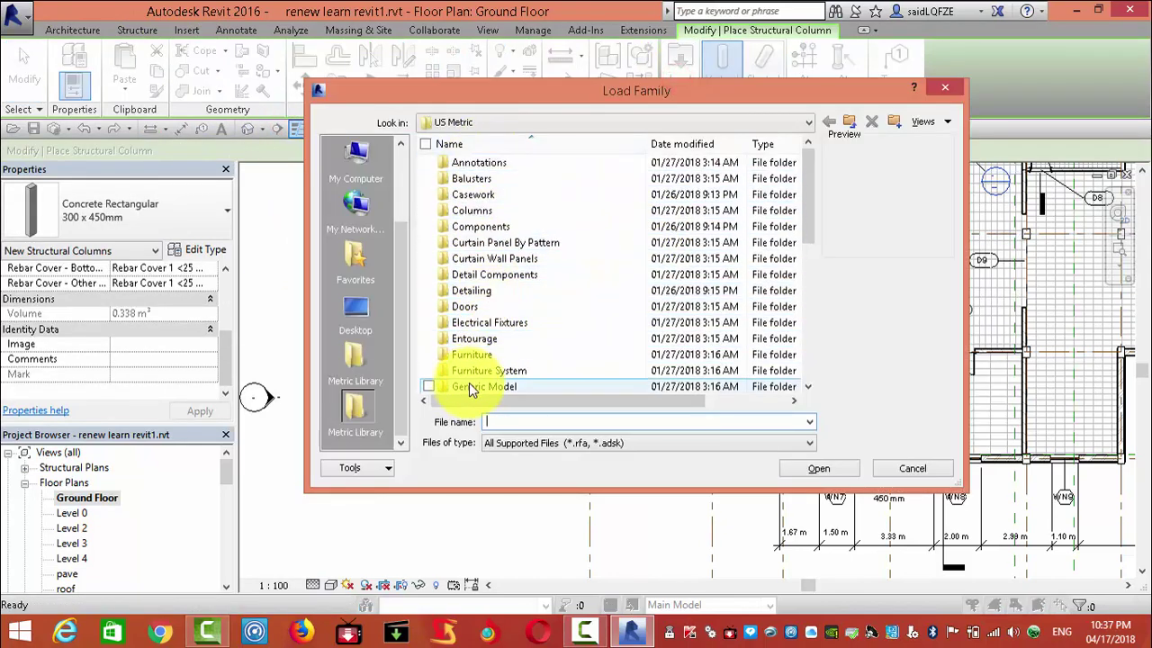
drag(809, 207, 816, 347)
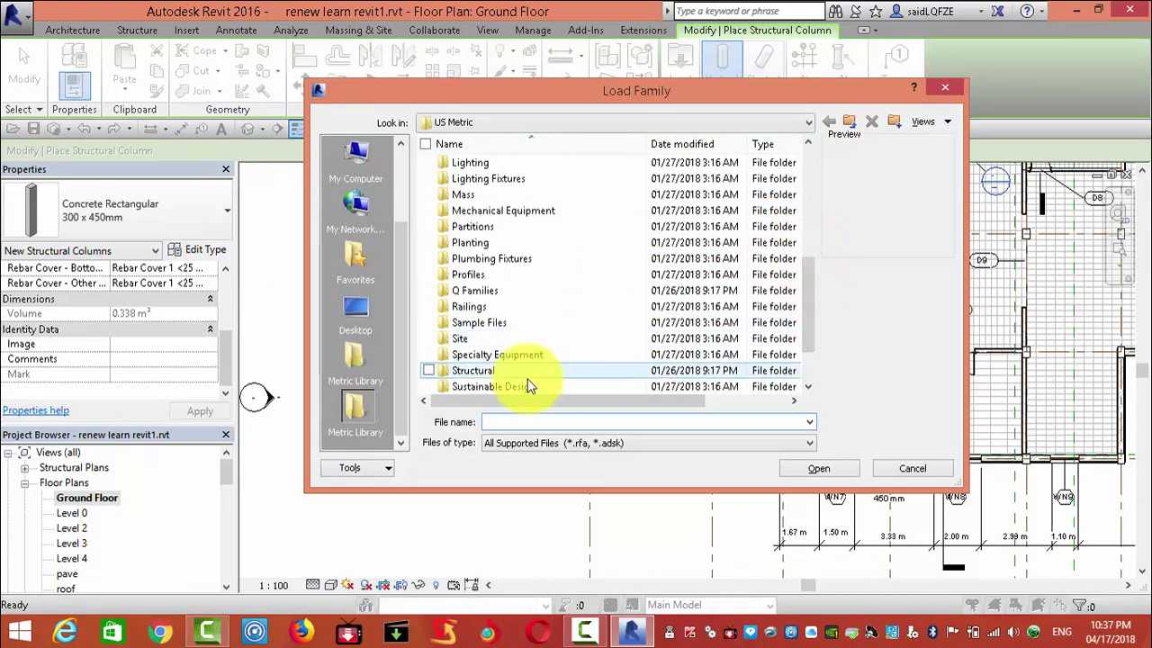
double_click(465, 371)
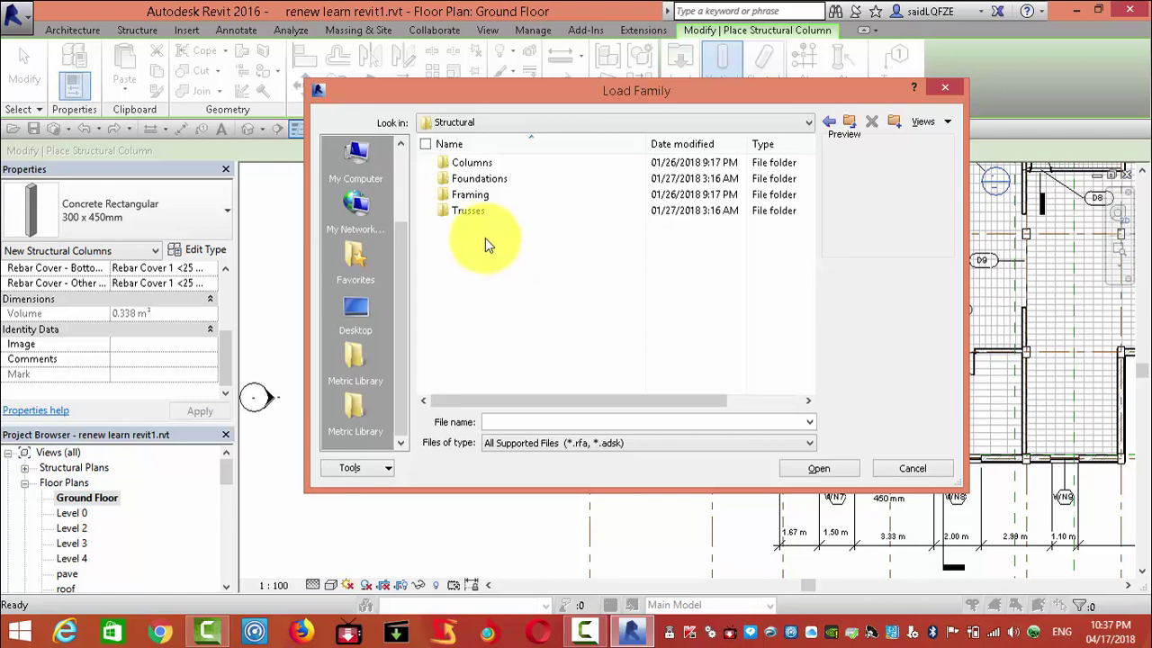
double_click(487, 164)
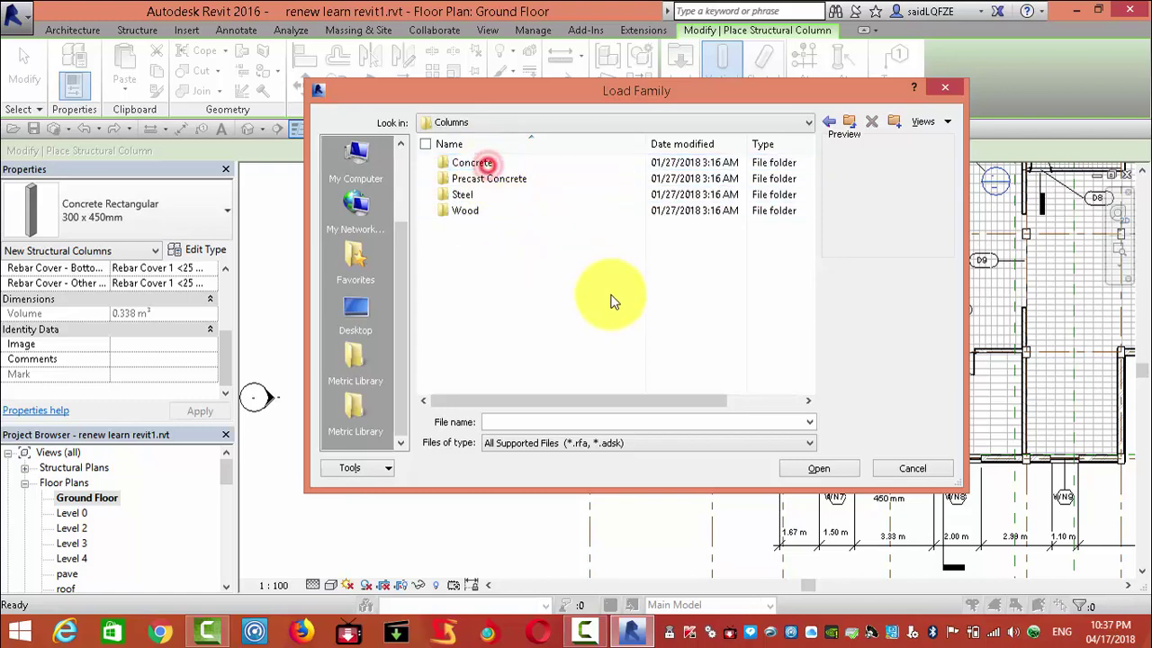
double_click(459, 195)
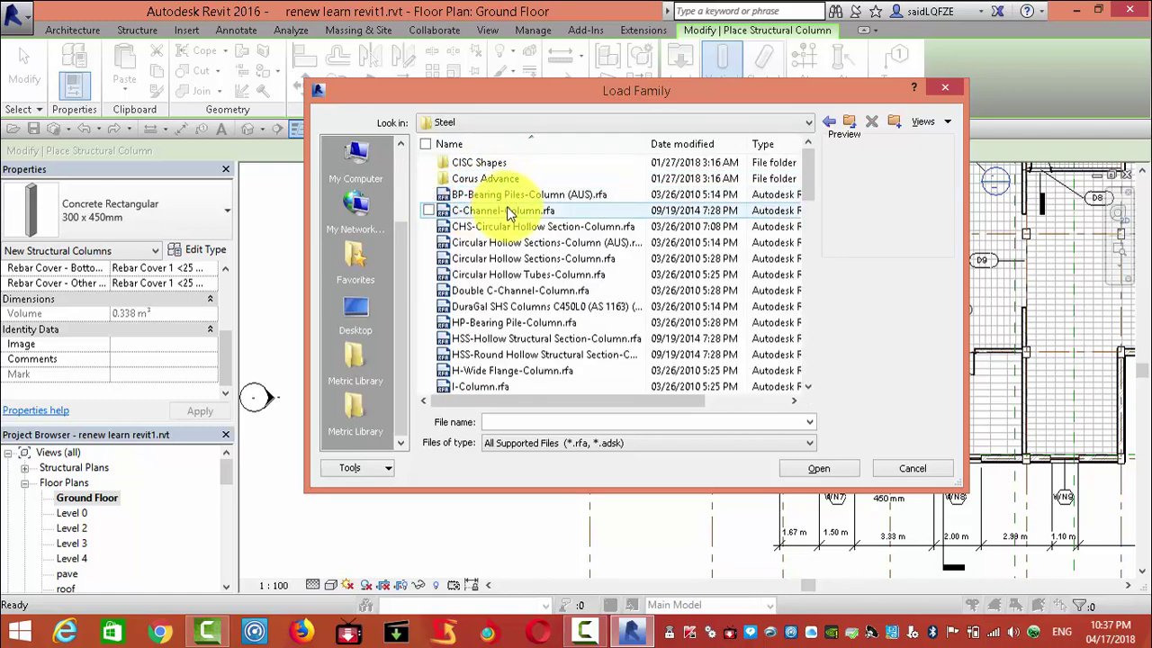
Step: Load the Double C-Channel-Column.rfa steel family
click(508, 199)
key(Down)
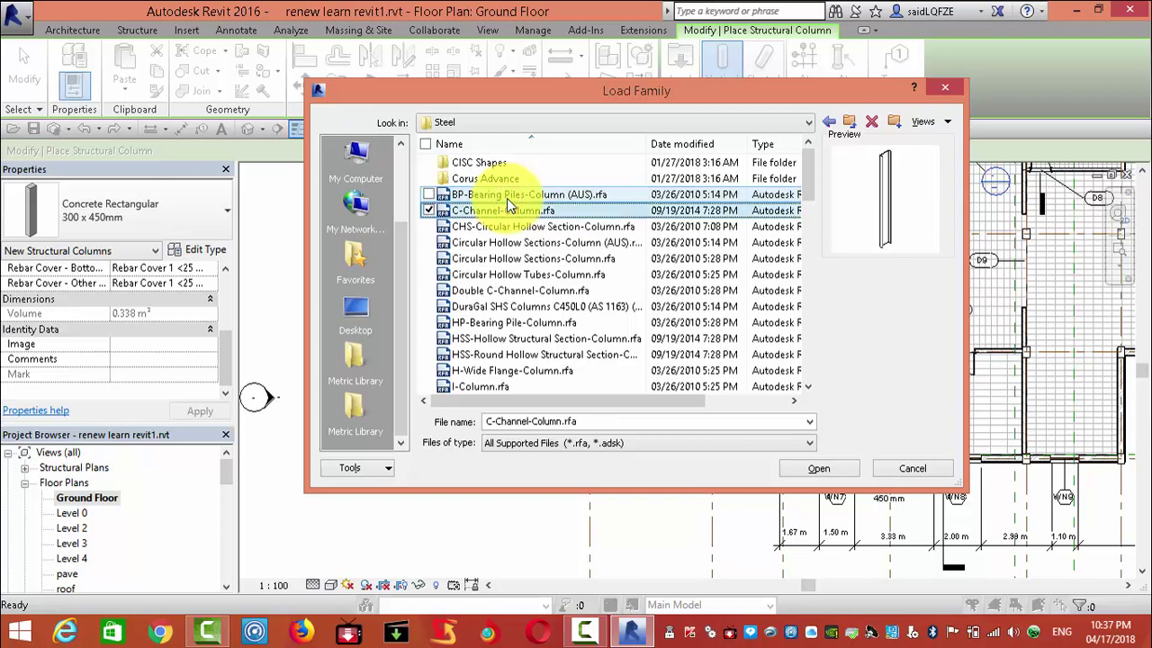
key(Down)
key(Down)
key(Down)
key(Down)
key(Down)
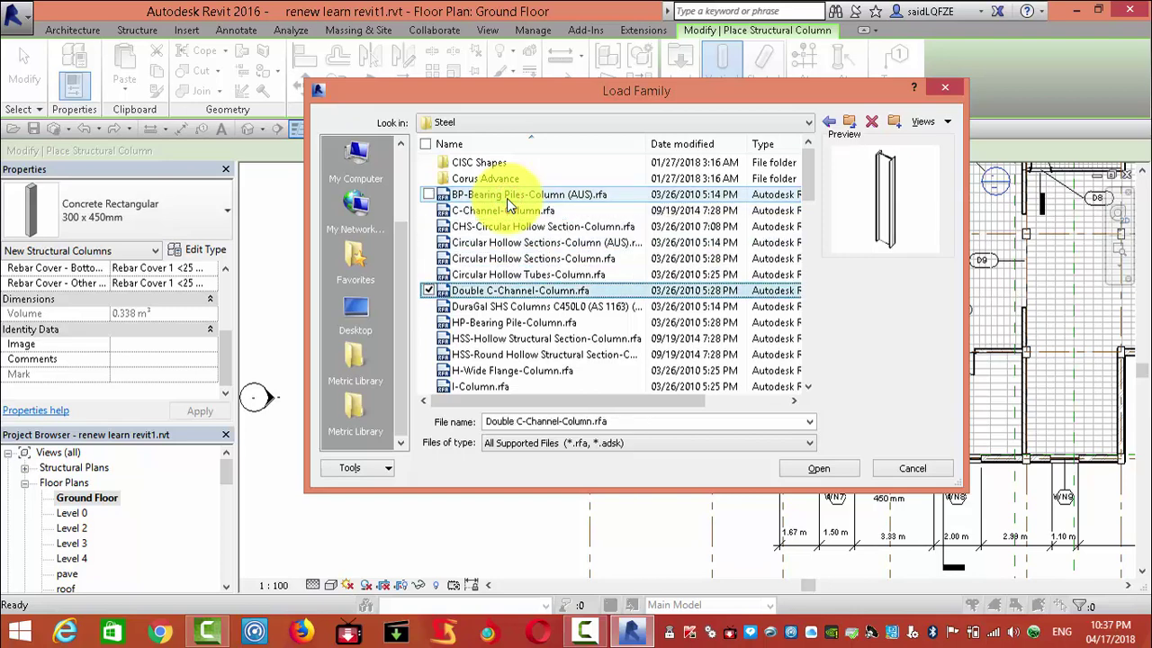
key(Down)
key(Up)
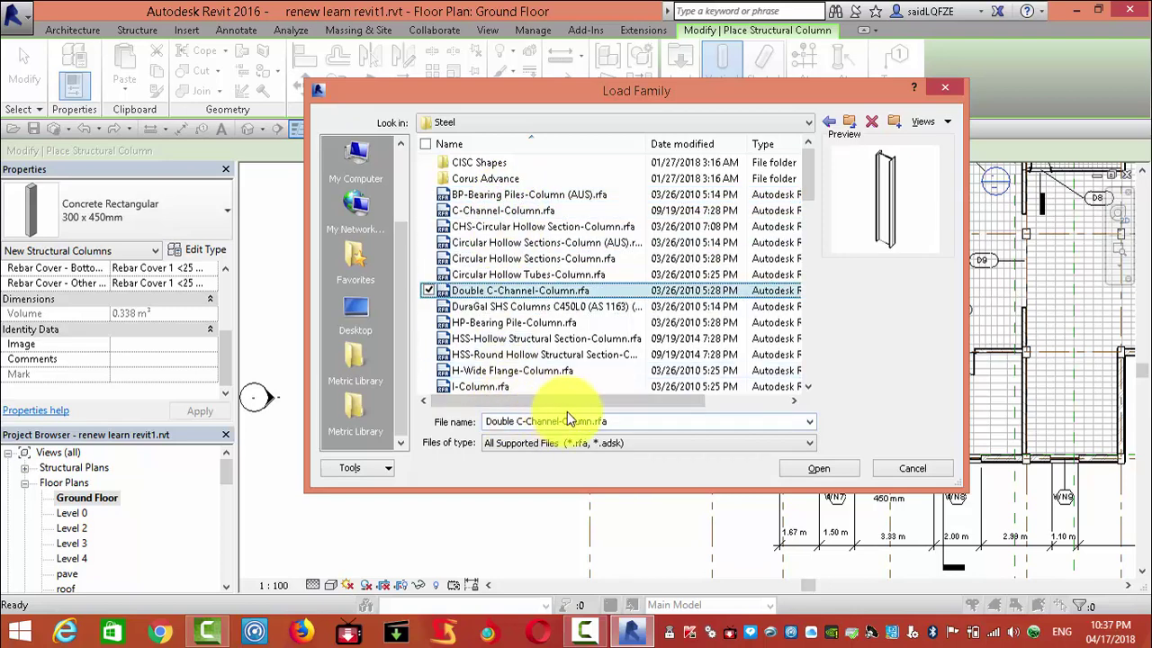
click(788, 475)
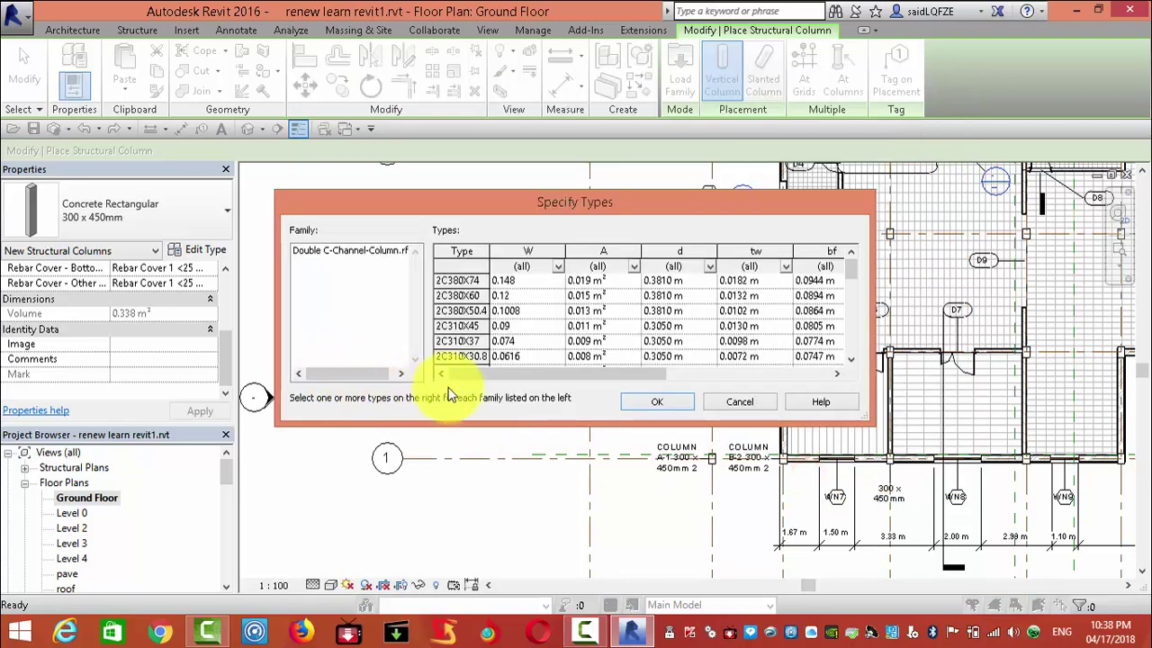
Step: Place a 2C310X37 column at the intersection of grids M and 1
click(448, 342)
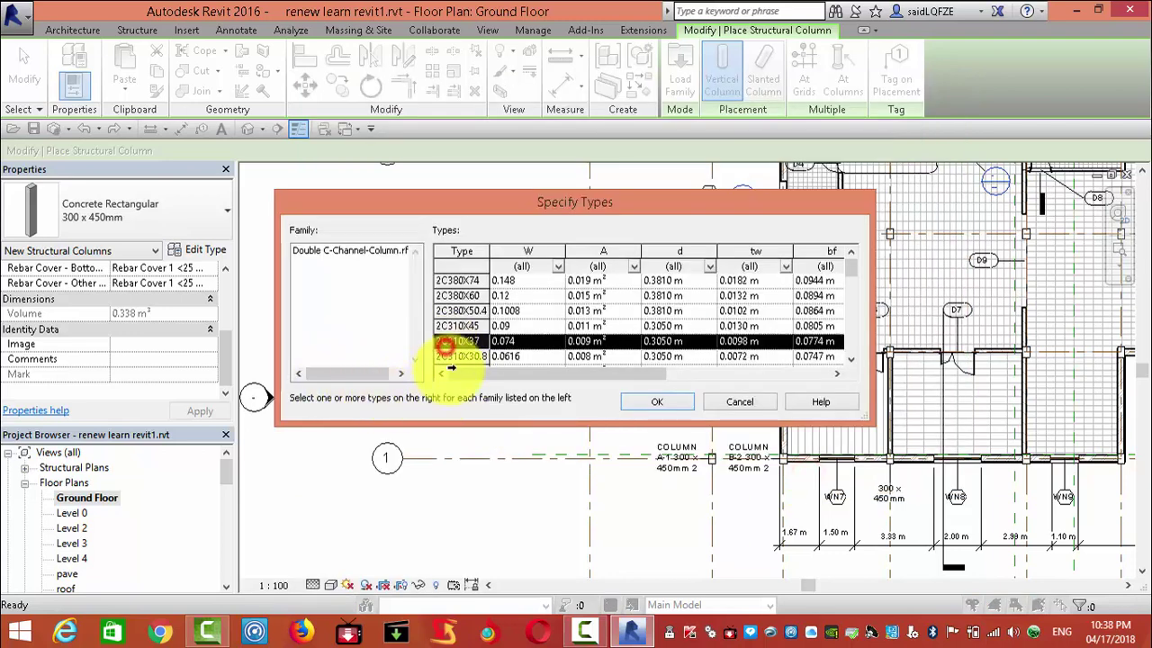
click(673, 402)
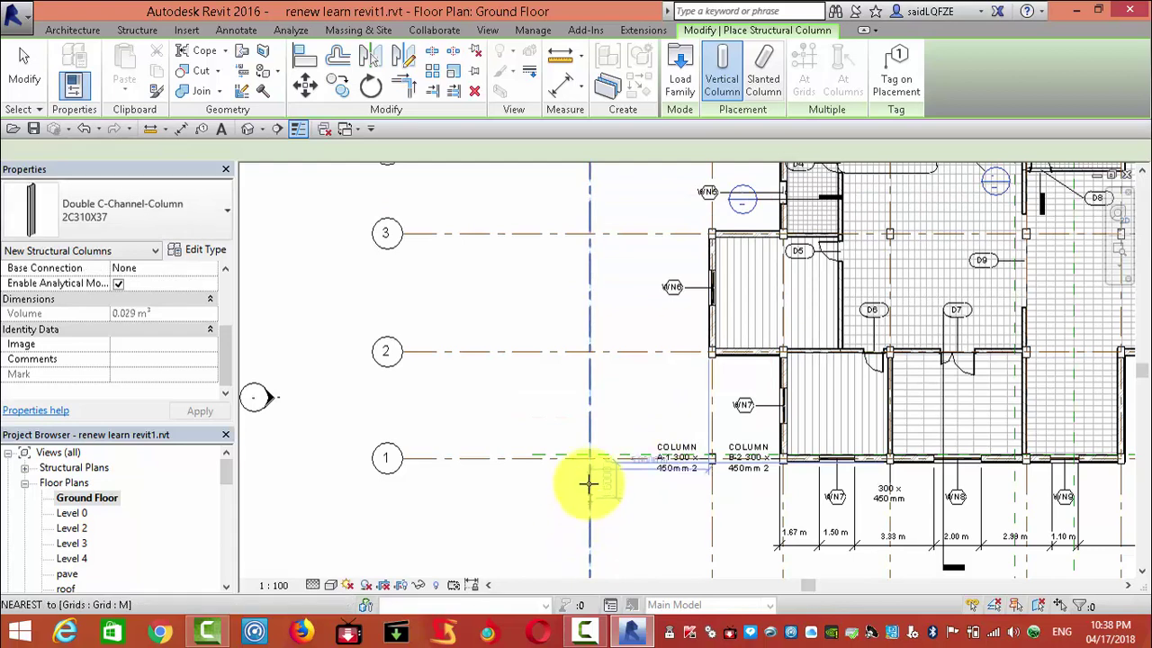
scroll(588, 464, up, 3)
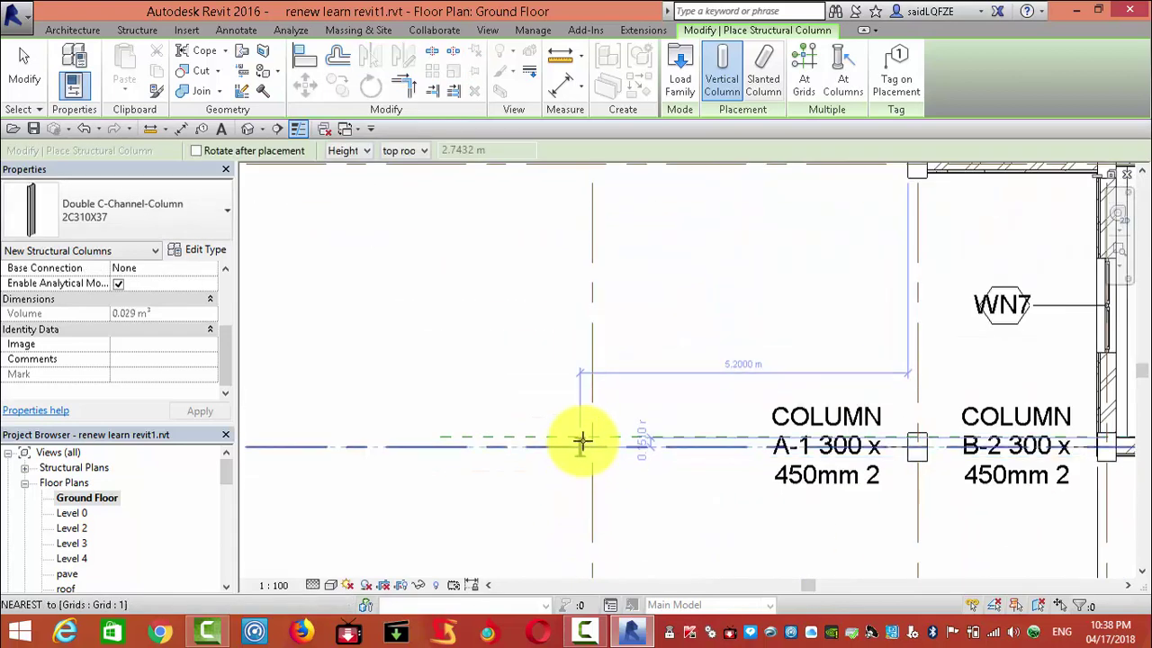
click(592, 446)
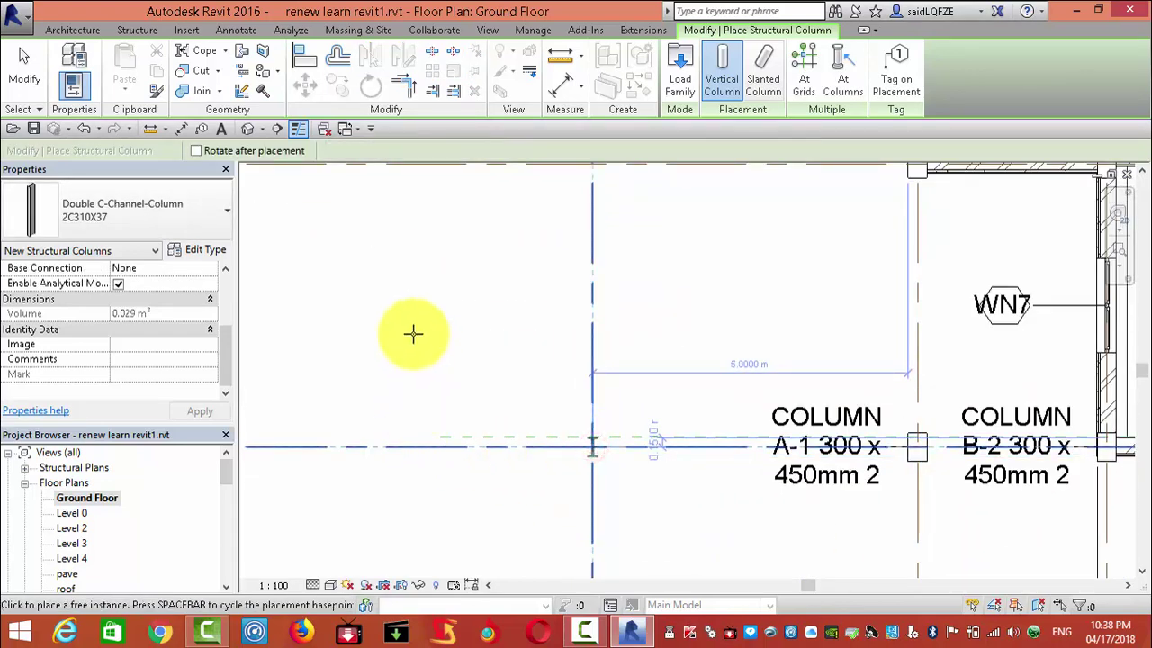
key(Escape)
key(Escape)
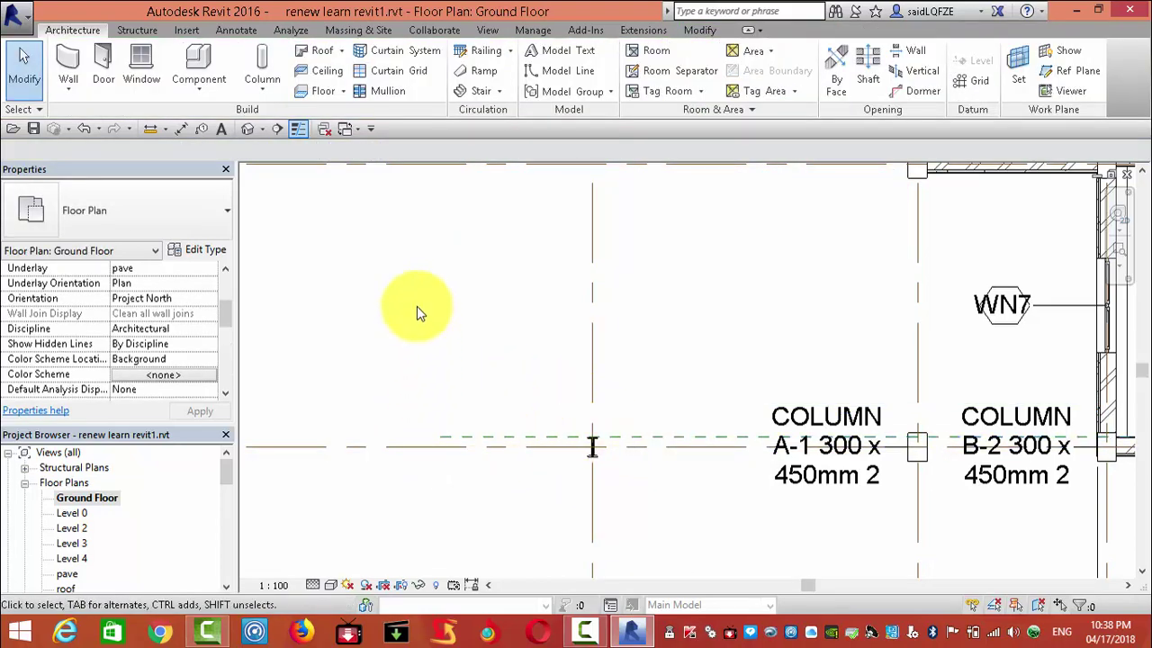
Step: Open the 3D view and orbit to see the model from another corner
click(251, 130)
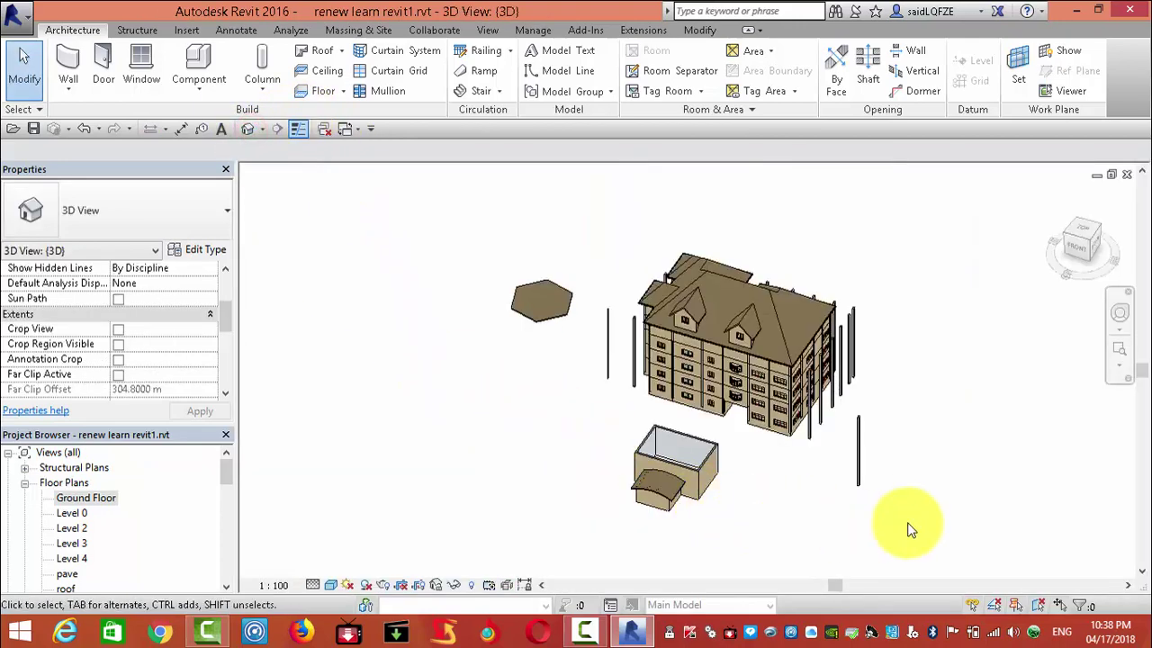
scroll(899, 504, up, 2)
scroll(894, 473, up, 2)
scroll(742, 531, down, 2)
scroll(674, 517, down, 2)
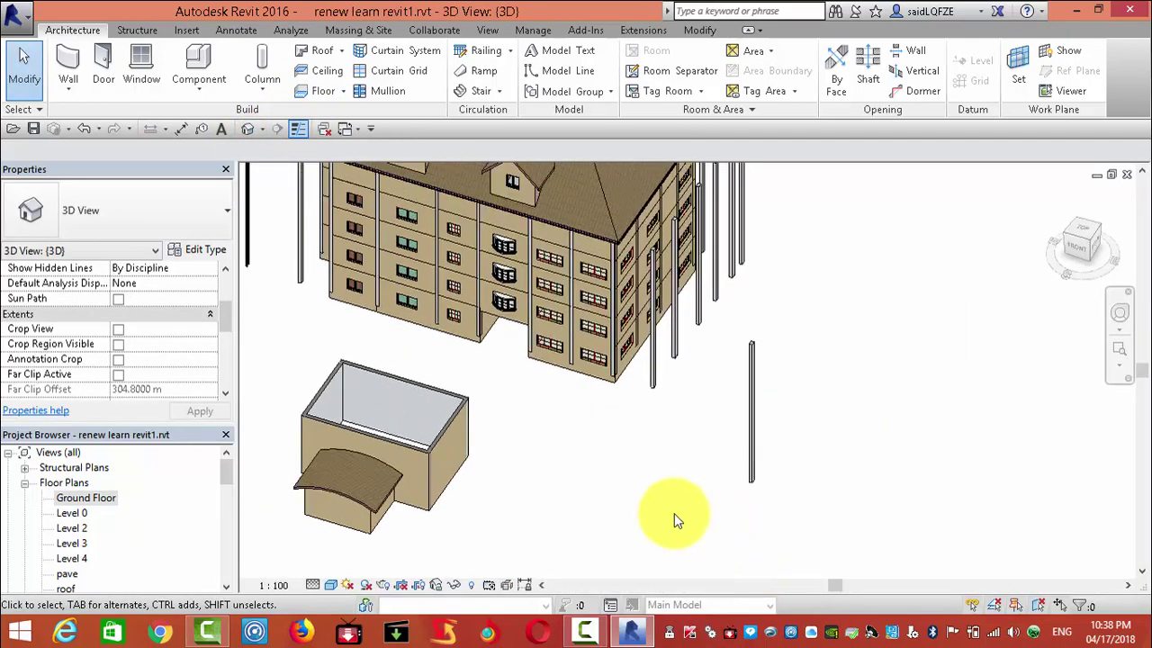
scroll(707, 513, down, 2)
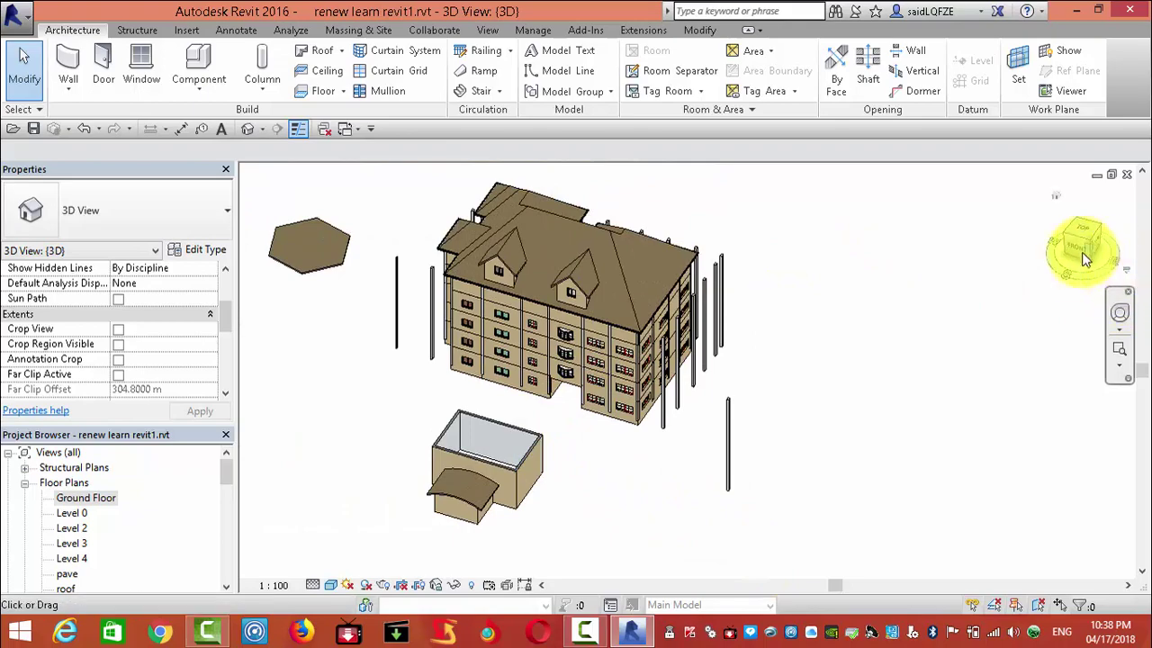
mouse_move(1071, 278)
mouse_down()
mouse_move(373, 244)
mouse_move(585, 185)
mouse_move(601, 194)
mouse_move(489, 193)
mouse_up()
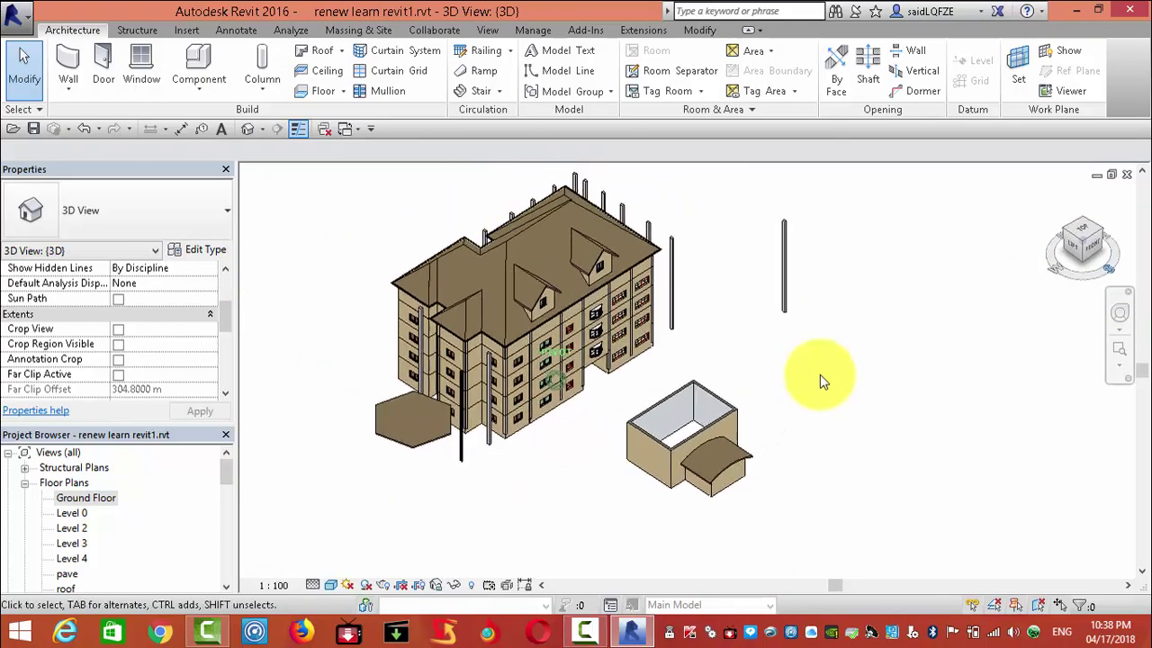
scroll(409, 359, up, 5)
scroll(407, 360, up, 2)
scroll(449, 468, down, 1)
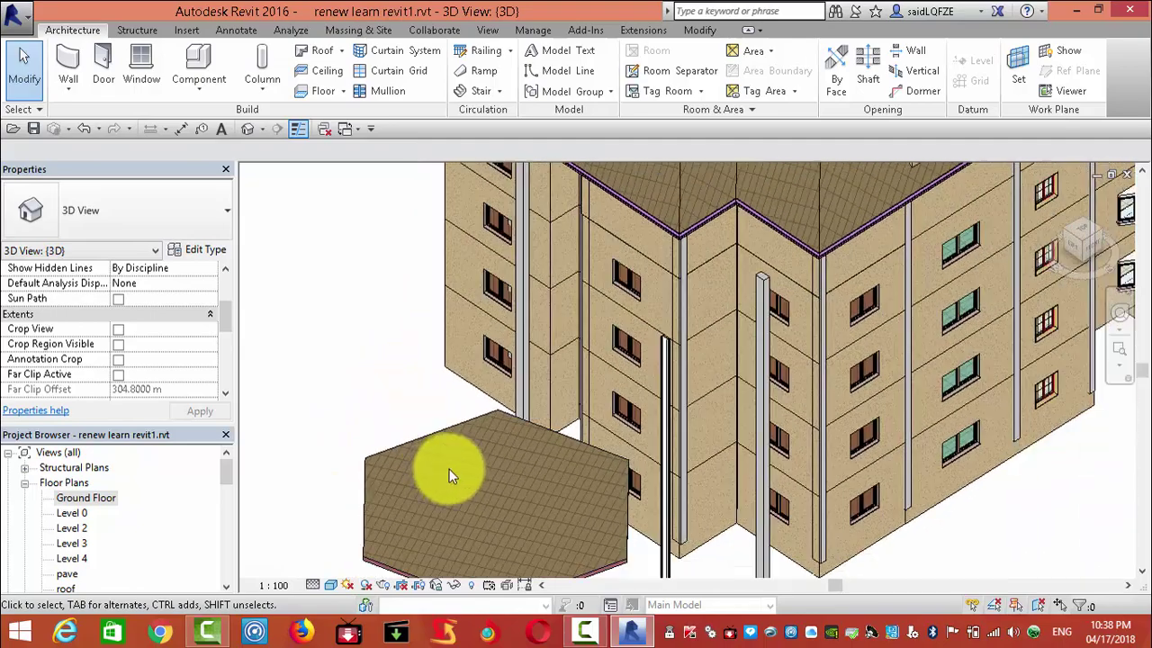
Step: Delete the detached hexagonal roof, then select the new double C-channel column
click(405, 540)
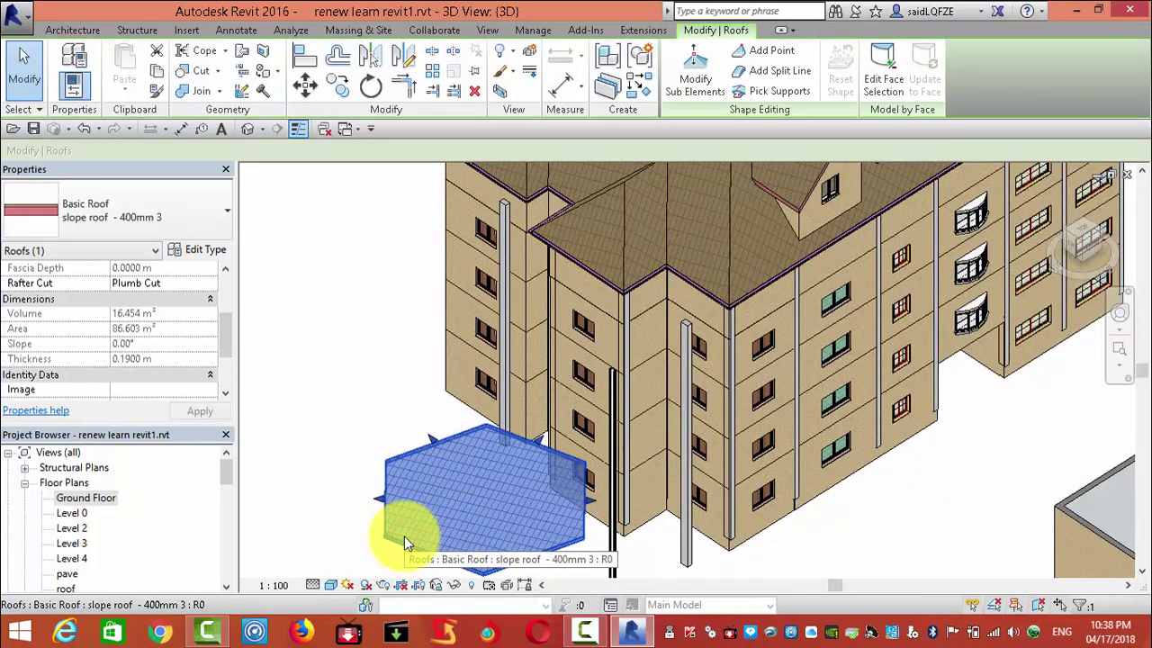
key(Delete)
scroll(380, 357, up, 2)
scroll(275, 349, down, 2)
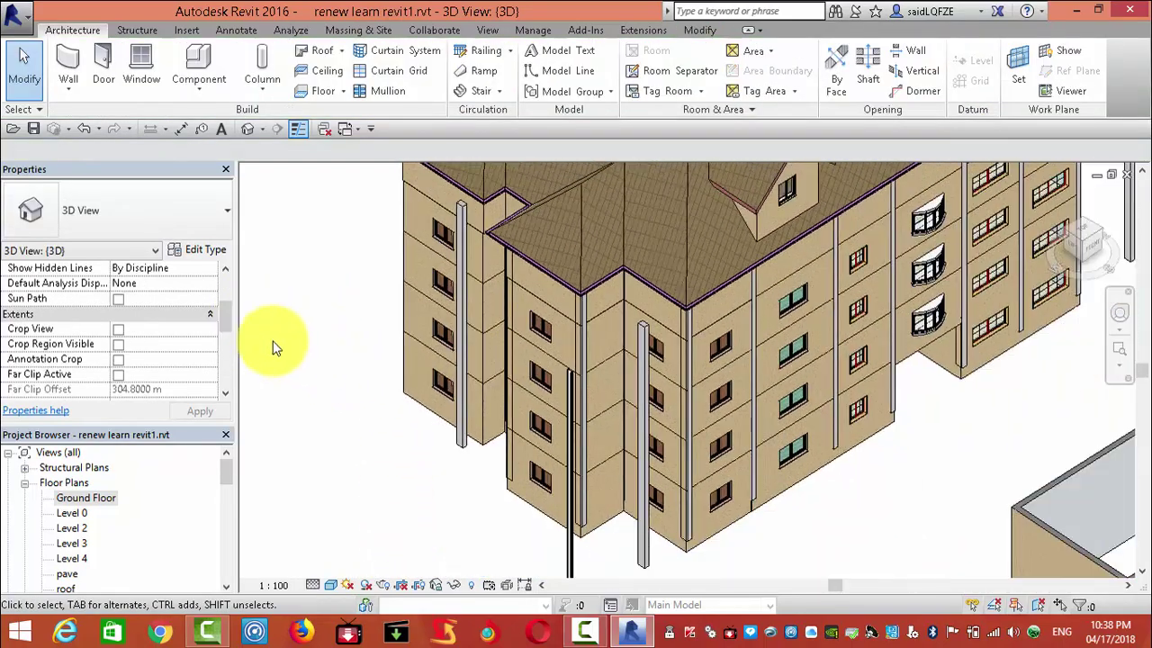
scroll(581, 559, up, 2)
scroll(563, 419, up, 2)
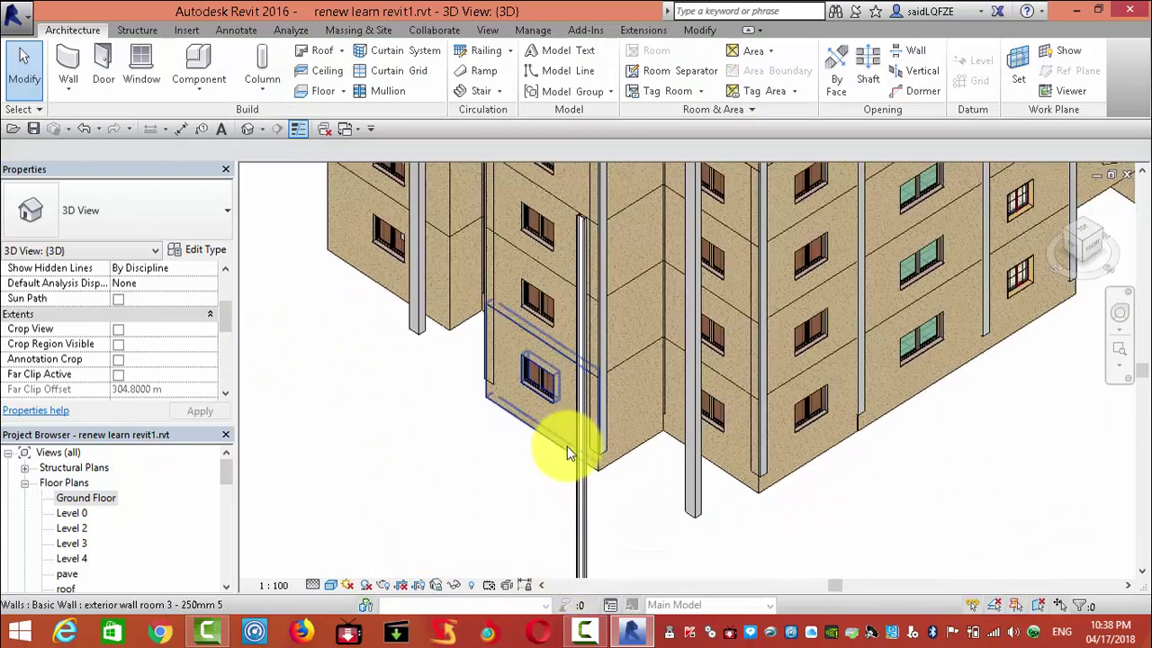
scroll(607, 355, down, 2)
scroll(539, 502, up, 2)
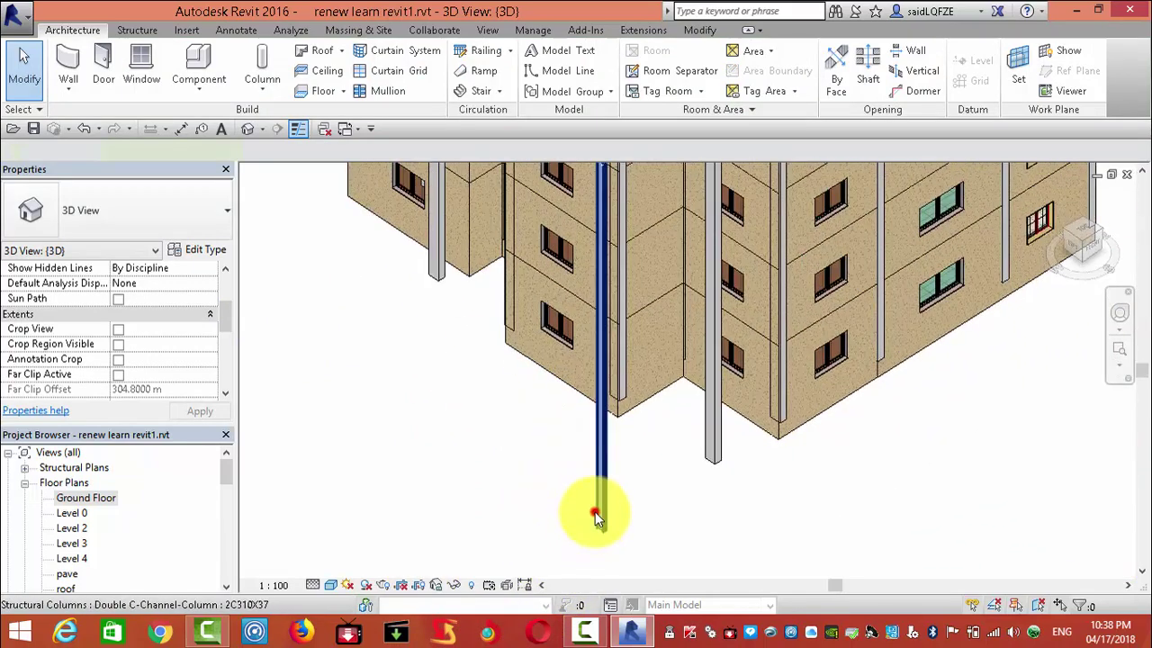
click(595, 515)
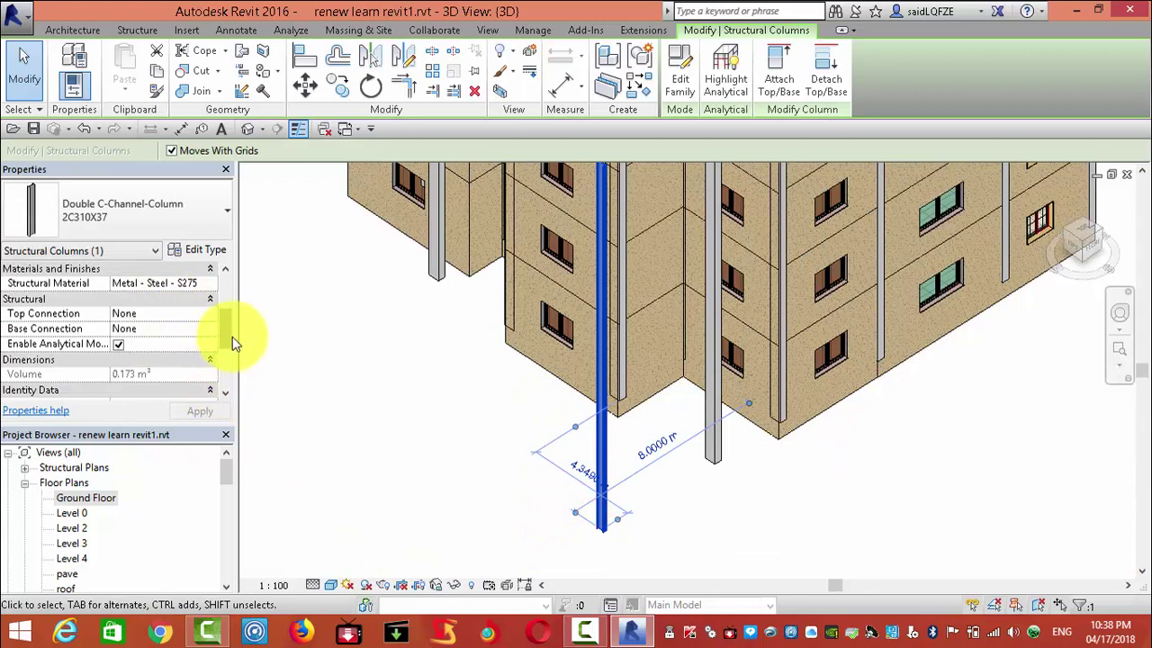
Step: Set the steel column's Top Level to Level 2
scroll(232, 335, up, 1)
scroll(227, 321, down, 2)
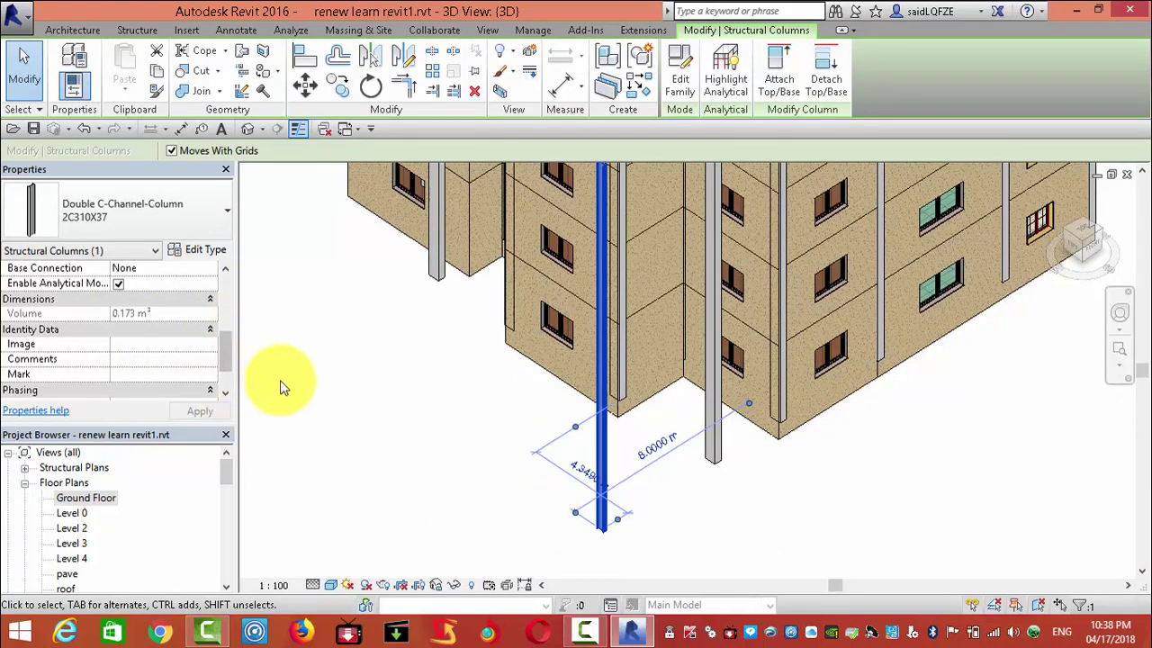
drag(220, 349, 223, 295)
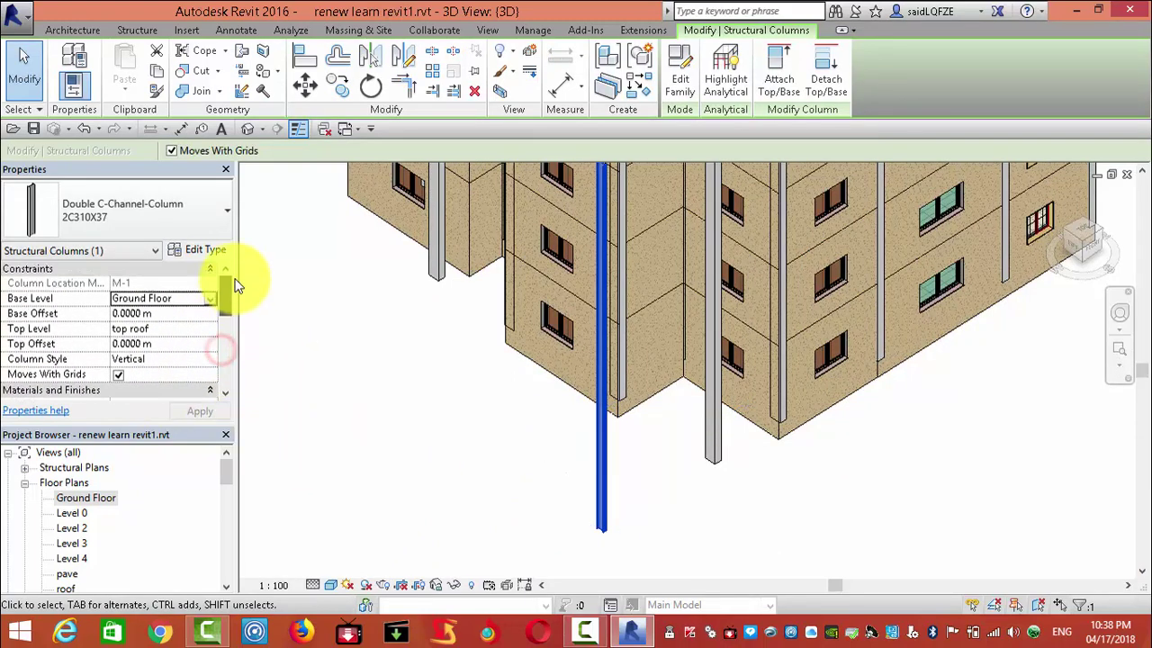
click(212, 329)
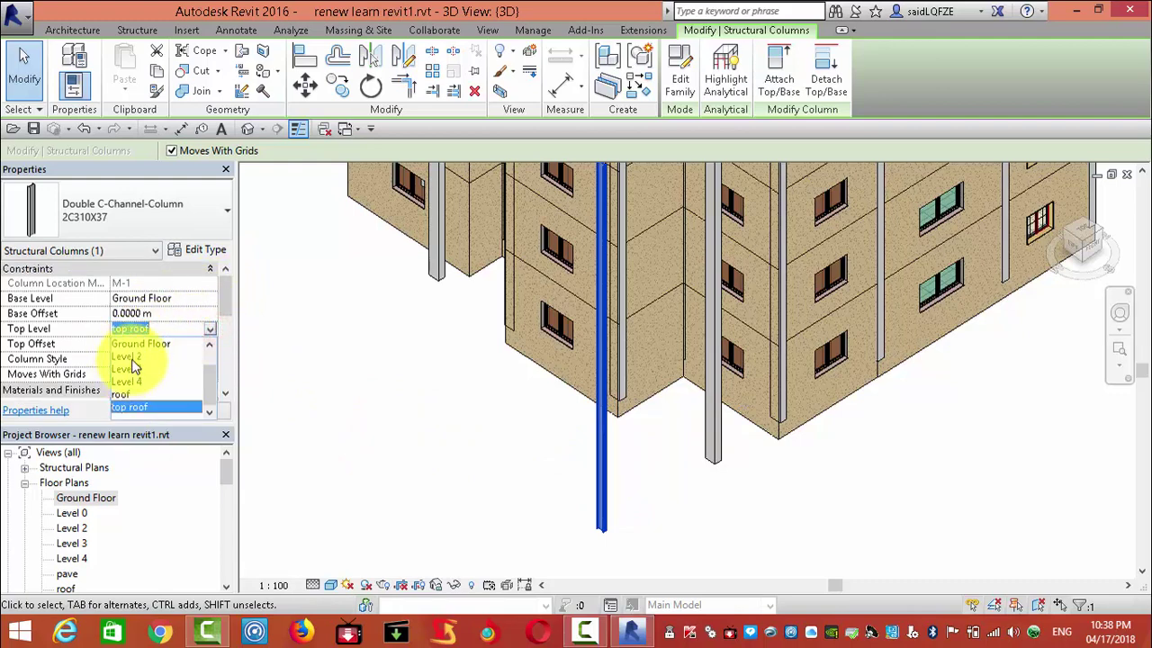
click(131, 359)
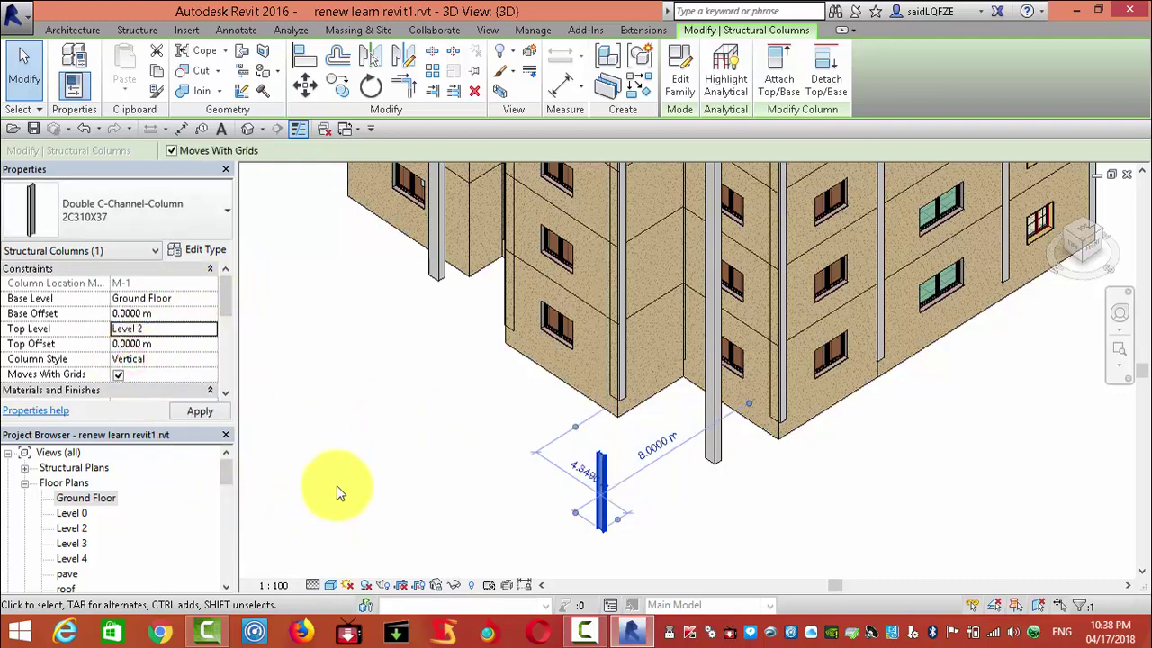
click(362, 515)
Step: Open the Ground Floor plan from the Project Browser
scroll(596, 513, up, 2)
scroll(597, 513, up, 3)
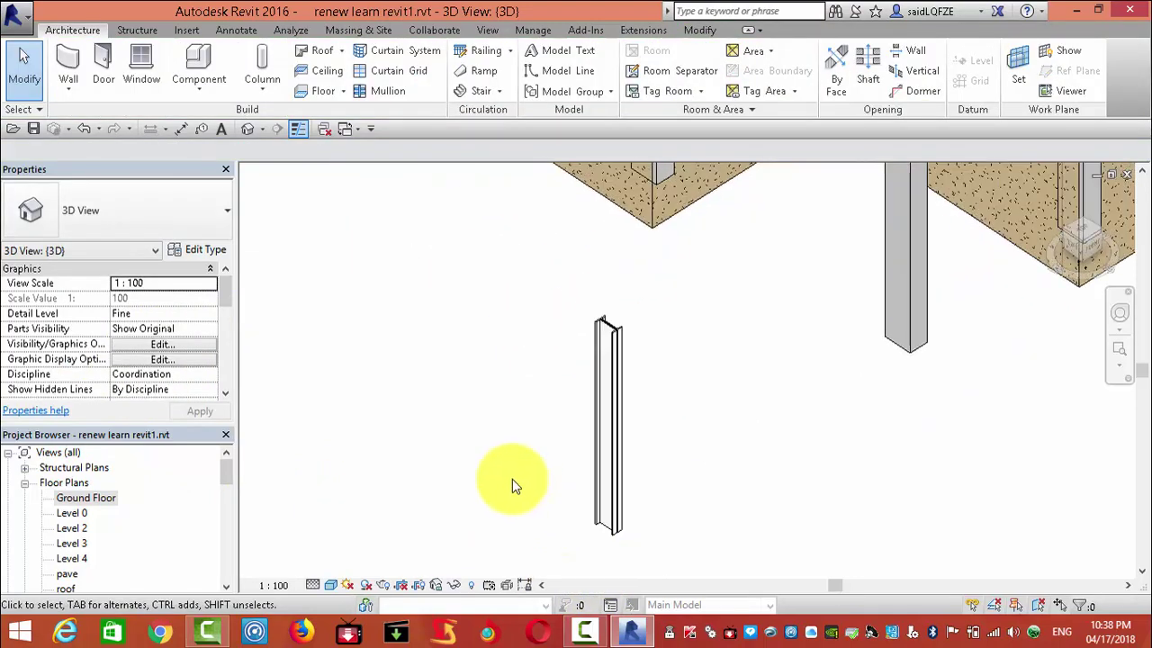
double_click(87, 497)
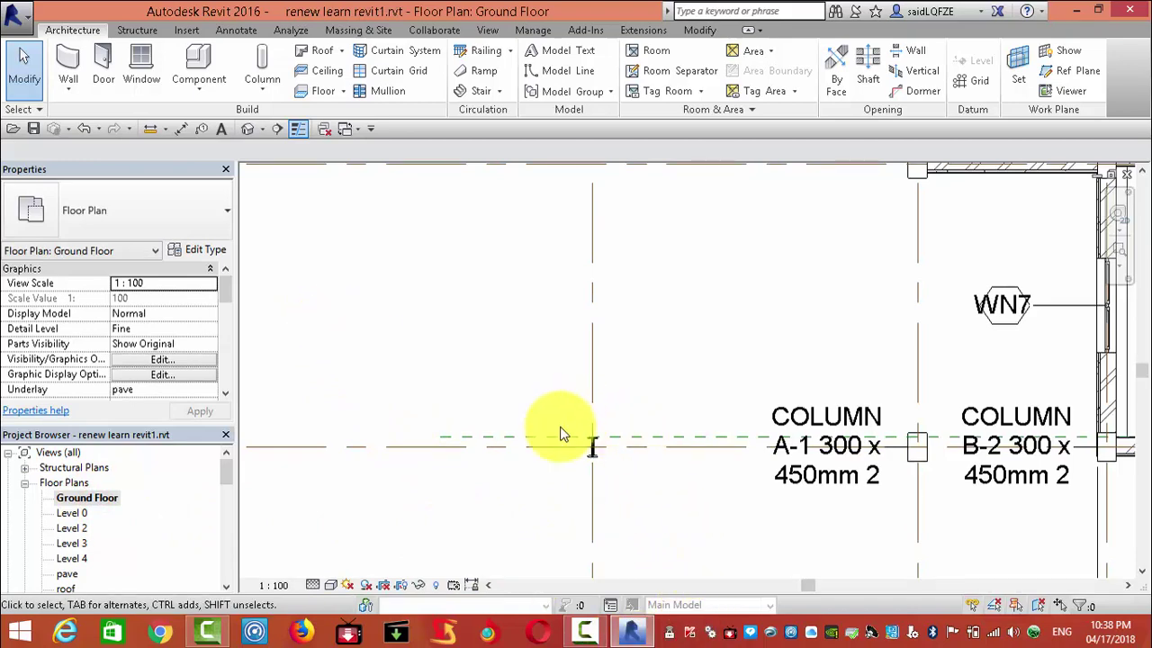
Step: Start an architectural column and open the family library to load one
click(261, 90)
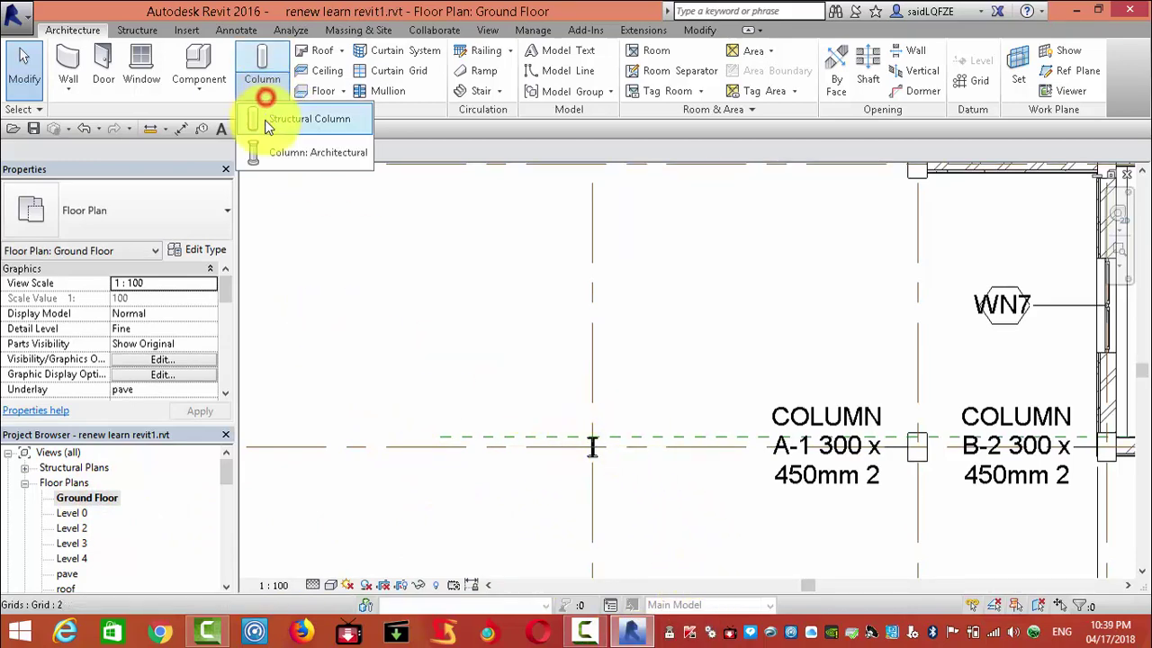
click(278, 155)
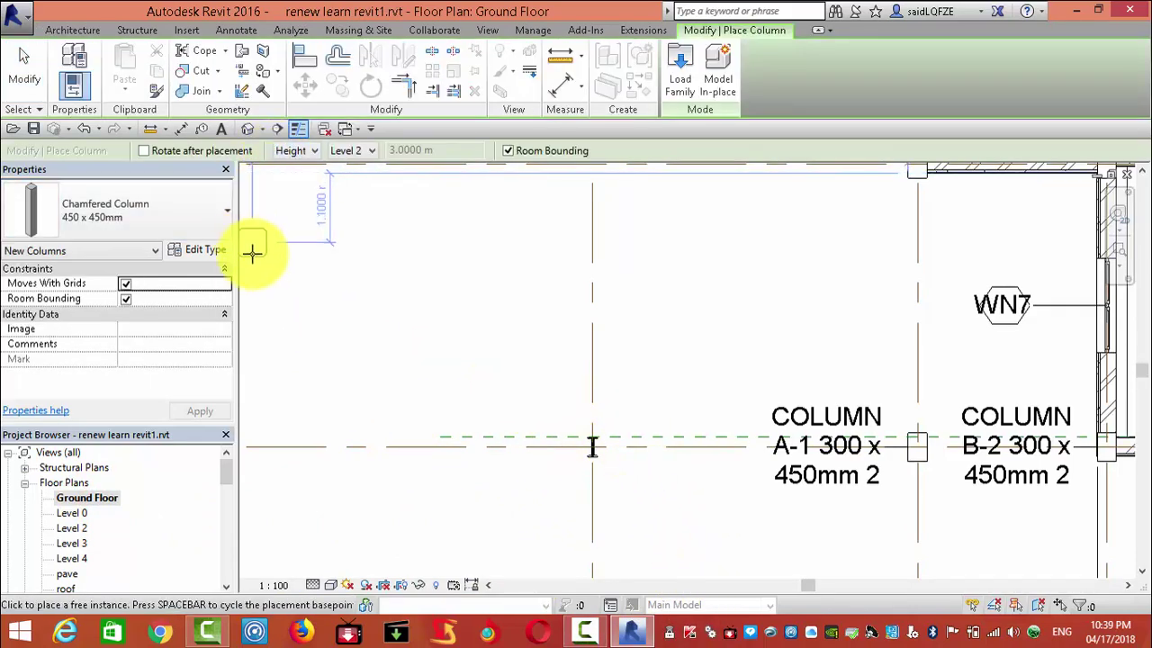
click(671, 87)
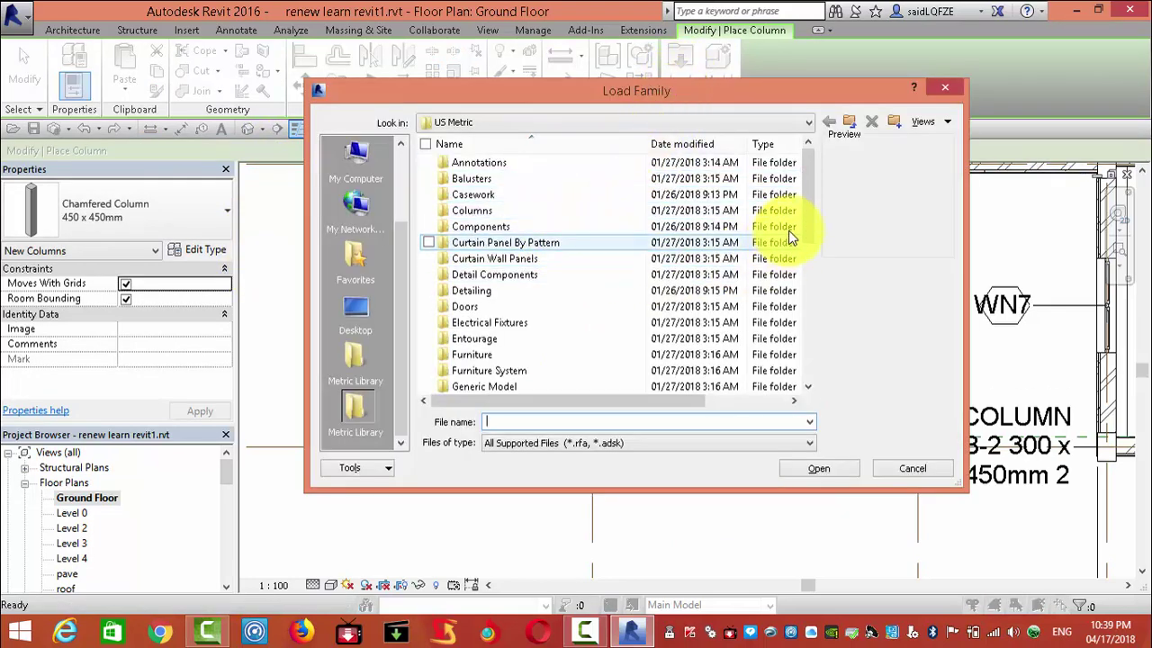
drag(805, 208, 802, 230)
scroll(802, 244, down, 1)
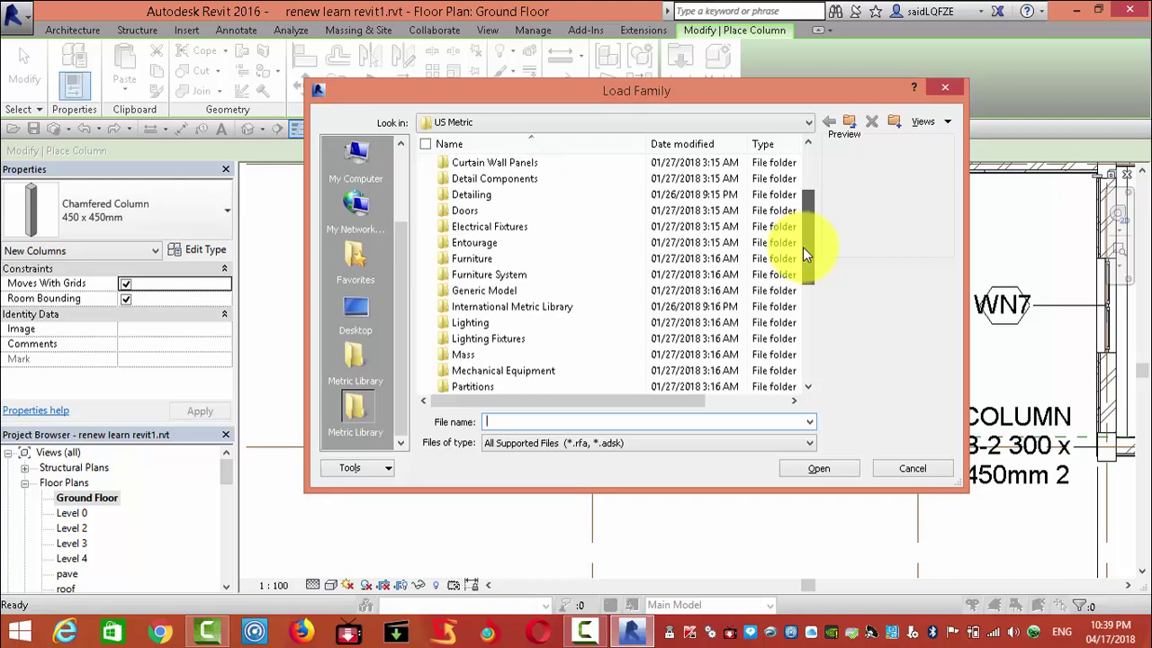
drag(803, 247, 802, 174)
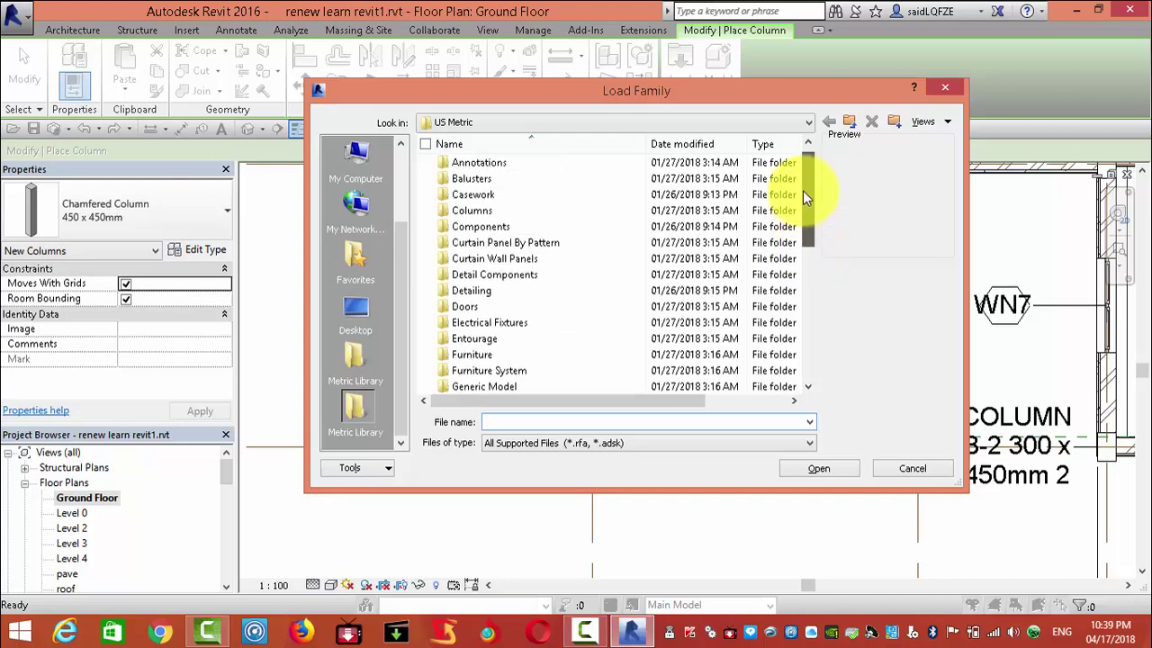
Step: Load Column (1).rfa and place a round column at grids M and 1
double_click(450, 214)
click(480, 212)
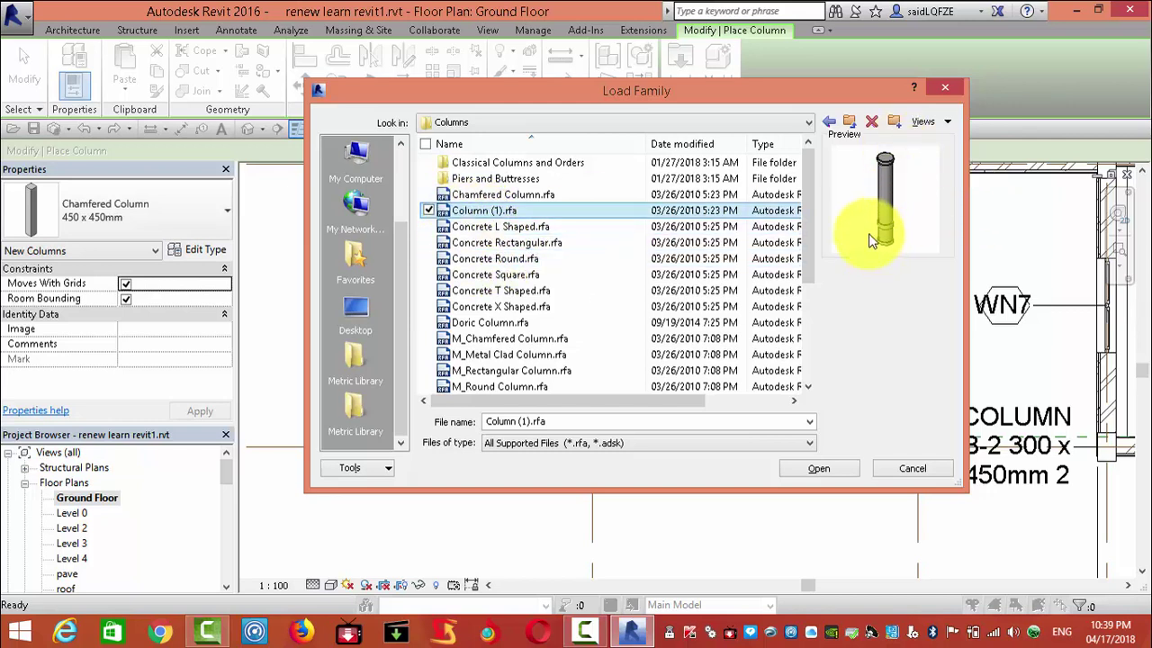
click(820, 469)
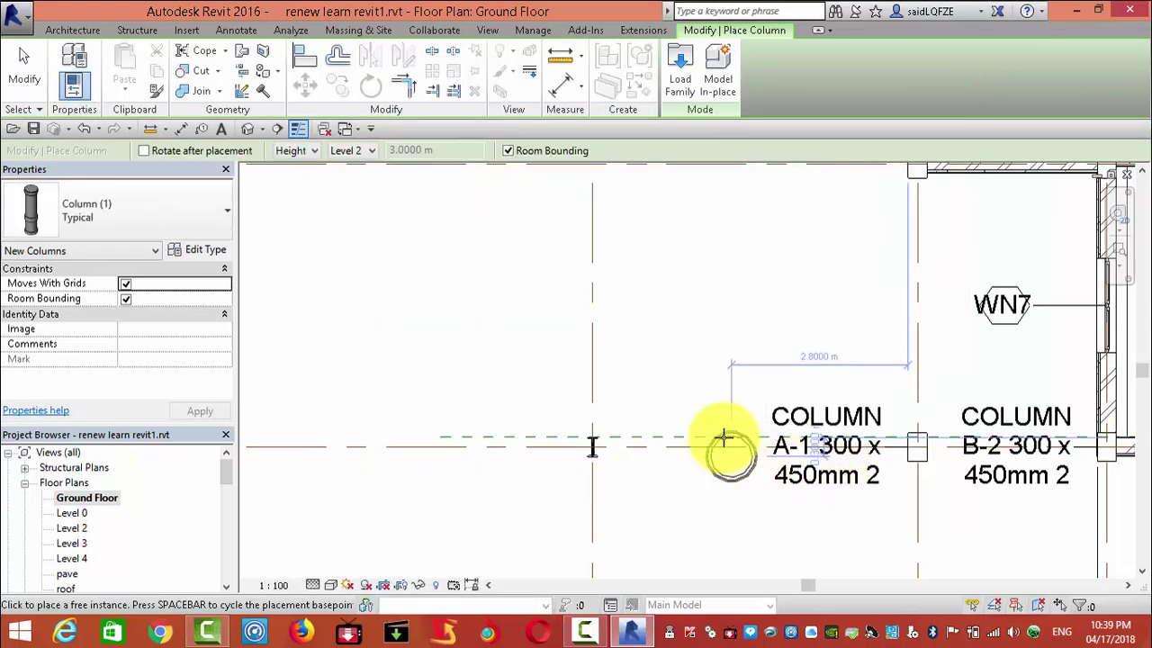
click(594, 445)
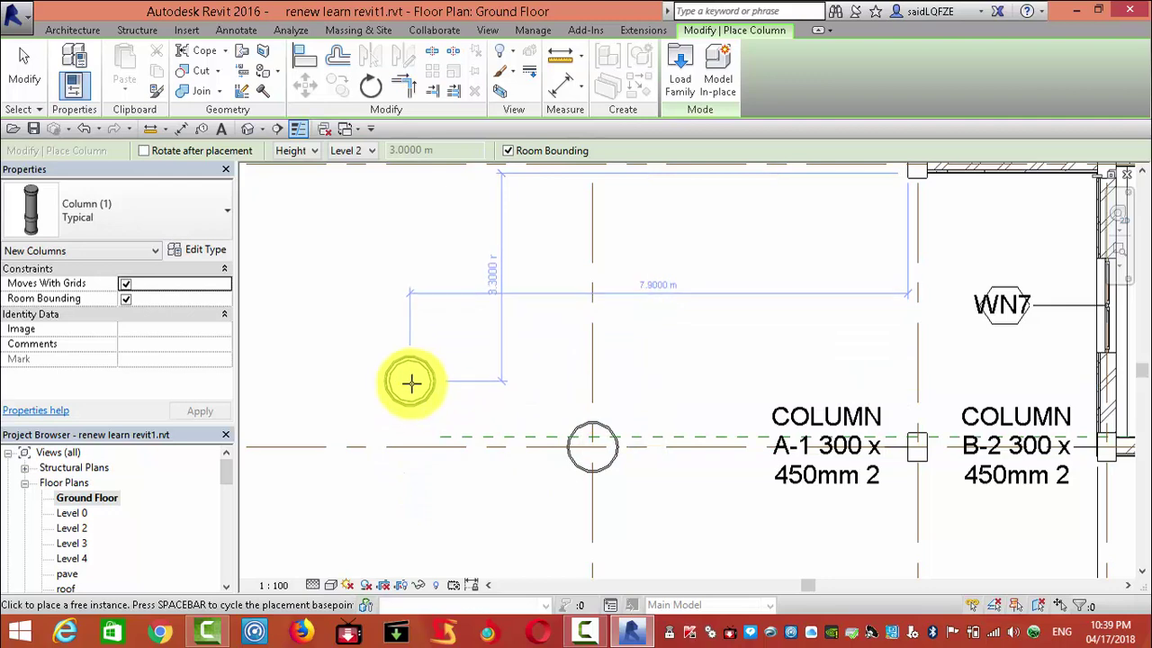
key(Escape)
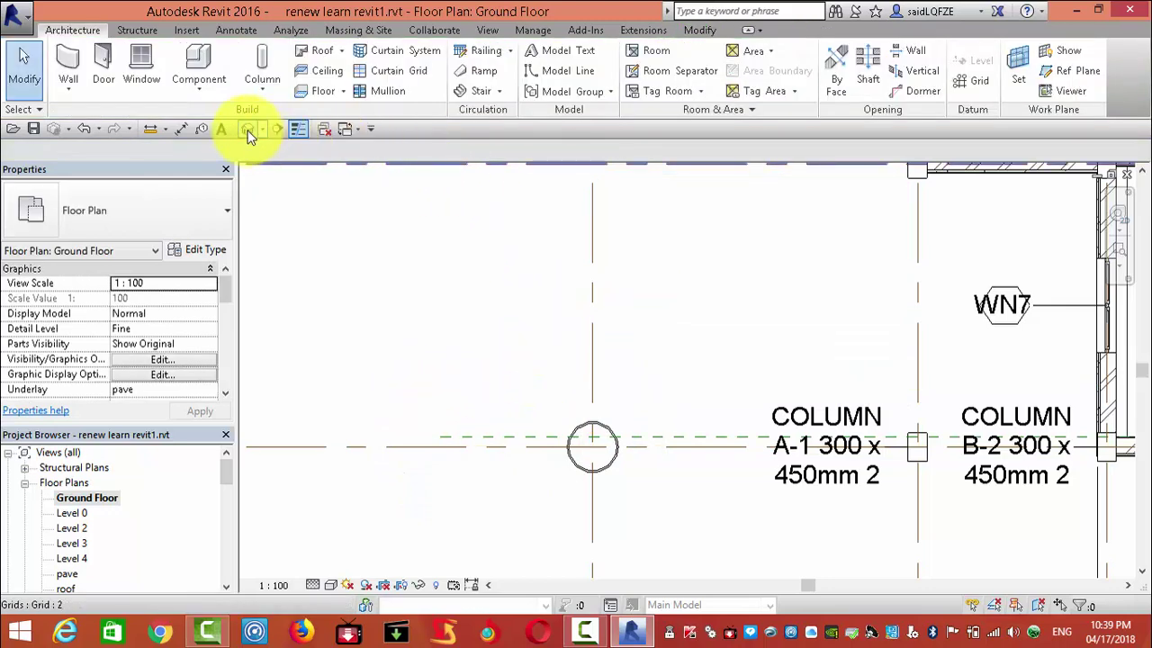
click(248, 130)
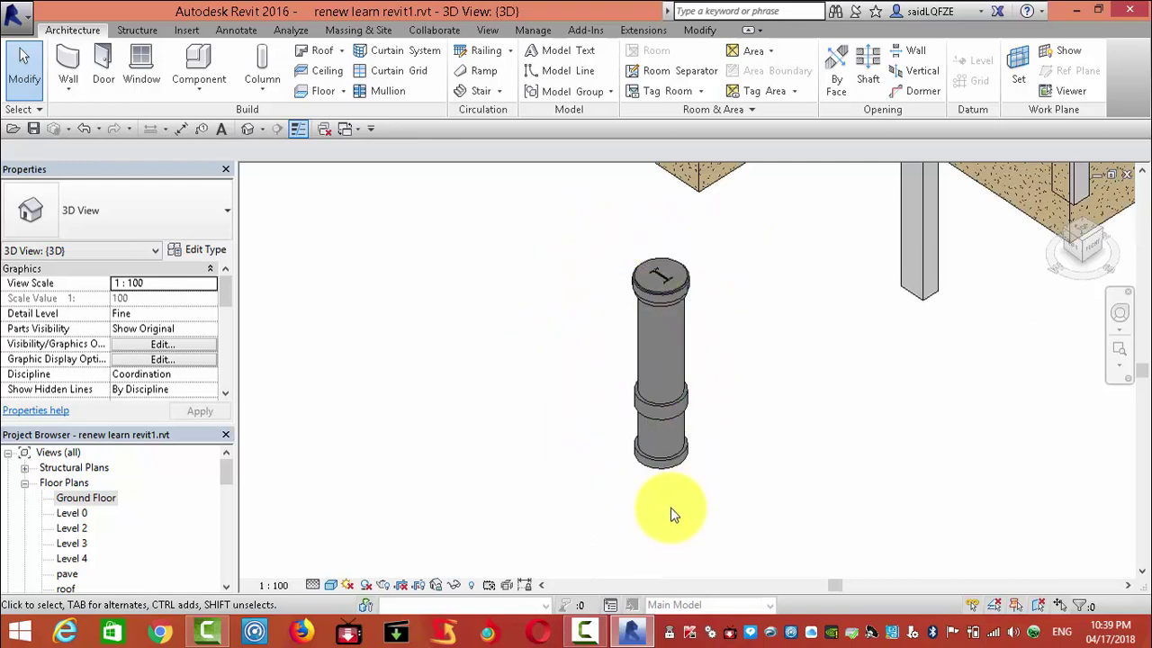
scroll(399, 434, down, 1)
scroll(398, 435, down, 1)
scroll(399, 435, down, 1)
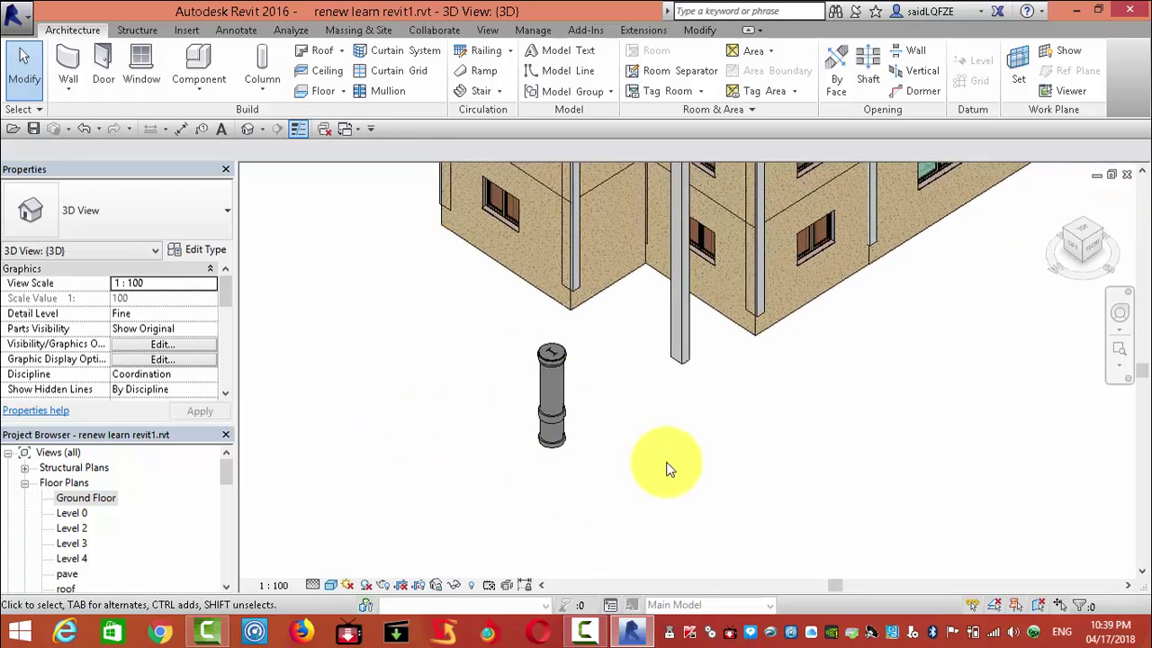
scroll(683, 463, down, 2)
scroll(699, 457, down, 2)
scroll(693, 455, down, 1)
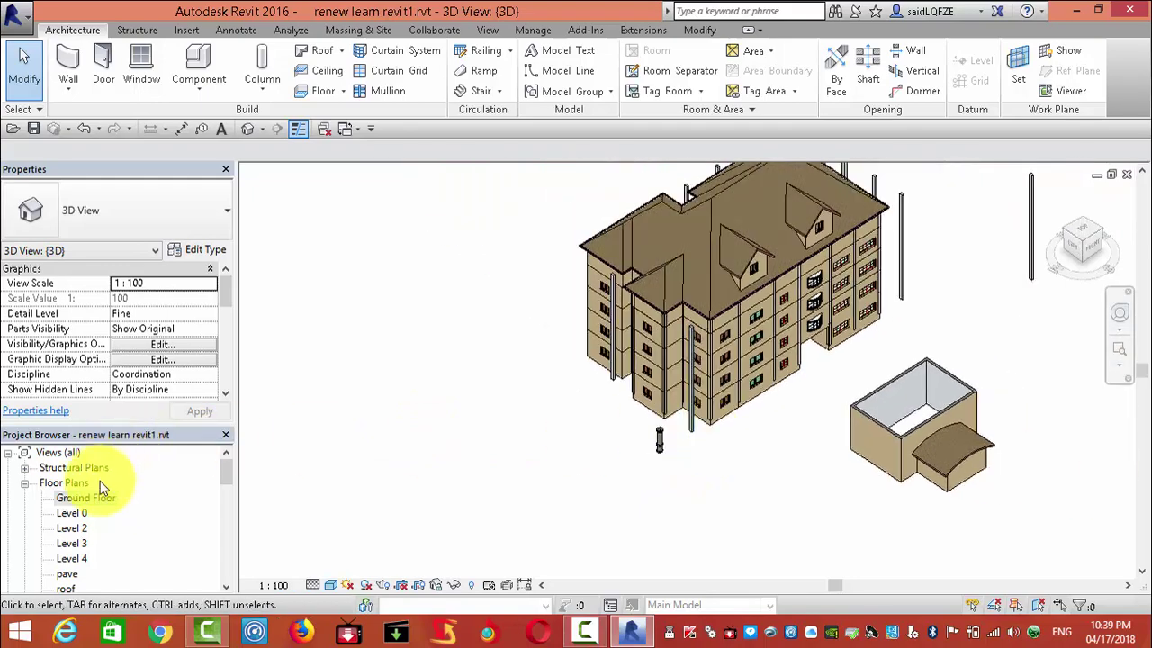
double_click(98, 497)
scroll(648, 459, down, 2)
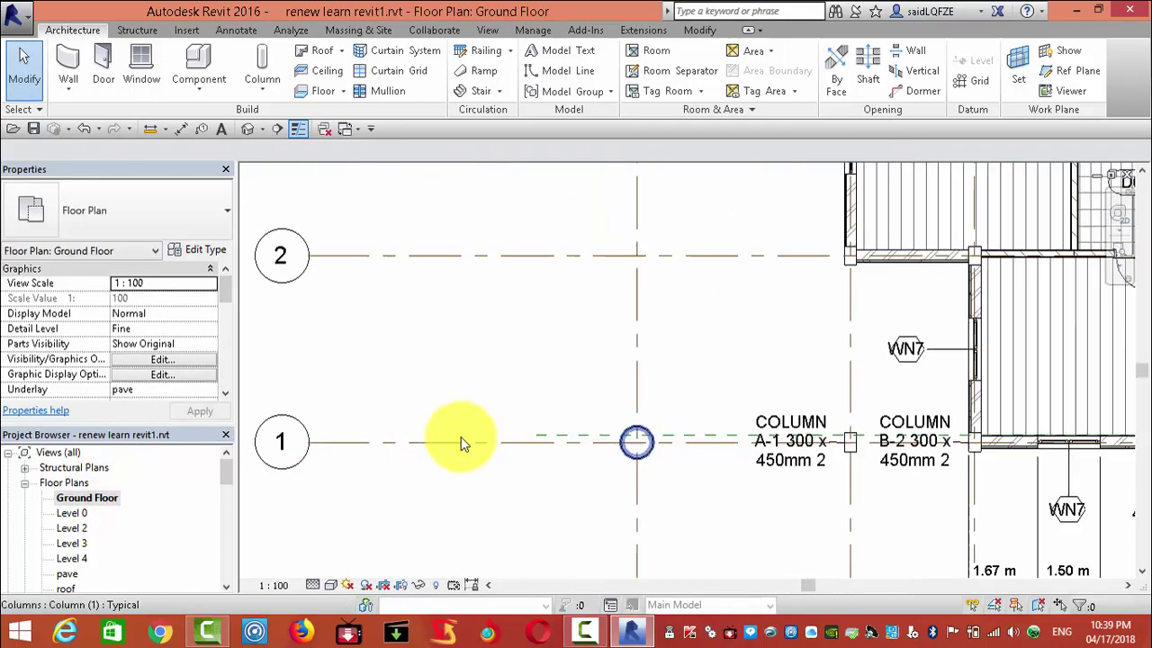
scroll(460, 441, down, 2)
scroll(540, 455, down, 2)
mouse_move(784, 399)
middle_down()
mouse_move(697, 477)
mouse_move(672, 447)
middle_up()
Step: Place a UC-Universal Column 305x305x97UC steel column on the Ground Floor plan
scroll(821, 355, up, 1)
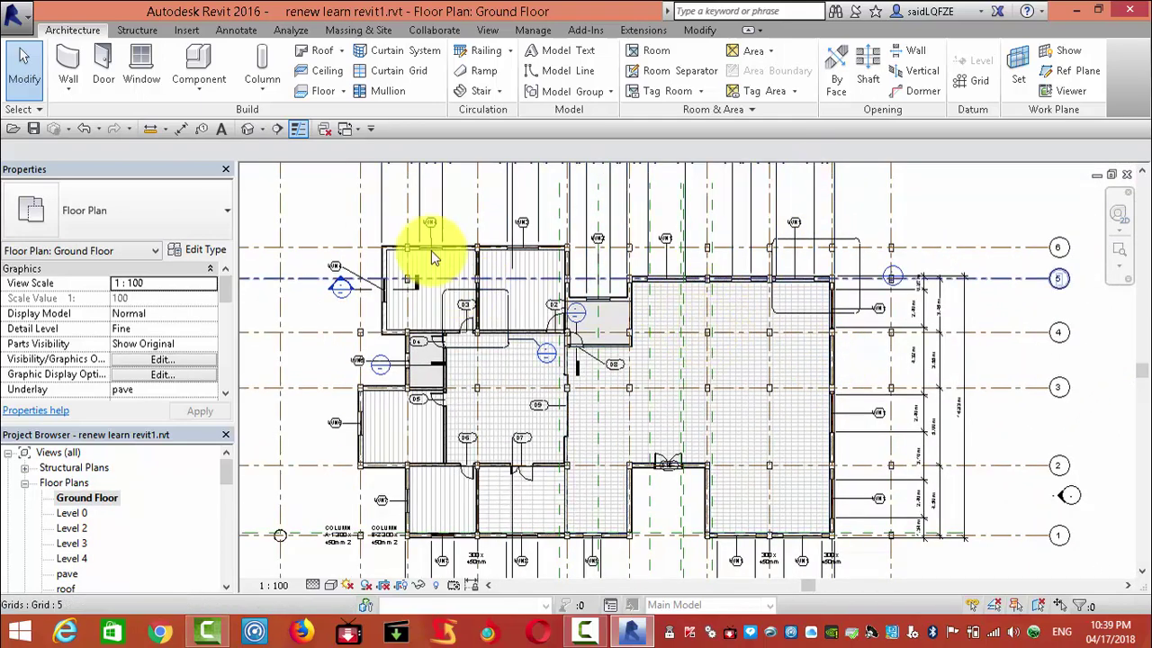
scroll(381, 240, up, 2)
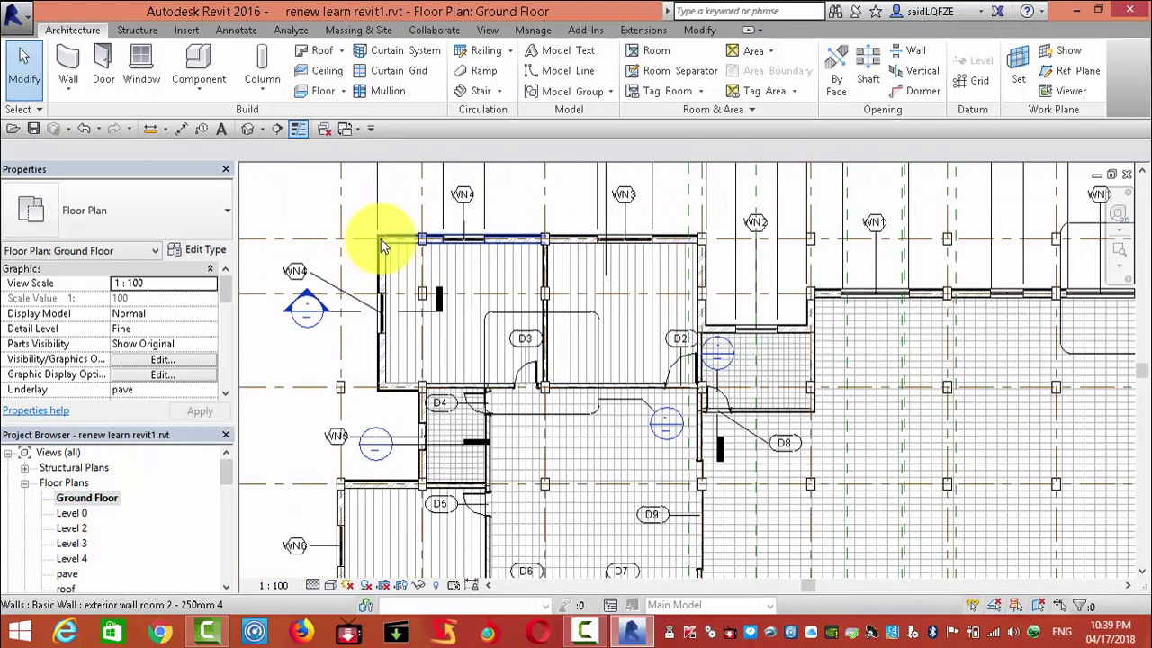
scroll(380, 238, down, 1)
scroll(380, 239, down, 1)
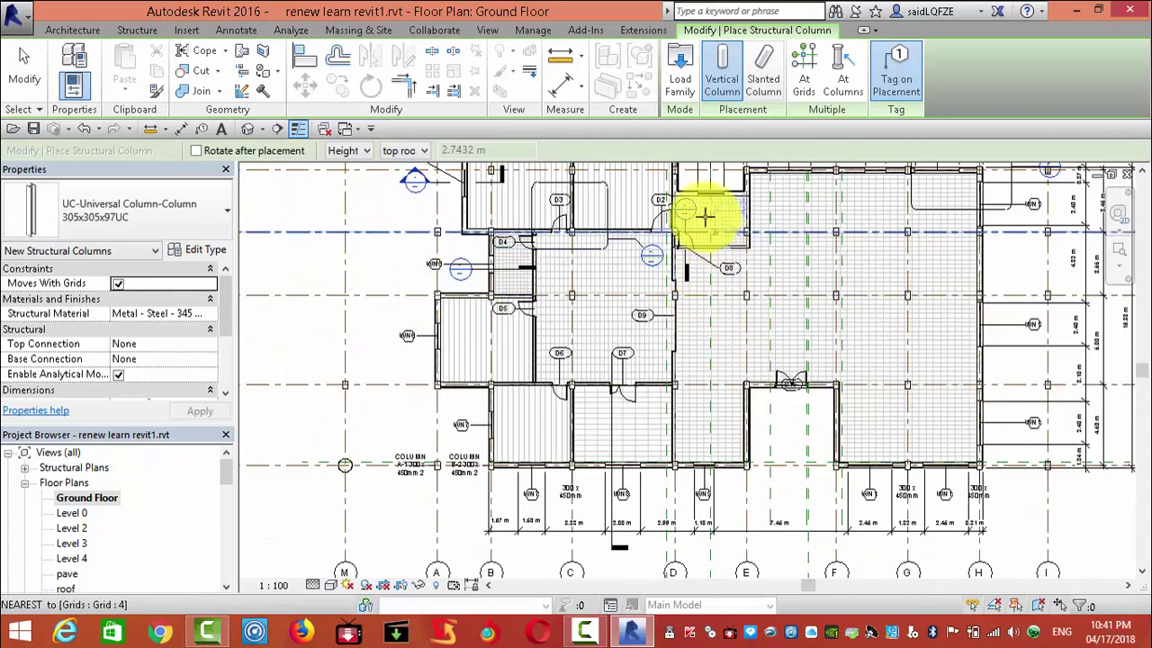
click(683, 270)
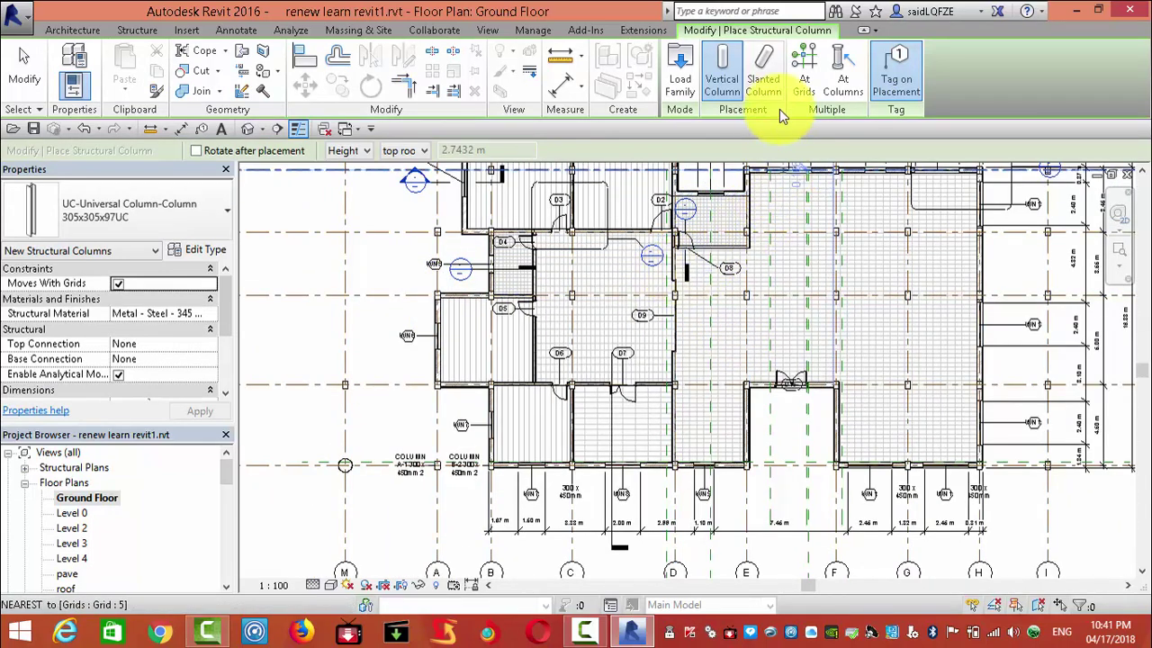